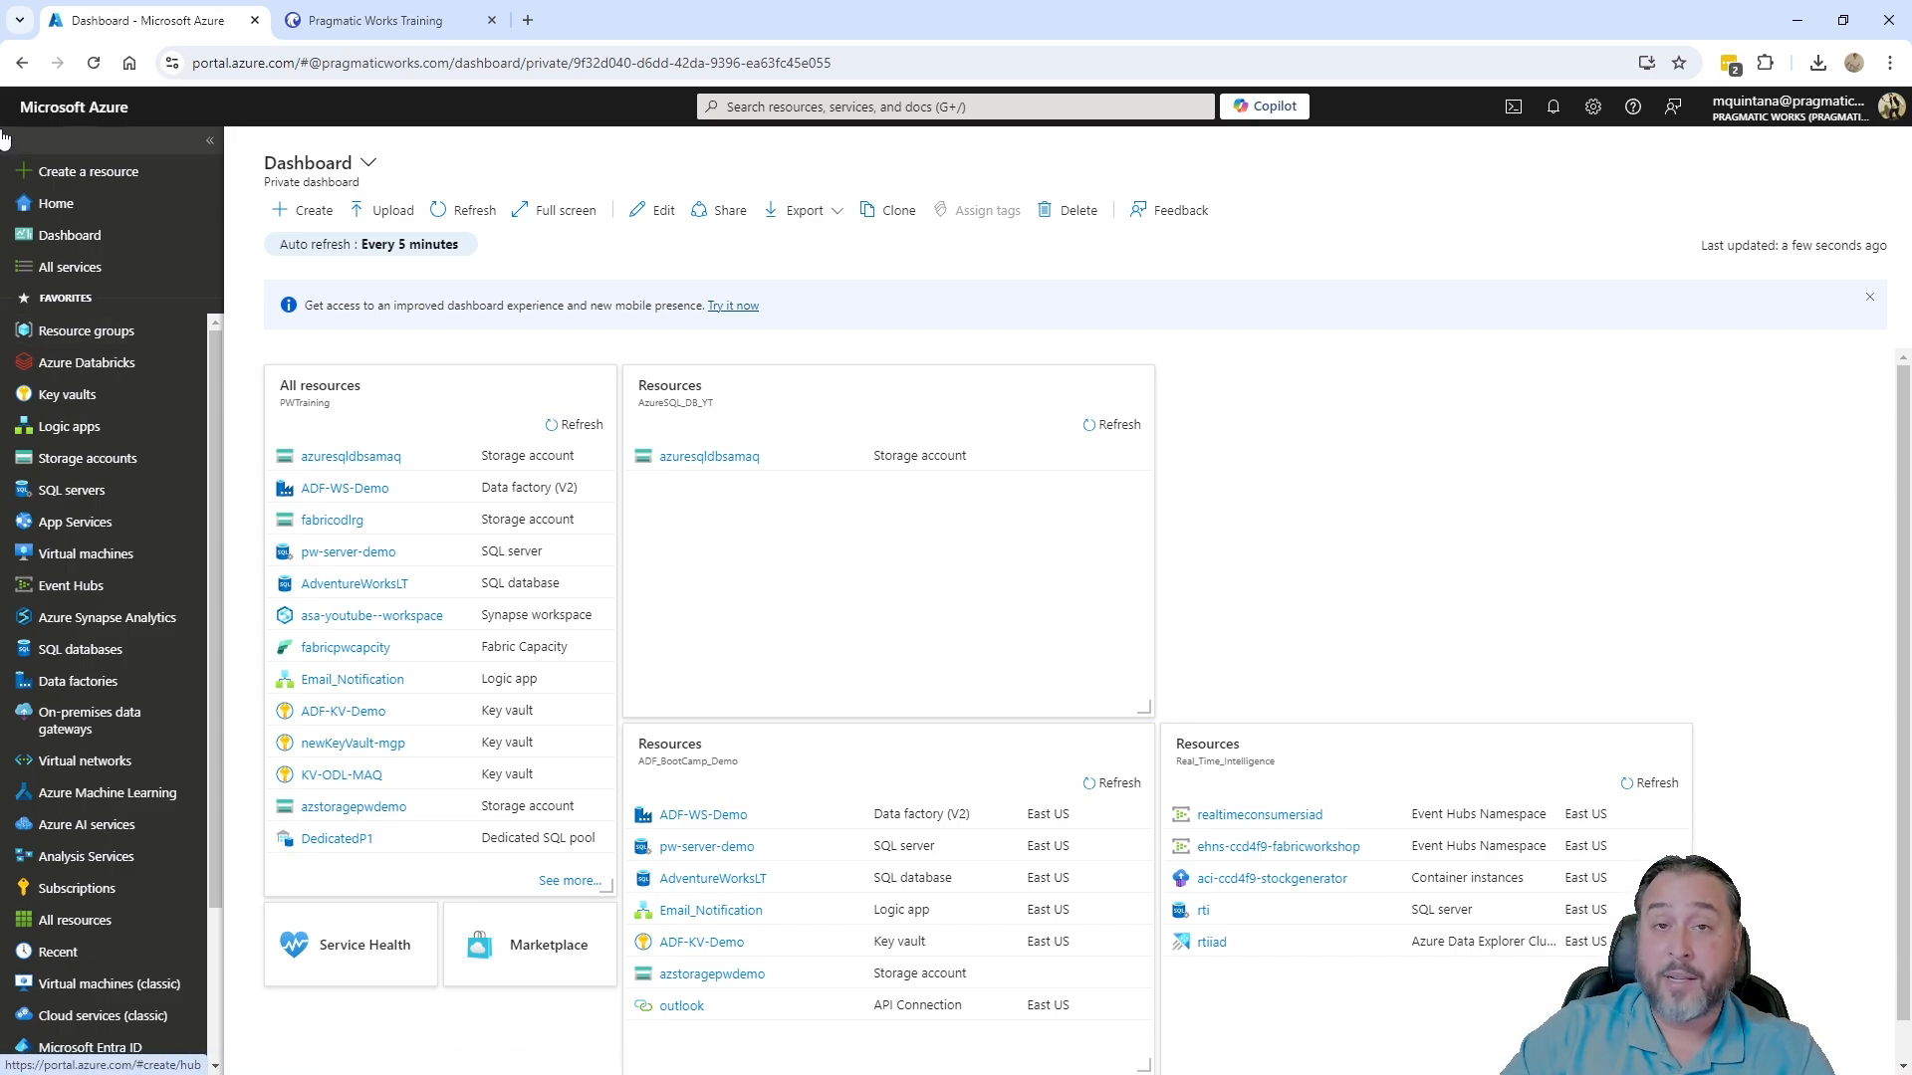
# - Open the AzureSQL_DB_YT resource group from its dashboard tile to see its storage account
pyautogui.click(941, 614)
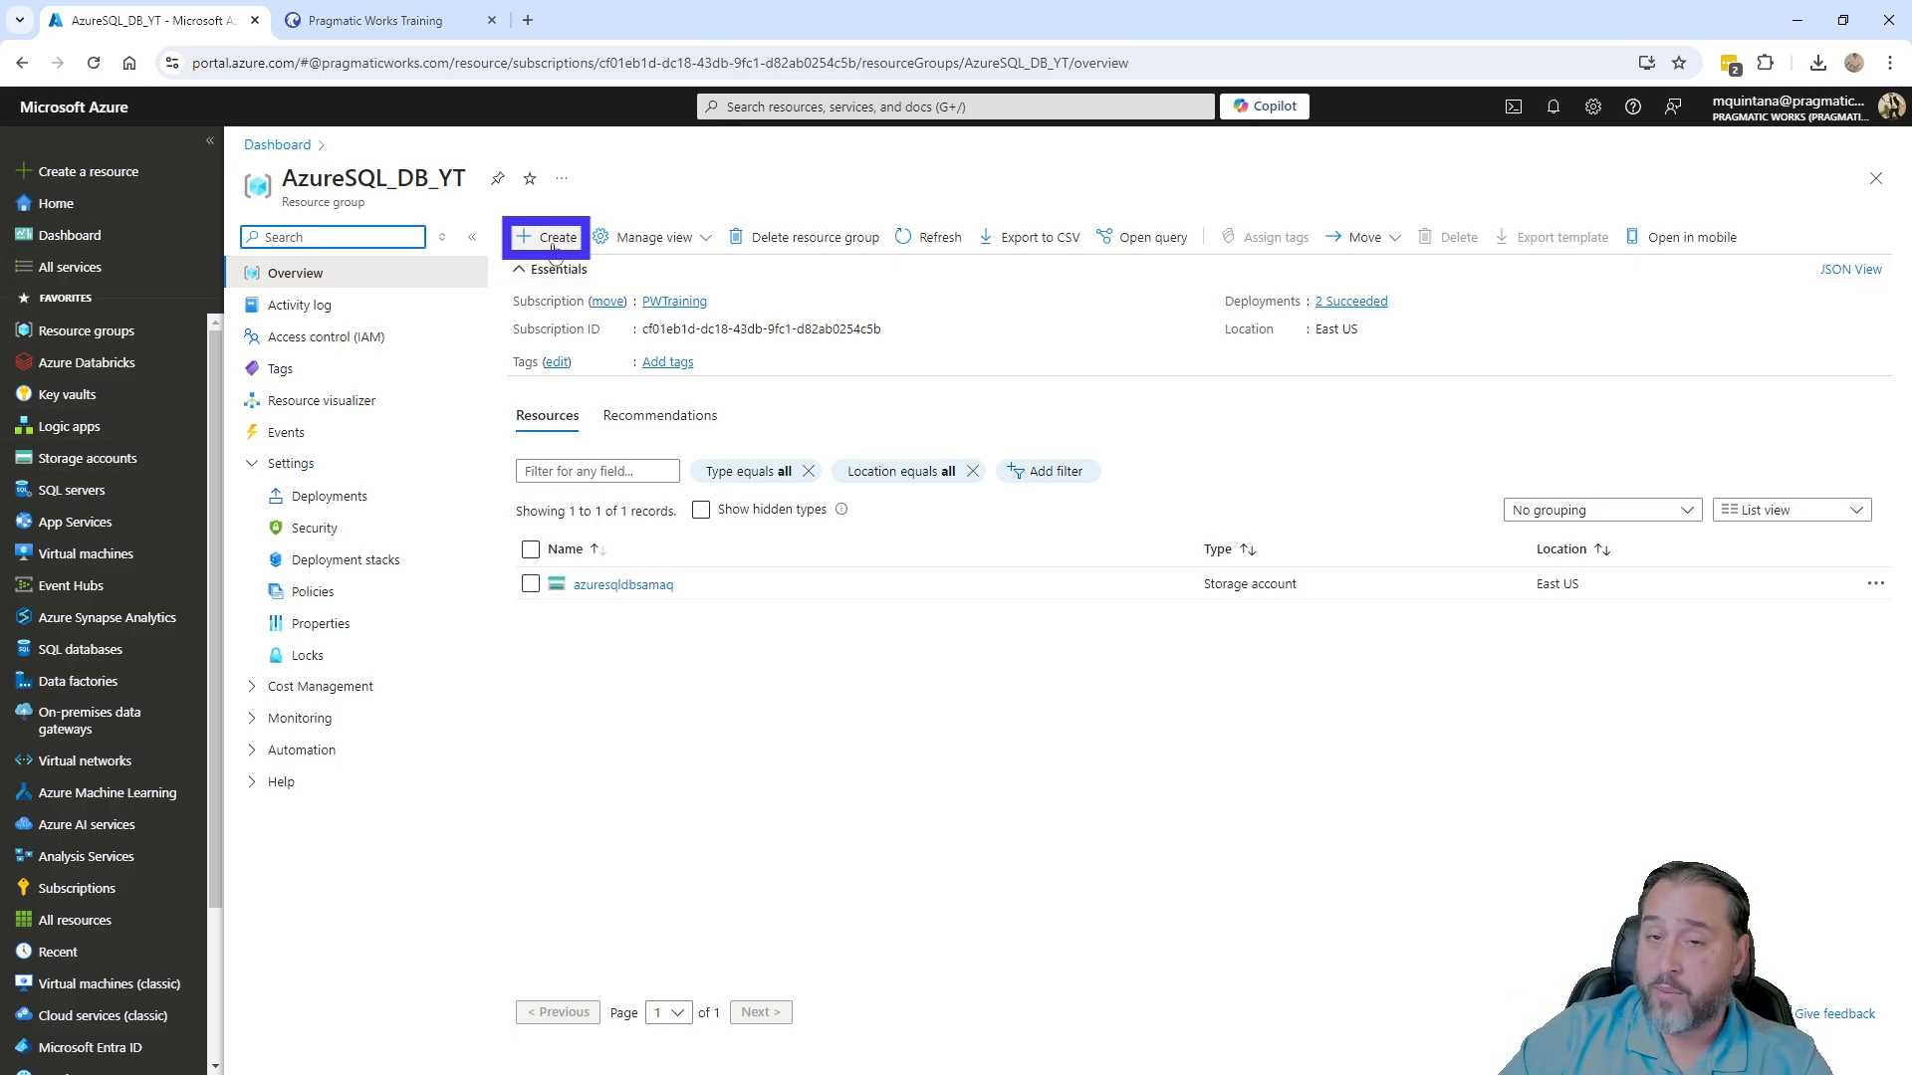
pyautogui.hotkey('ctrl', 'Tab')
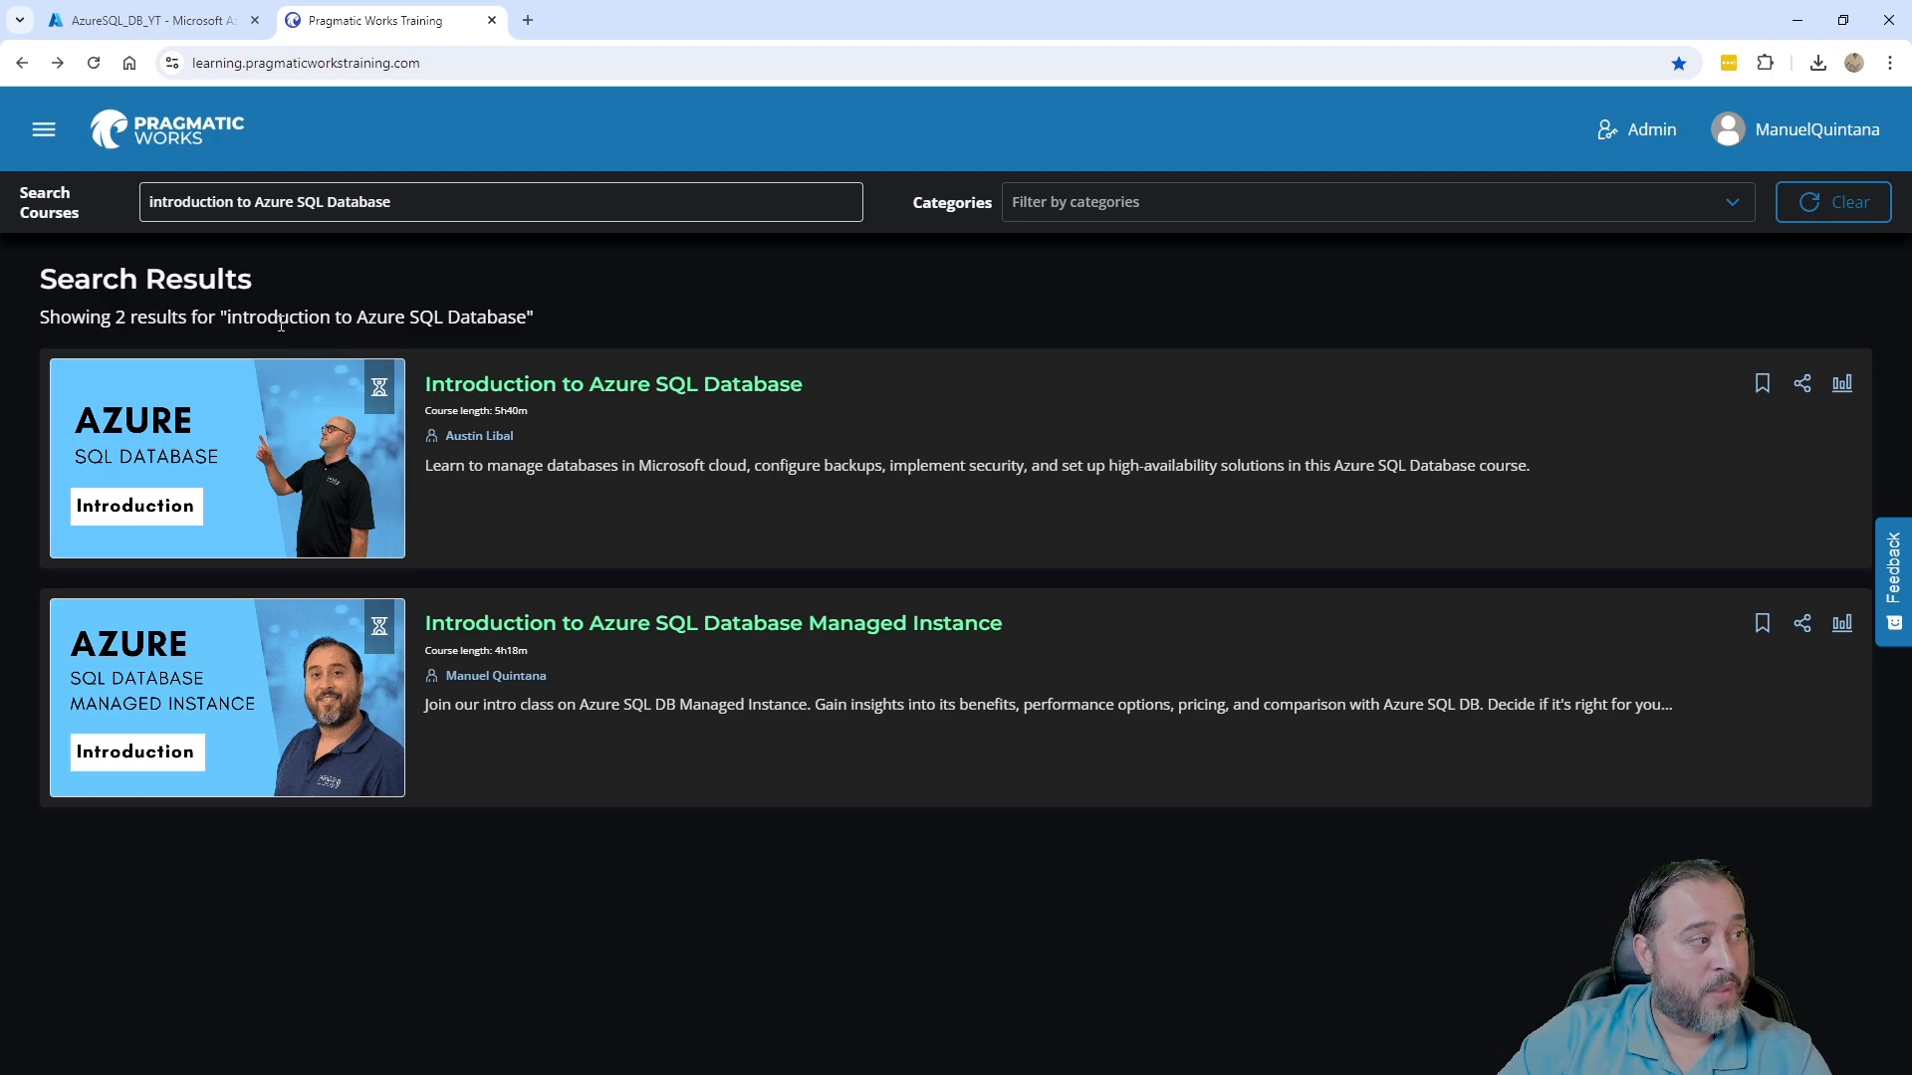
pyautogui.hotkey('ctrl', 'Tab')
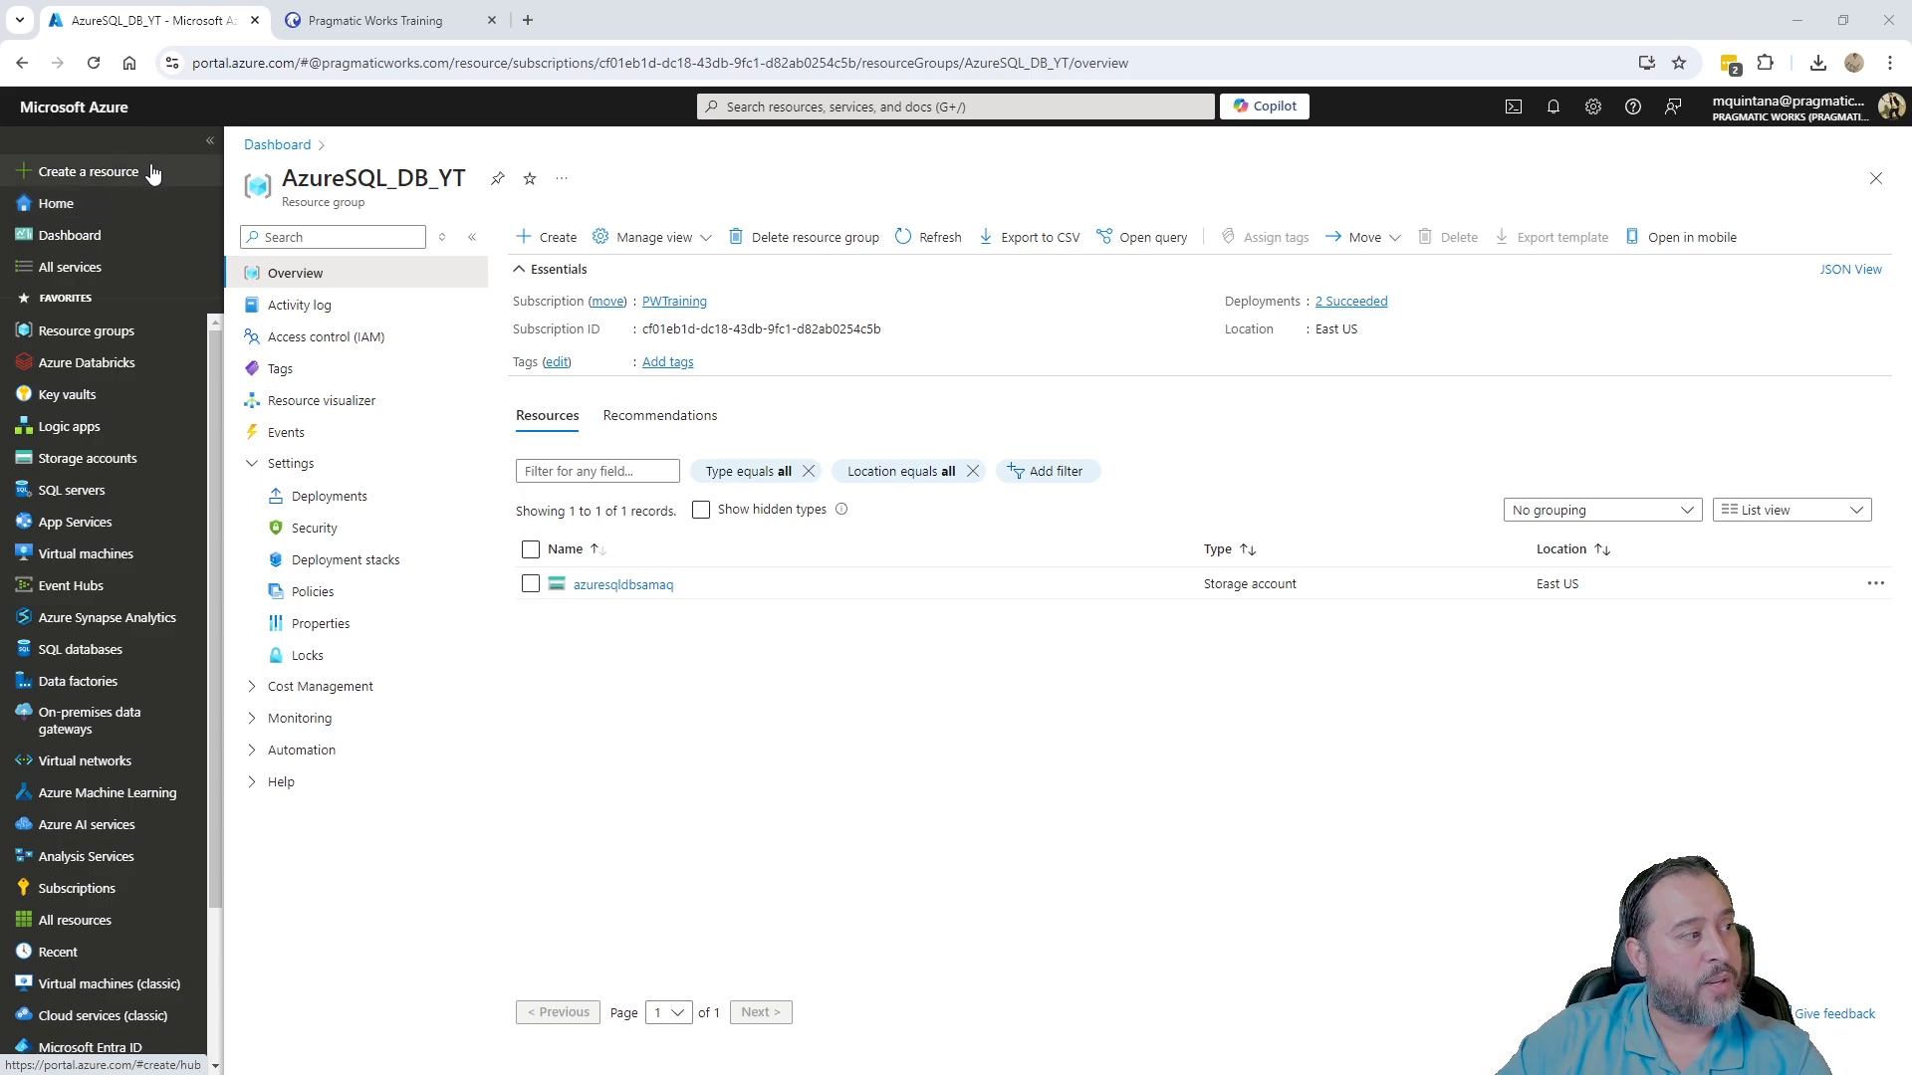
# - Search the Marketplace for 'azure sql server' limited to Azure services and open SQL server (logical server)
pyautogui.click(546, 237)
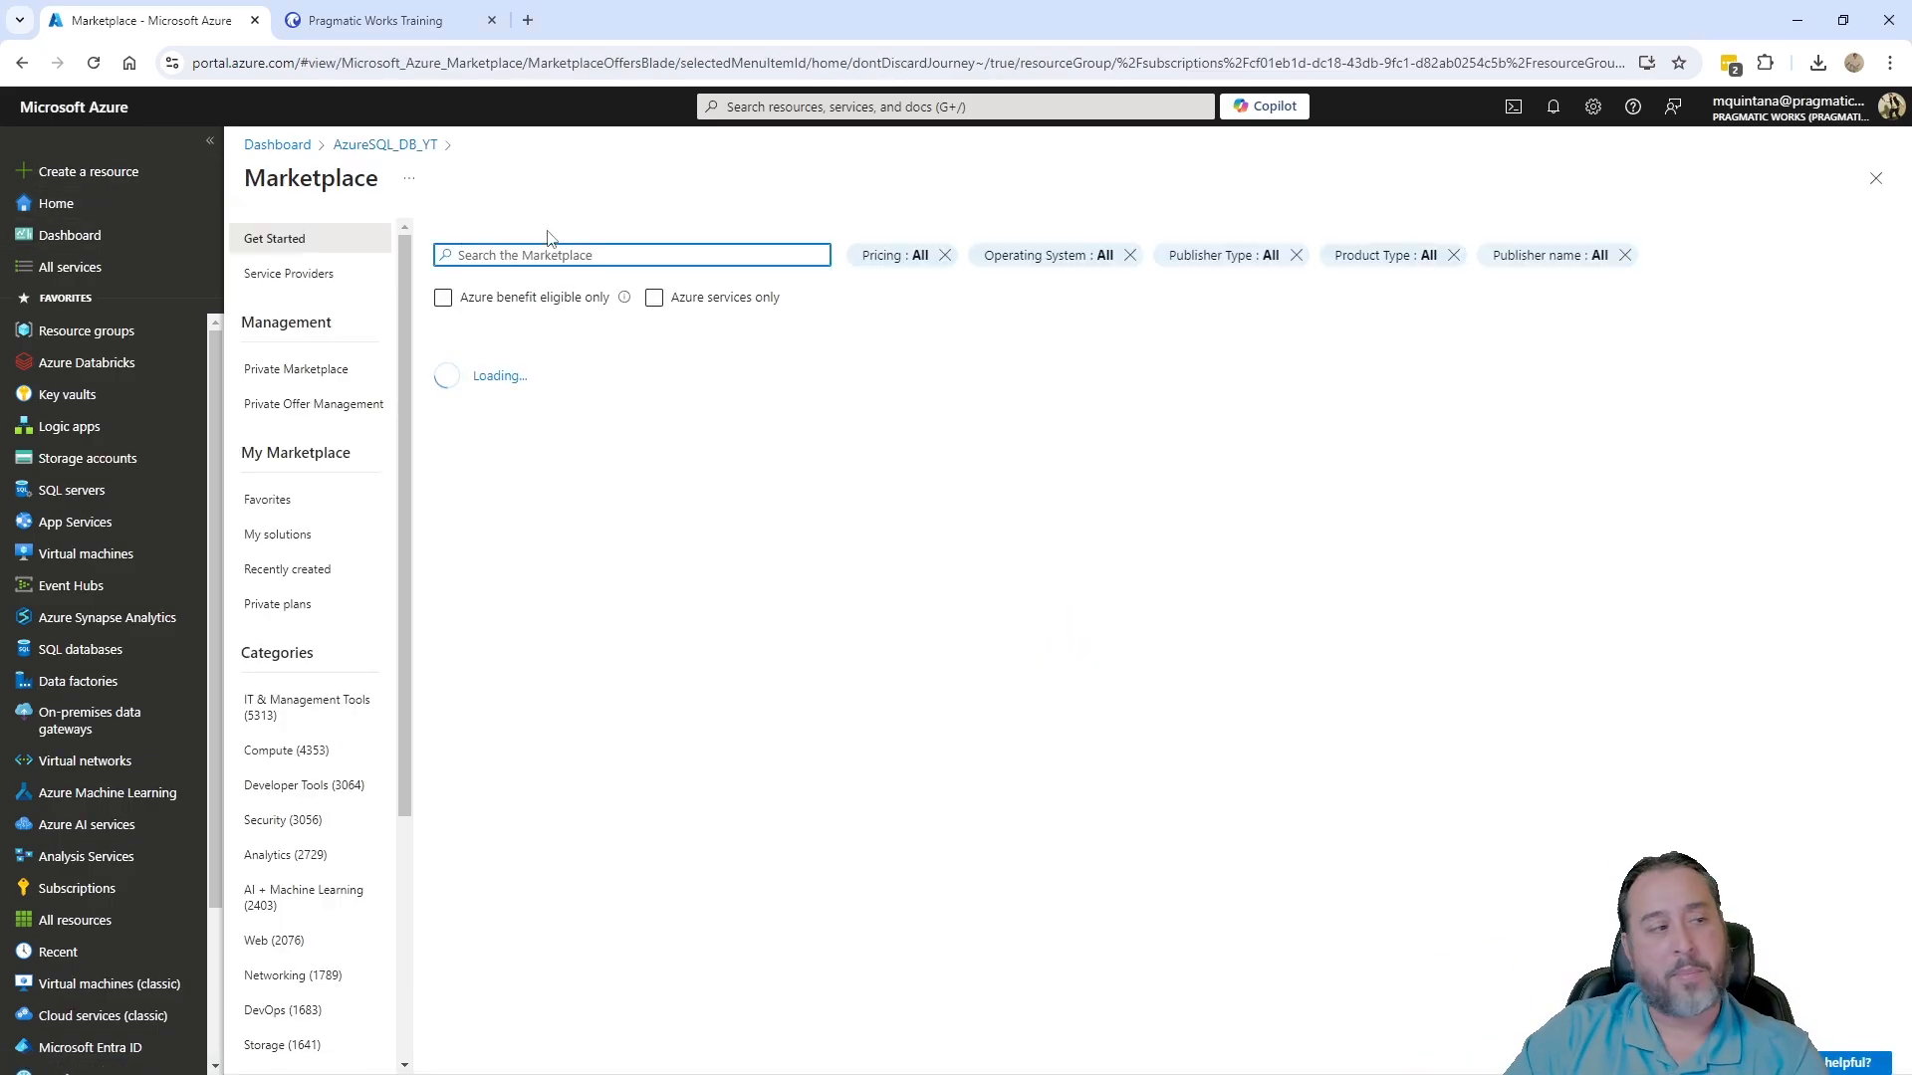
pyautogui.write('sql')
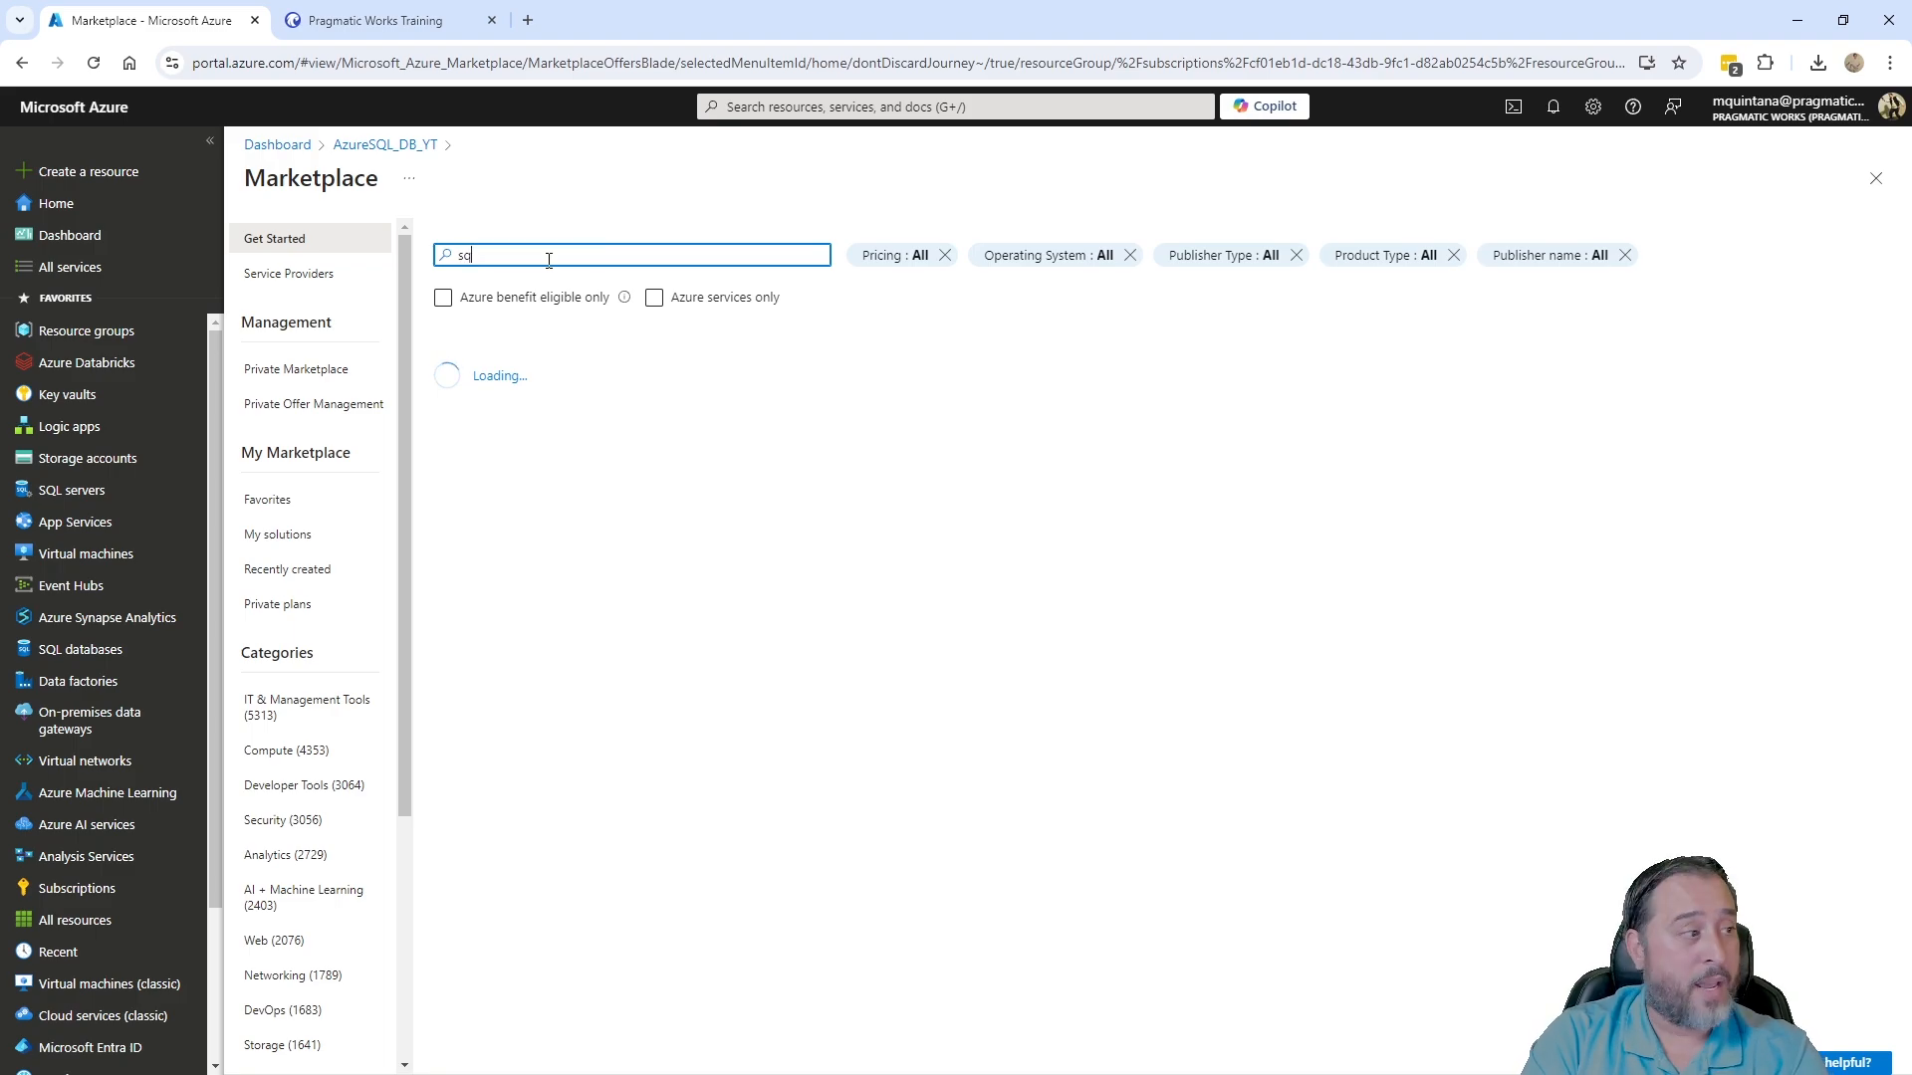
pyautogui.press('BackSpace')
pyautogui.press('BackSpace')
pyautogui.press('BackSpace')
pyautogui.write('azur')
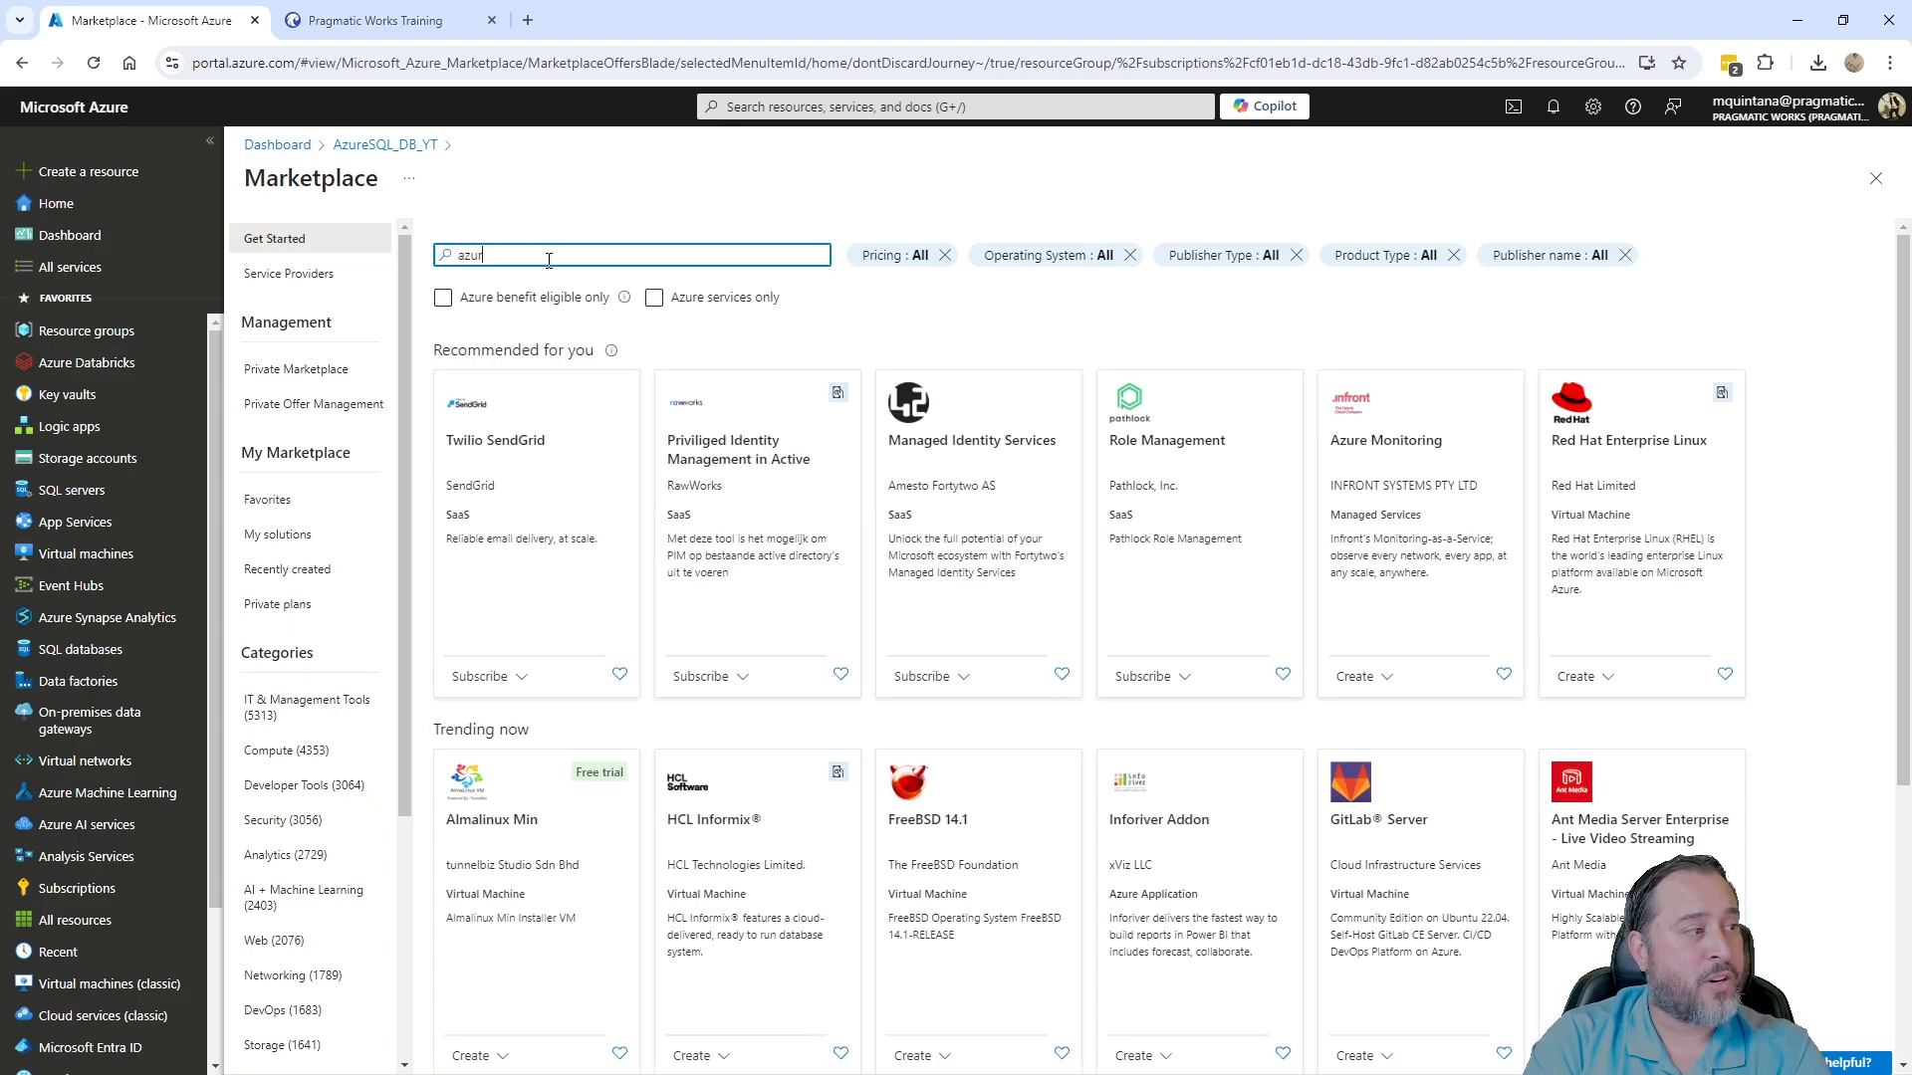
pyautogui.write('e sql server')
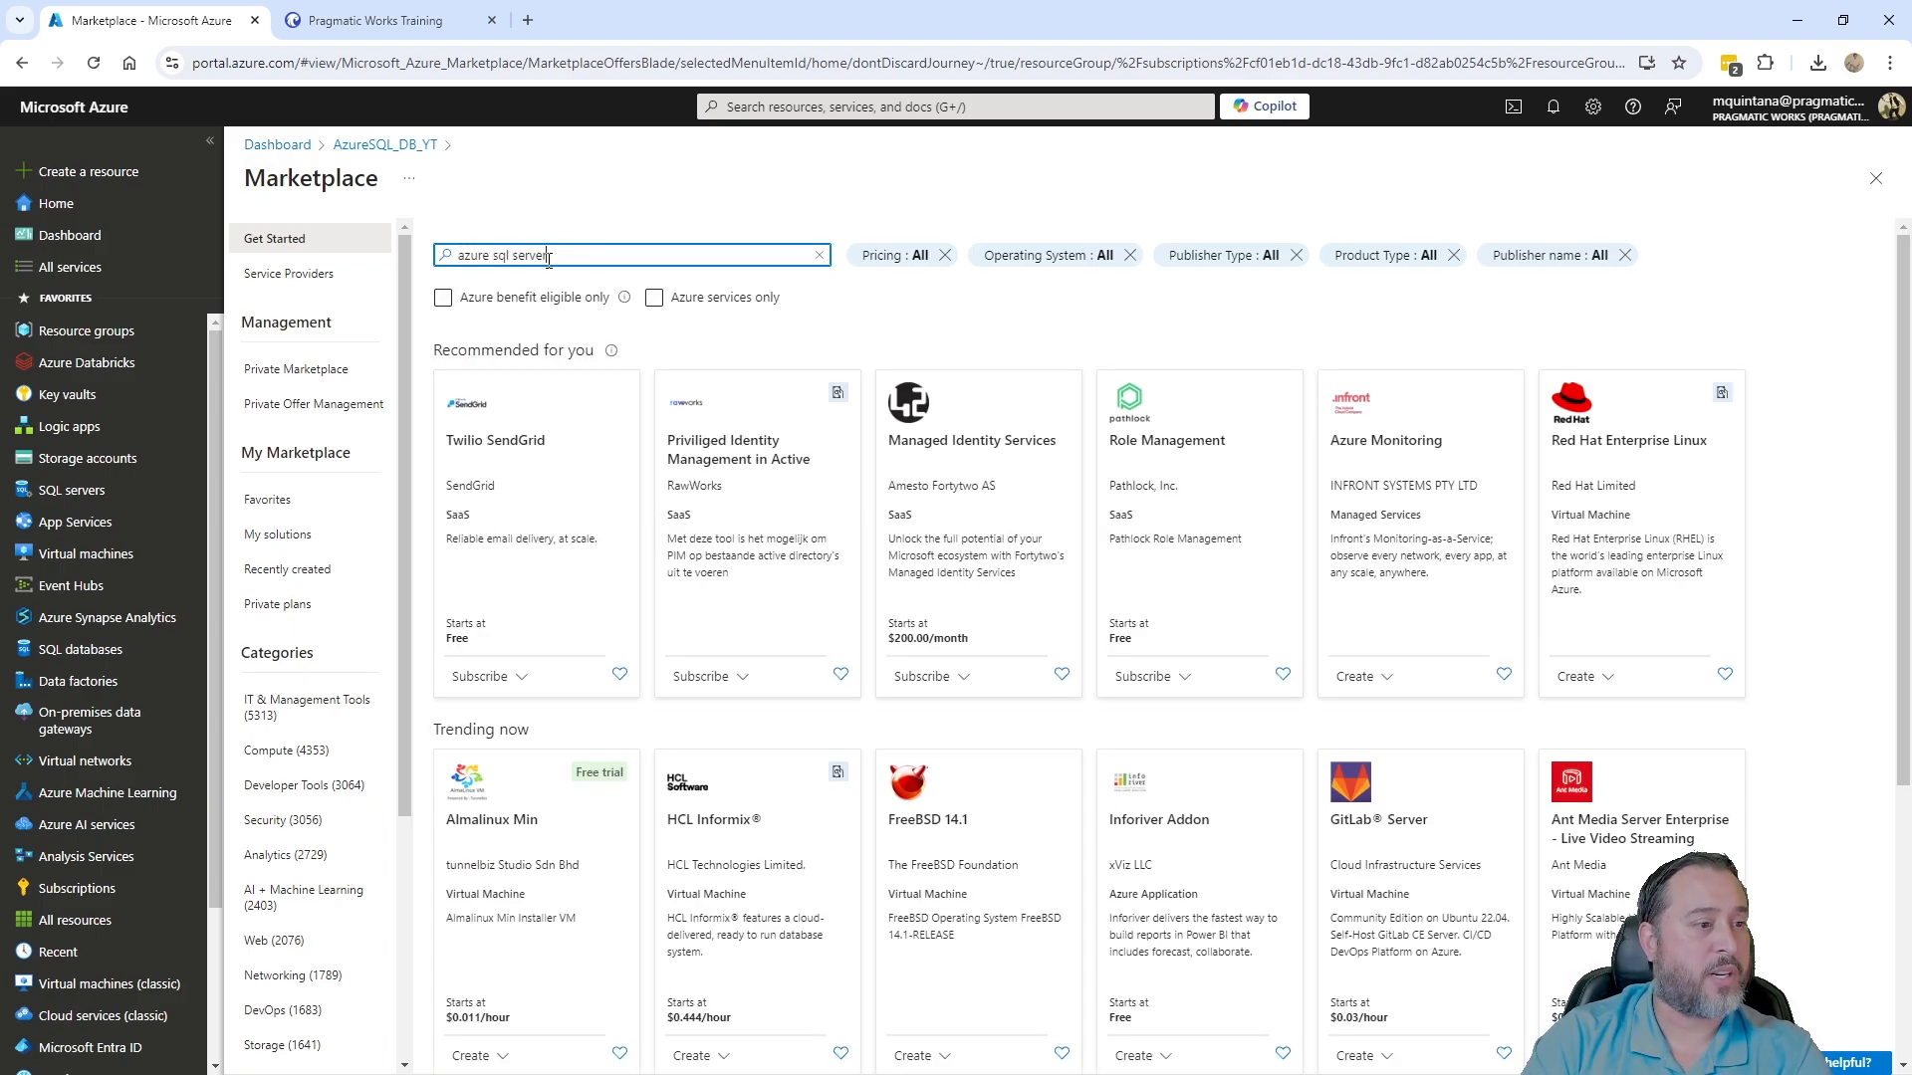
pyautogui.press('Return')
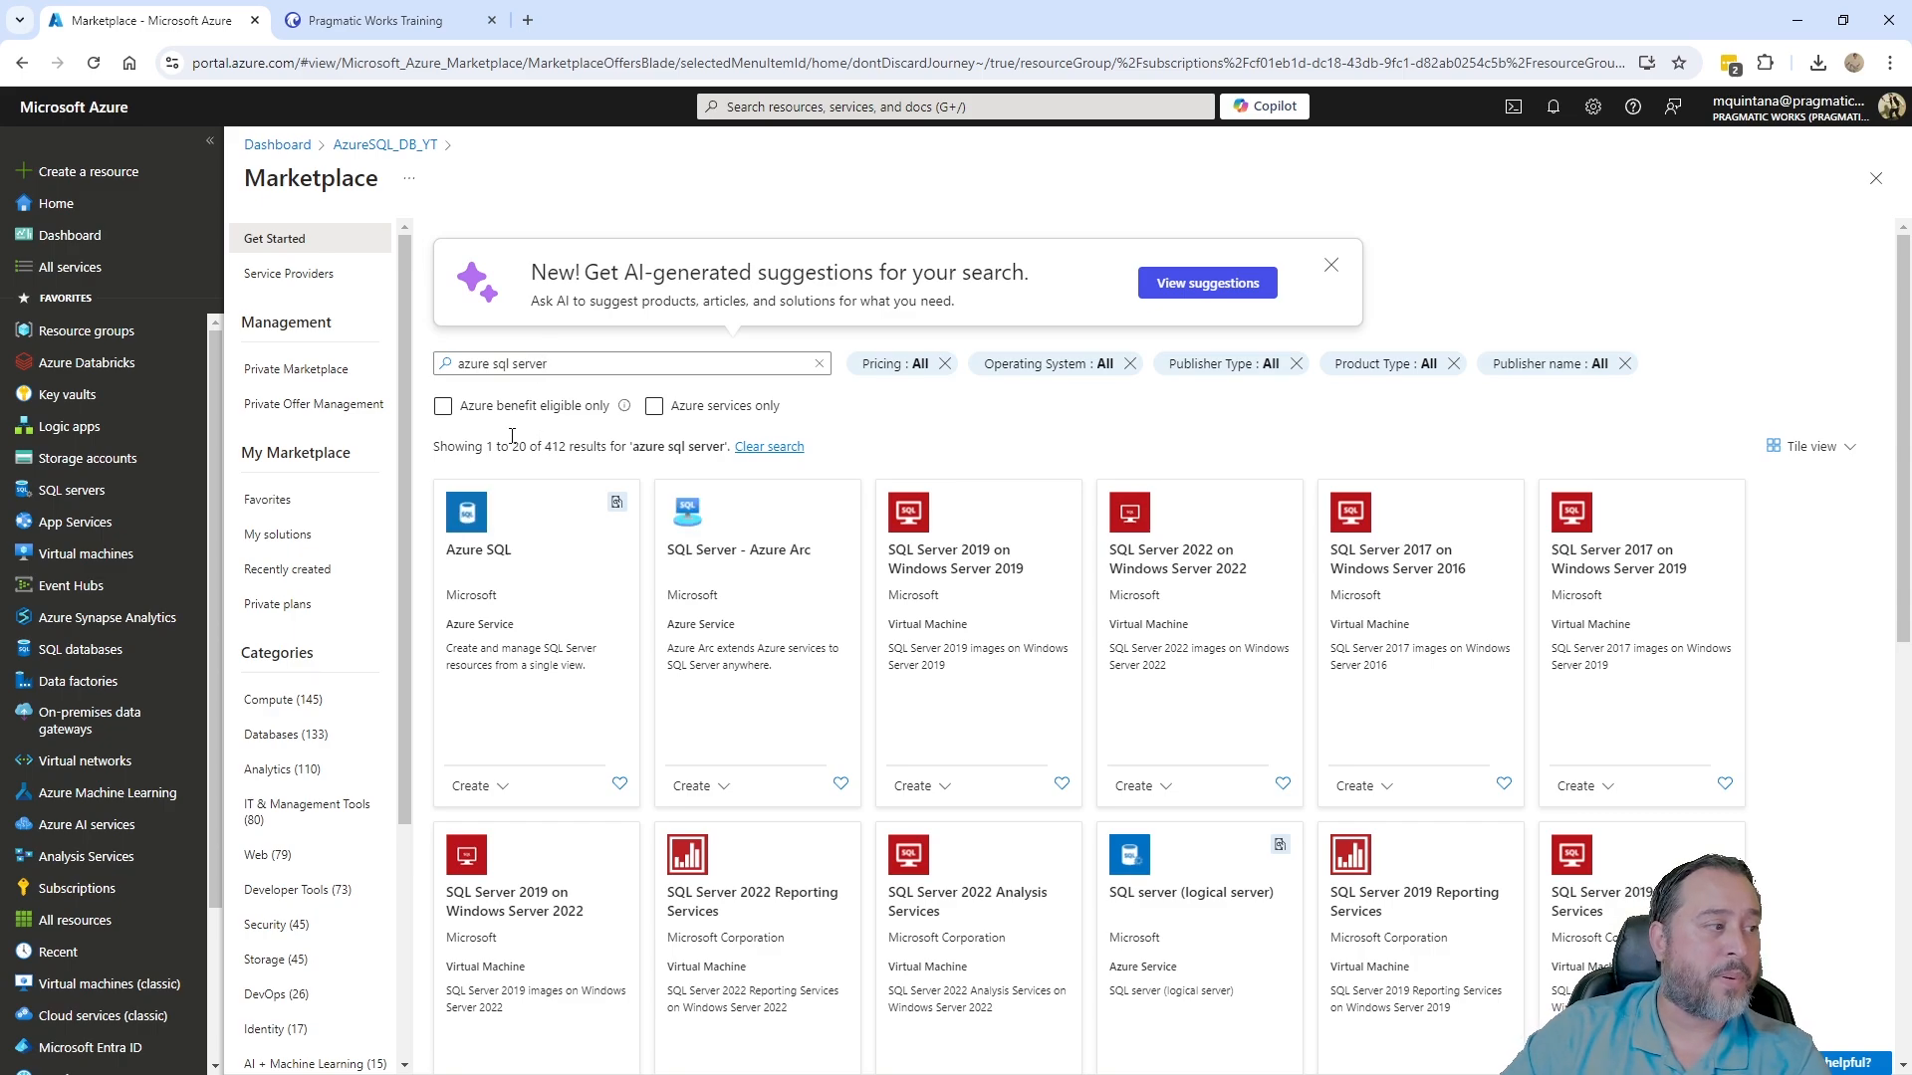
pyautogui.click(654, 408)
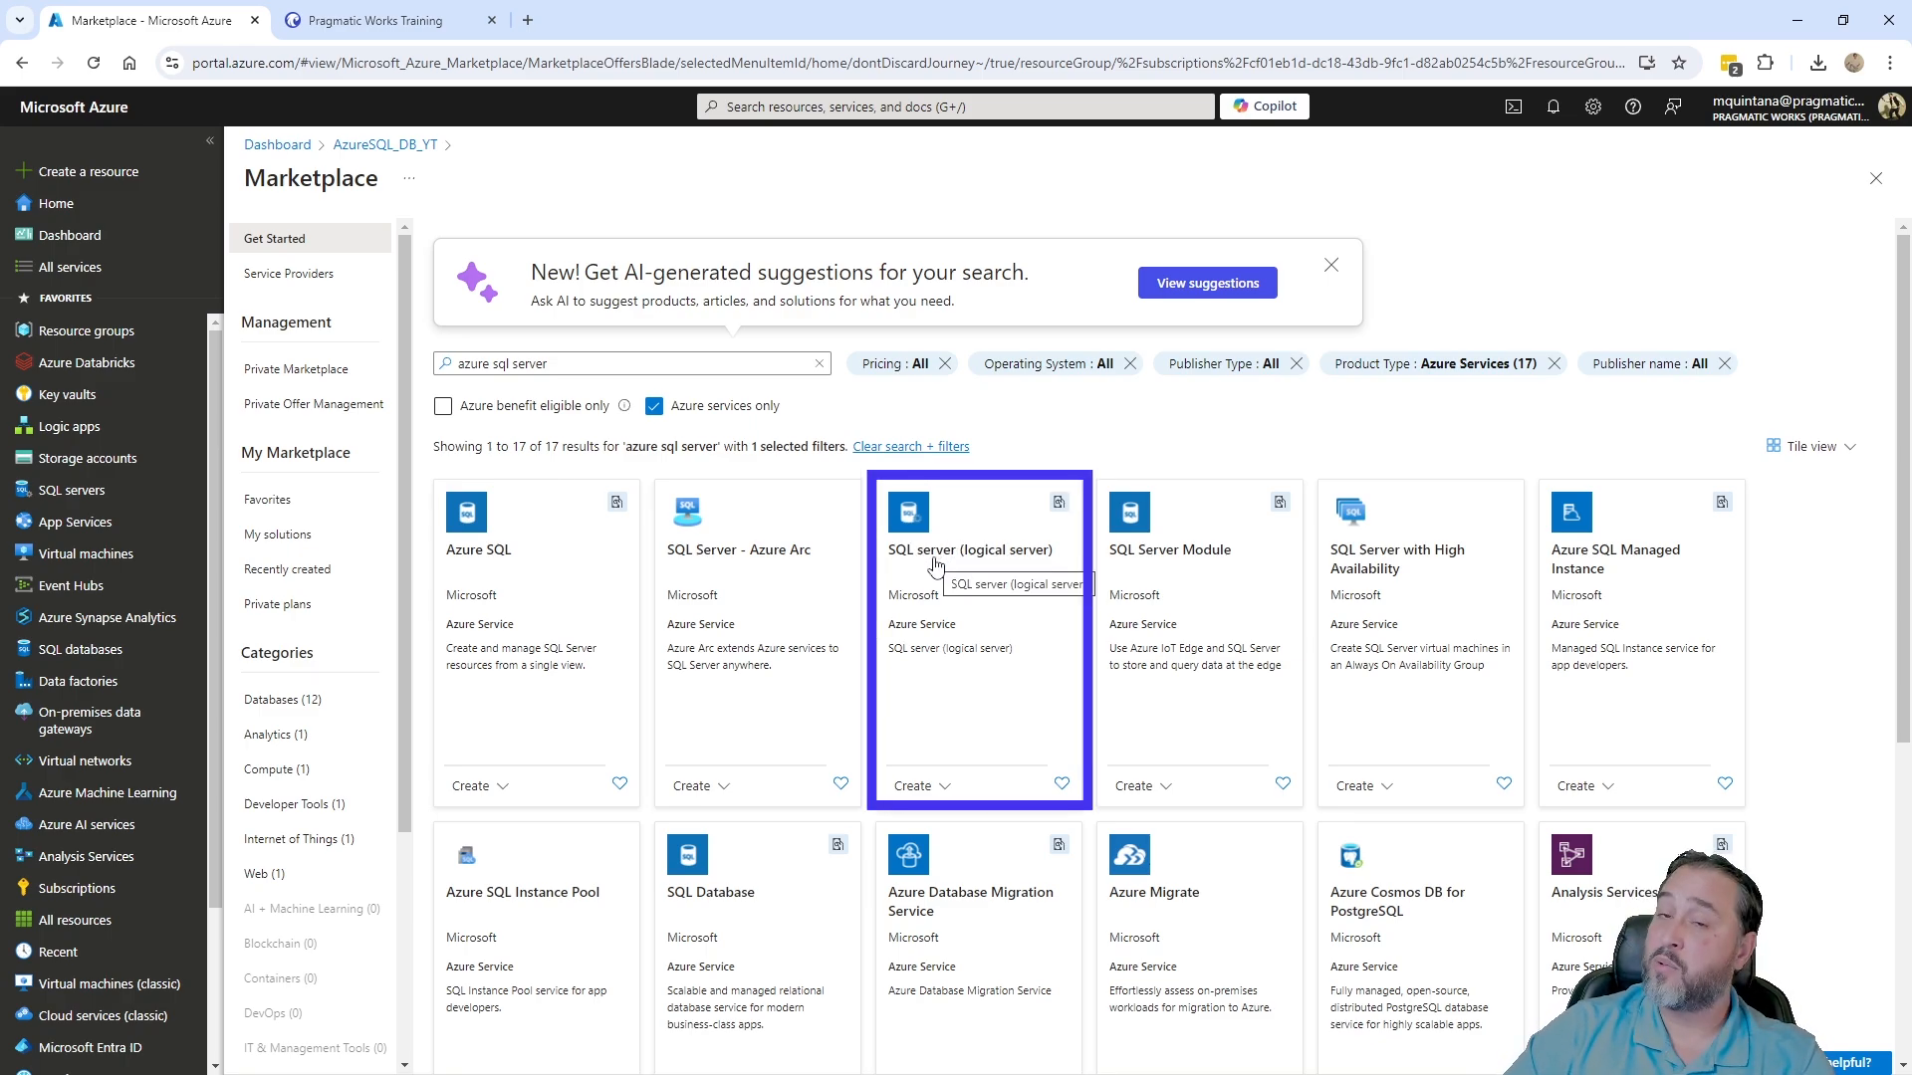
pyautogui.click(936, 565)
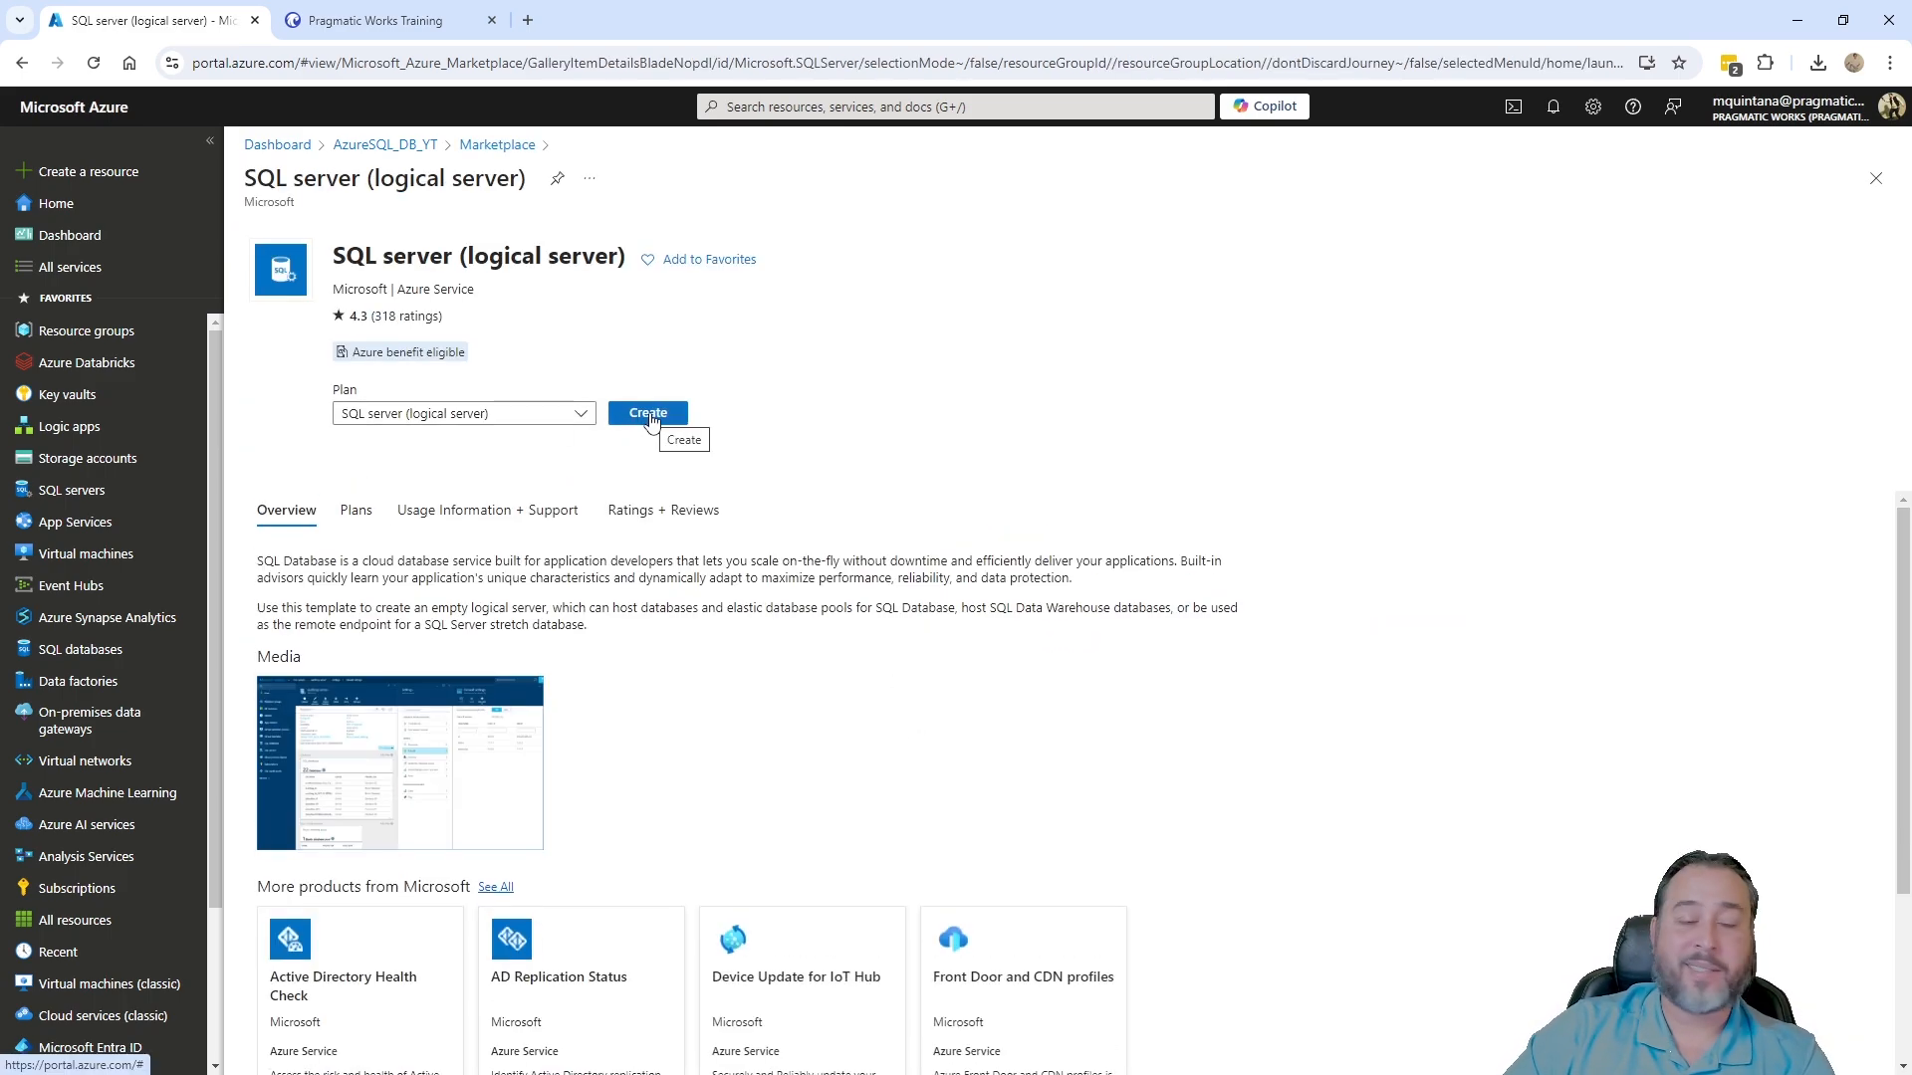
# - Start creating a SQL server (logical server) from its Marketplace product page
pyautogui.click(648, 413)
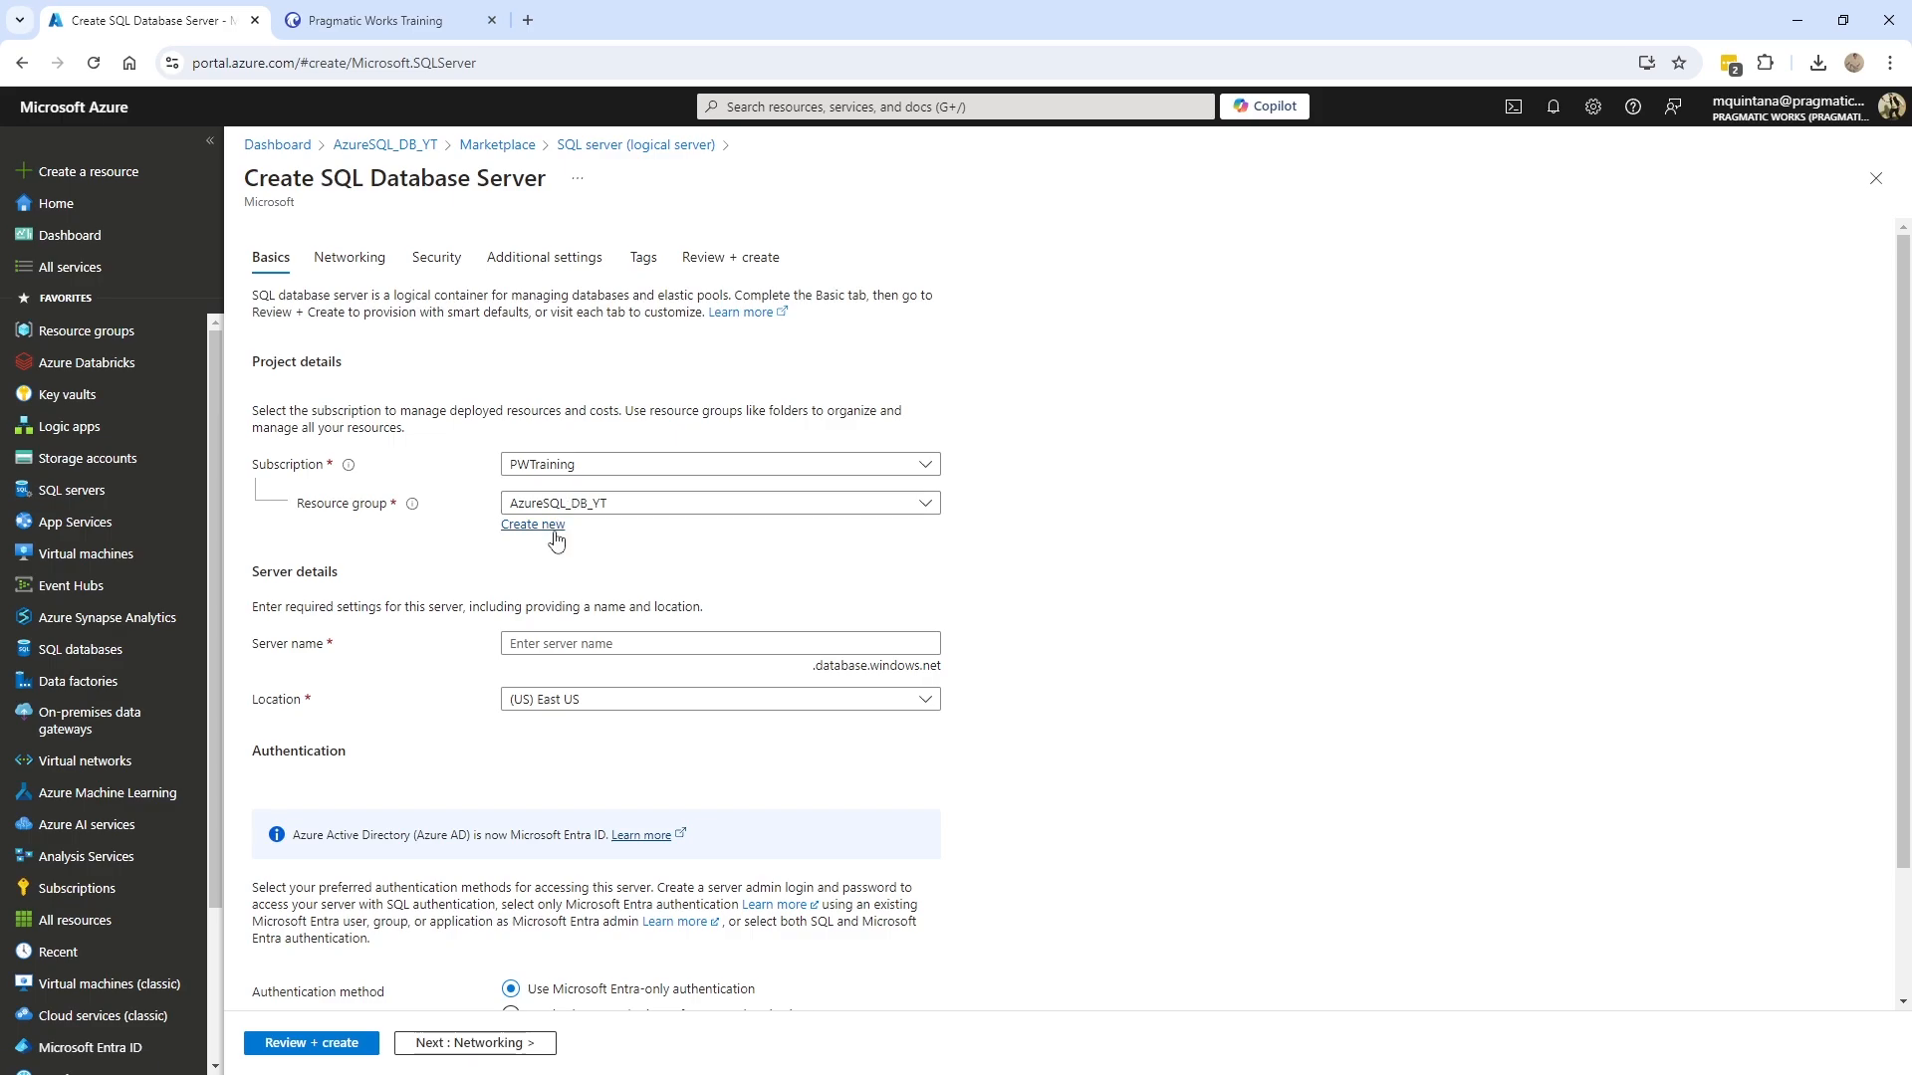
# - Enter the server name and correct it to lowercase 'pw-yt-demo-db' until it validates as available
pyautogui.scroll(-1, 550, 603)
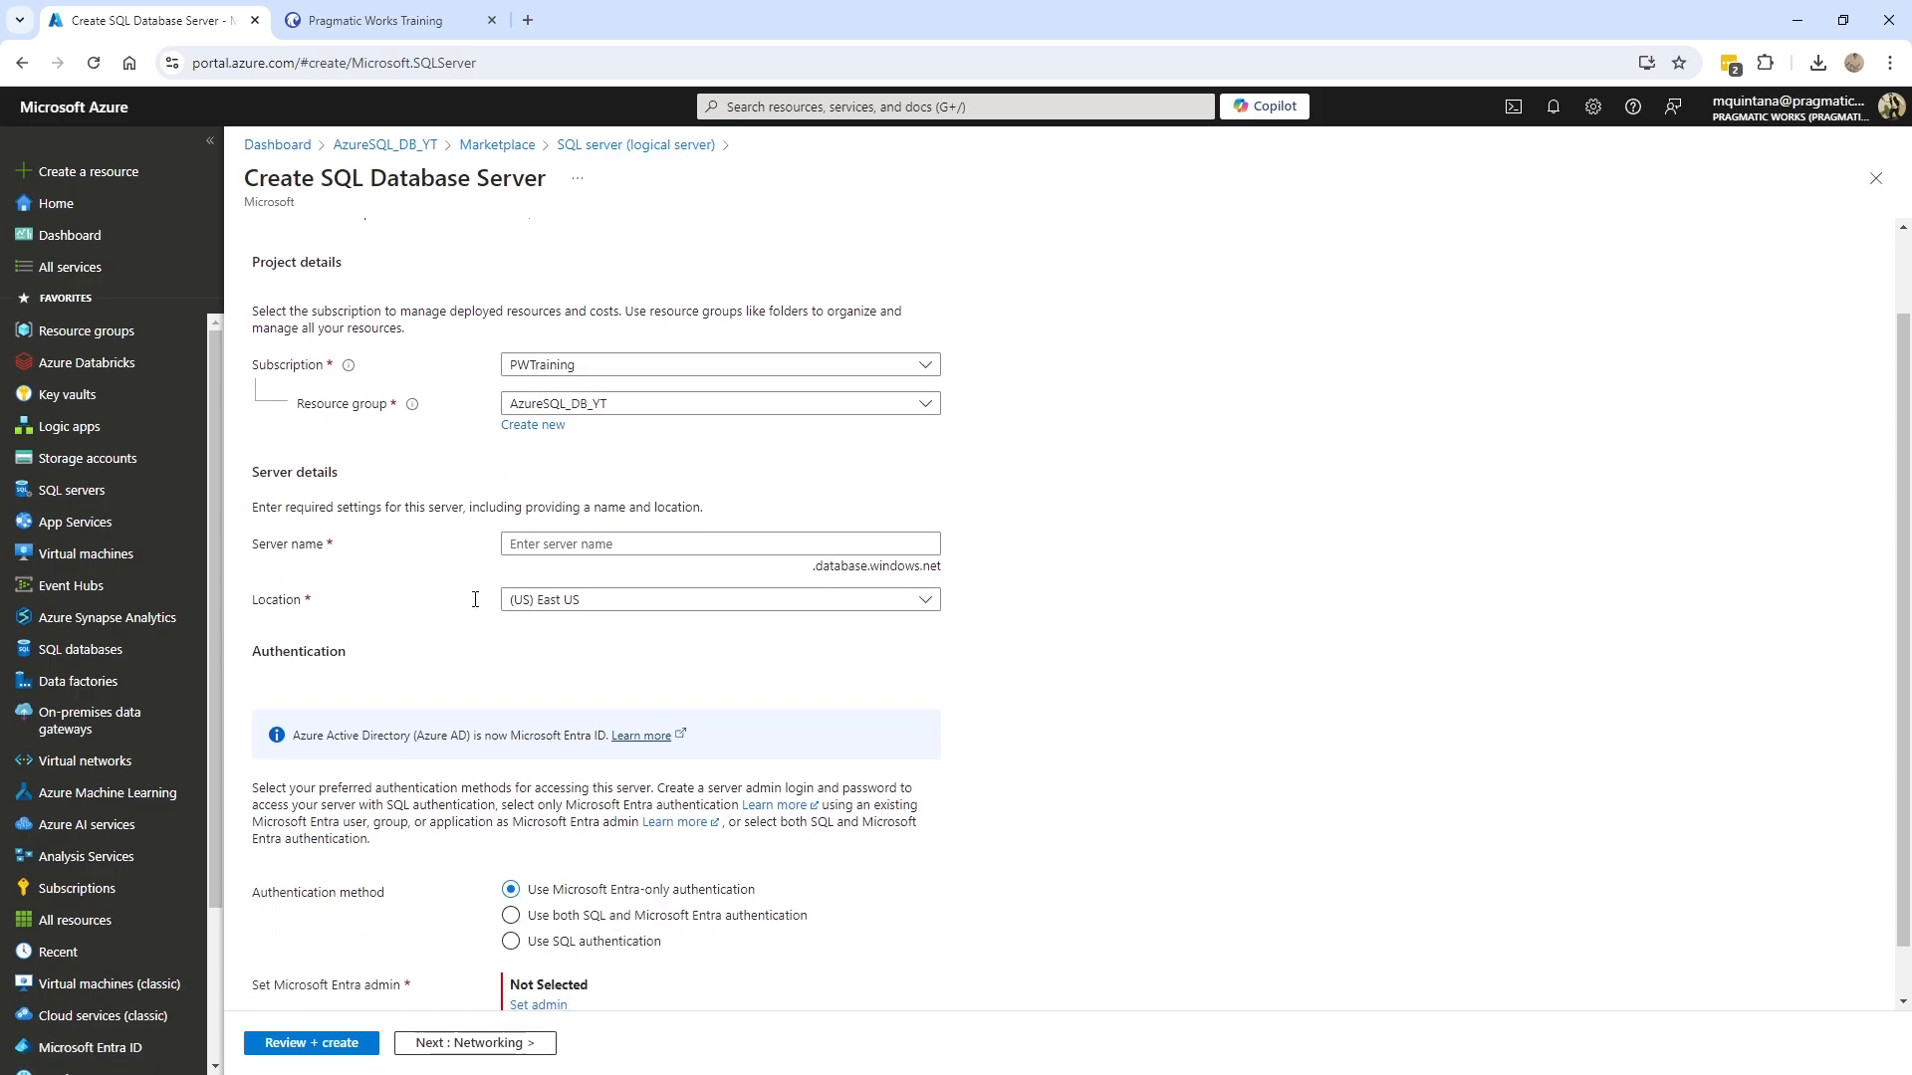
pyautogui.click(616, 545)
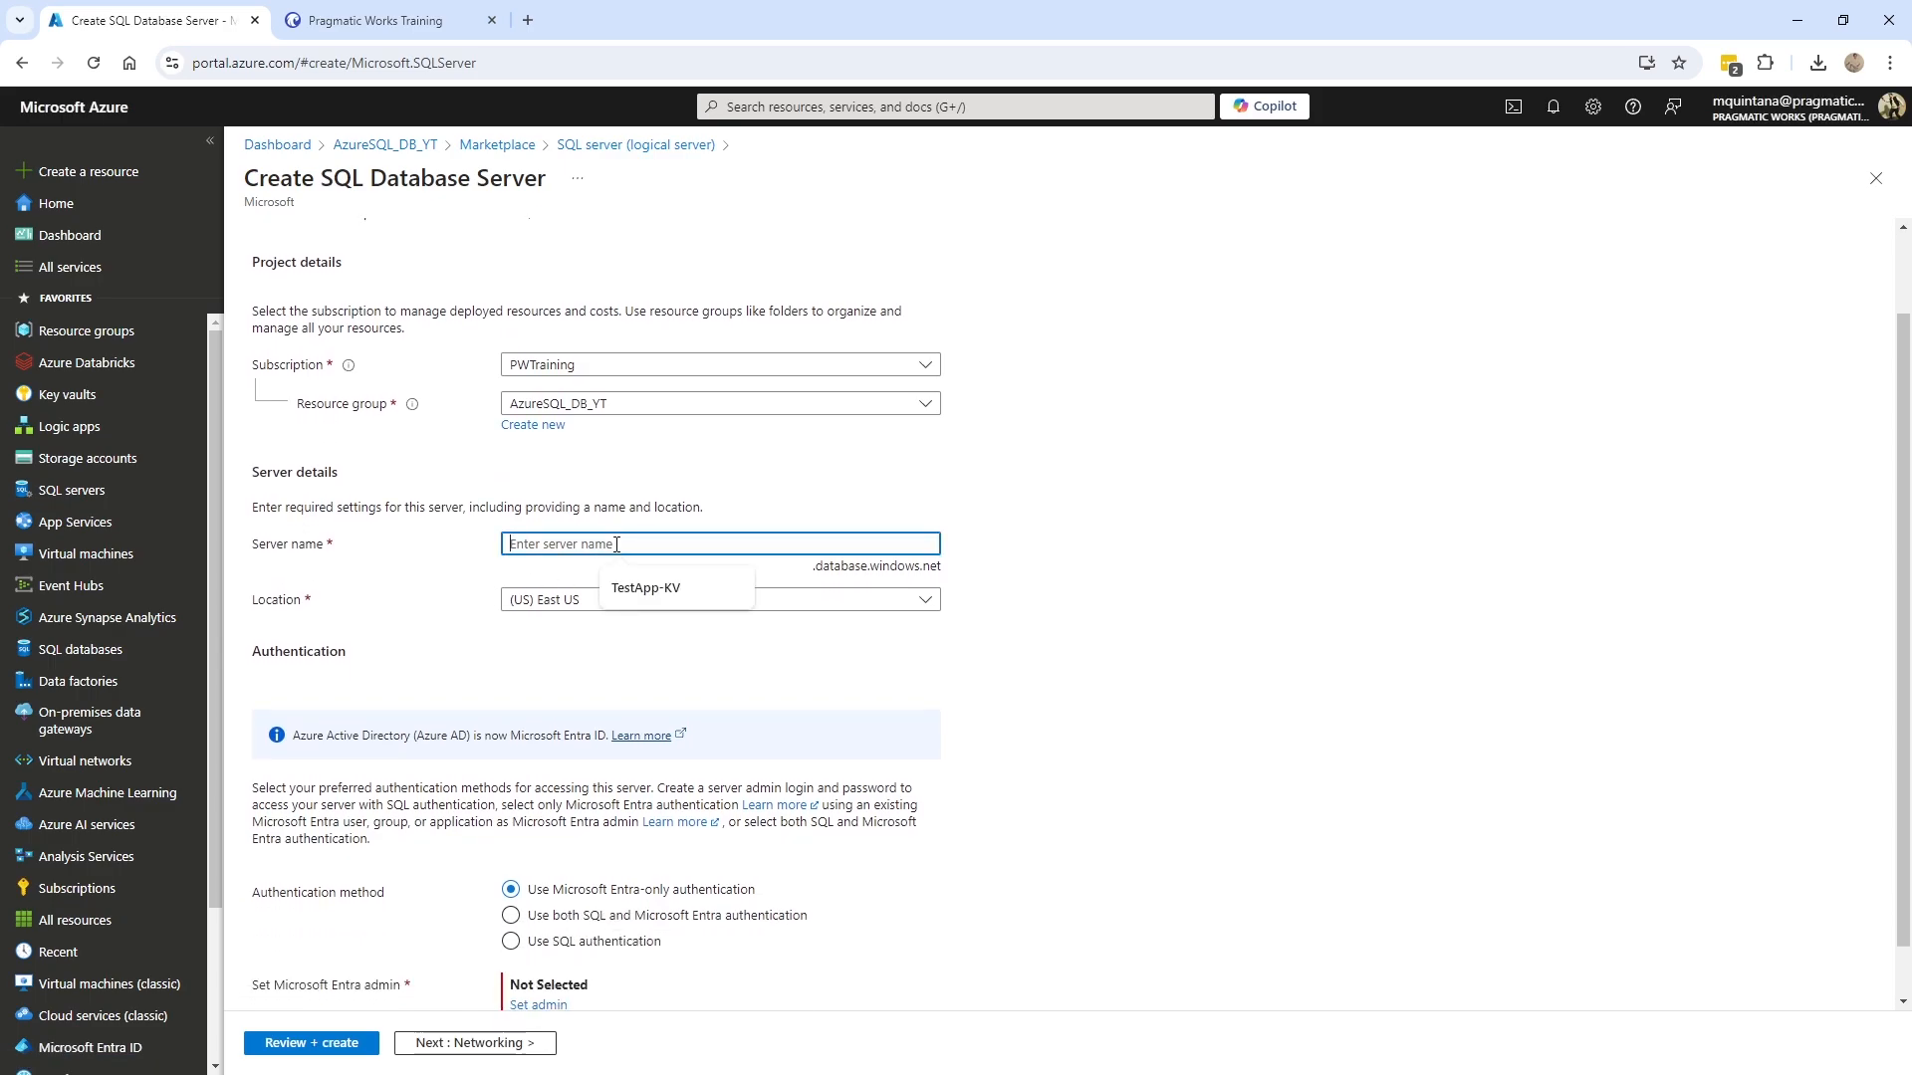
pyautogui.write('PW-')
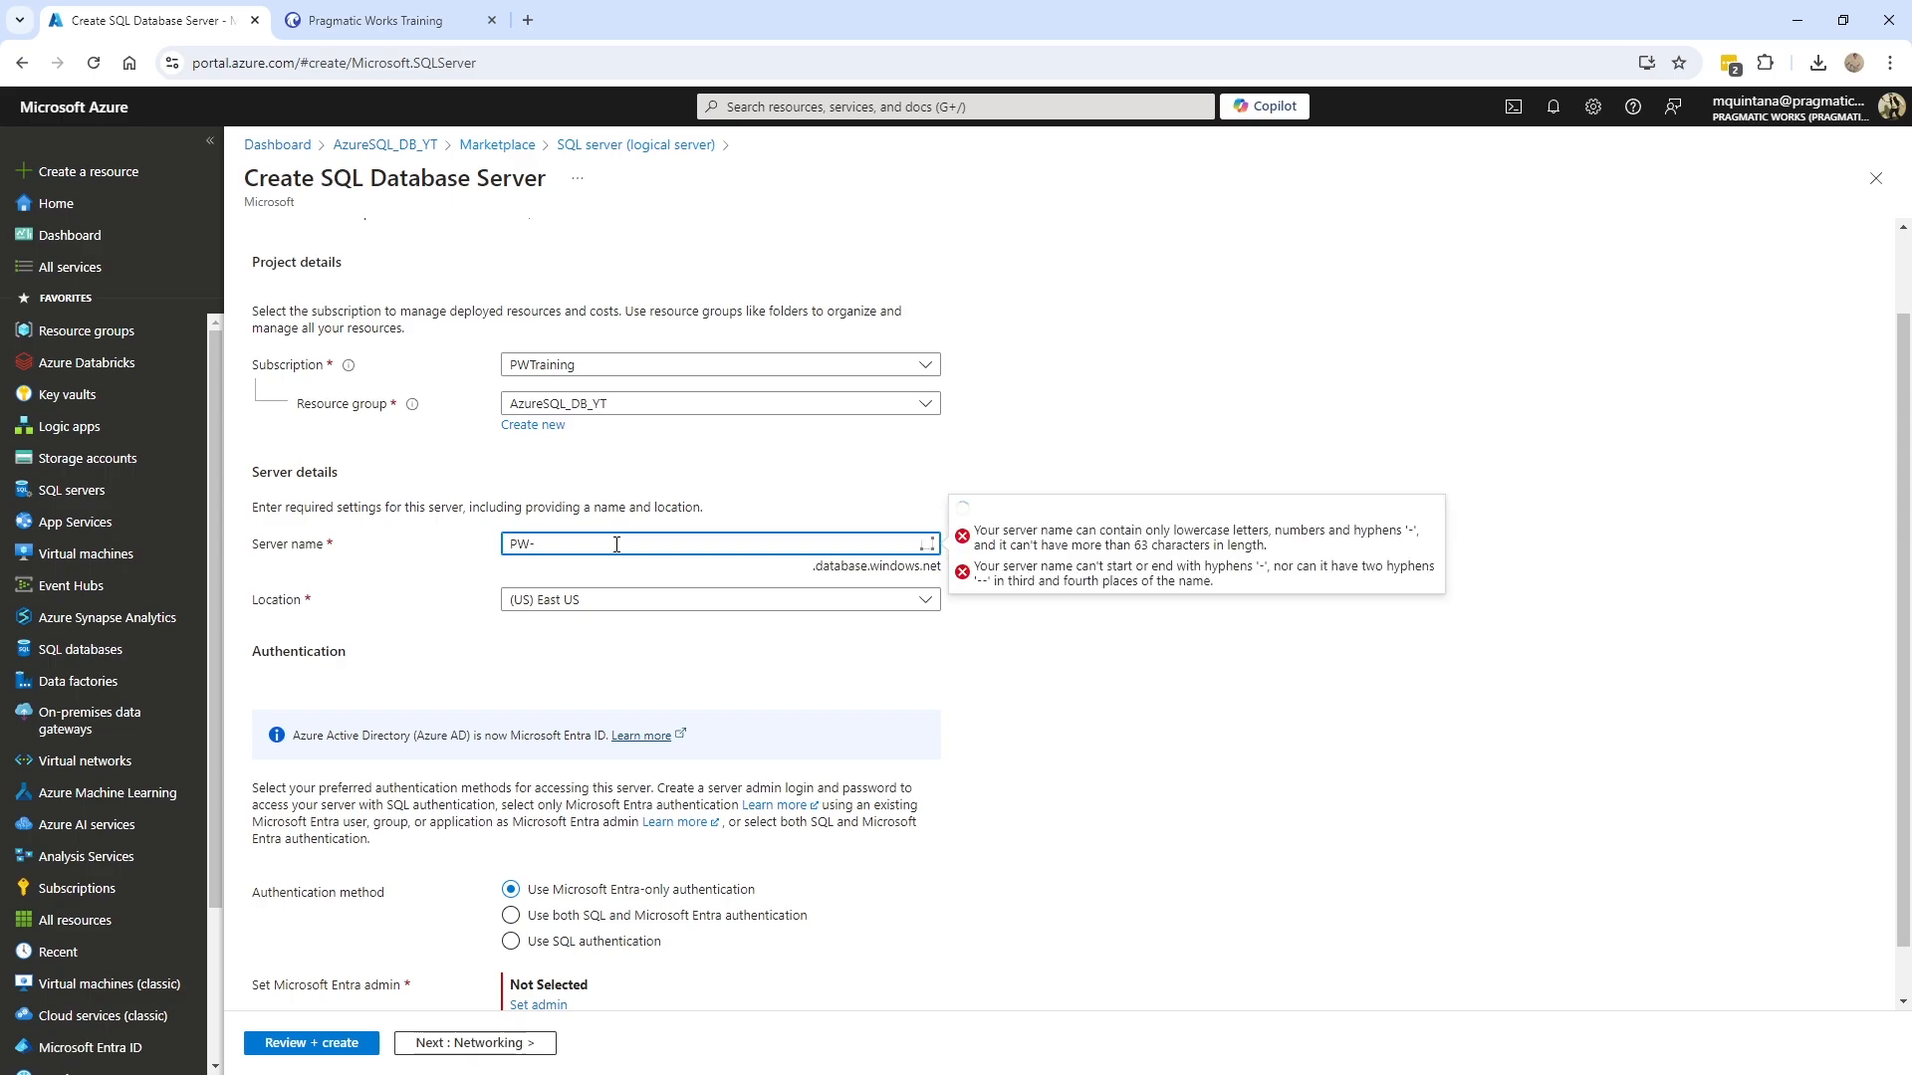
pyautogui.write('YT-')
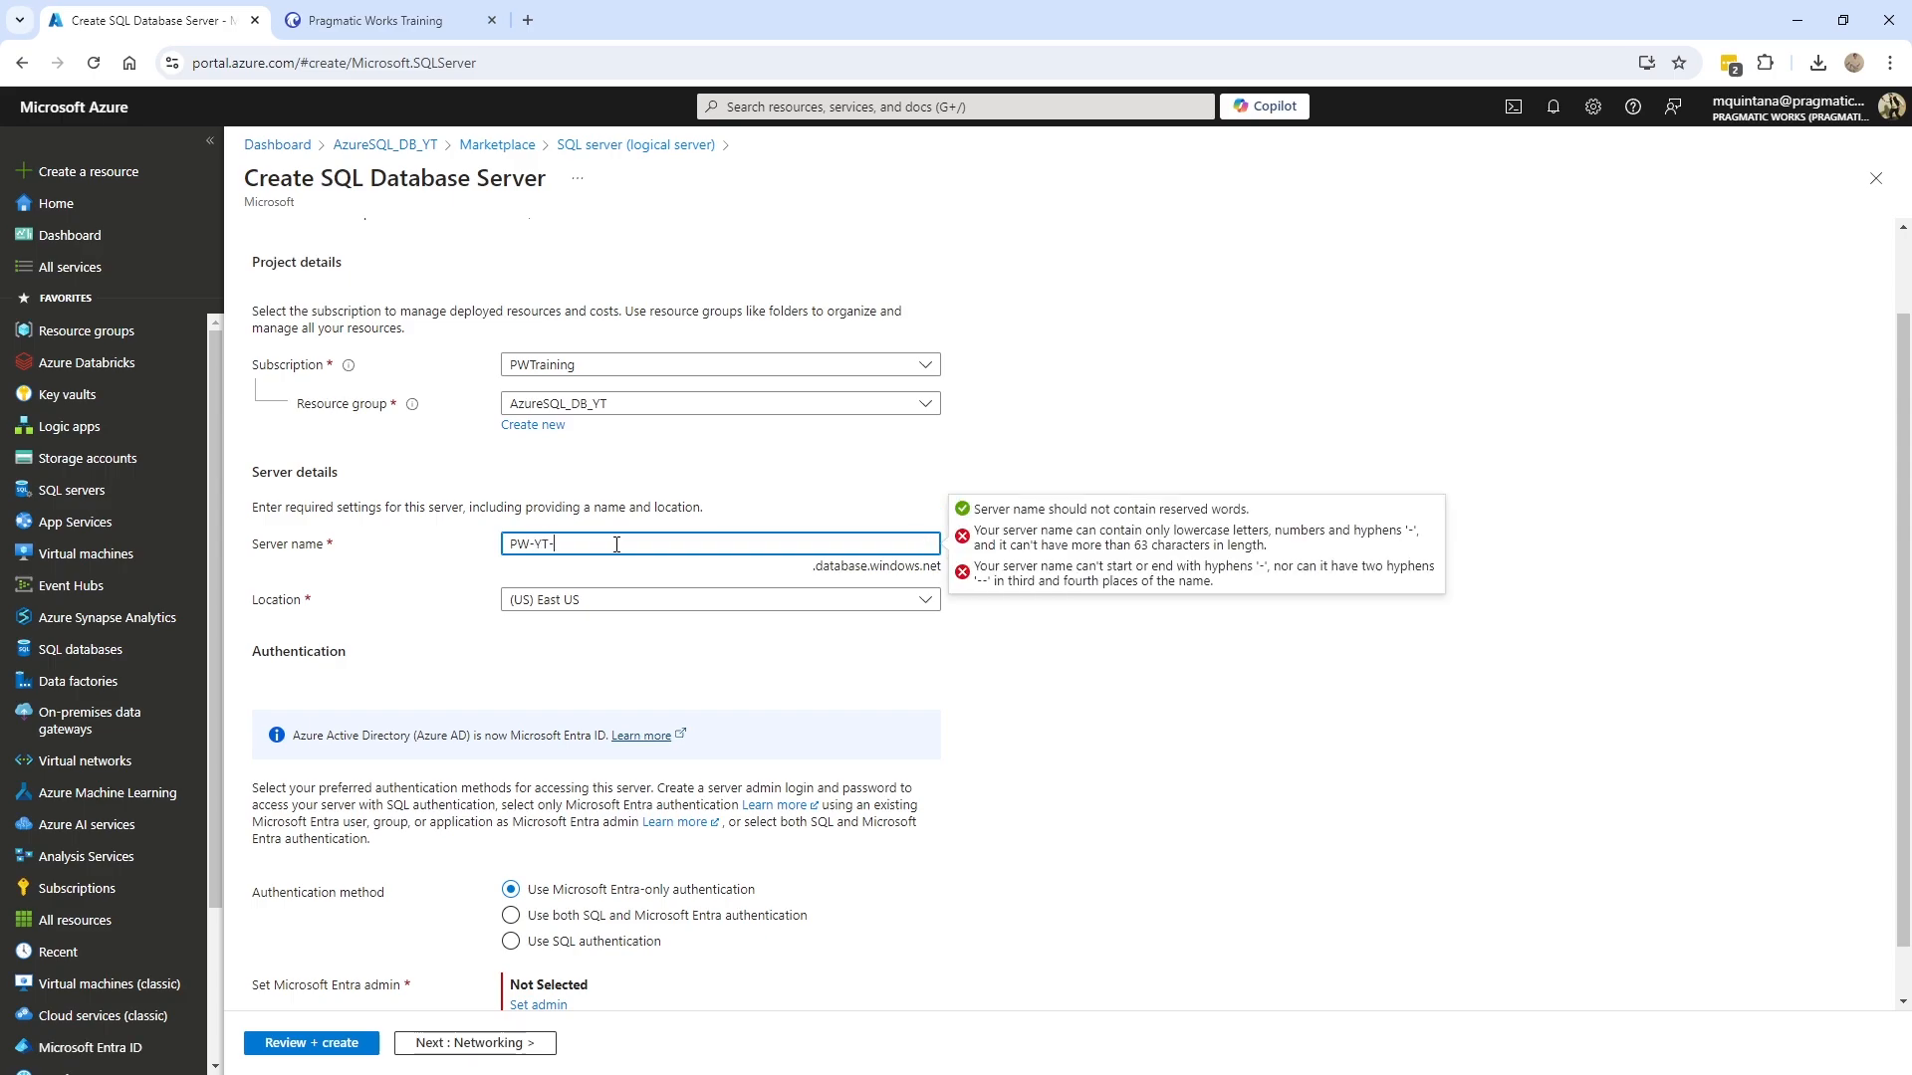
pyautogui.write('Demo=DB')
pyautogui.moveTo(616, 545); pyautogui.dragTo(589, 550)
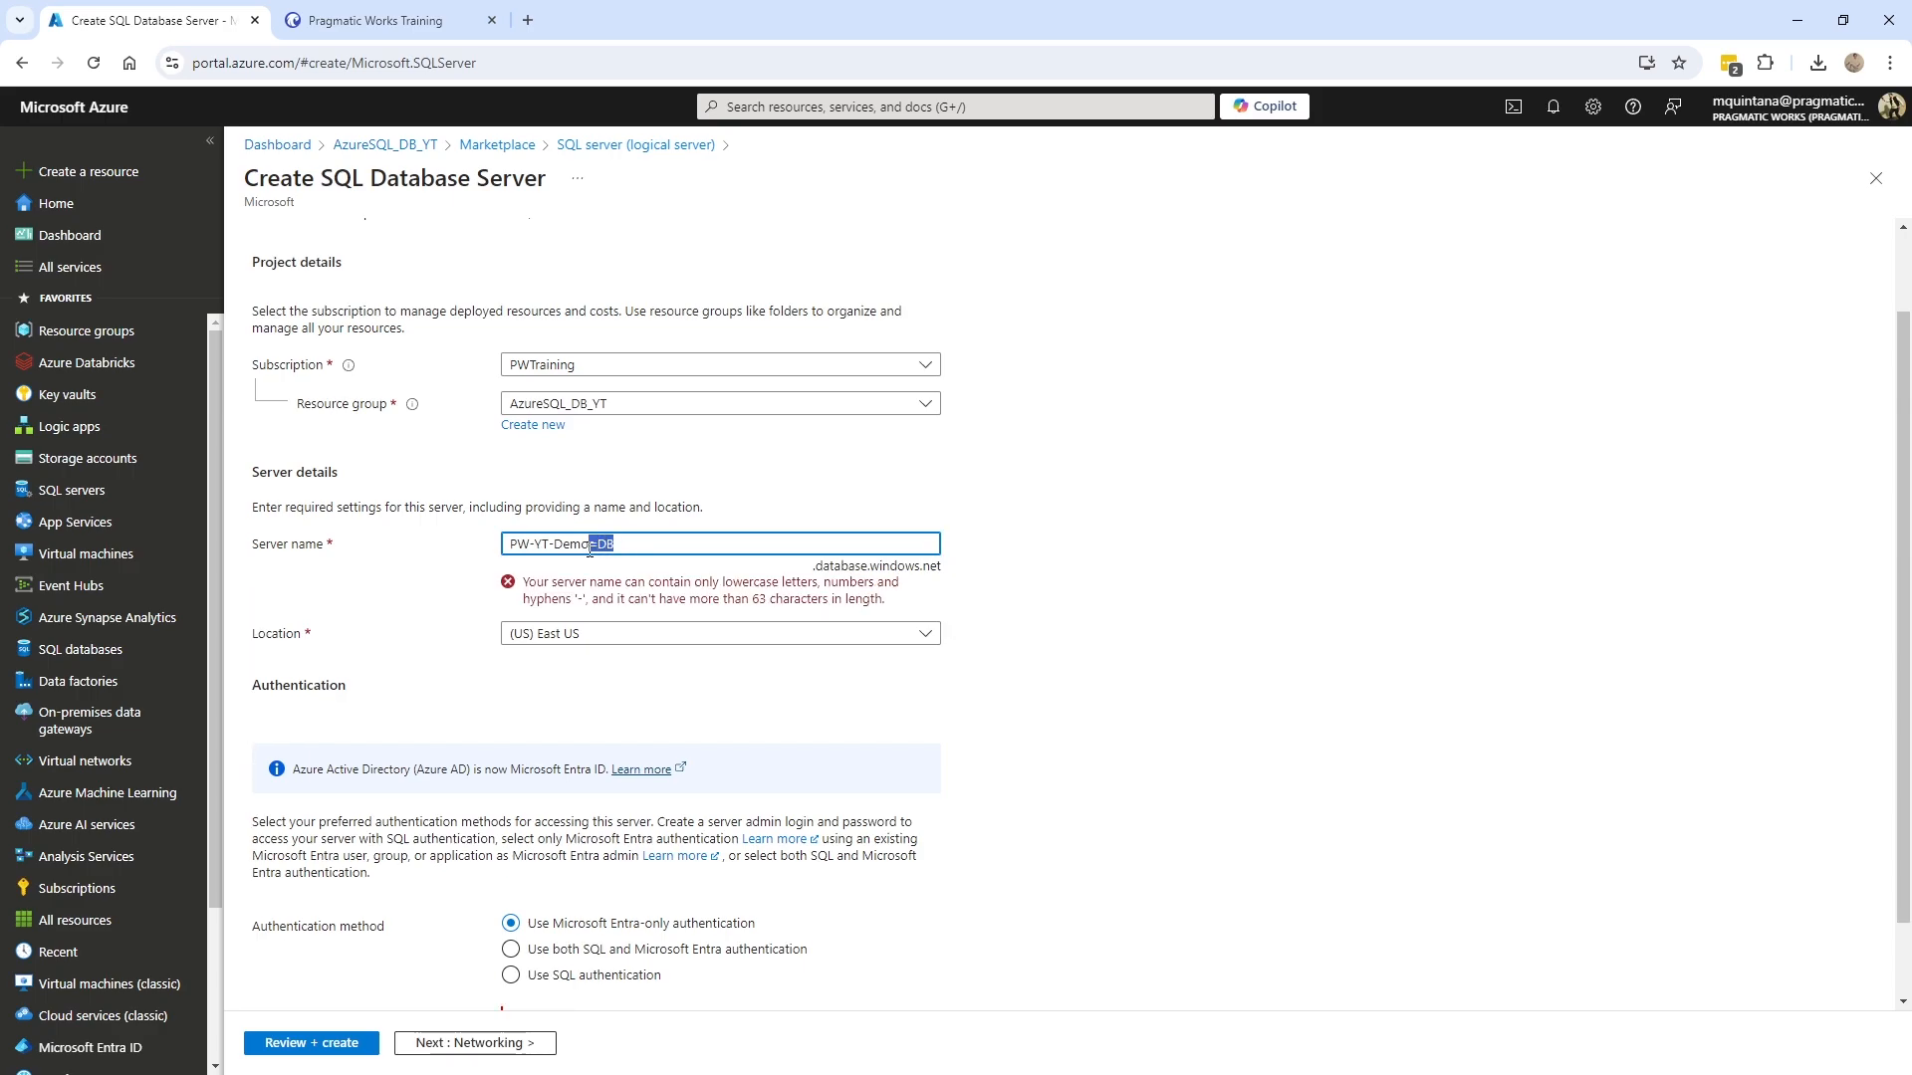
pyautogui.write('-db')
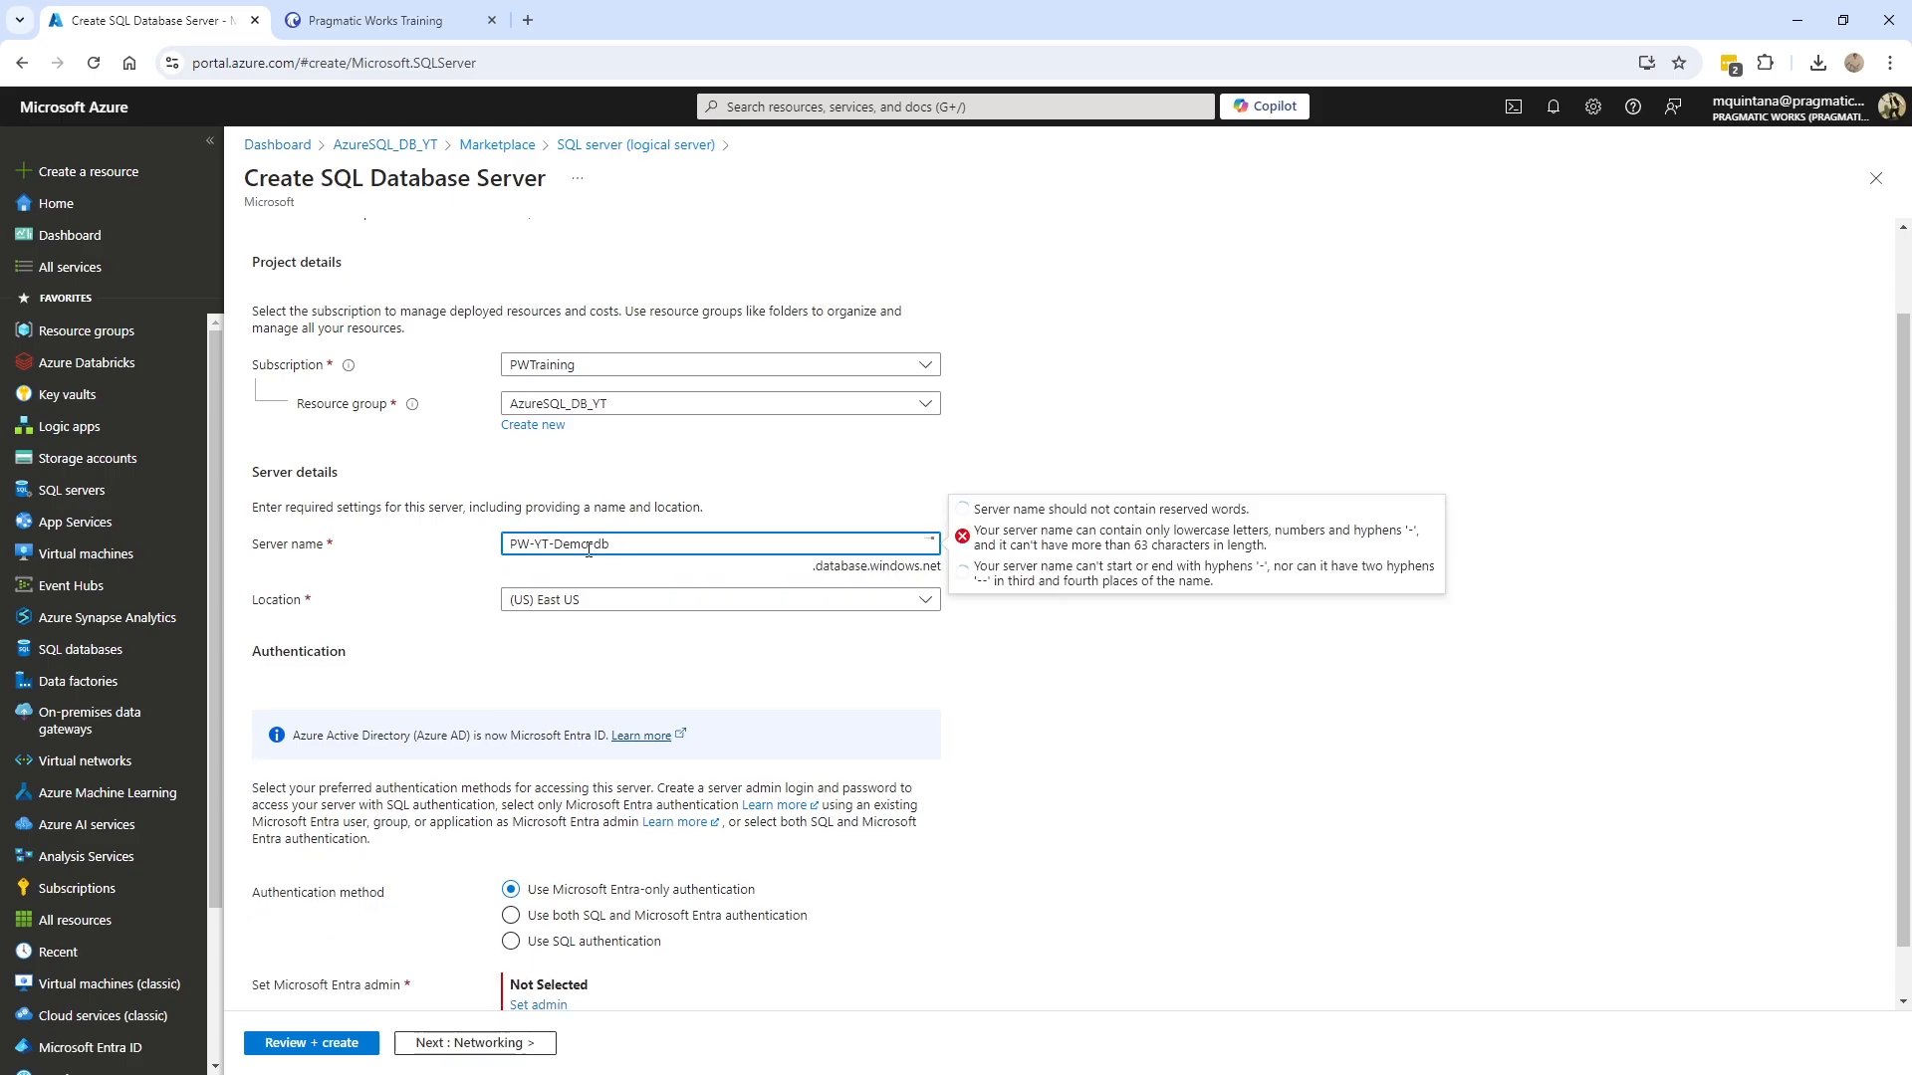
pyautogui.moveTo(591, 544); pyautogui.dragTo(504, 546)
pyautogui.write('demo')
pyautogui.write('yt')
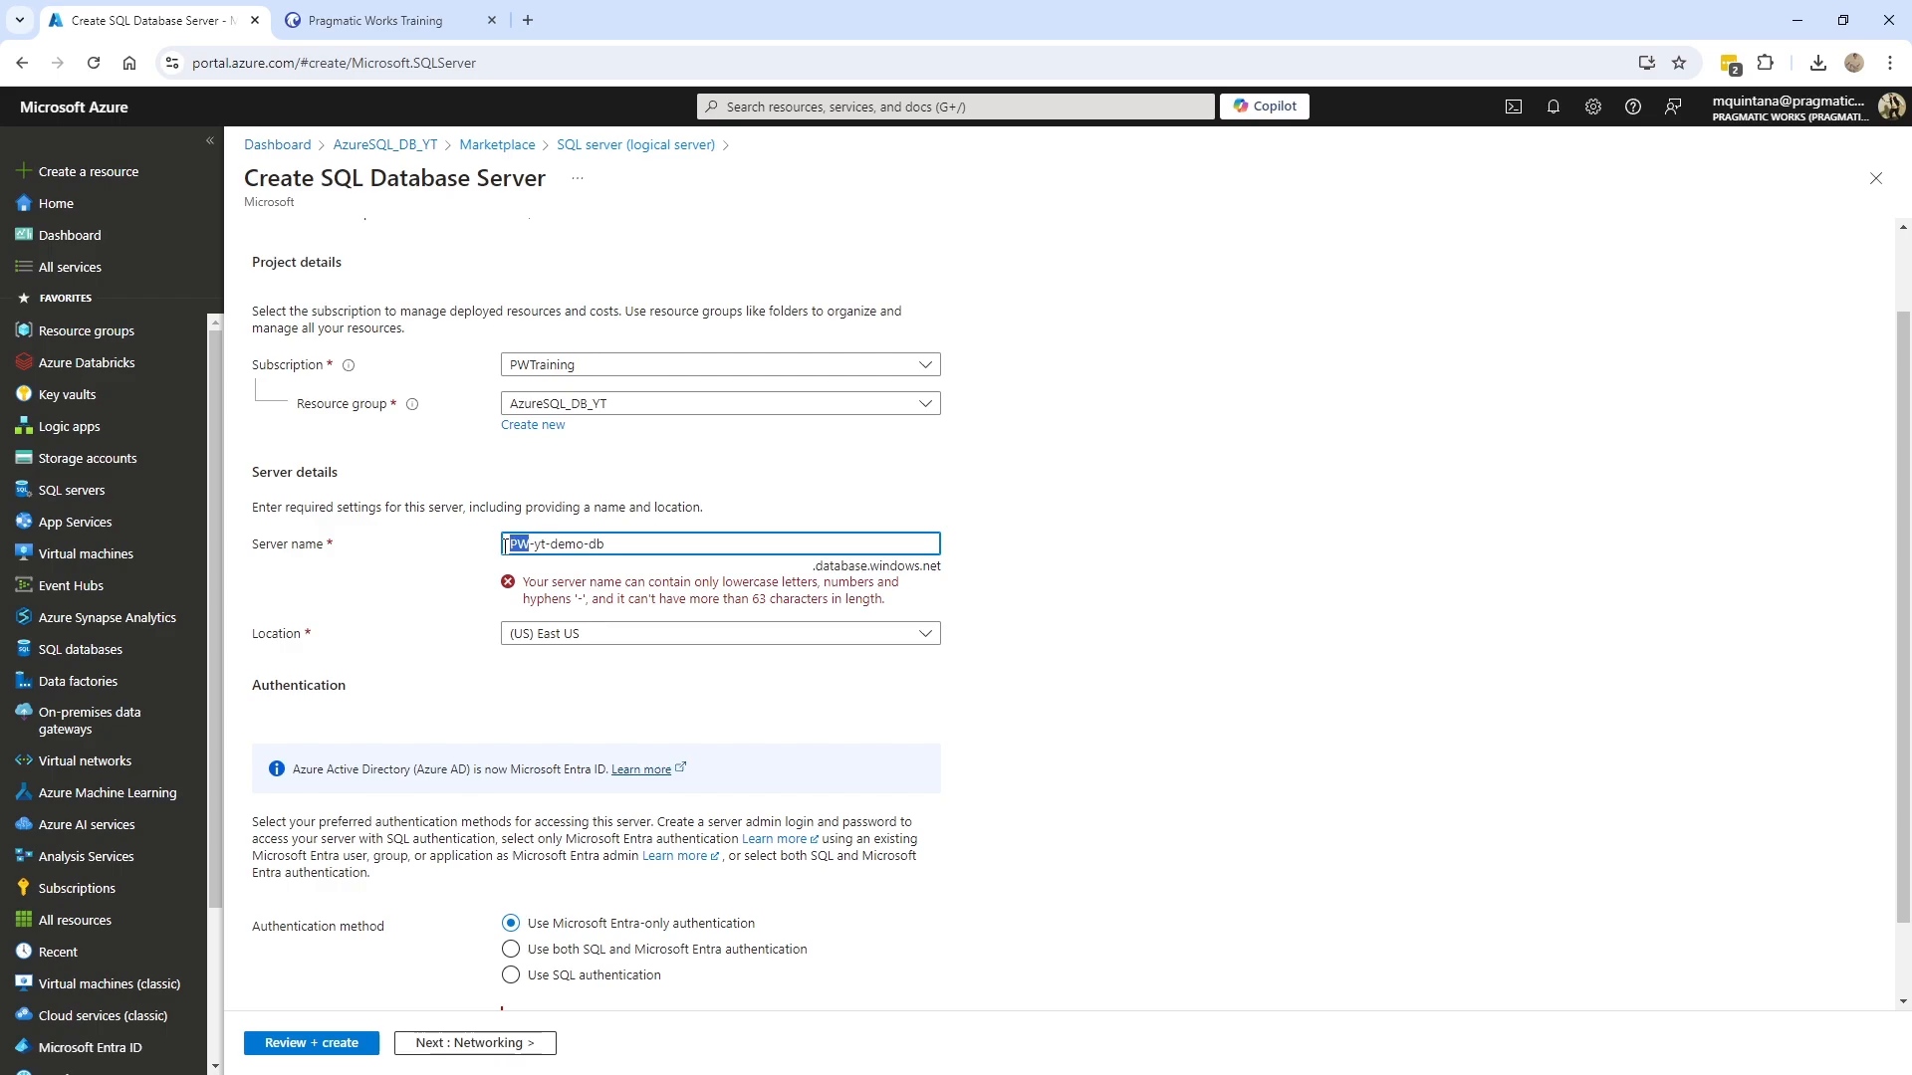
pyautogui.write('pw')
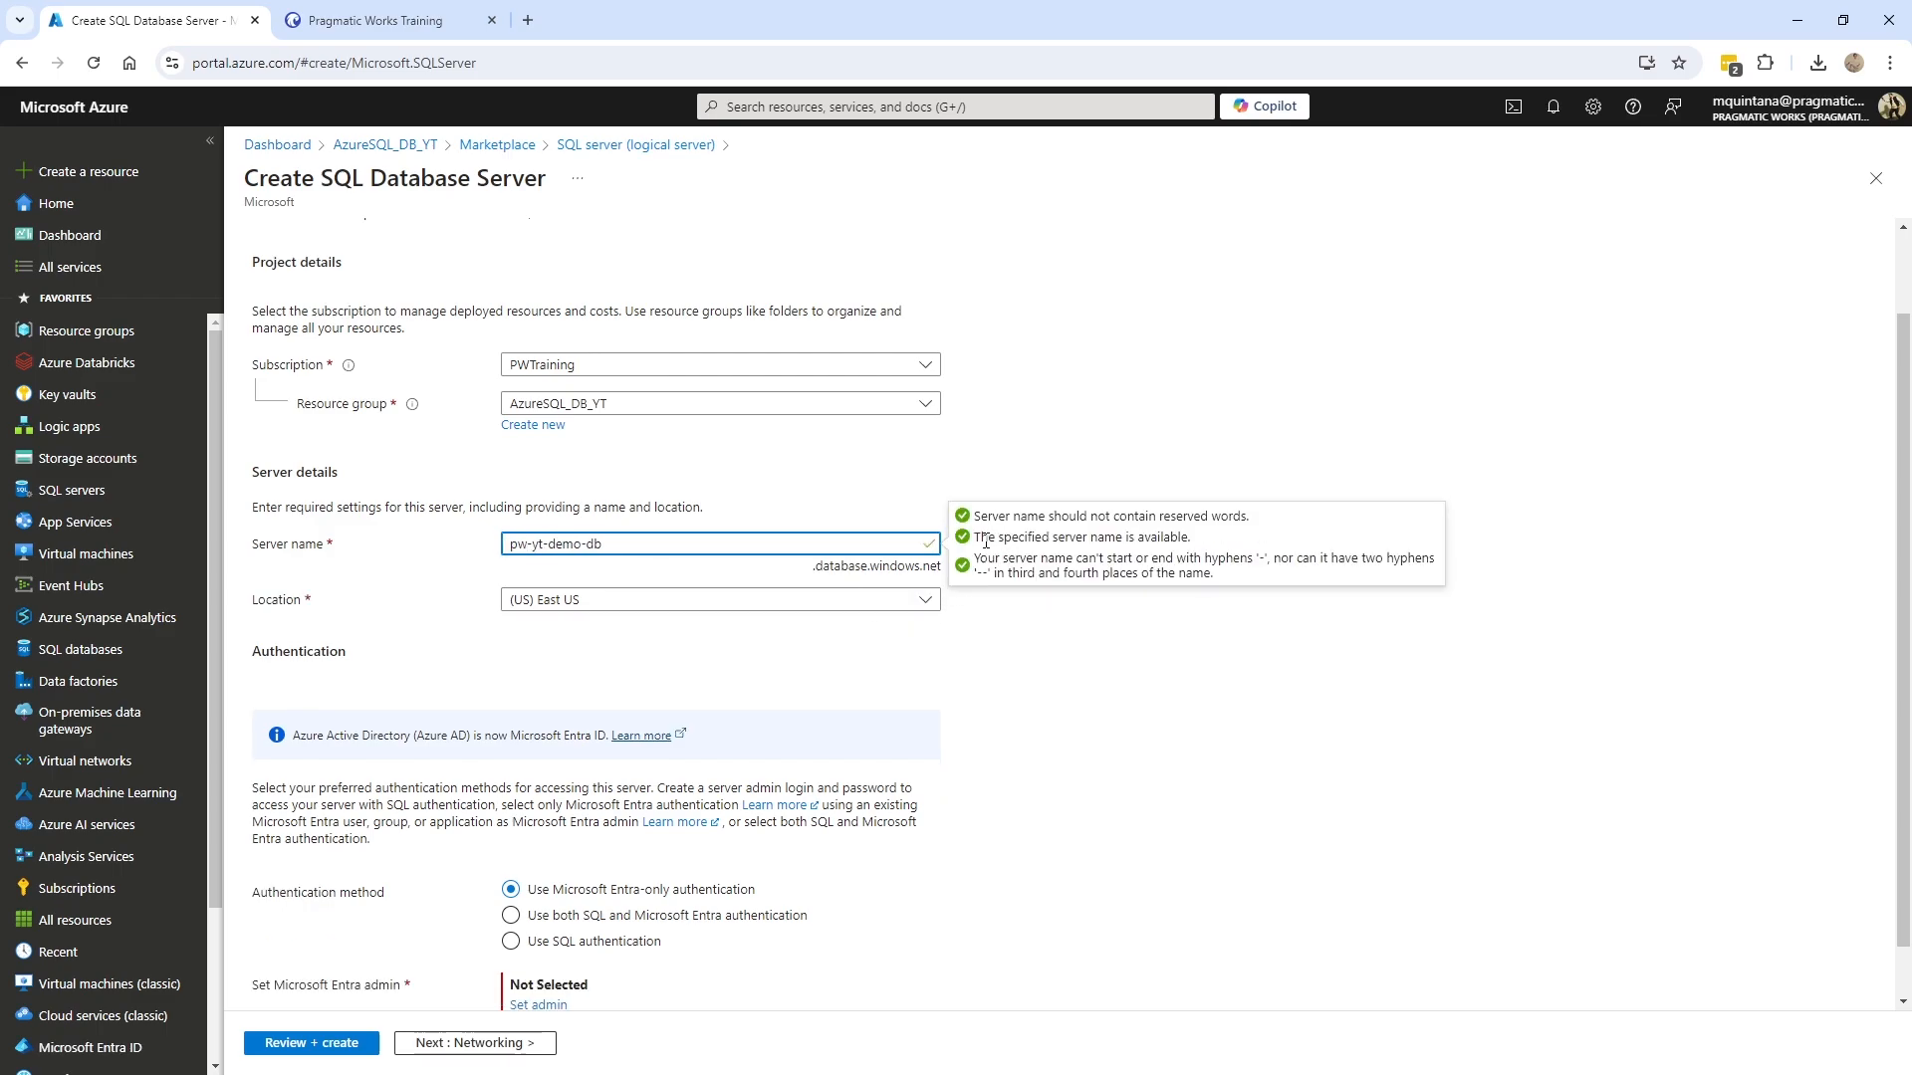
pyautogui.click(1058, 682)
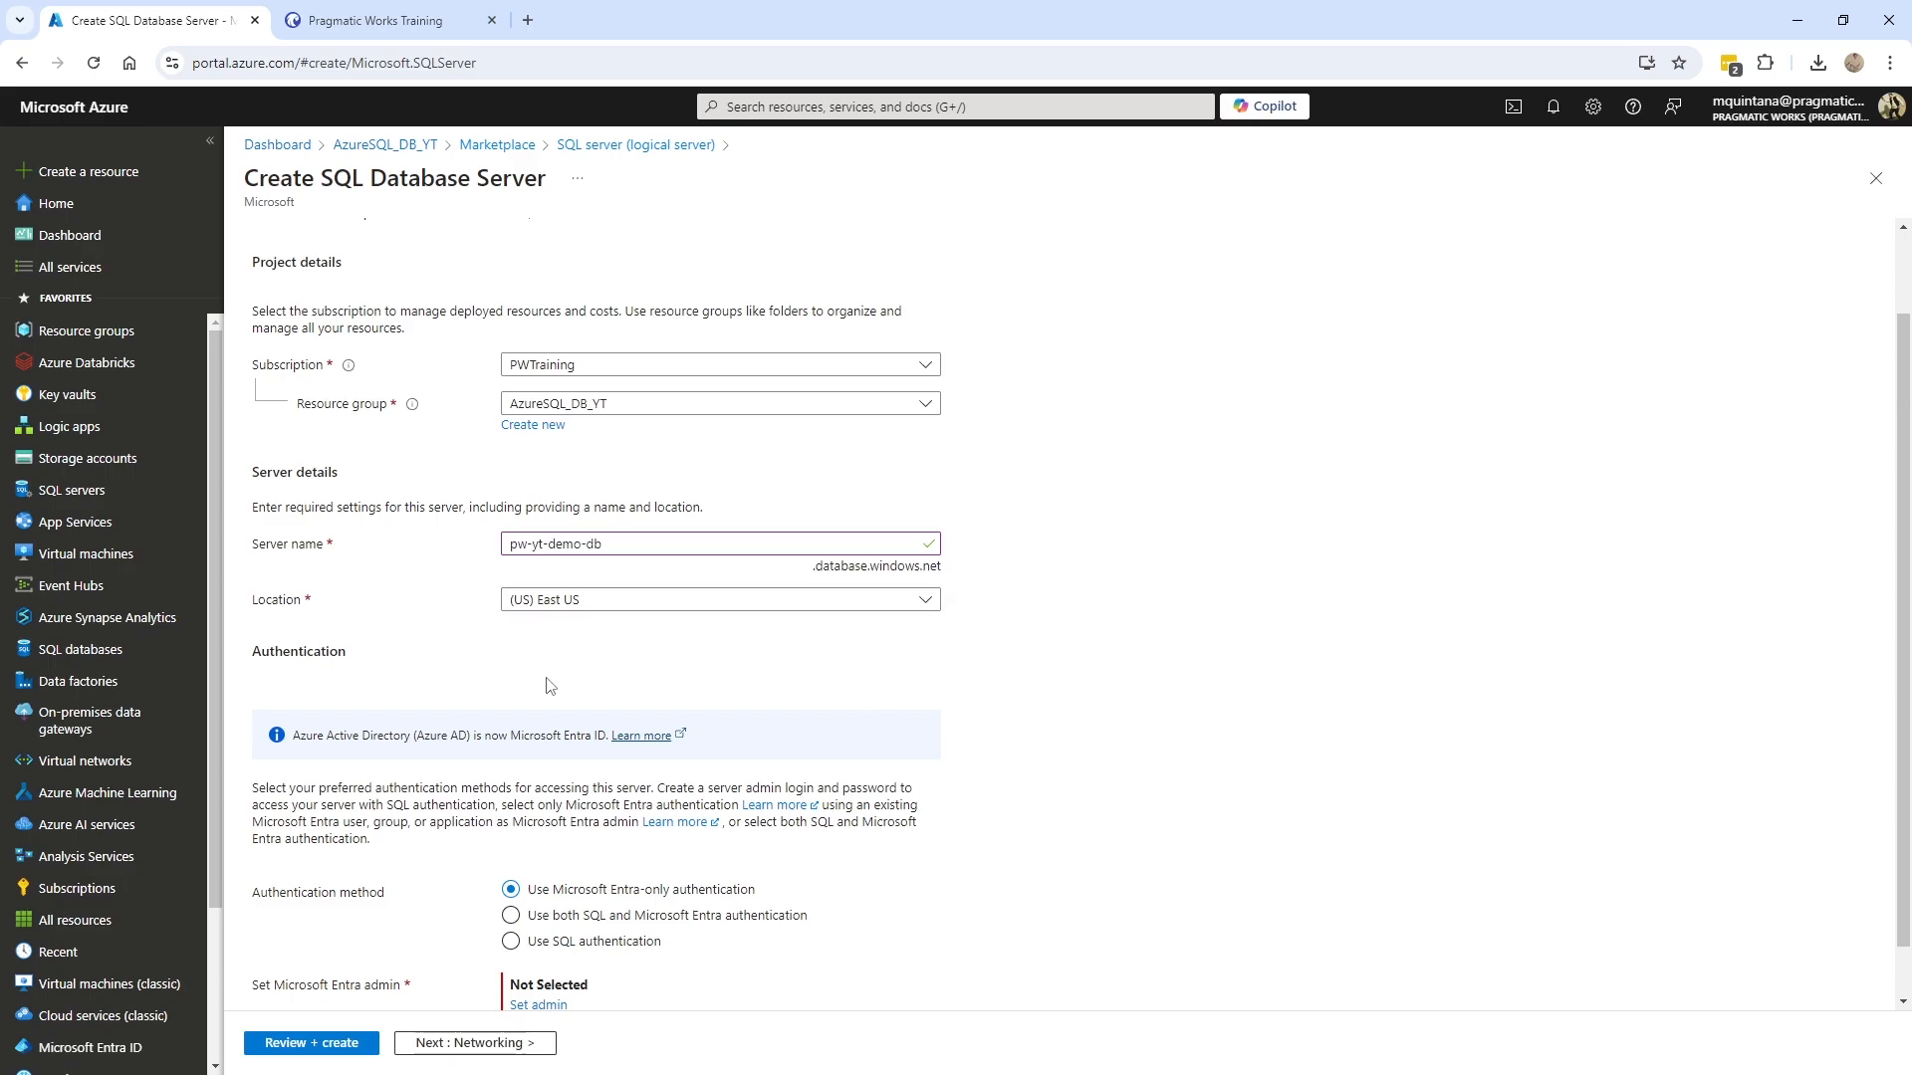
pyautogui.scroll(-1, 547, 686)
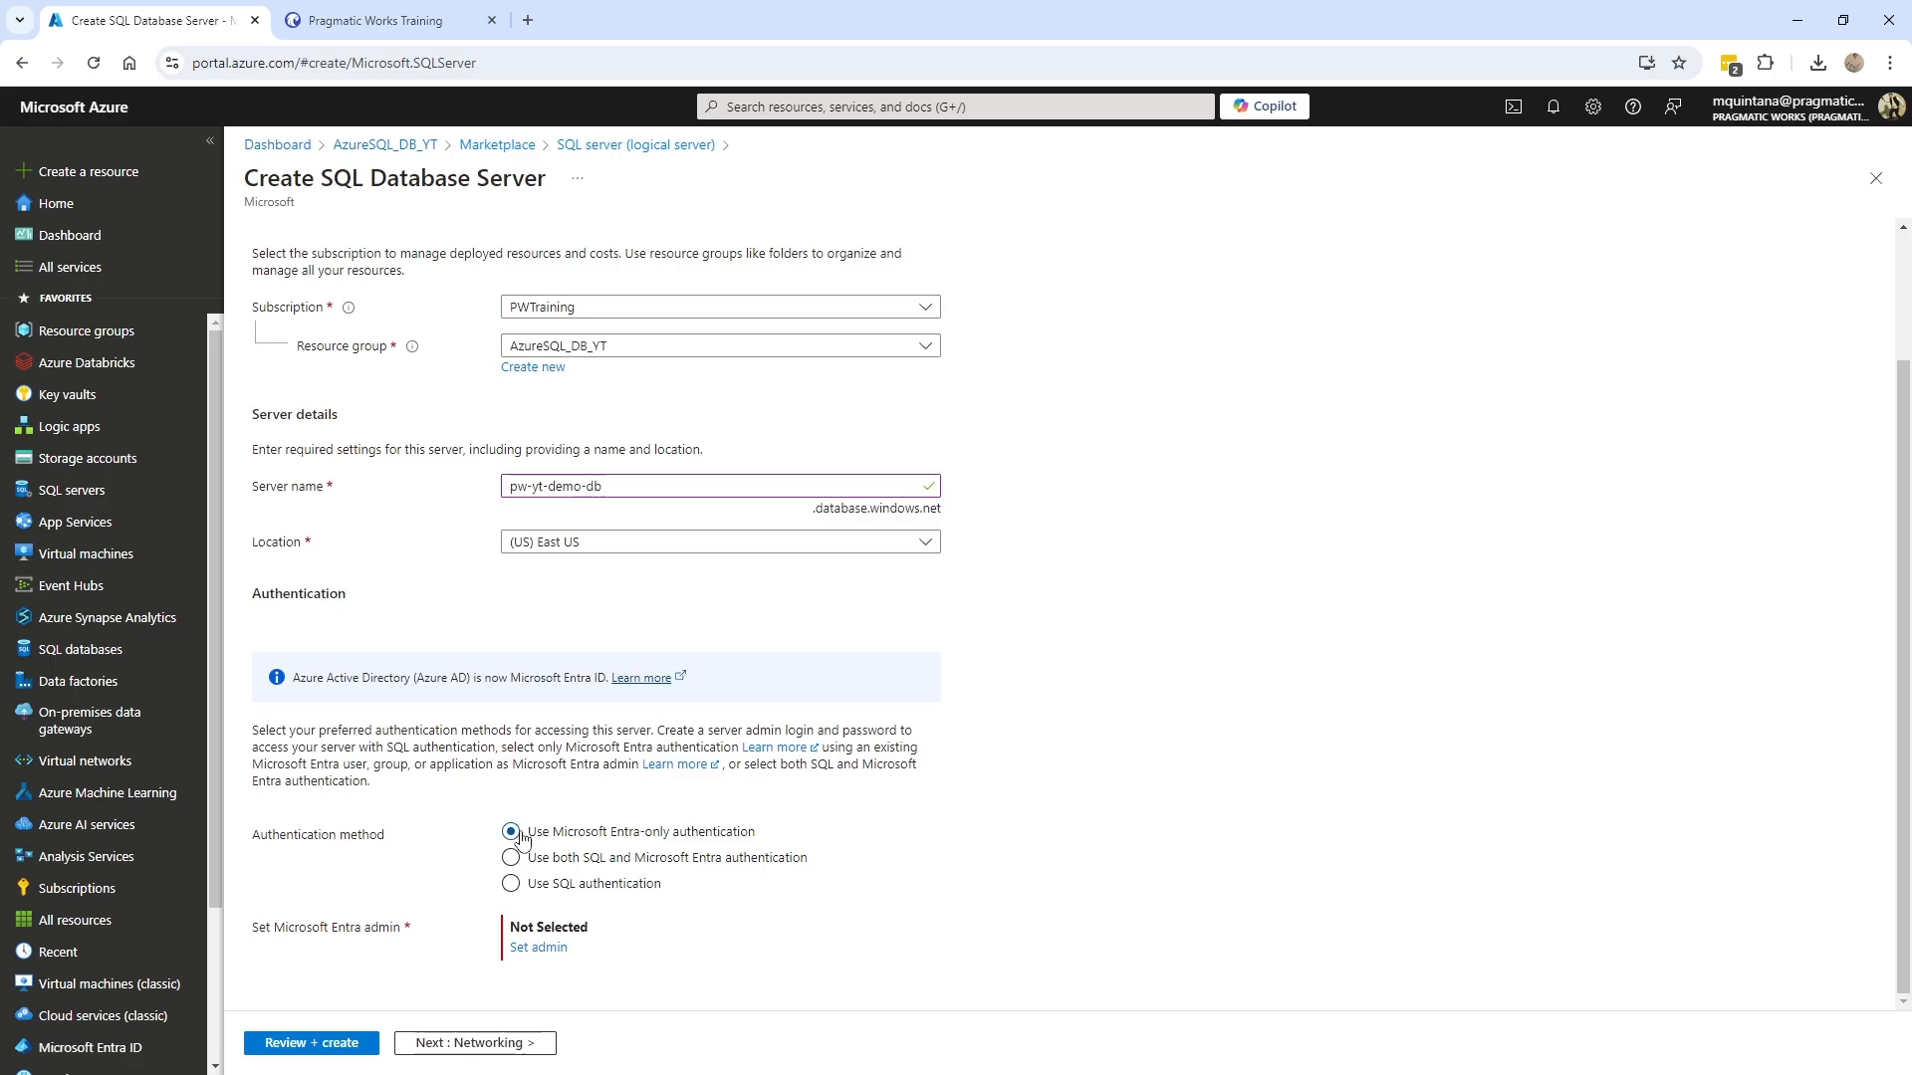
# - Use both SQL and Microsoft Entra authentication, assigning the searched user account as Entra admin
pyautogui.click(510, 859)
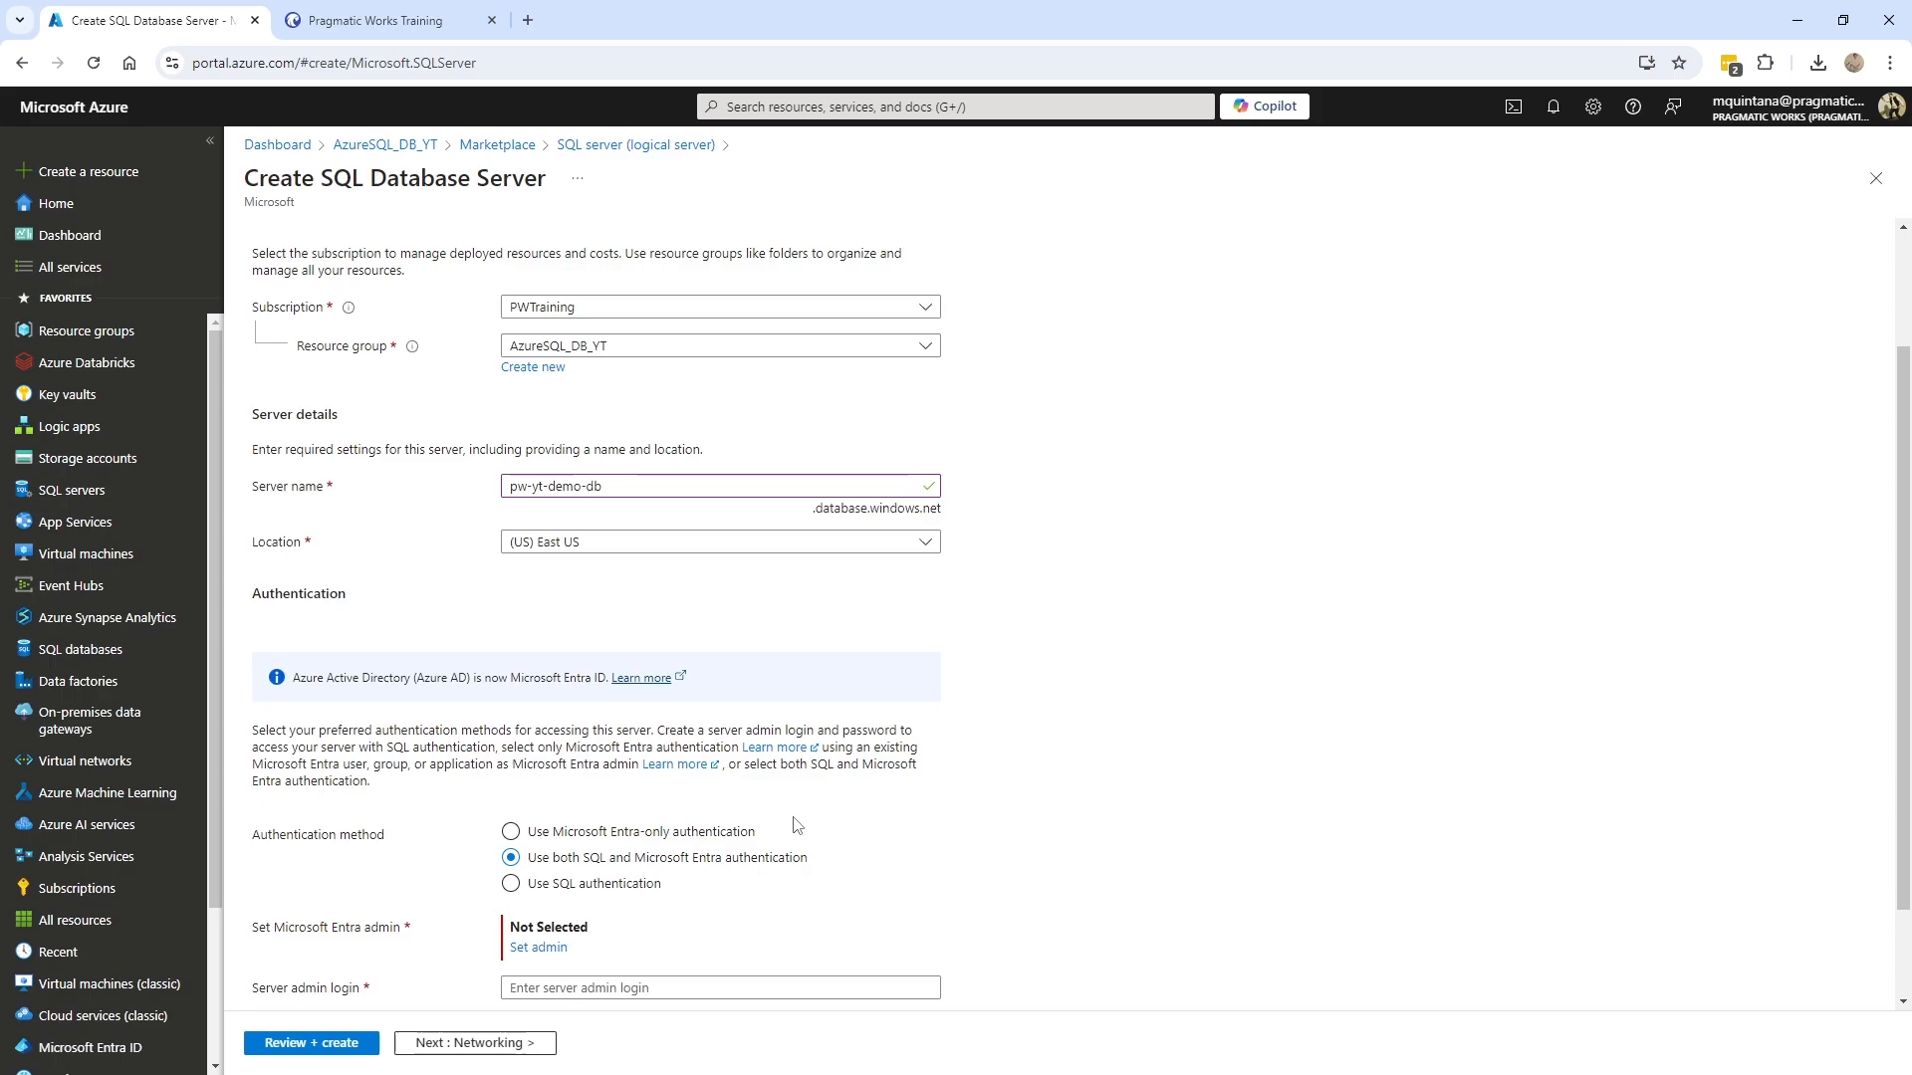
pyautogui.scroll(-1, 704, 870)
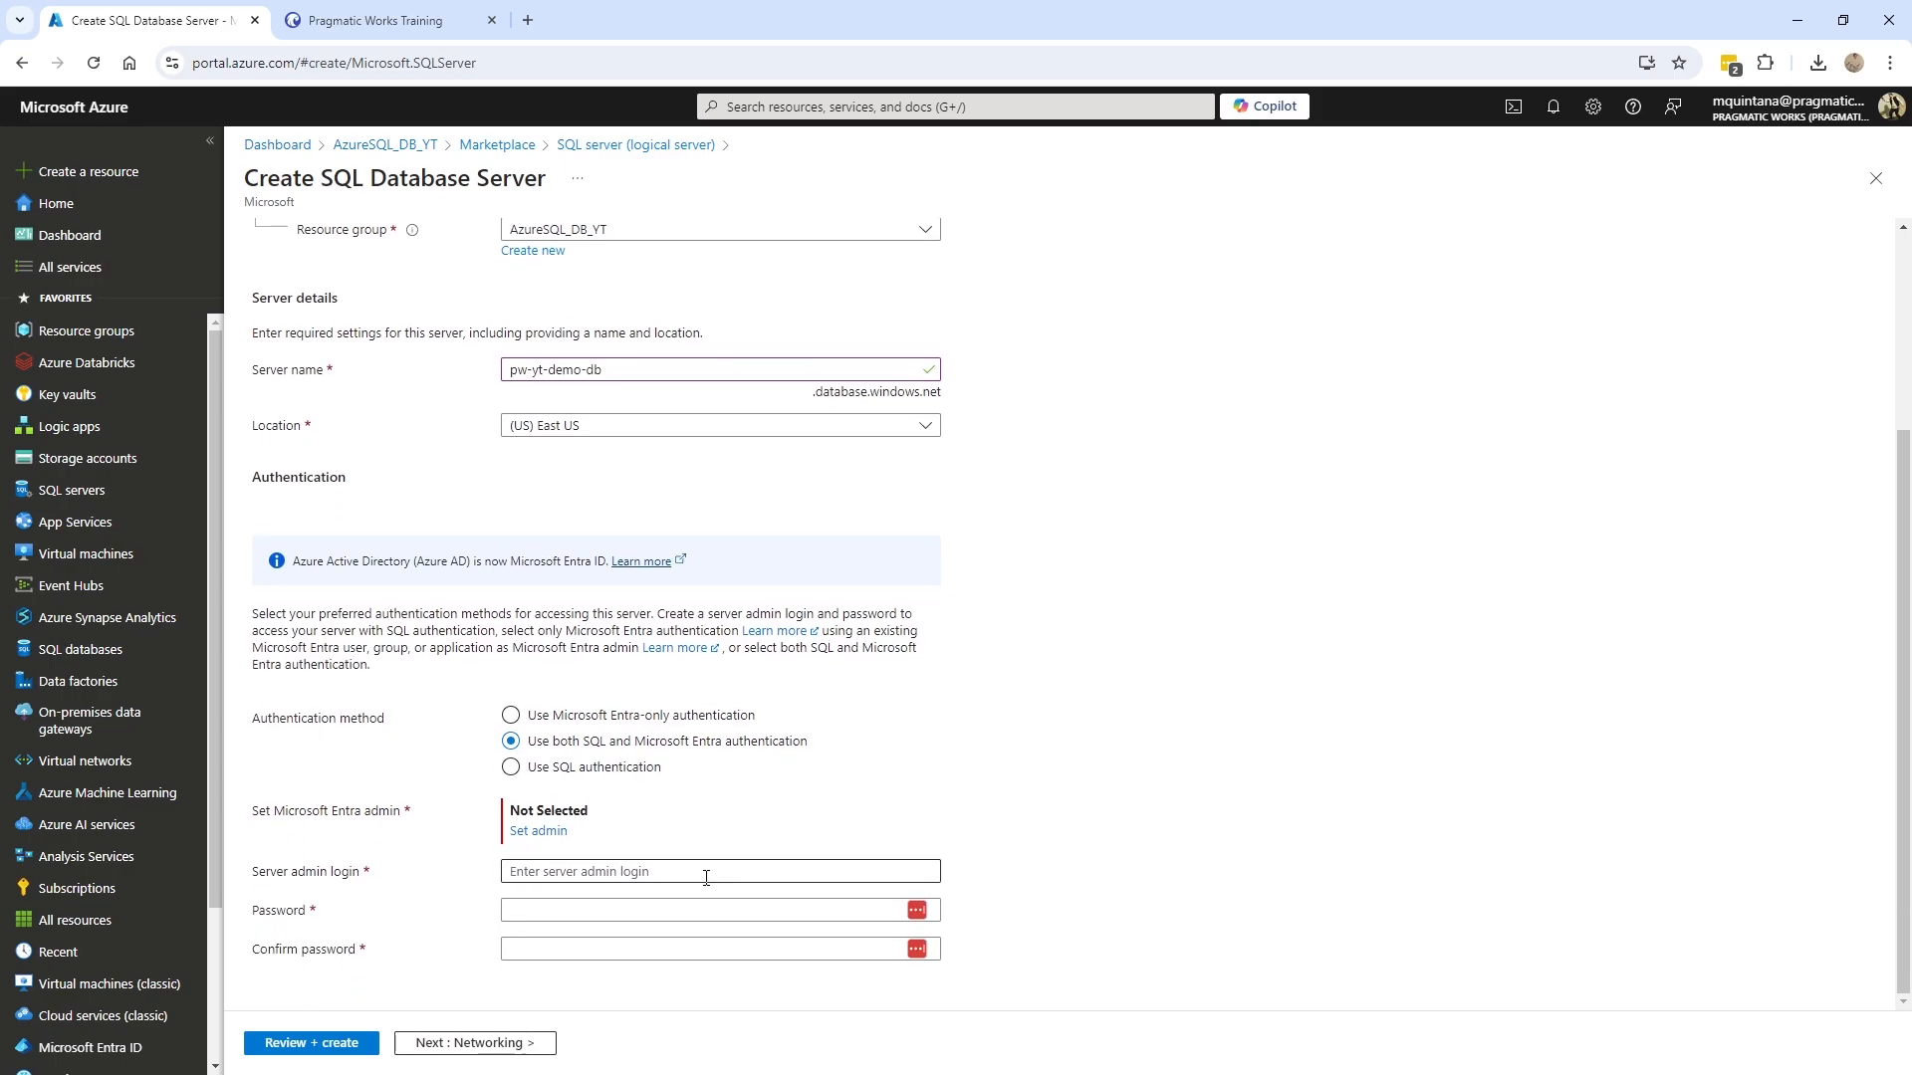
pyautogui.click(539, 832)
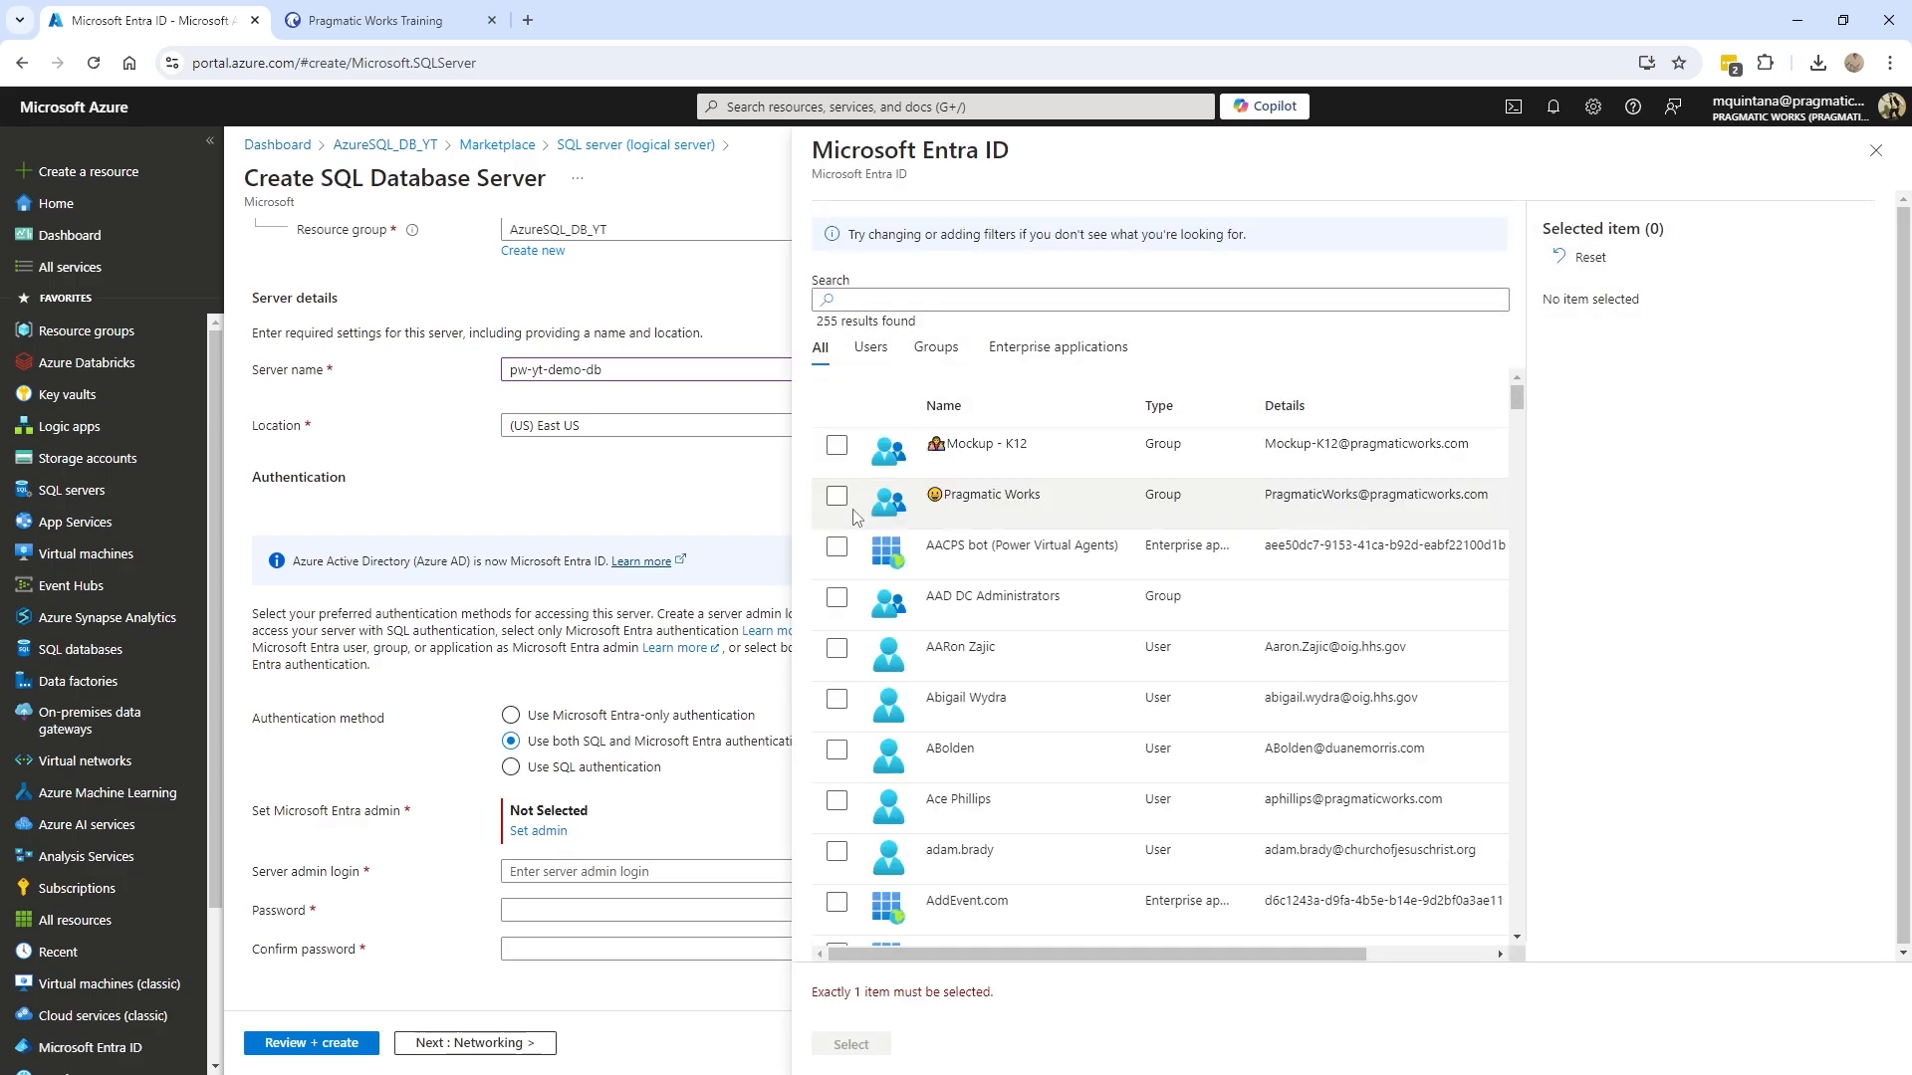
pyautogui.click(914, 297)
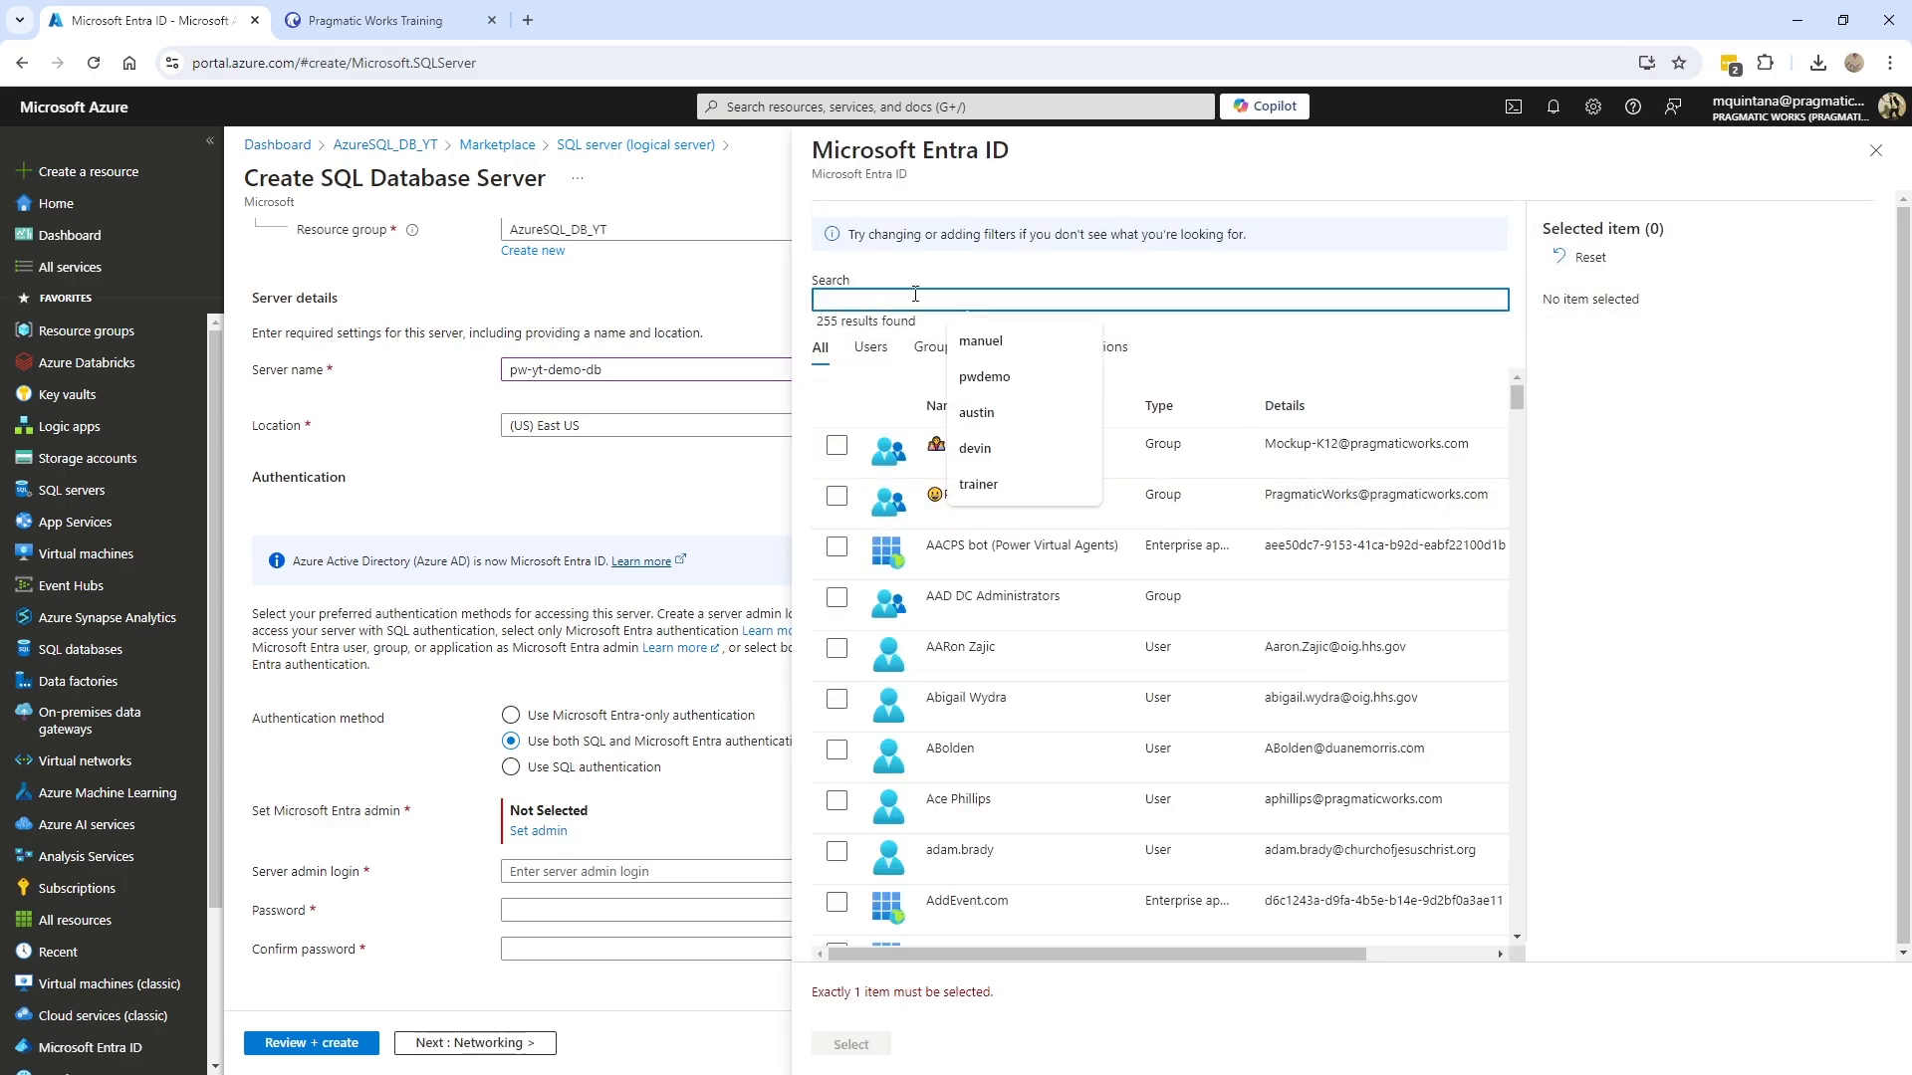
pyautogui.write('manuel')
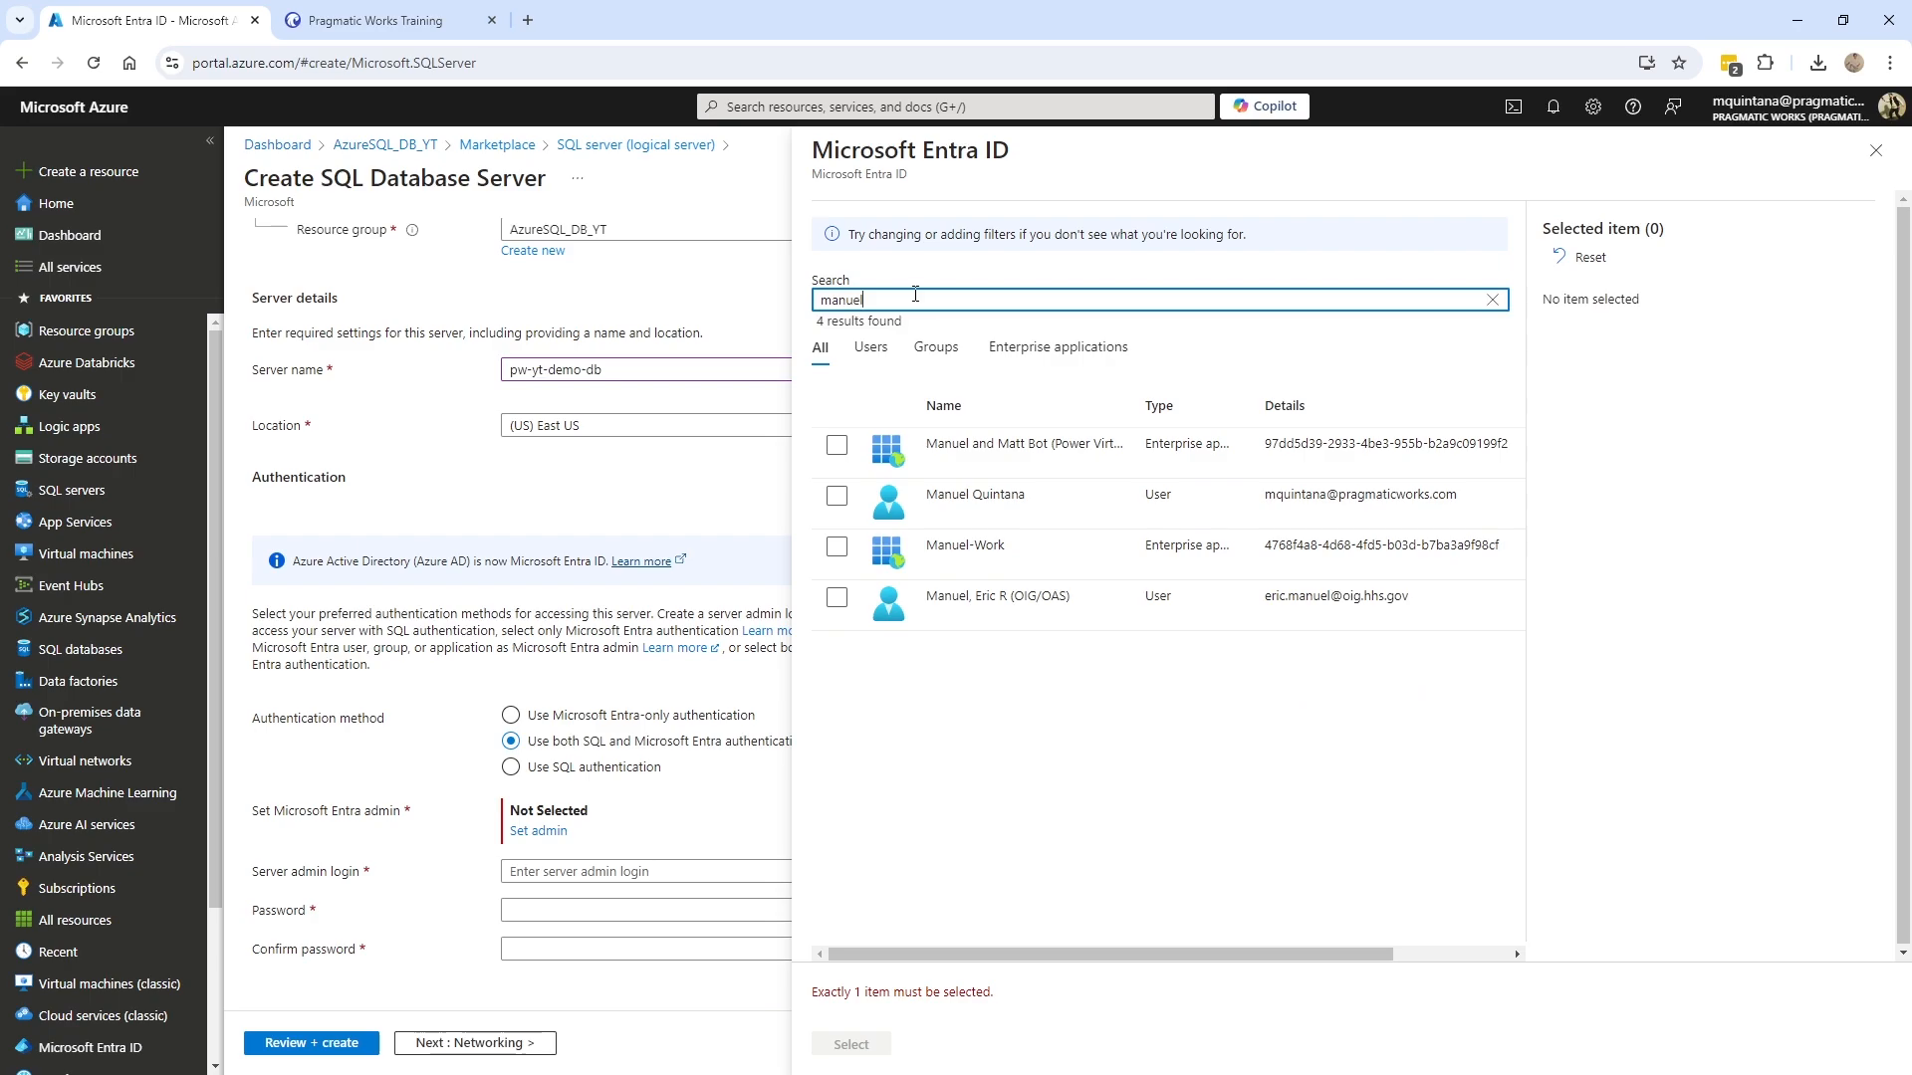
pyautogui.click(842, 501)
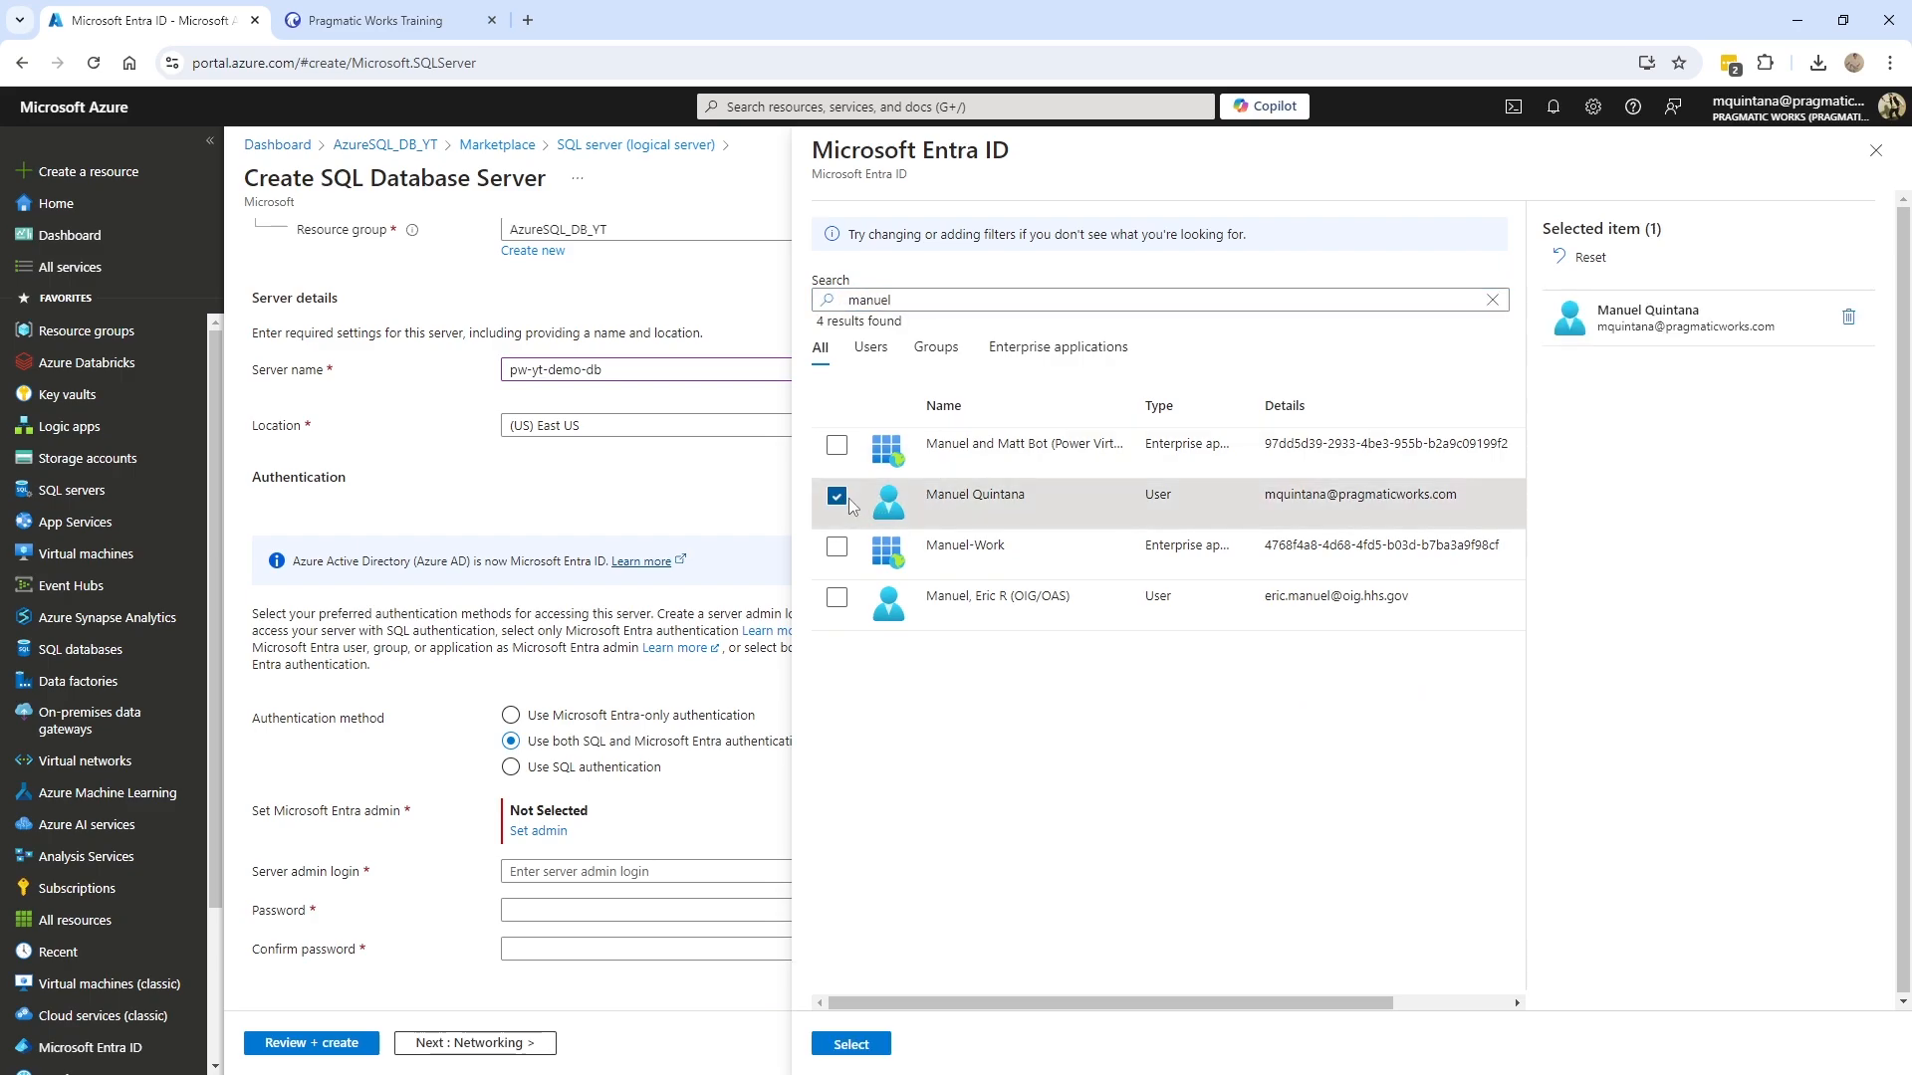
pyautogui.click(851, 1045)
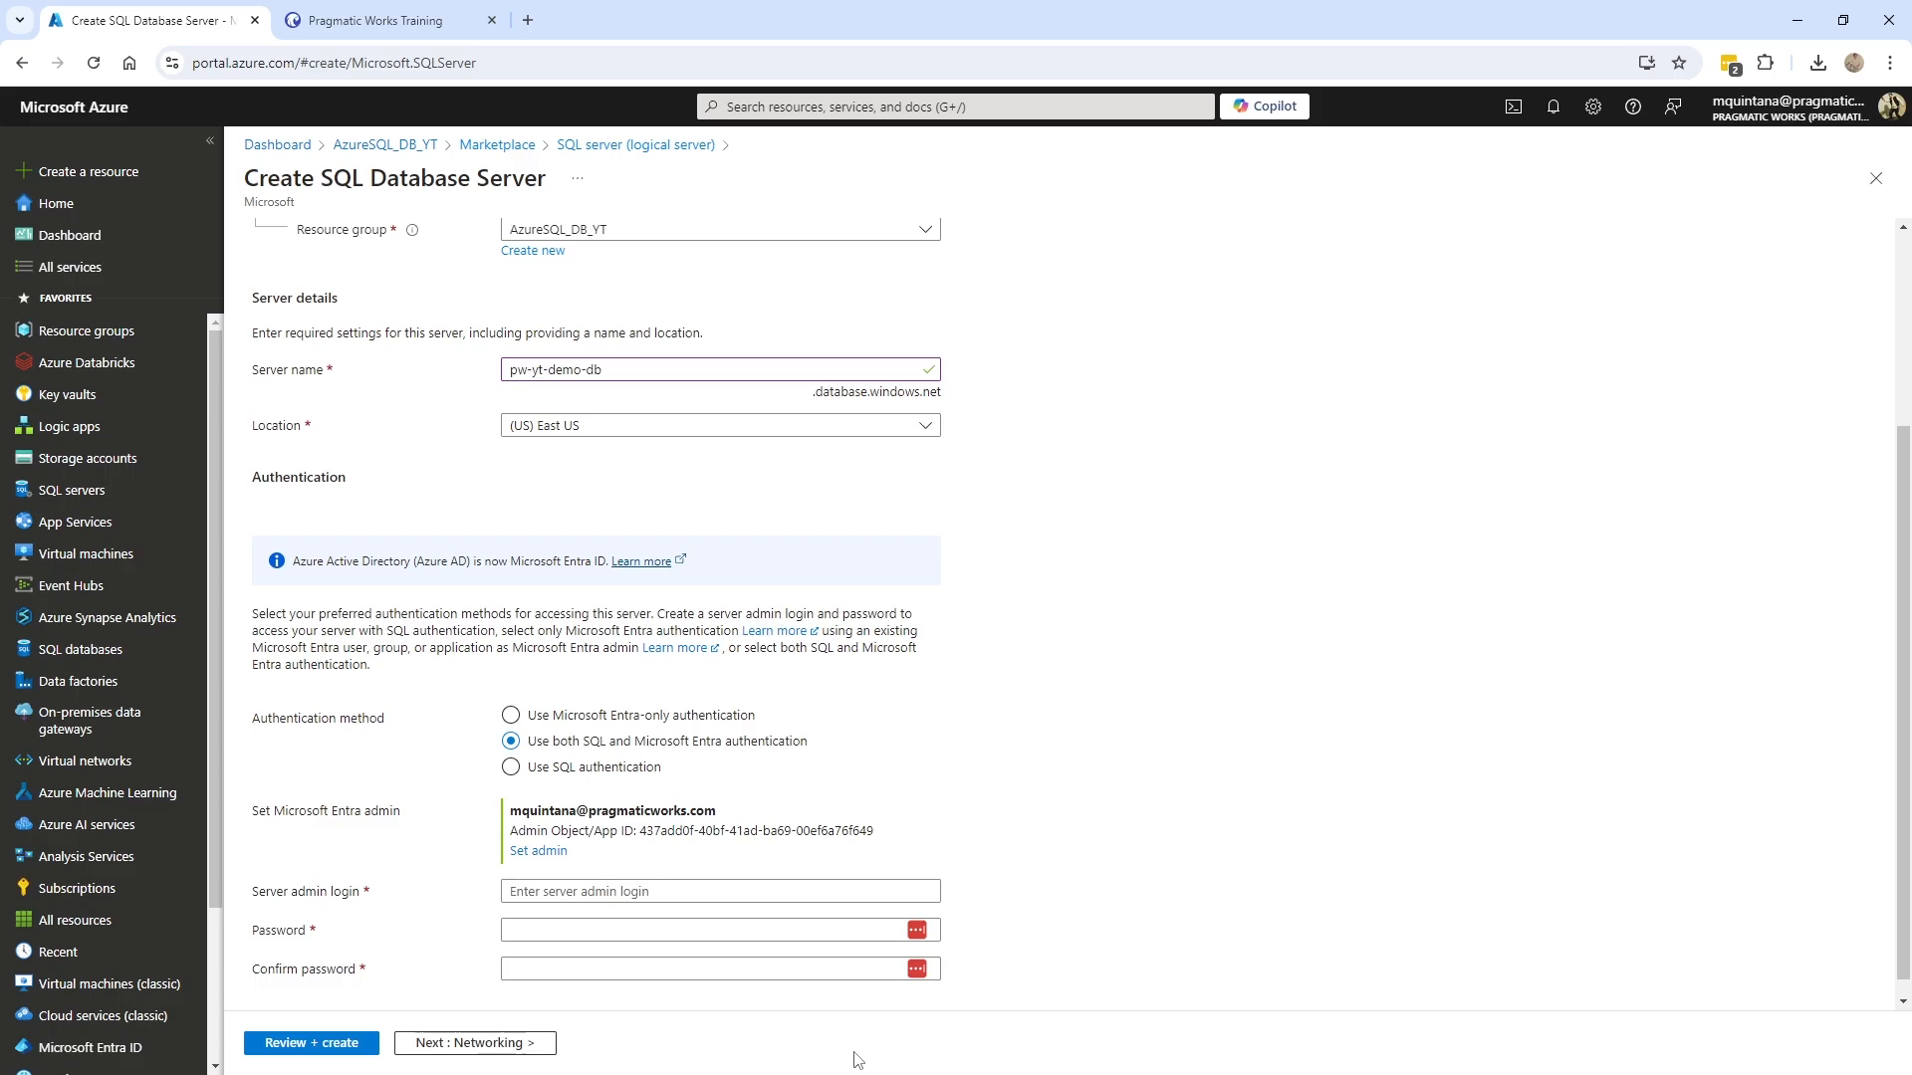
pyautogui.click(815, 889)
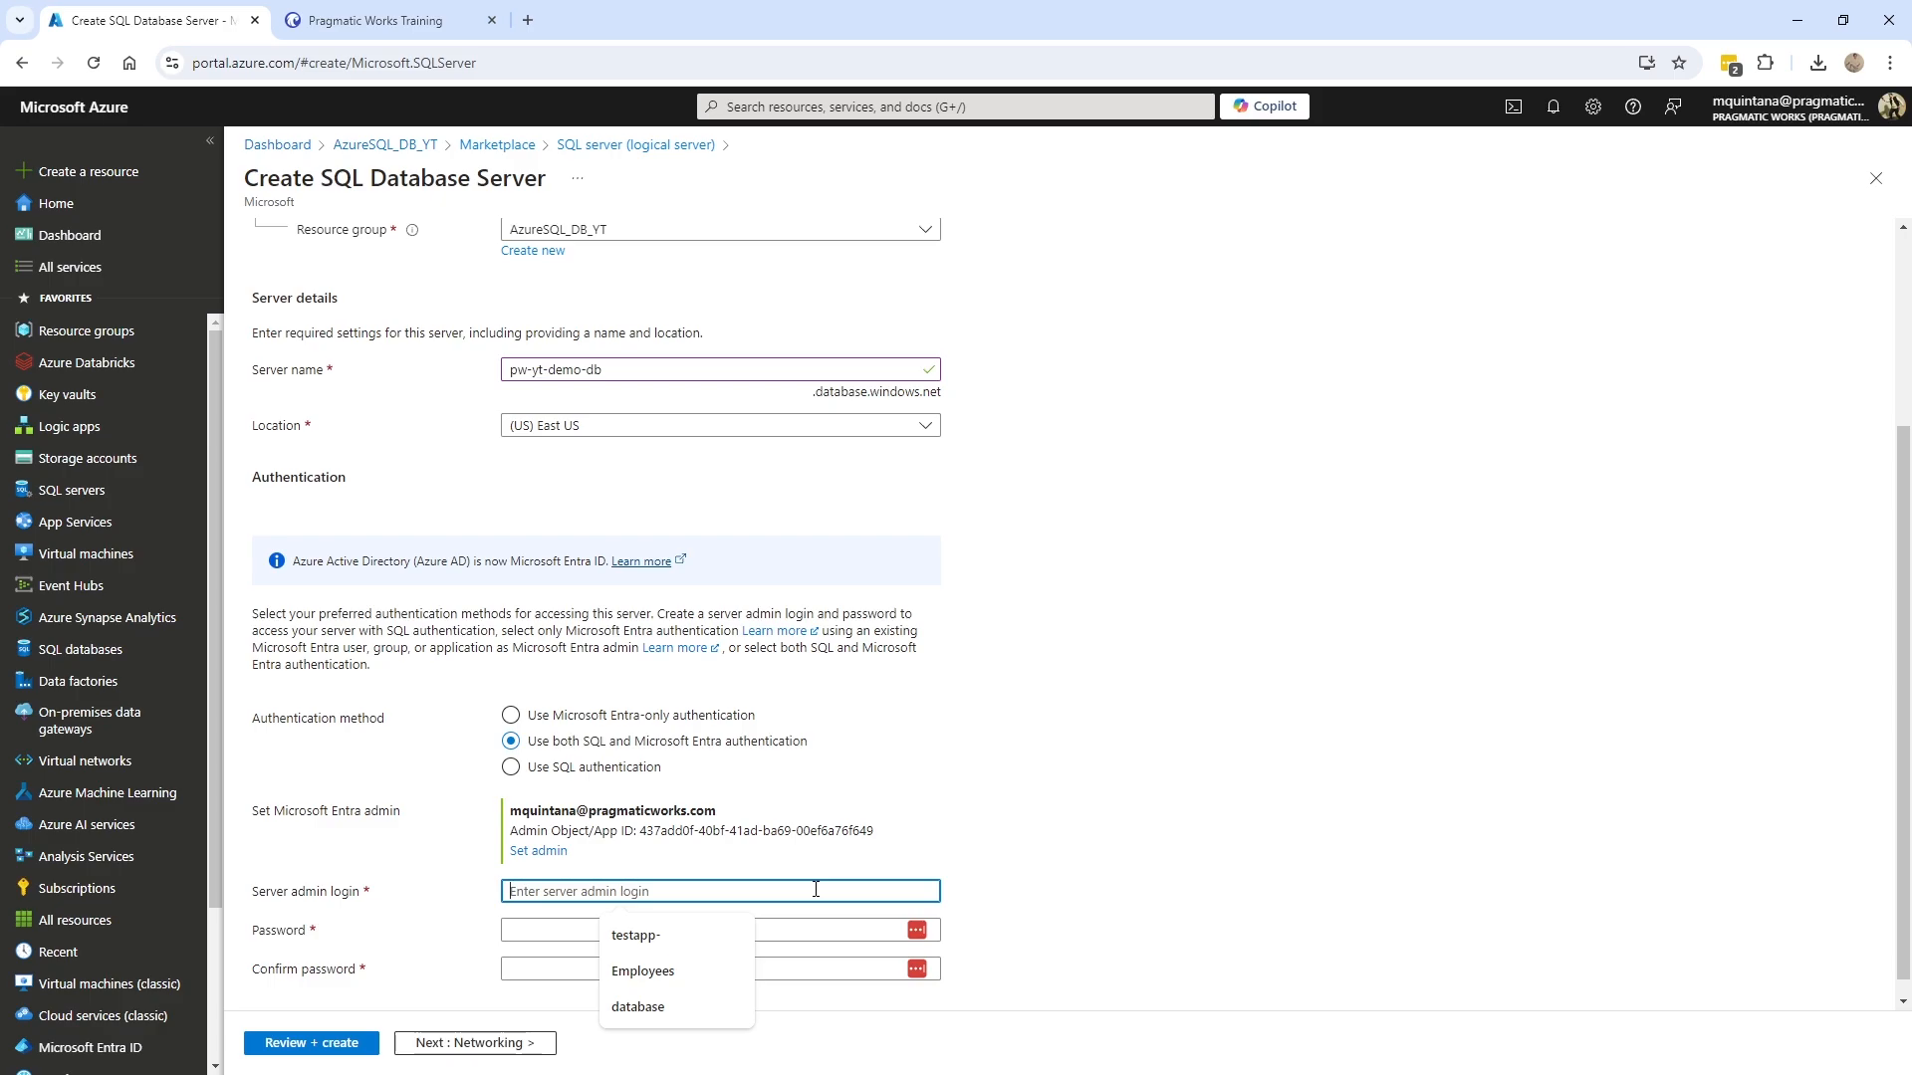
# - Set the server admin login to 'adminuser' and enter the password and its confirmation
pyautogui.write('admin')
pyautogui.press('BackSpace')
pyautogui.press('BackSpace')
pyautogui.press('BackSpace')
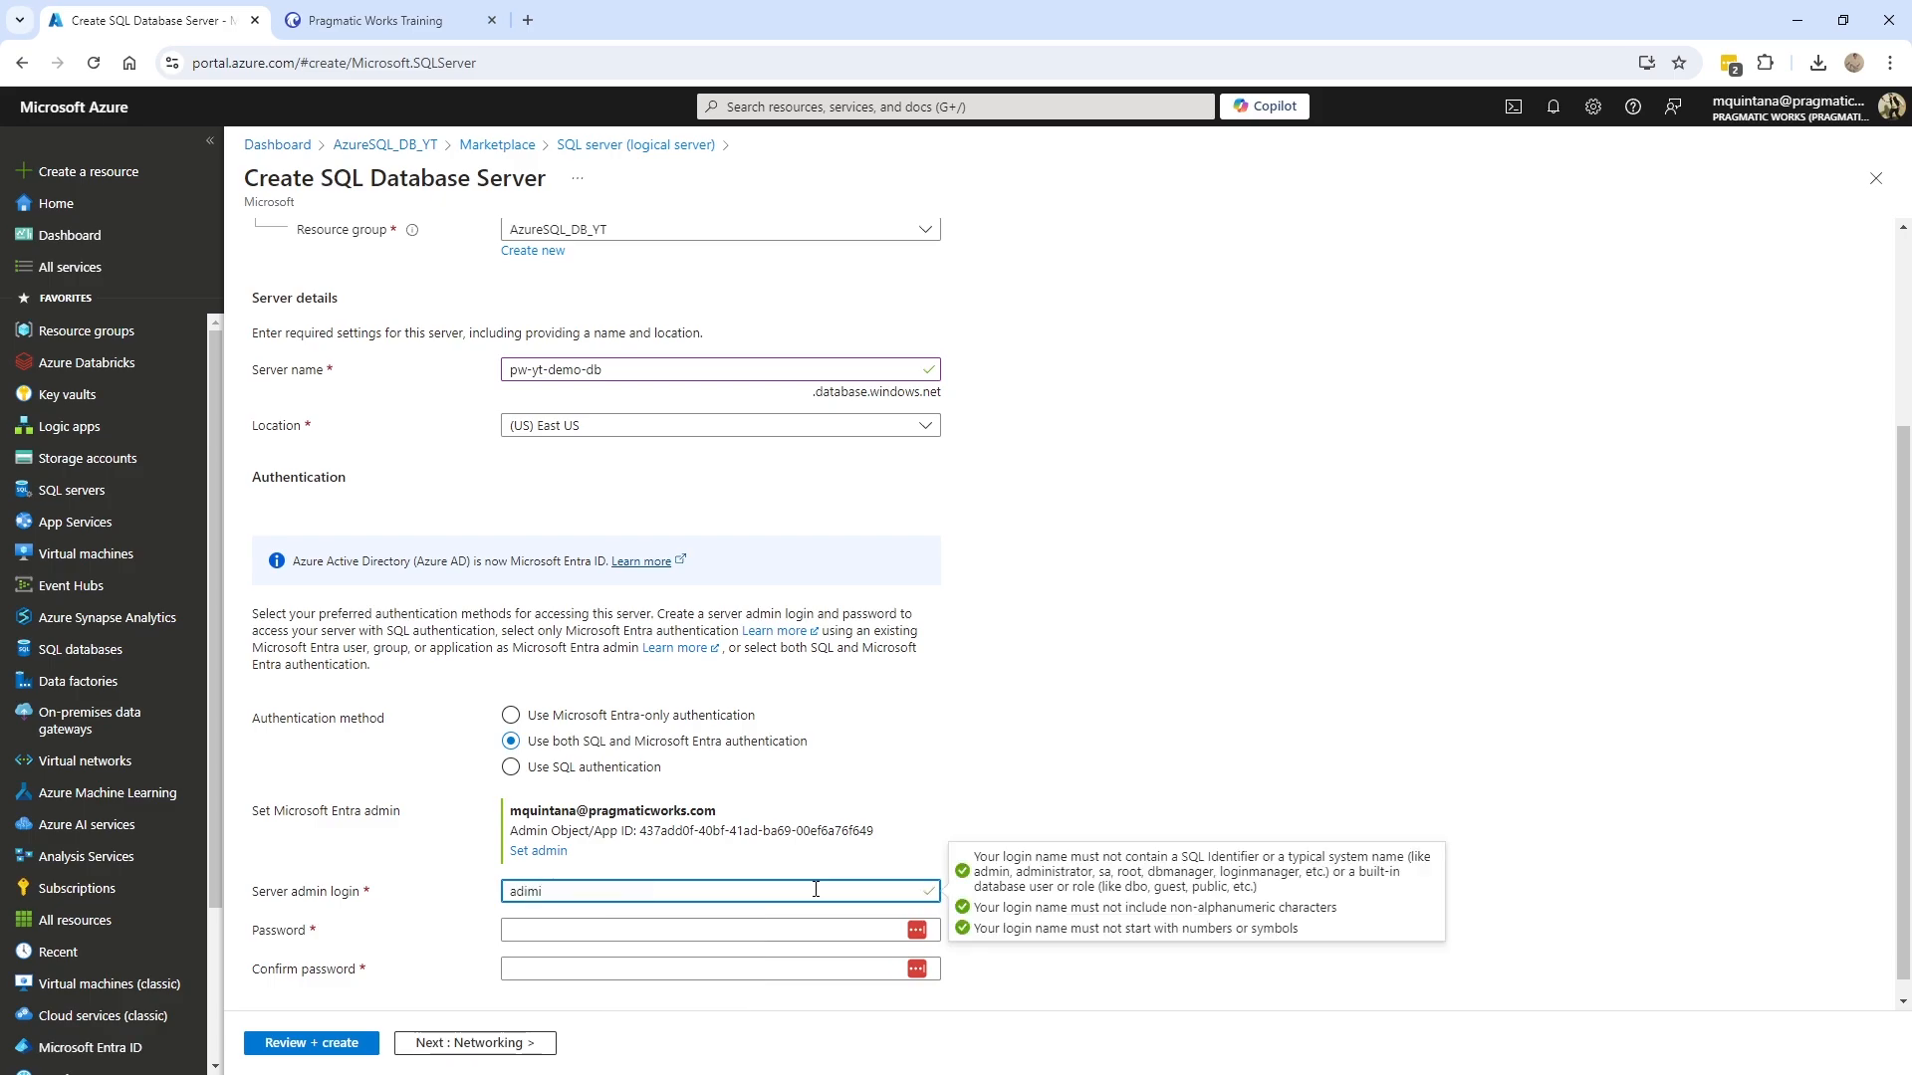
pyautogui.write('minuser')
pyautogui.press('Tab')
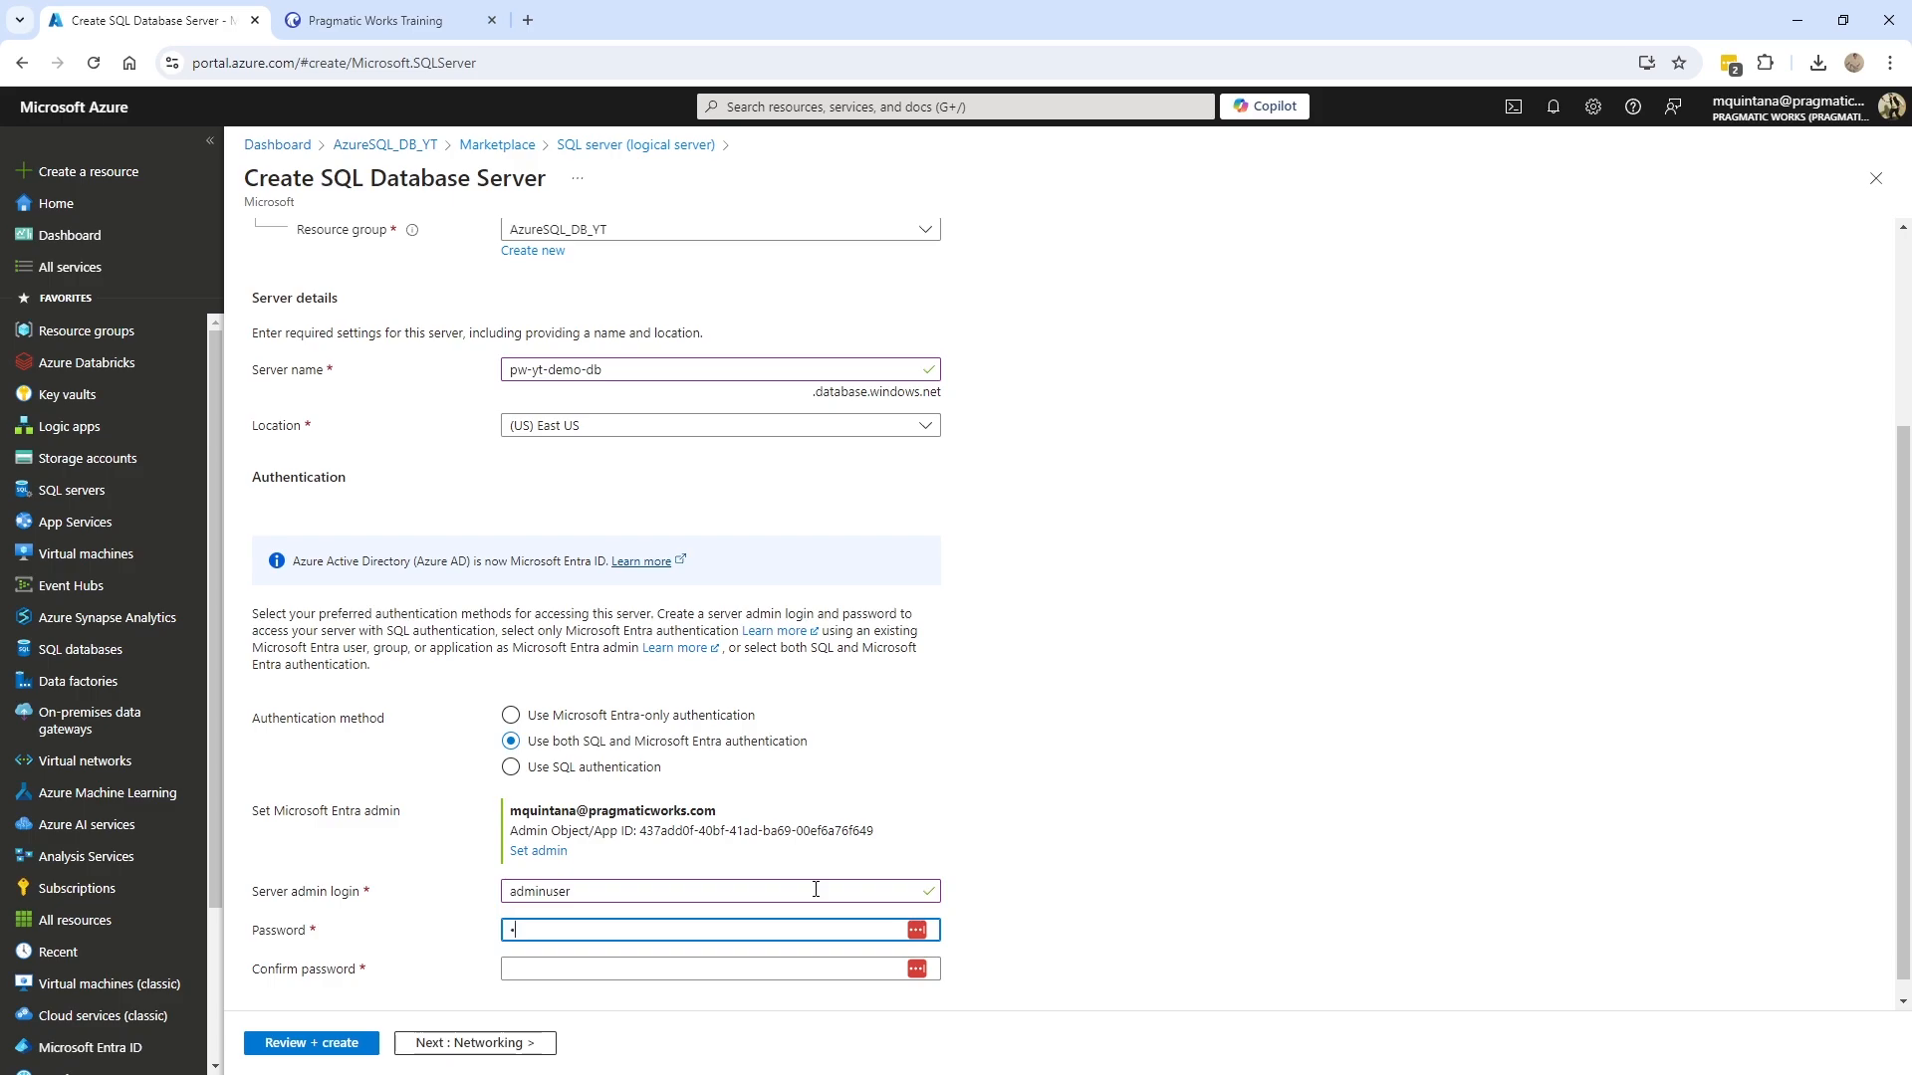
pyautogui.write('•••••••••••••')
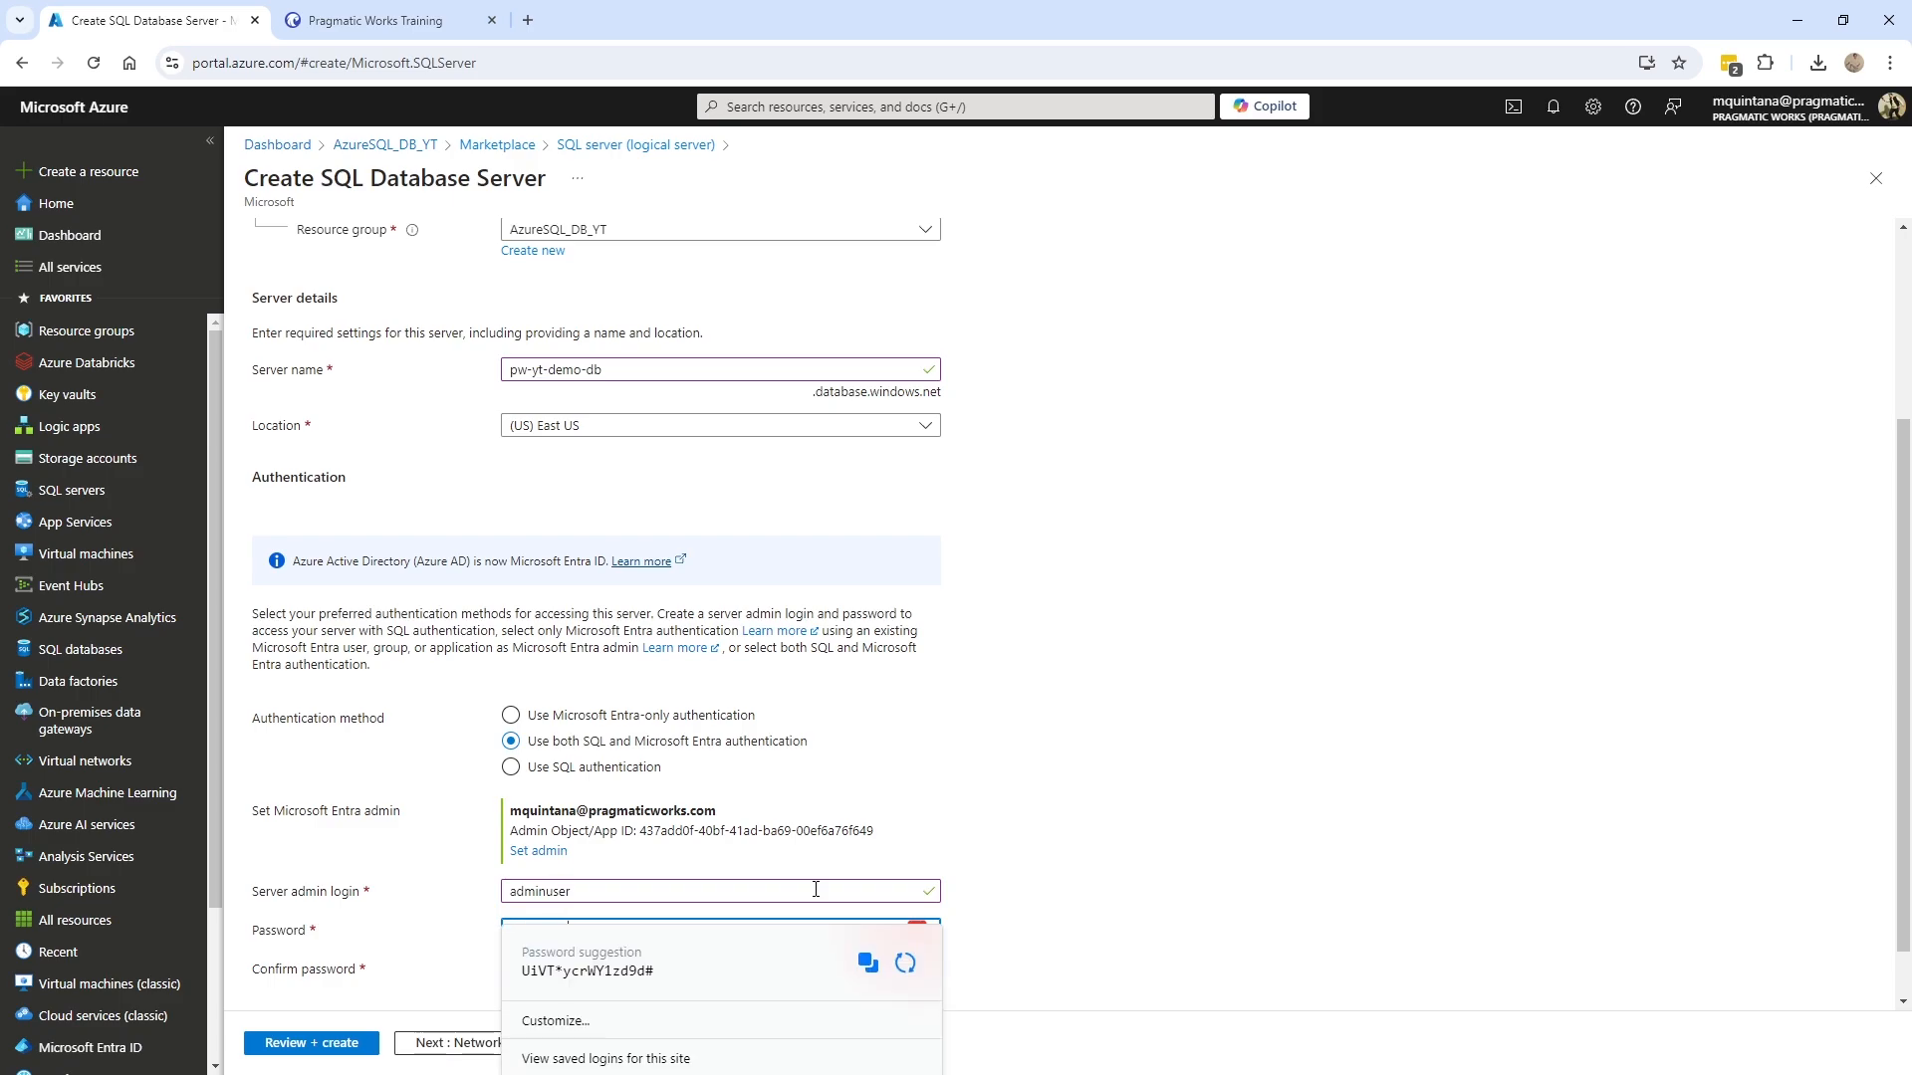
pyautogui.press('Tab')
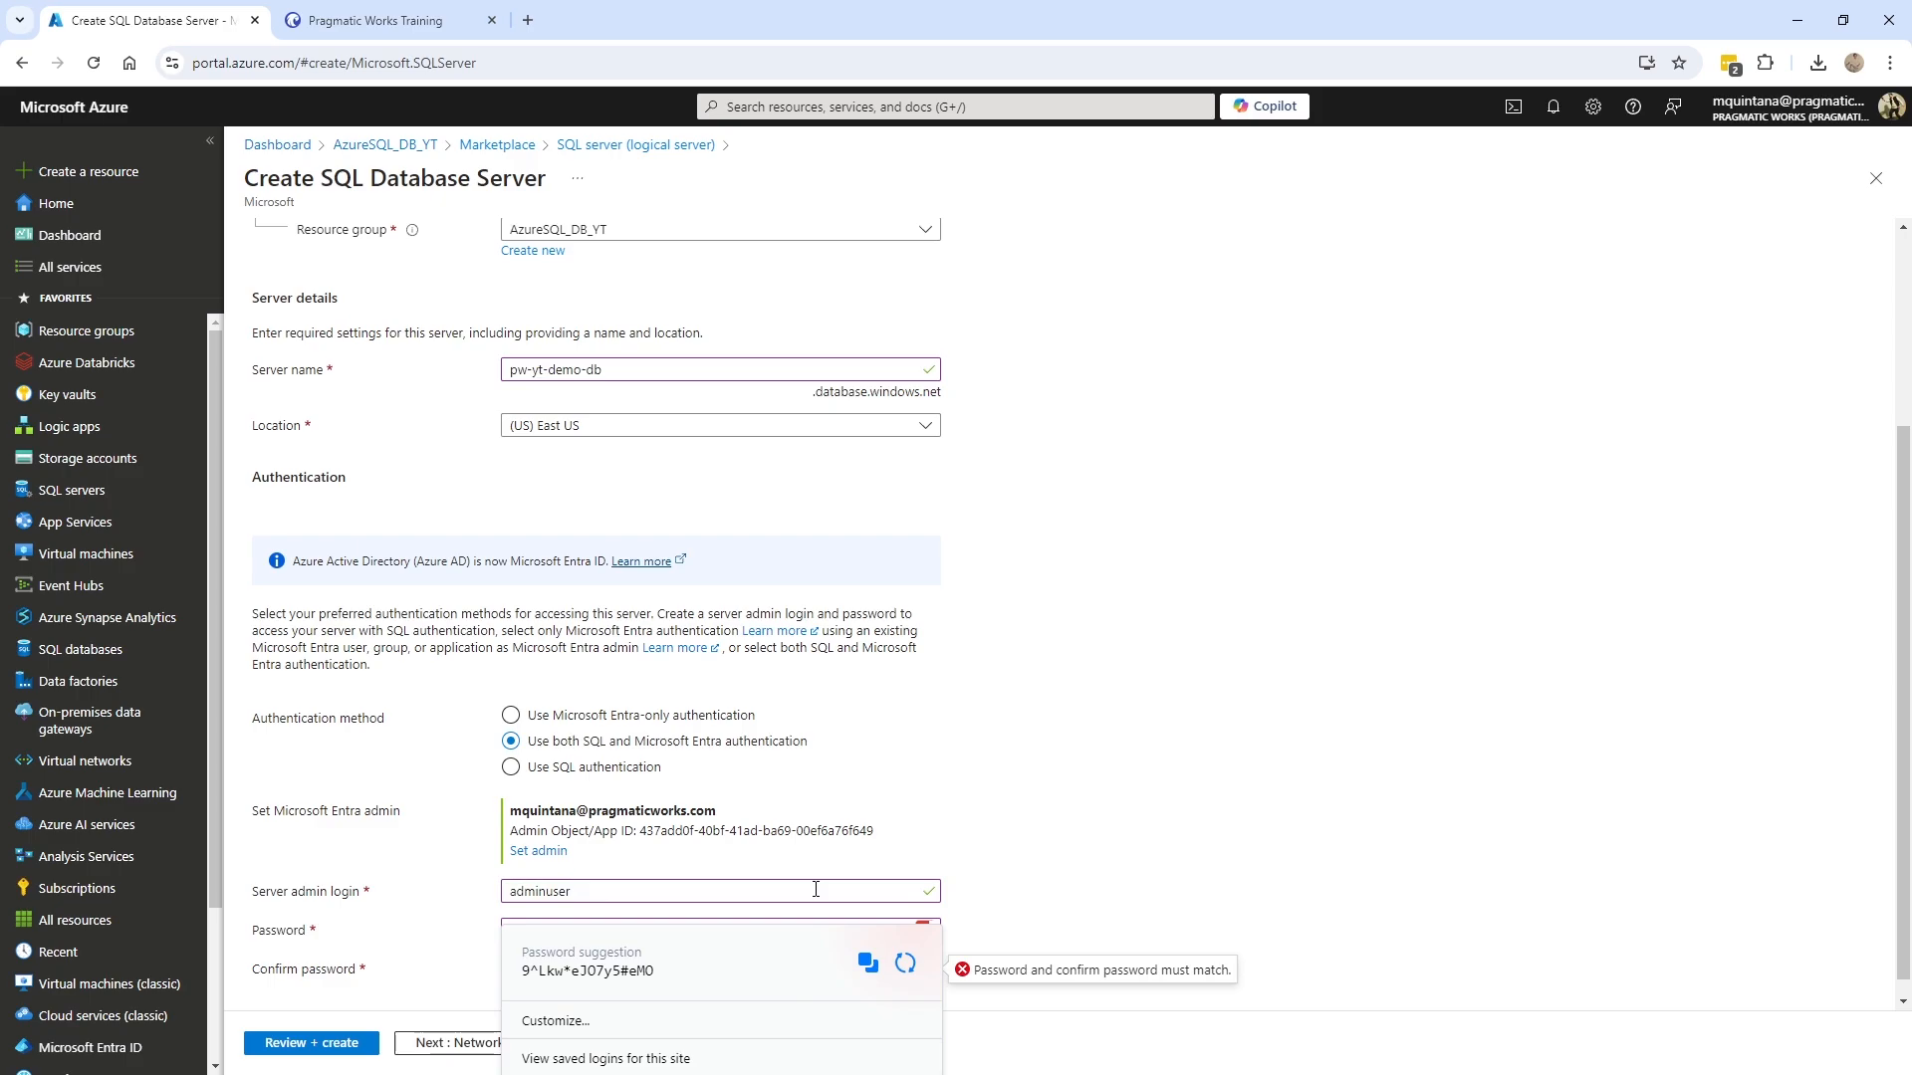
pyautogui.click(989, 723)
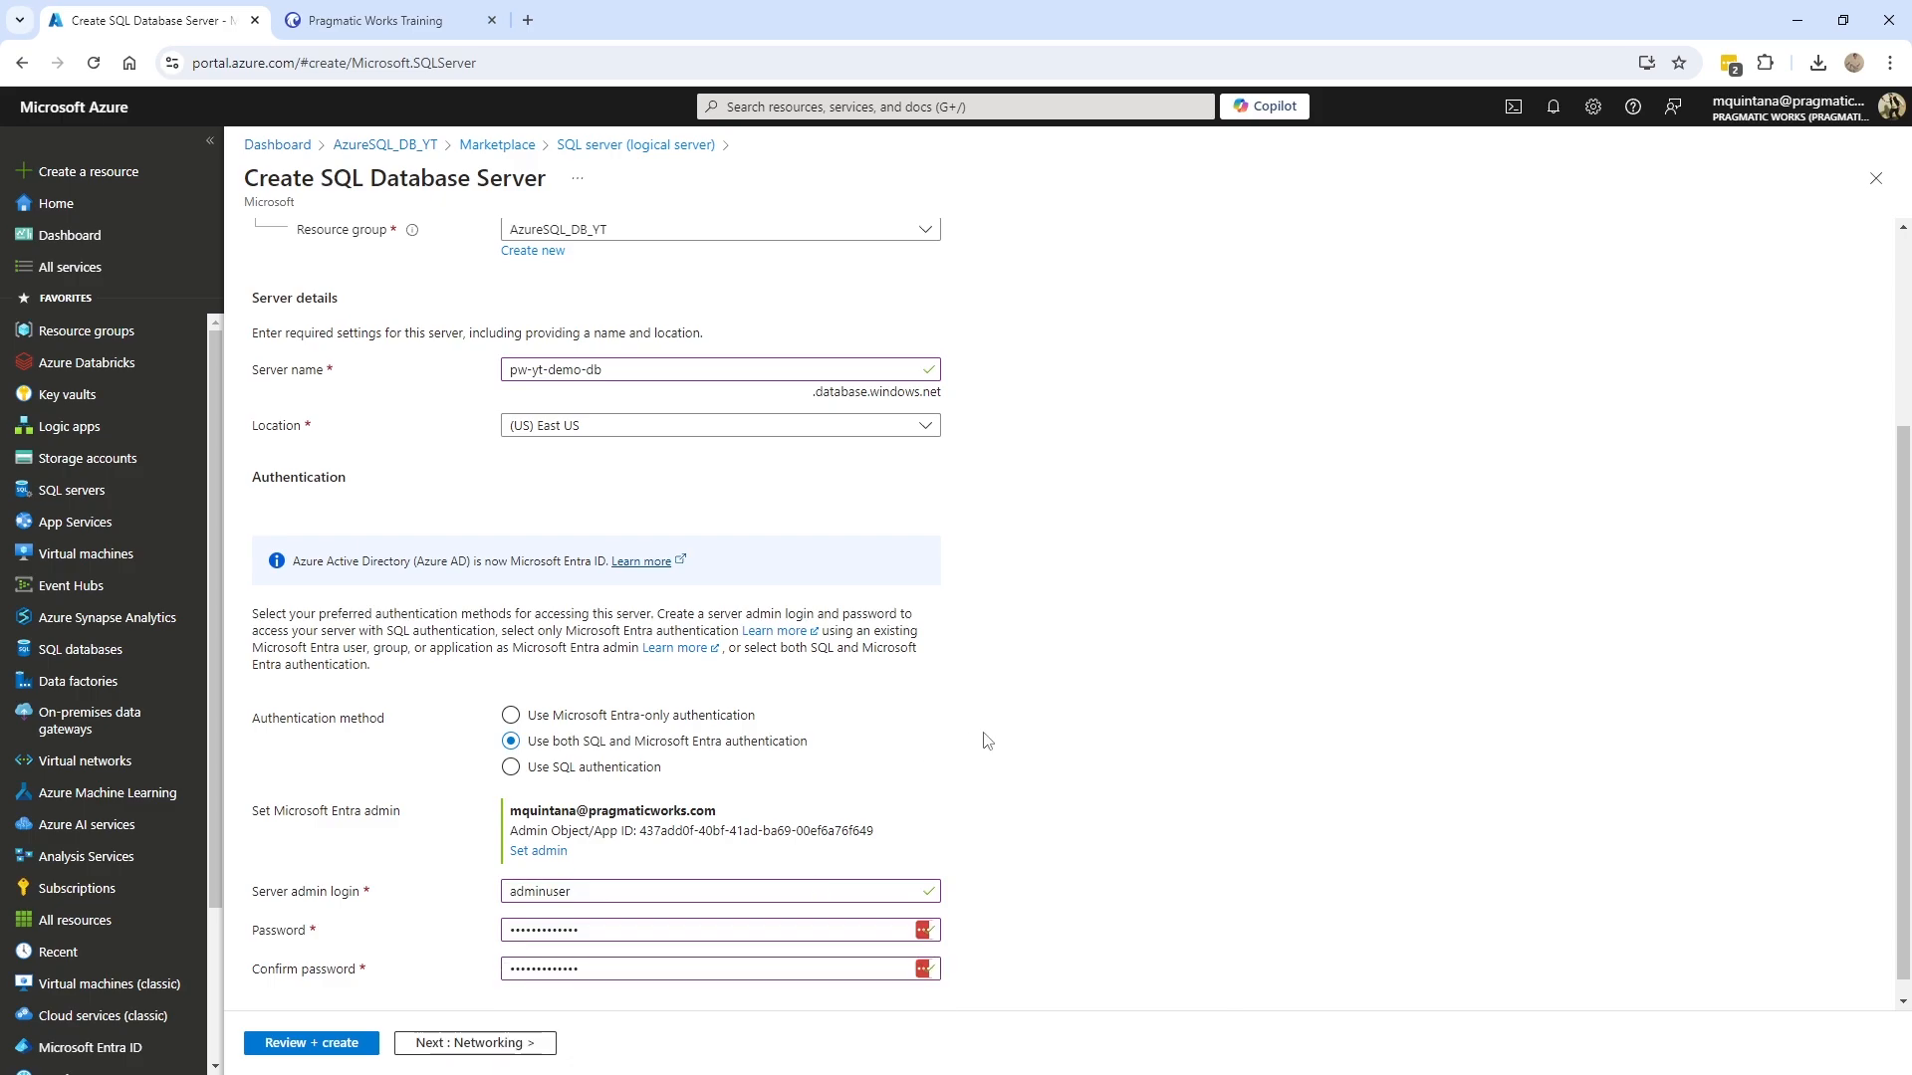
pyautogui.scroll(-1, 907, 769)
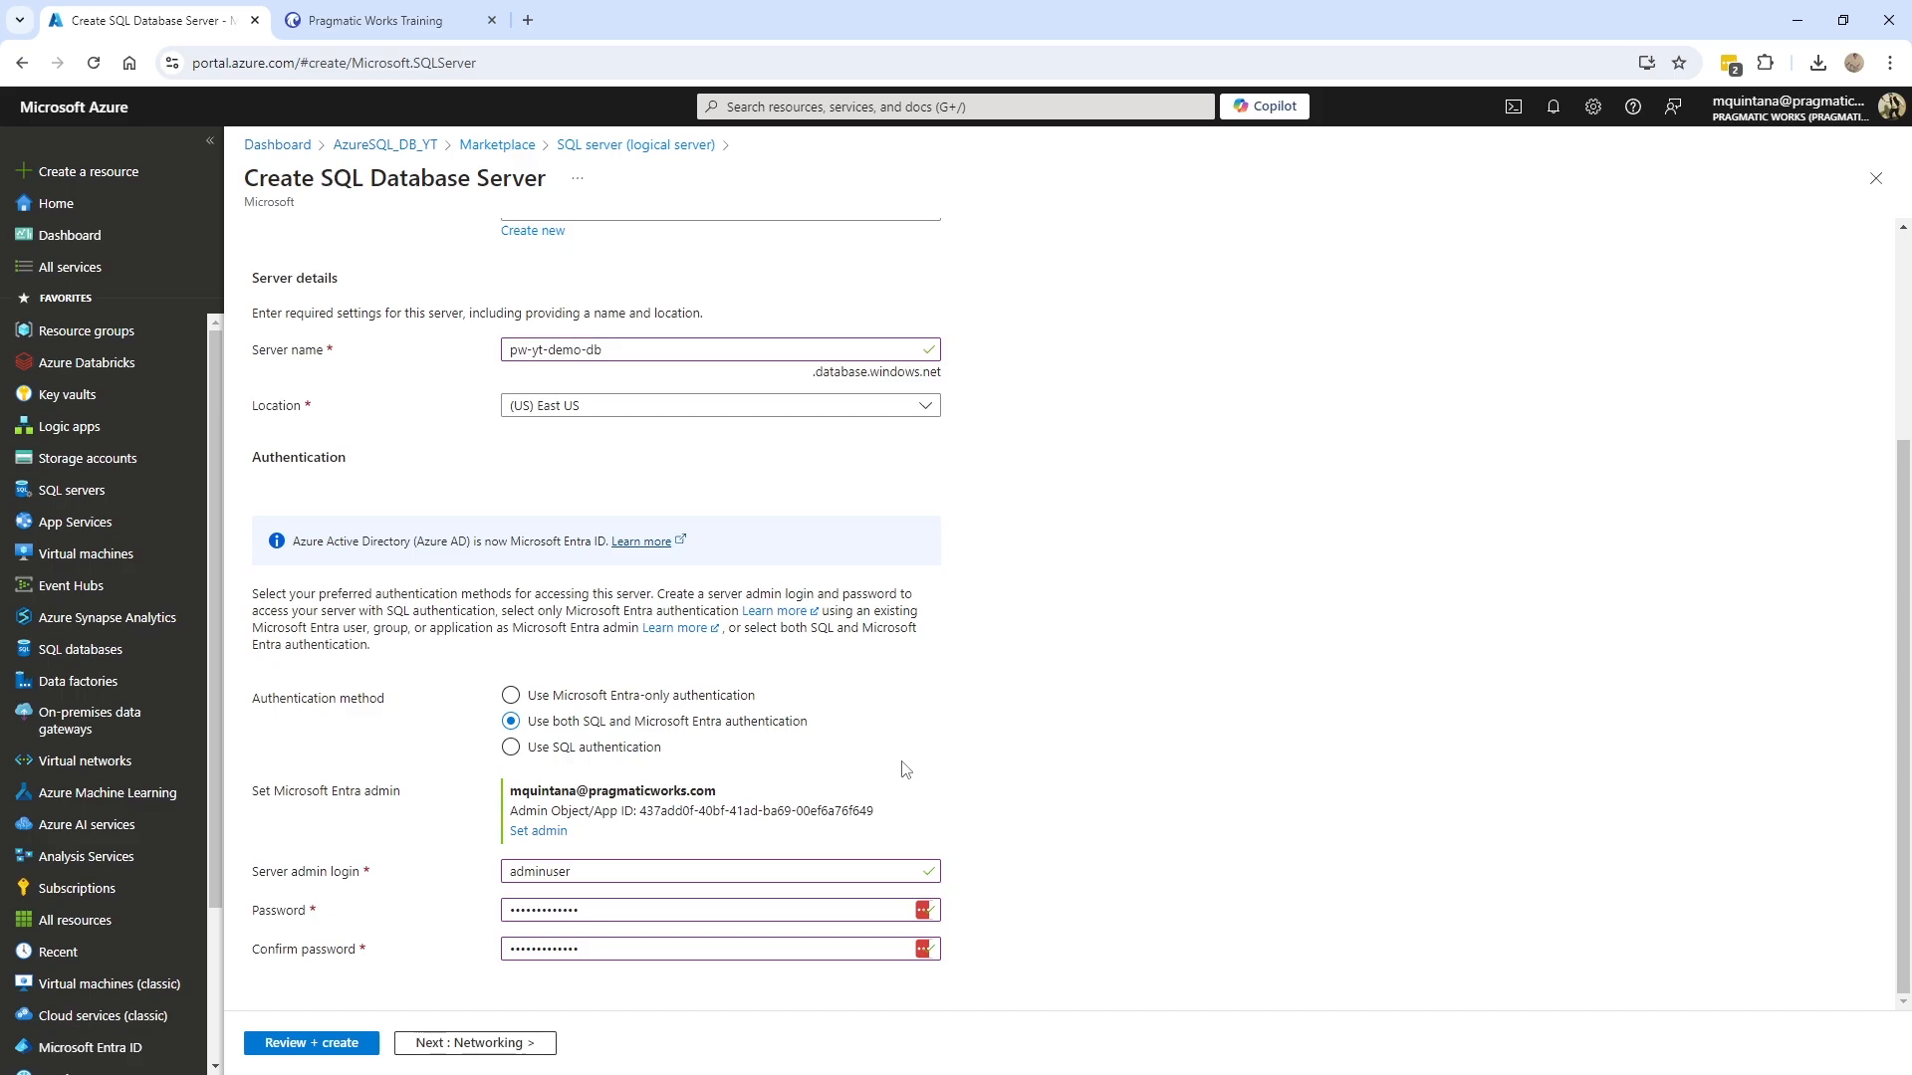
# - On the Networking tab, allow Azure services and resources to access the server
pyautogui.click(482, 1045)
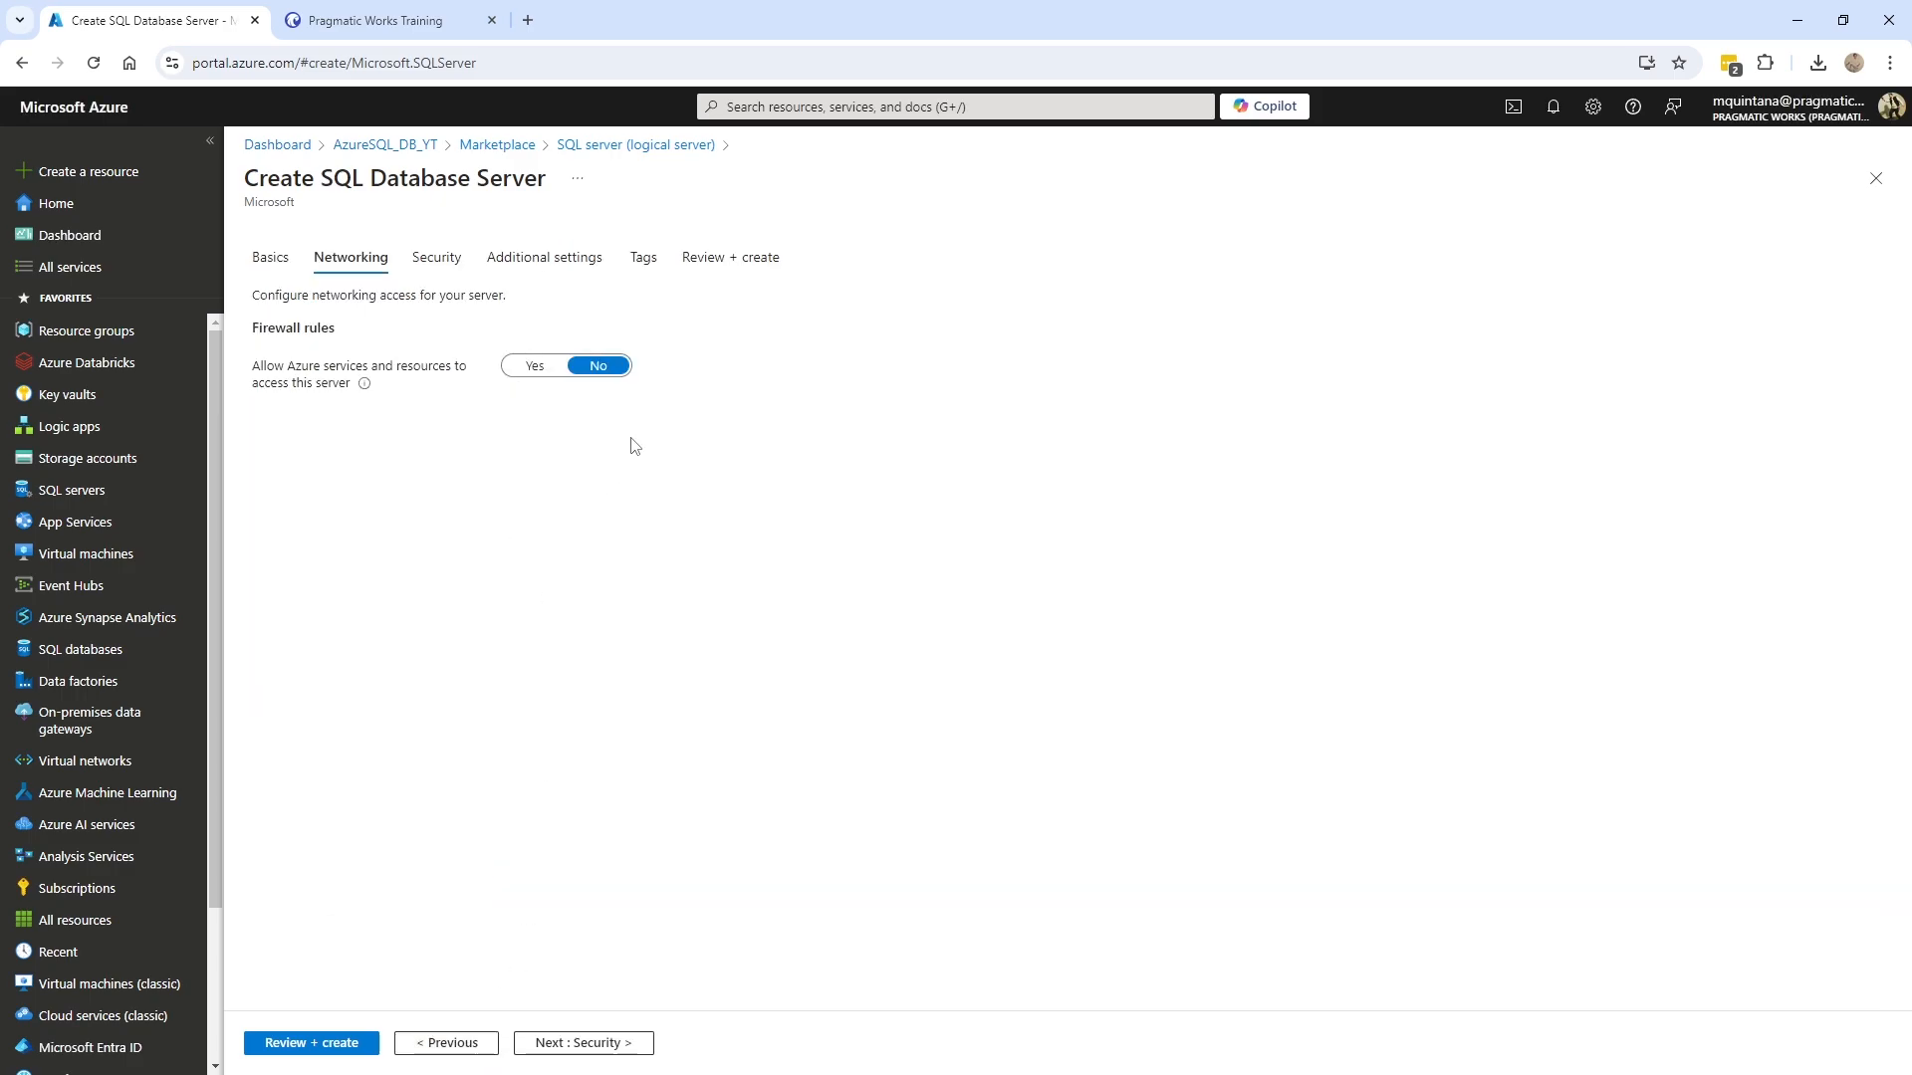
pyautogui.moveTo(362, 388)
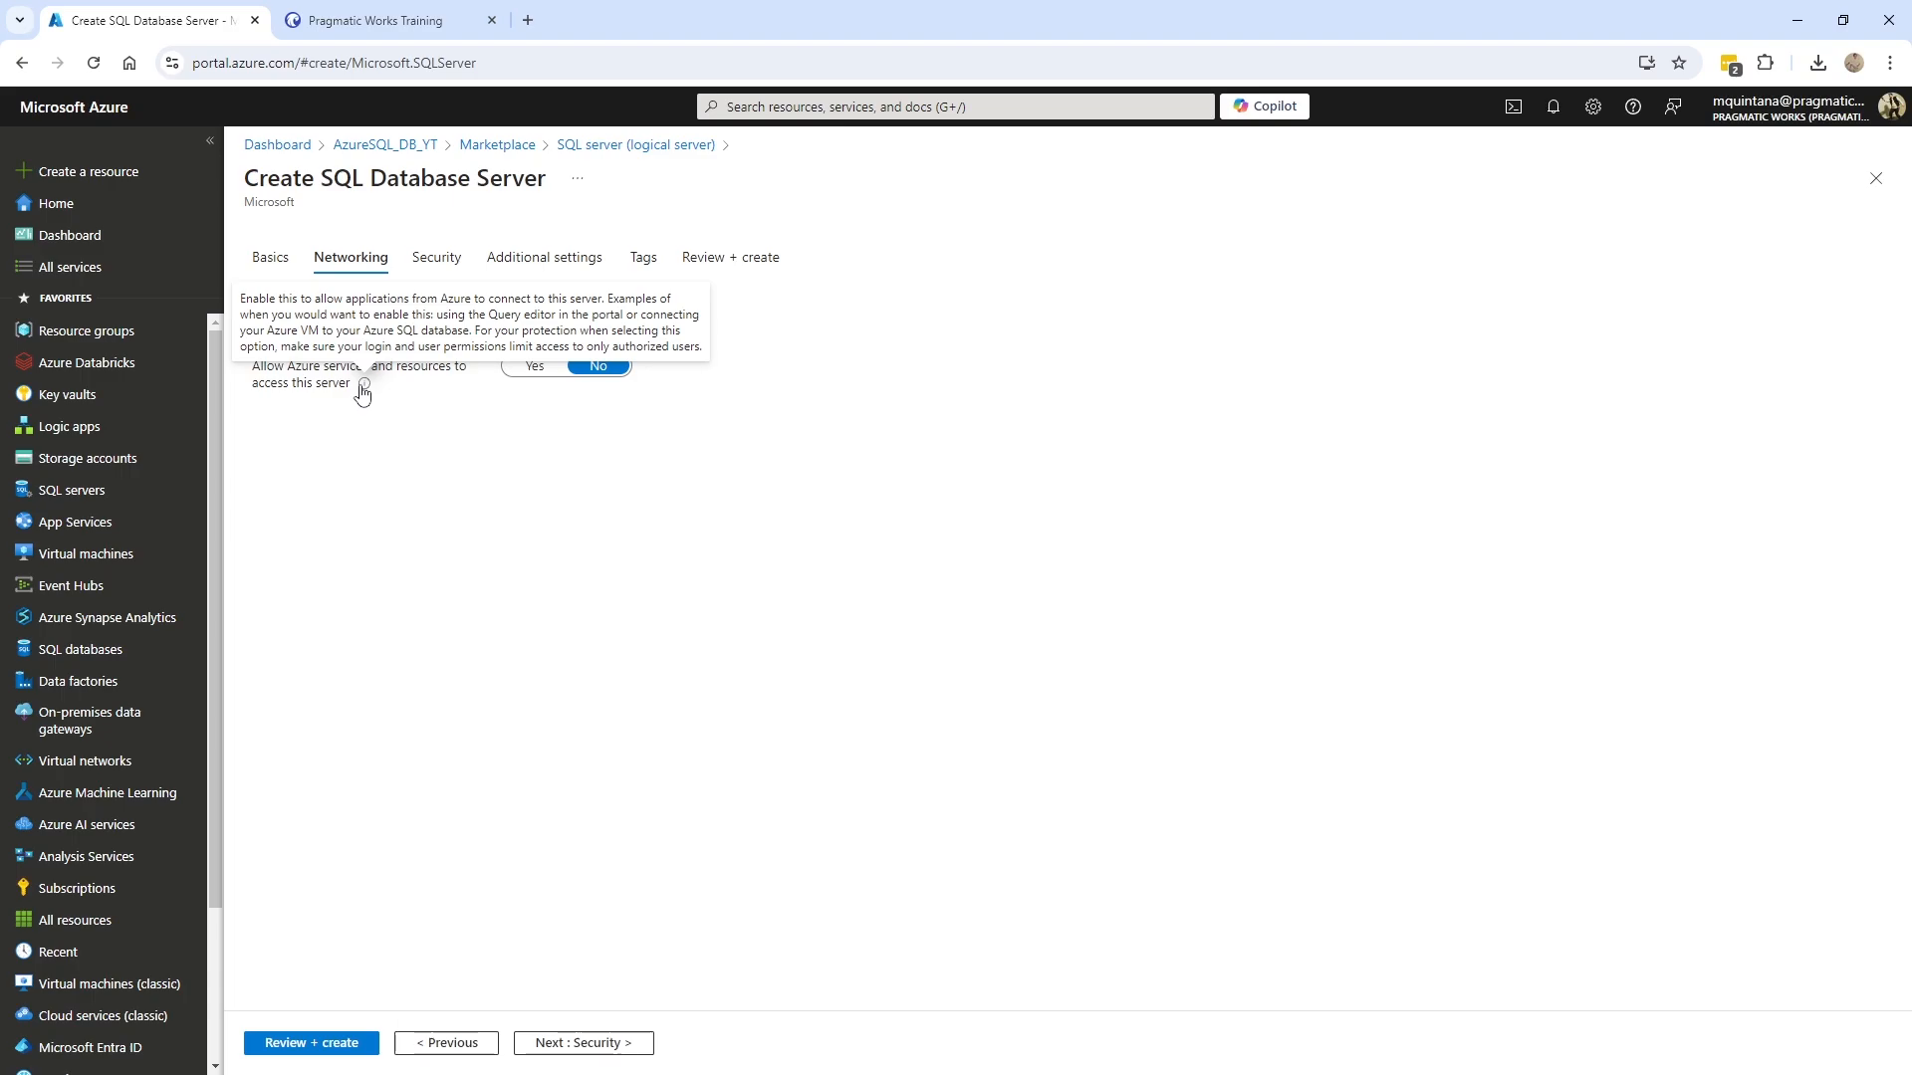
pyautogui.click(524, 368)
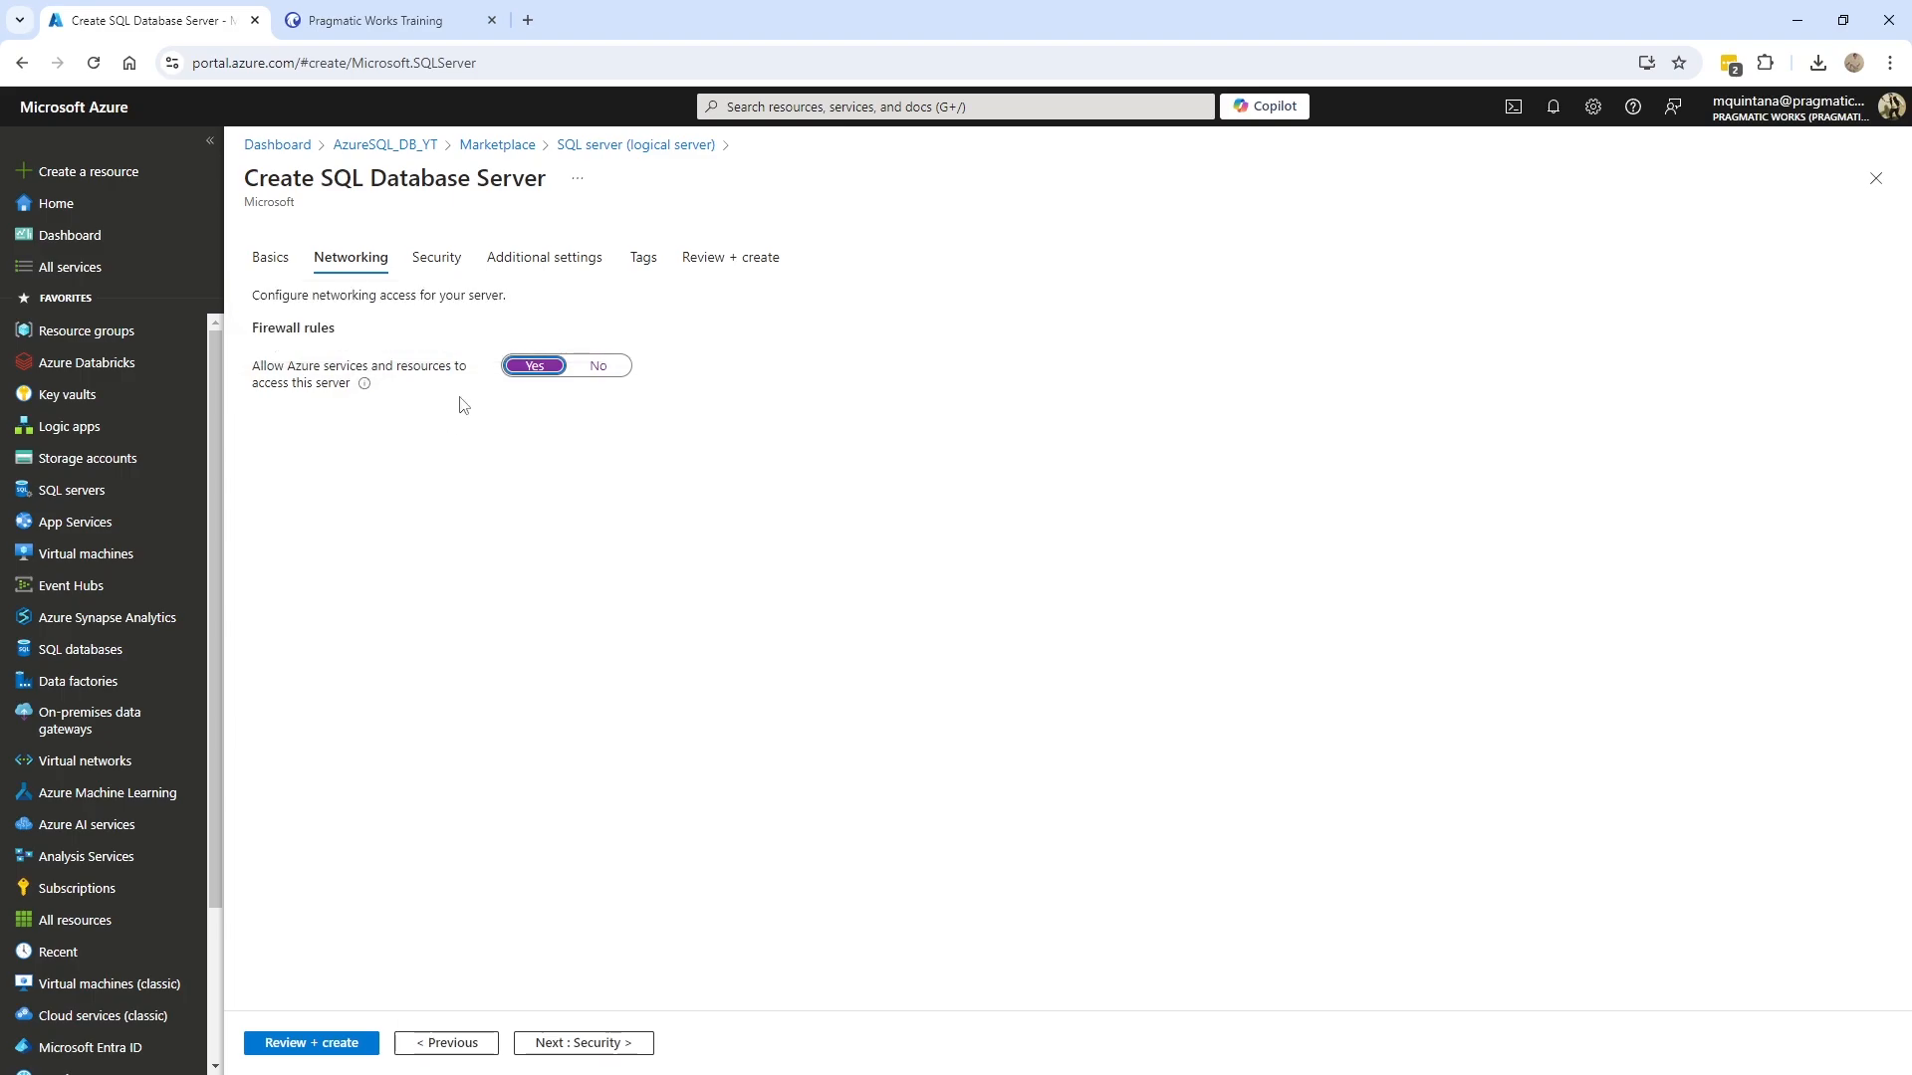
pyautogui.click(434, 267)
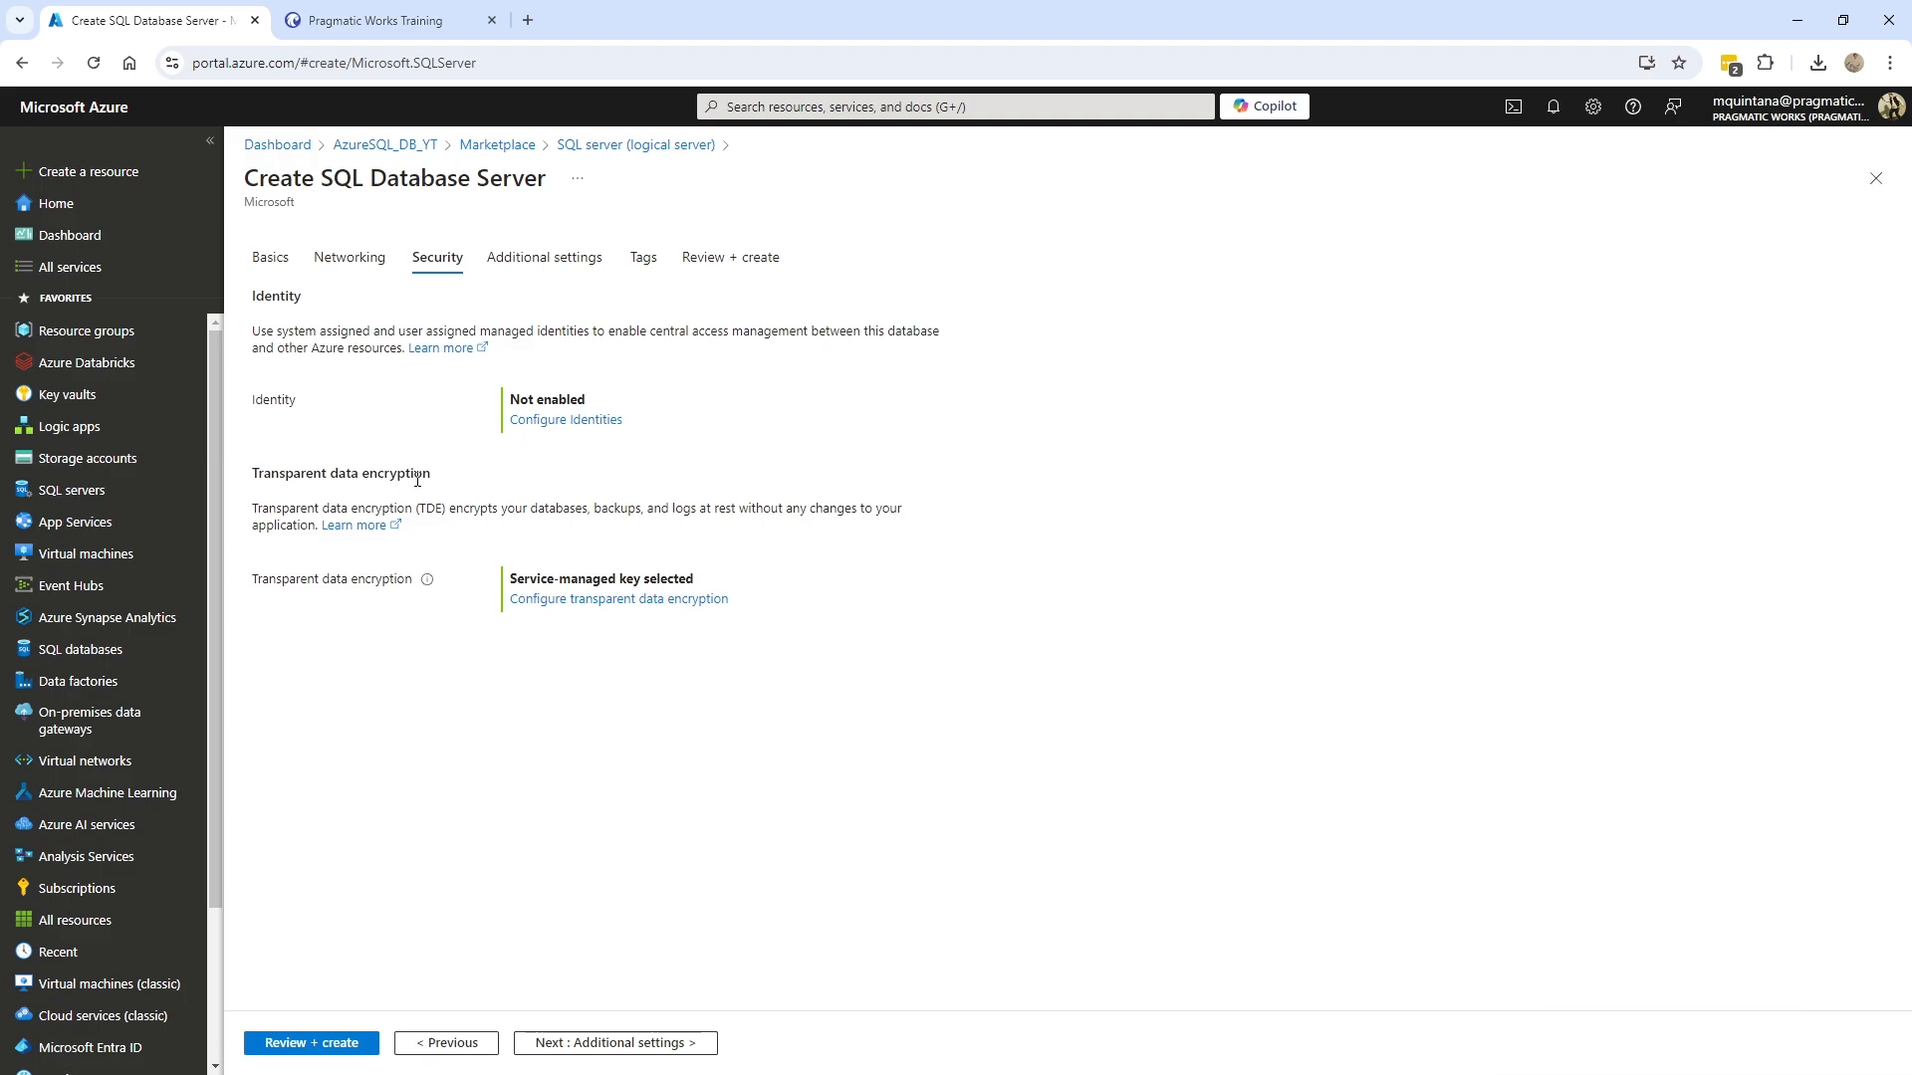
# - Leave Microsoft Defender for SQL at Not now and go on to Tags without adding any
pyautogui.click(532, 260)
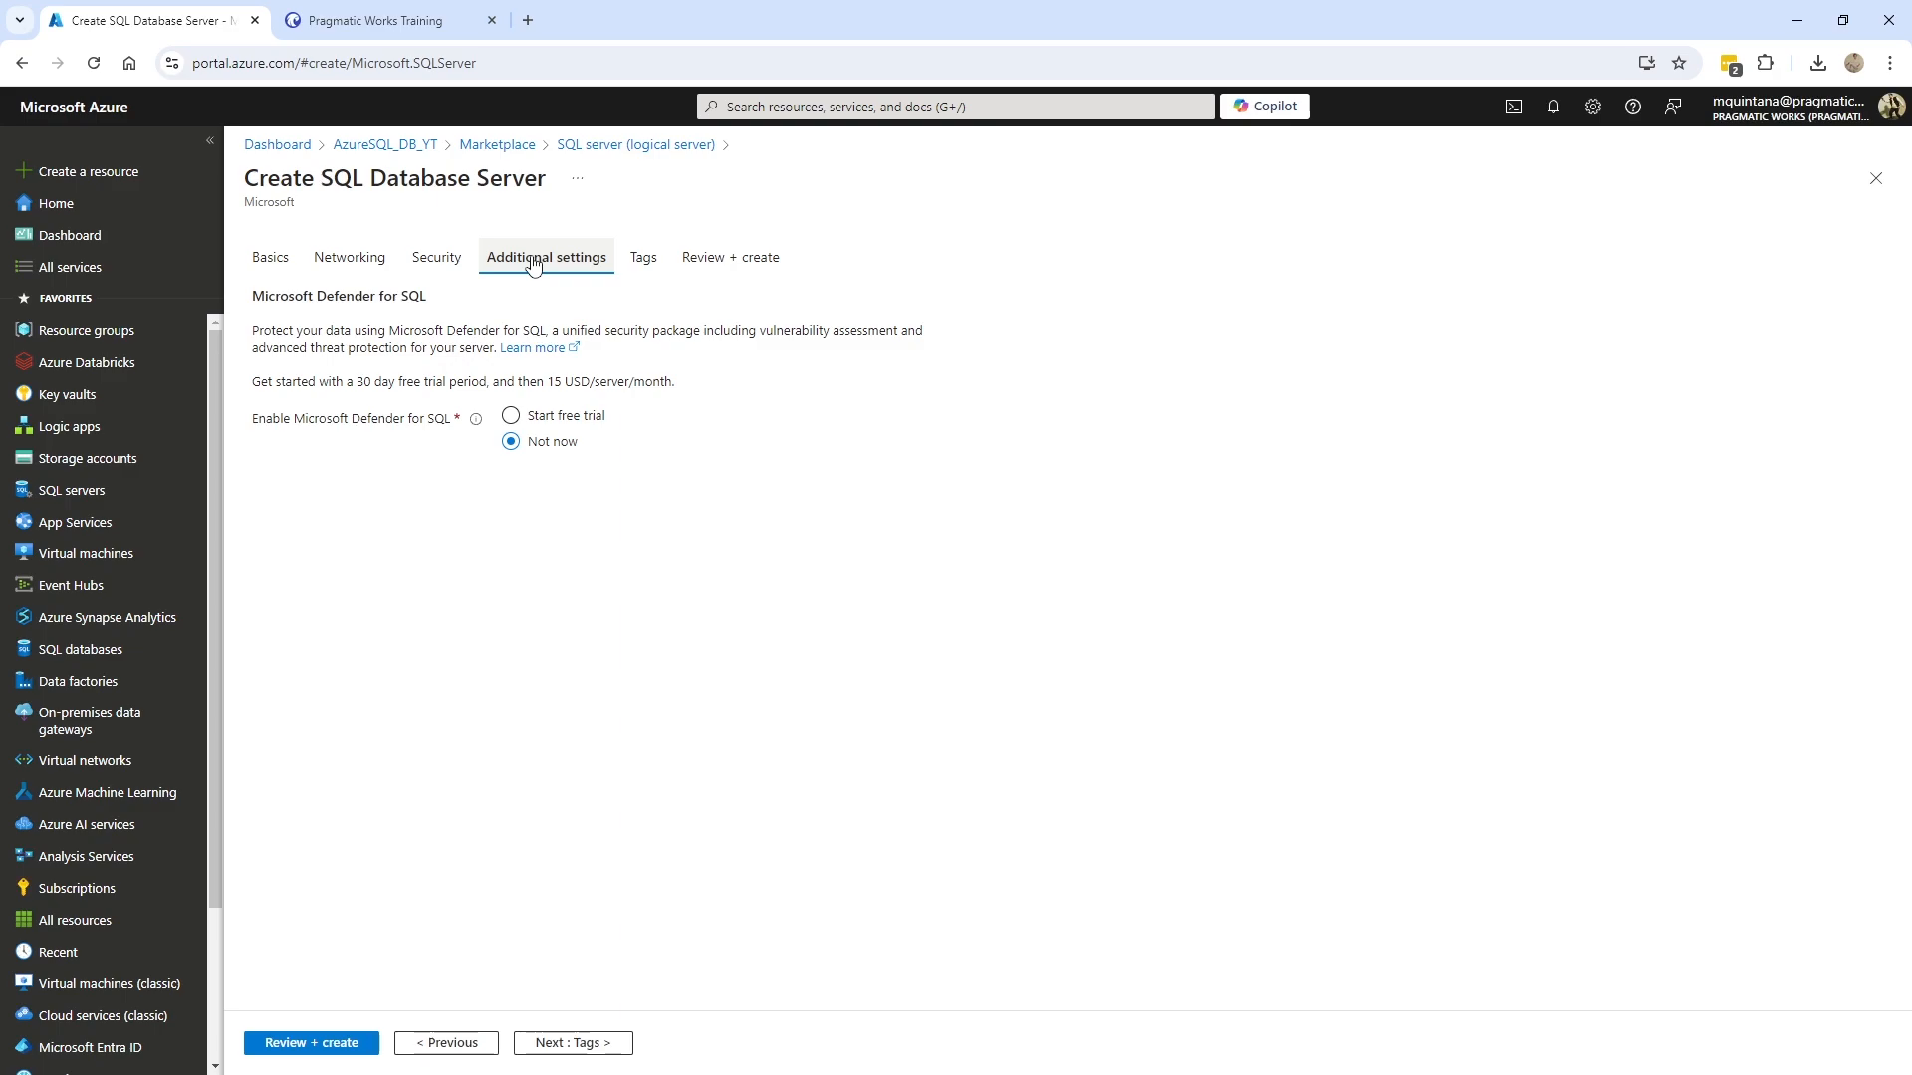
pyautogui.click(644, 259)
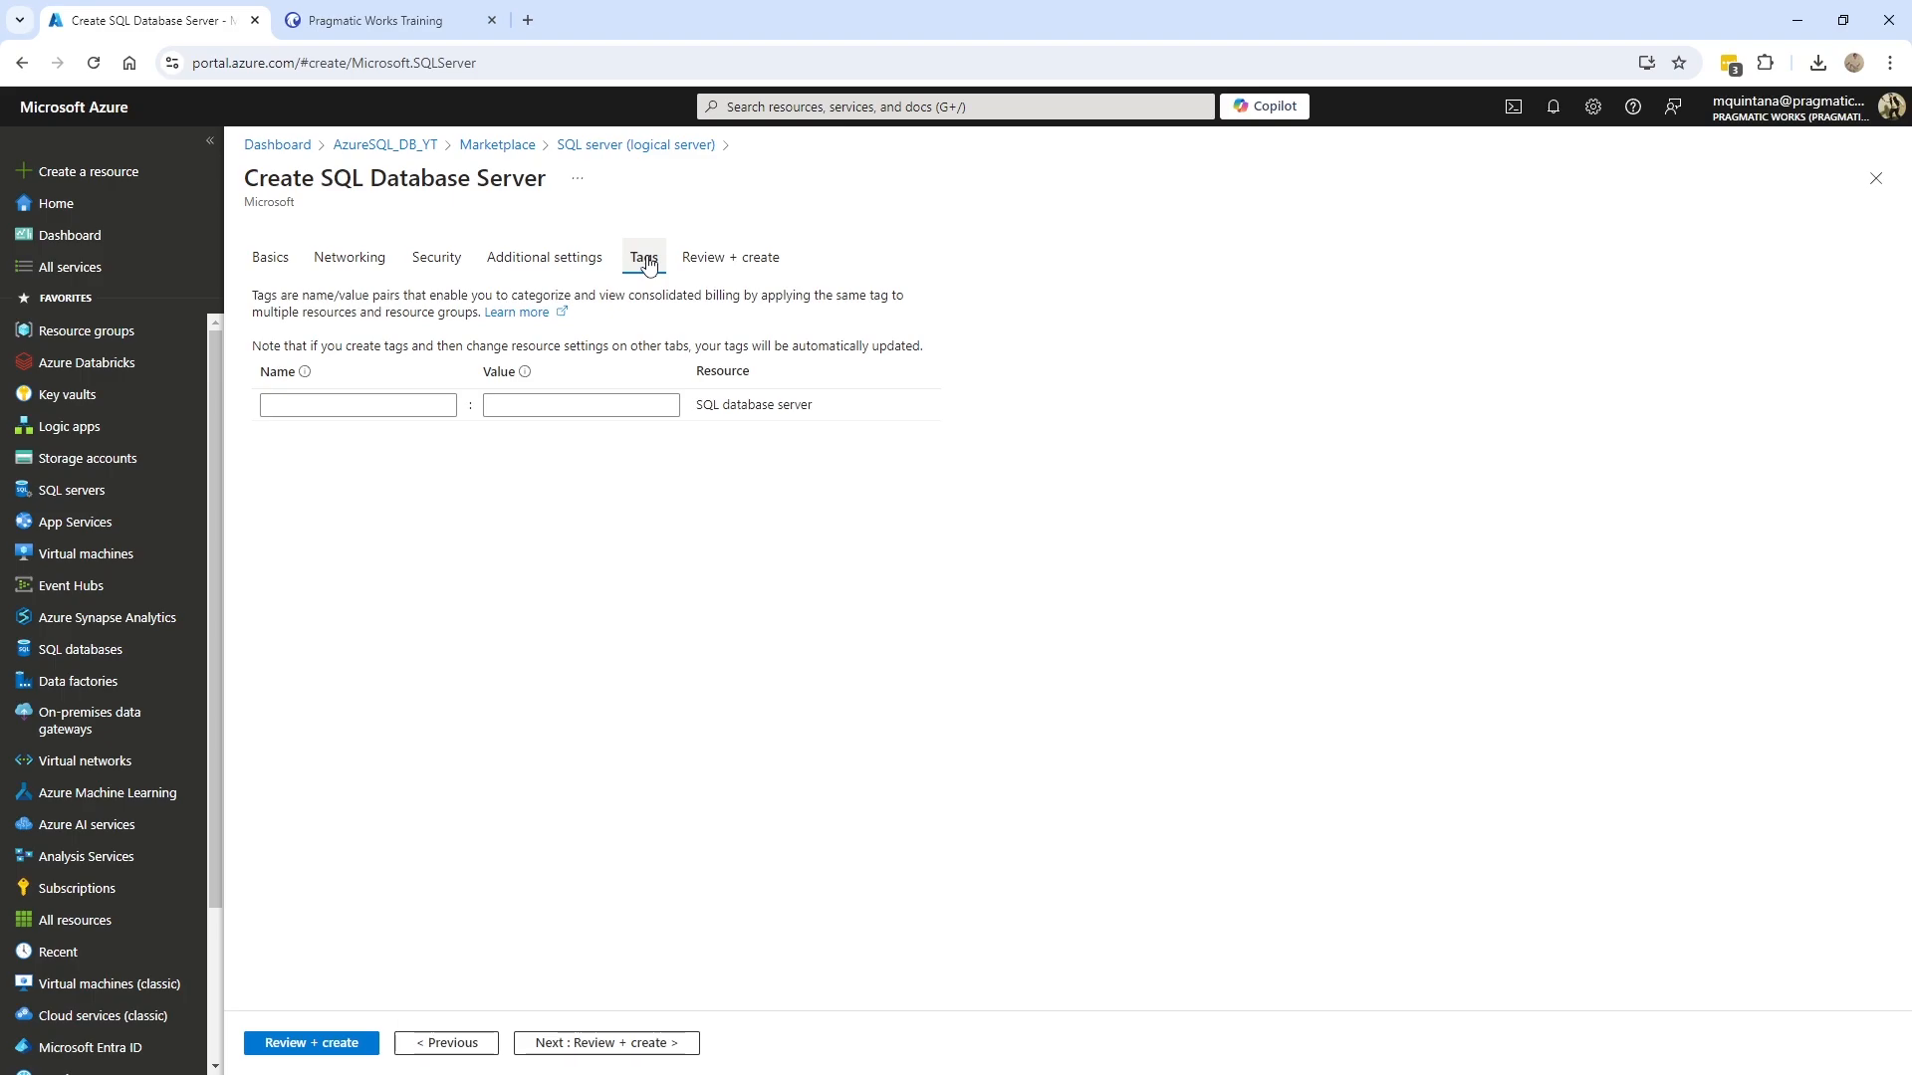
# - Recheck the Networking setting from the review summary, then create the pw-yt-demo-db server
pyautogui.click(734, 257)
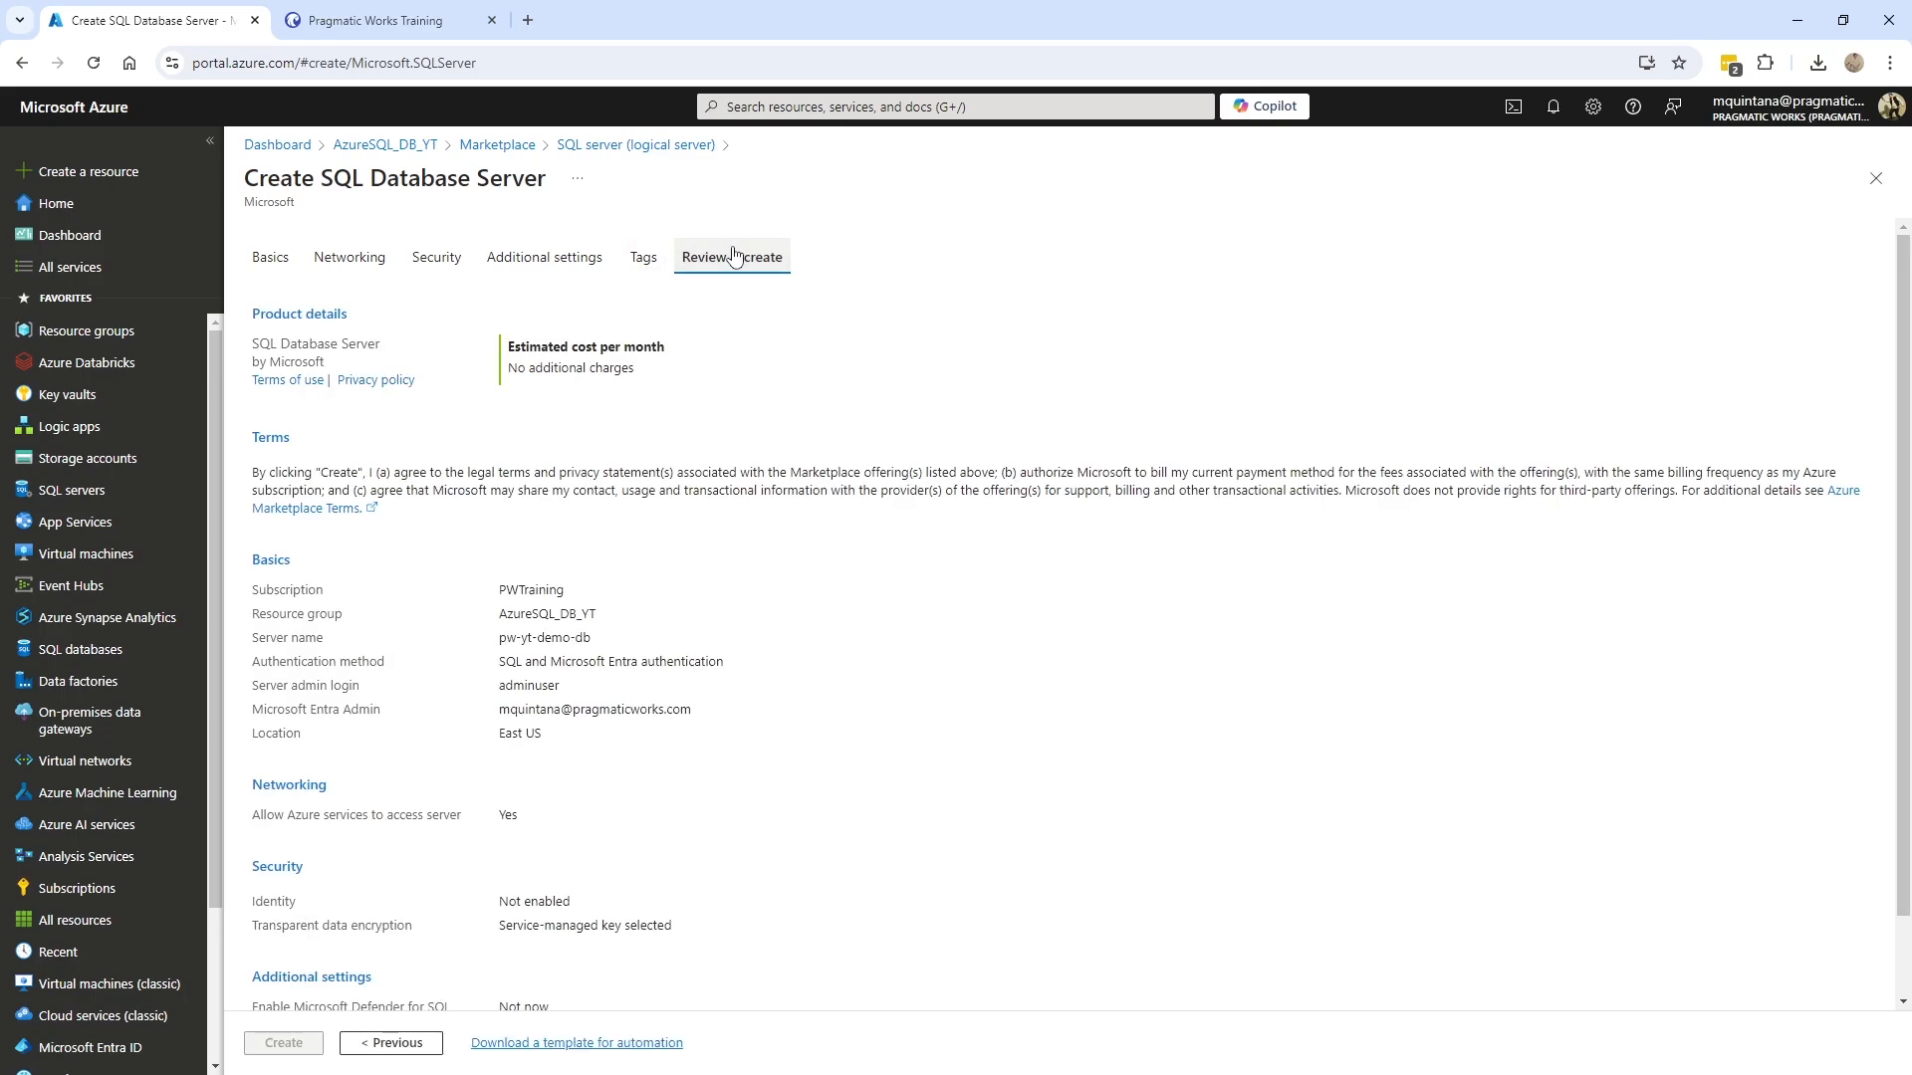
pyautogui.click(346, 267)
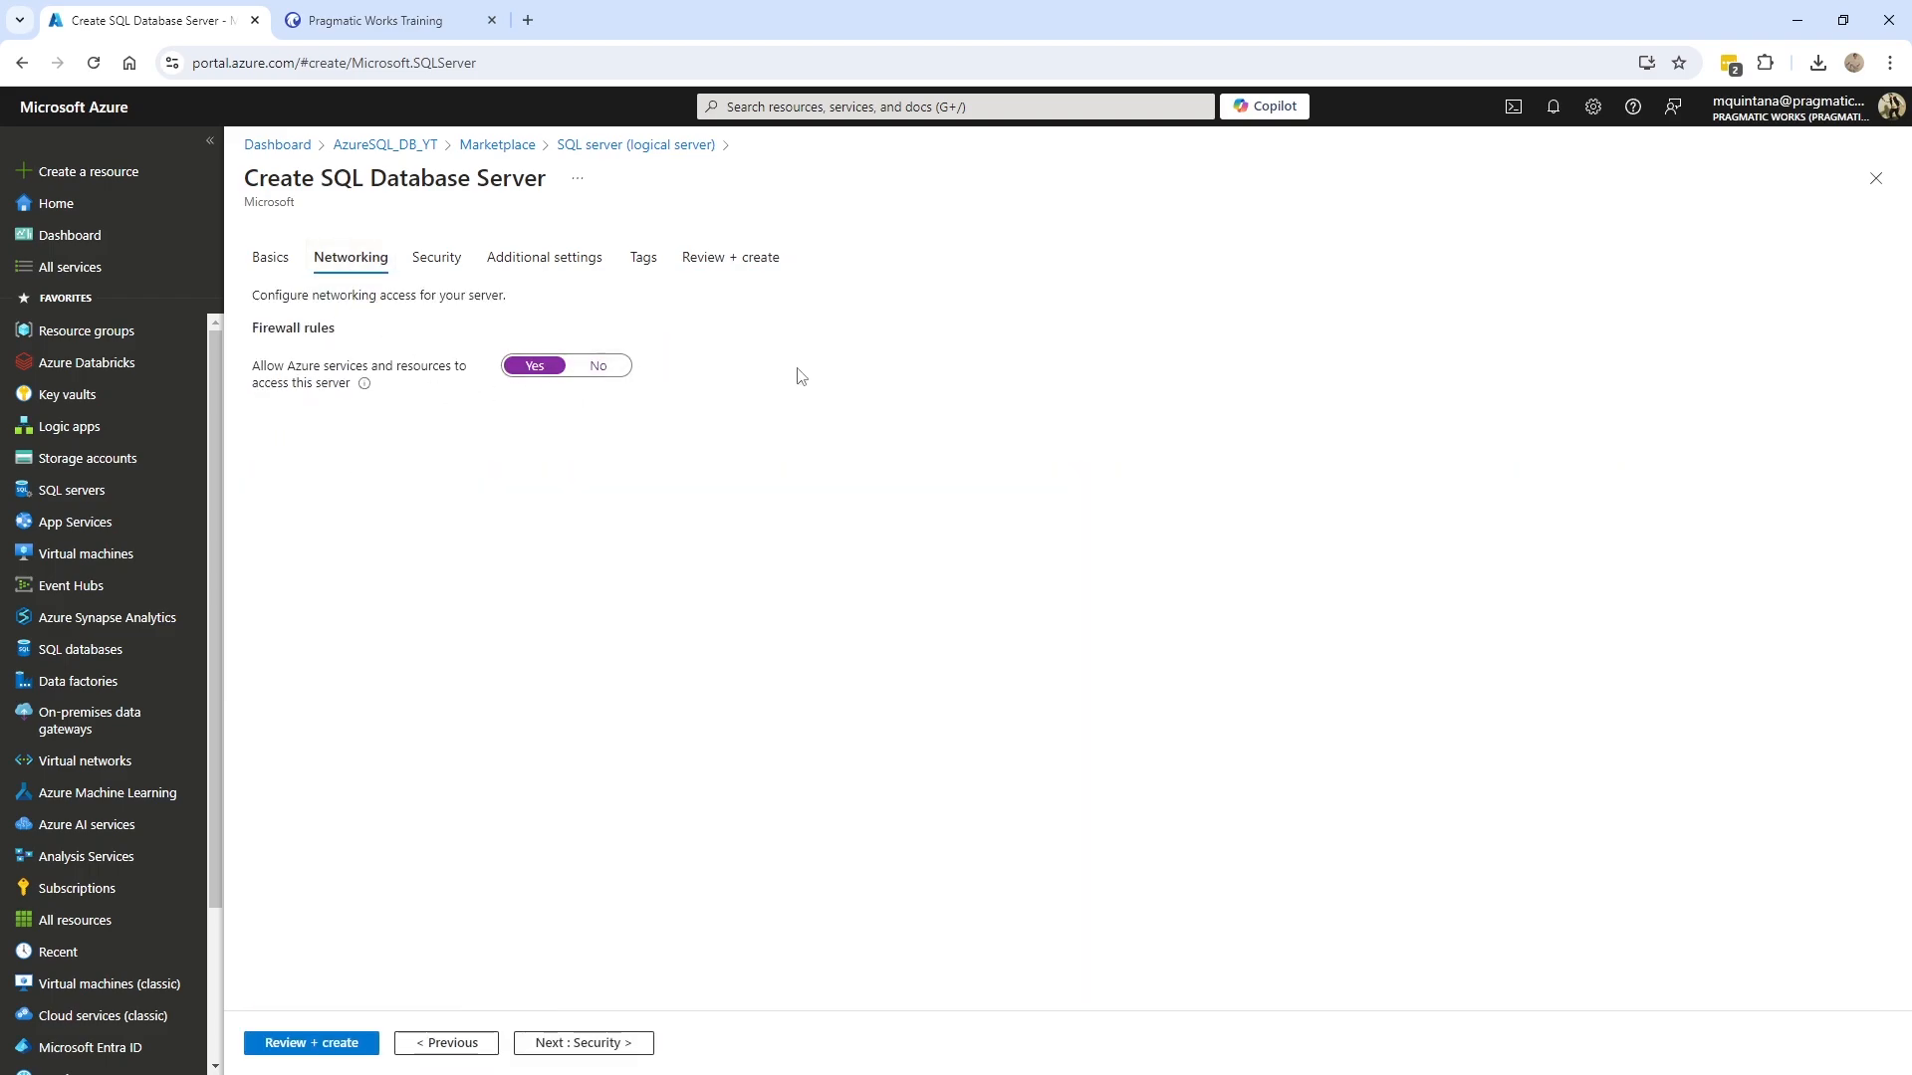
pyautogui.click(339, 1042)
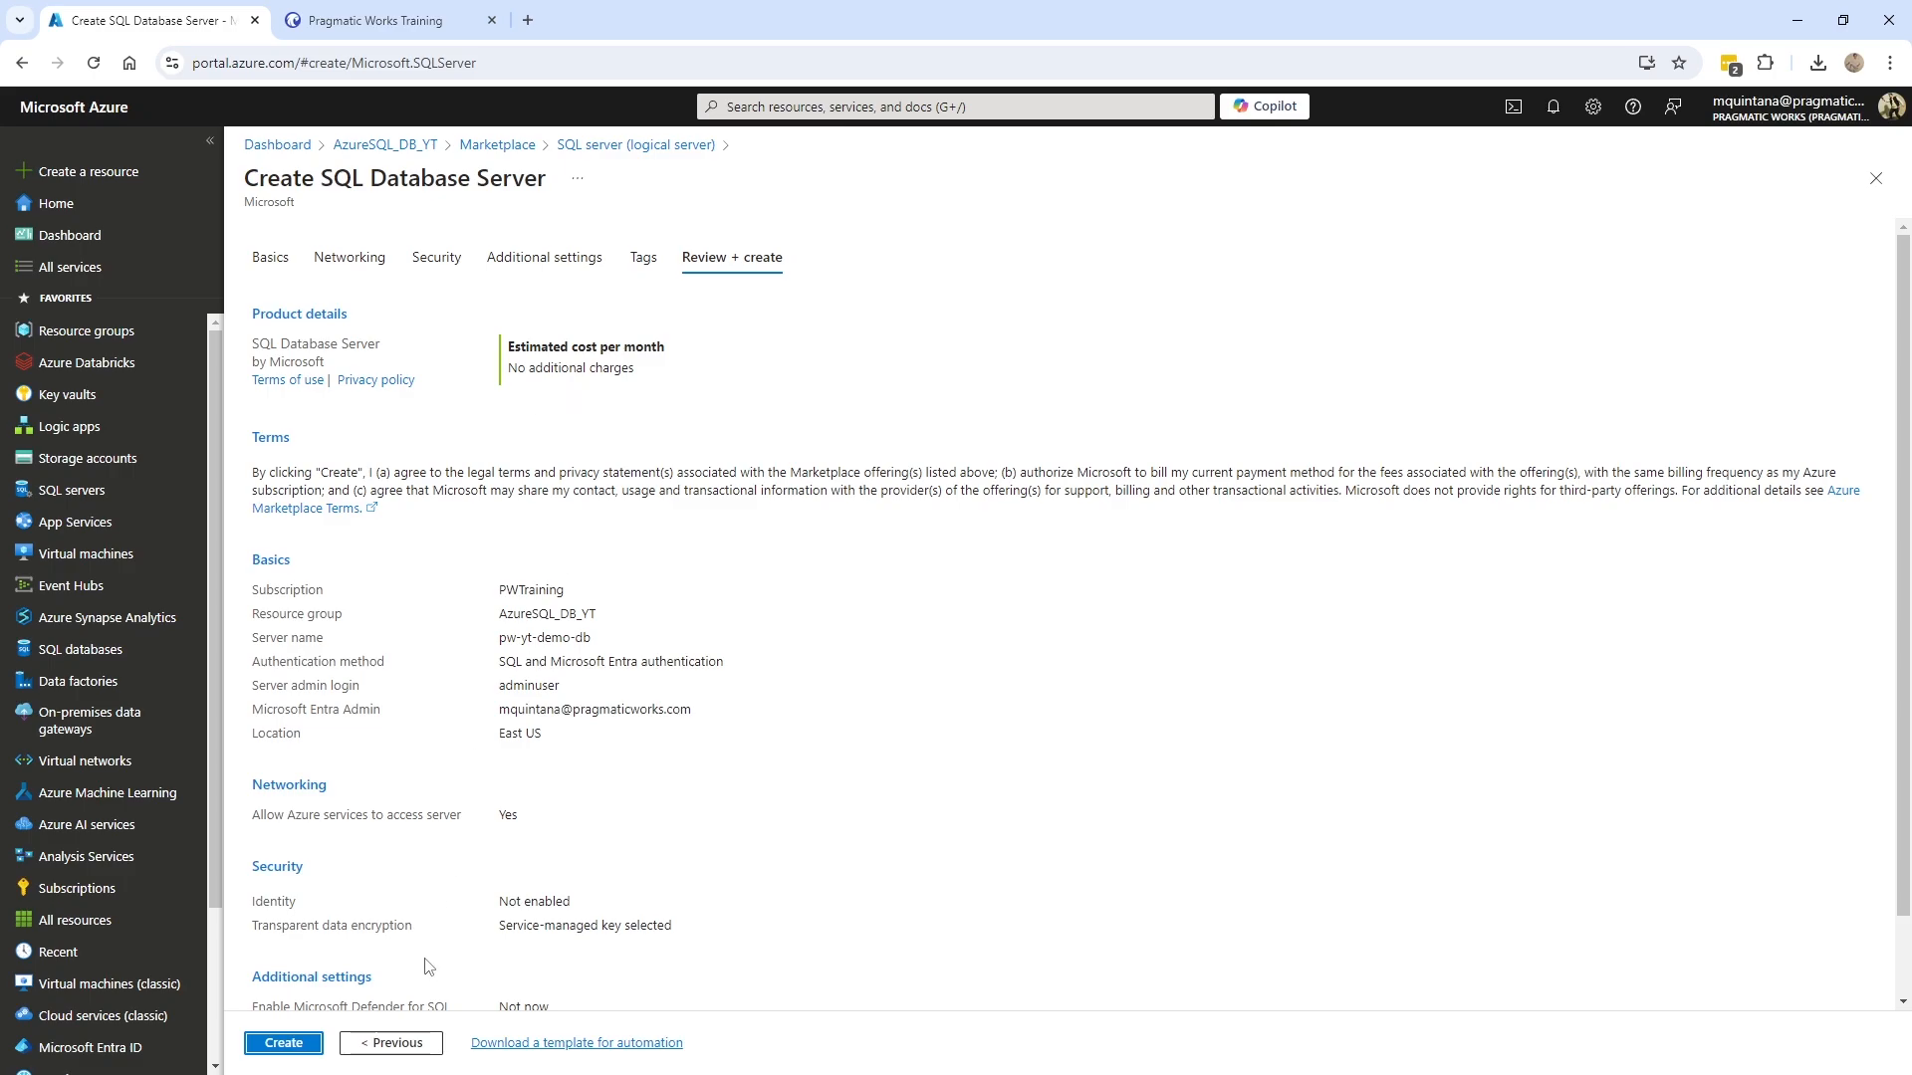
pyautogui.click(302, 1050)
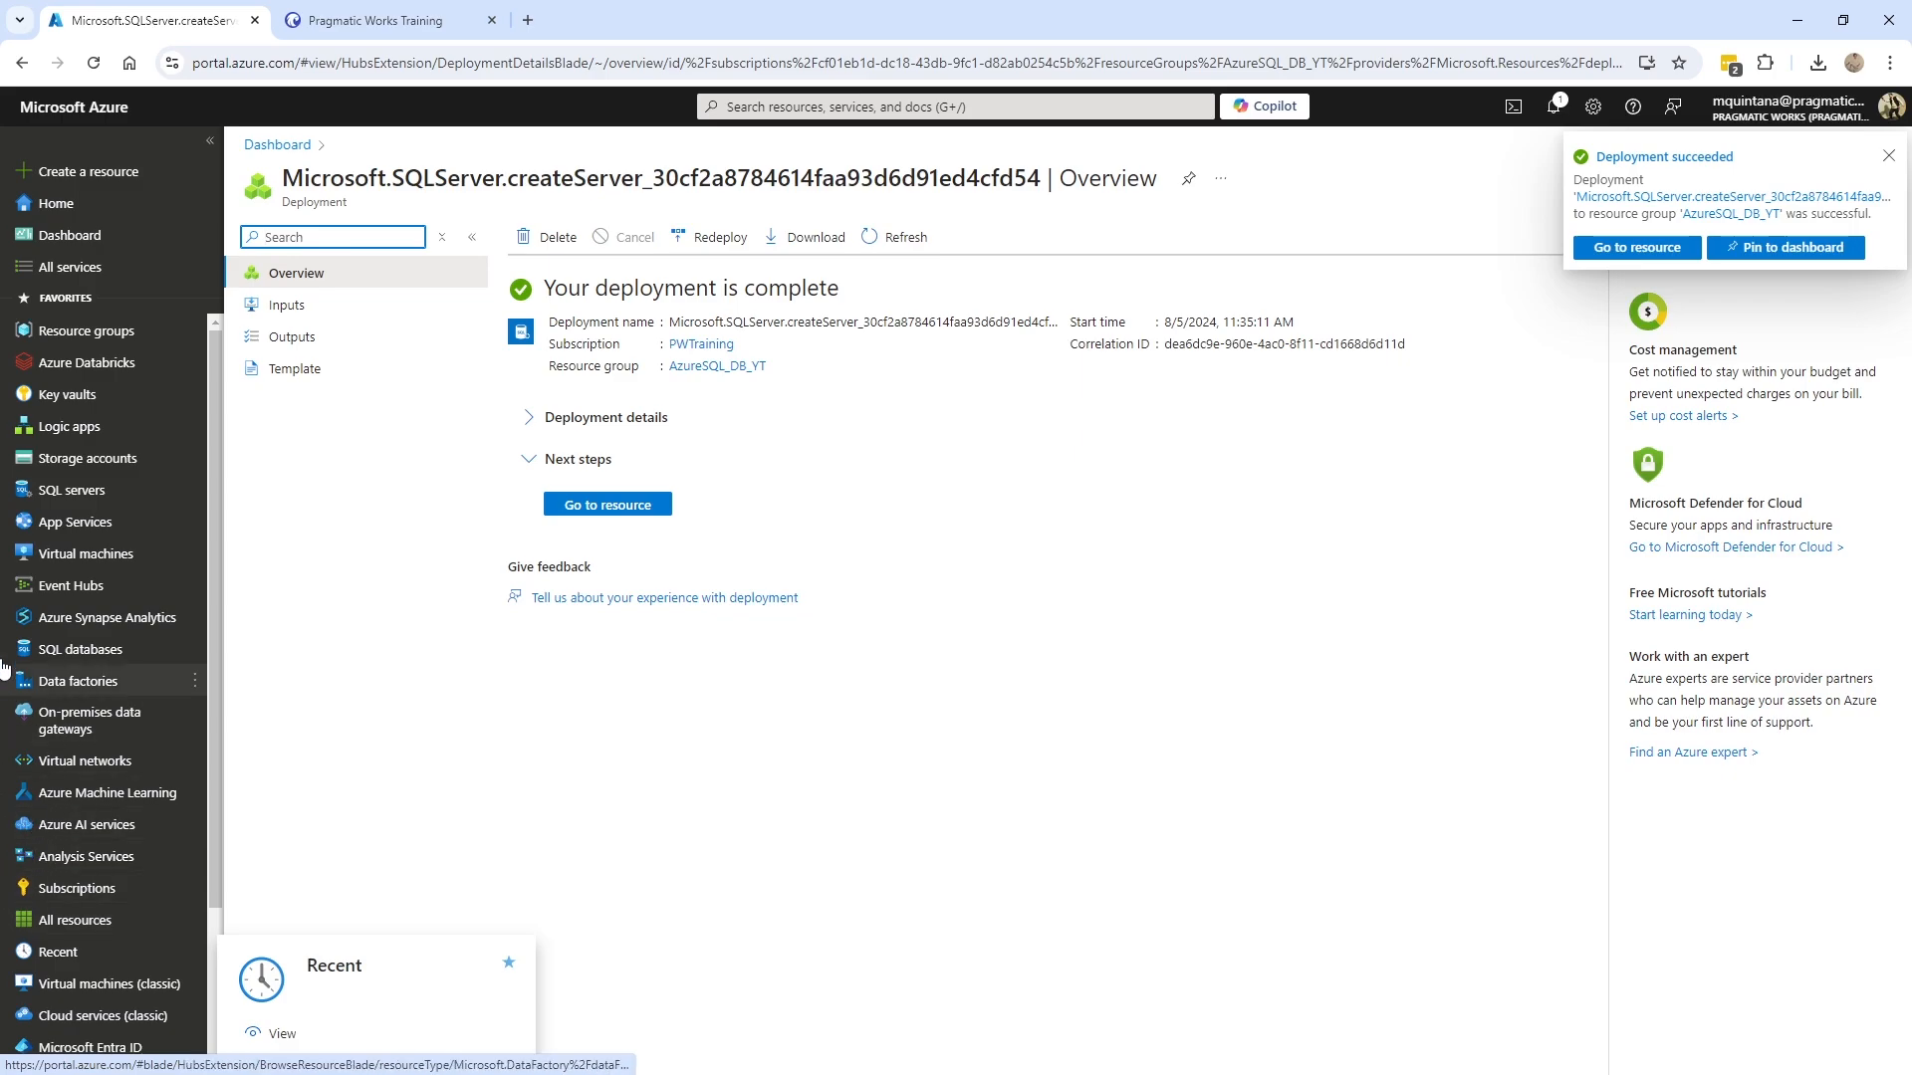
# - Return to the dashboard, where the AzureSQL_DB_YT tile now lists the pw-yt-demo-db server
pyautogui.click(69, 235)
# - Refresh the dashboard, open pw-yt-demo-db from the AzureSQL_DB_YT resource group, and expand Security
pyautogui.click(458, 209)
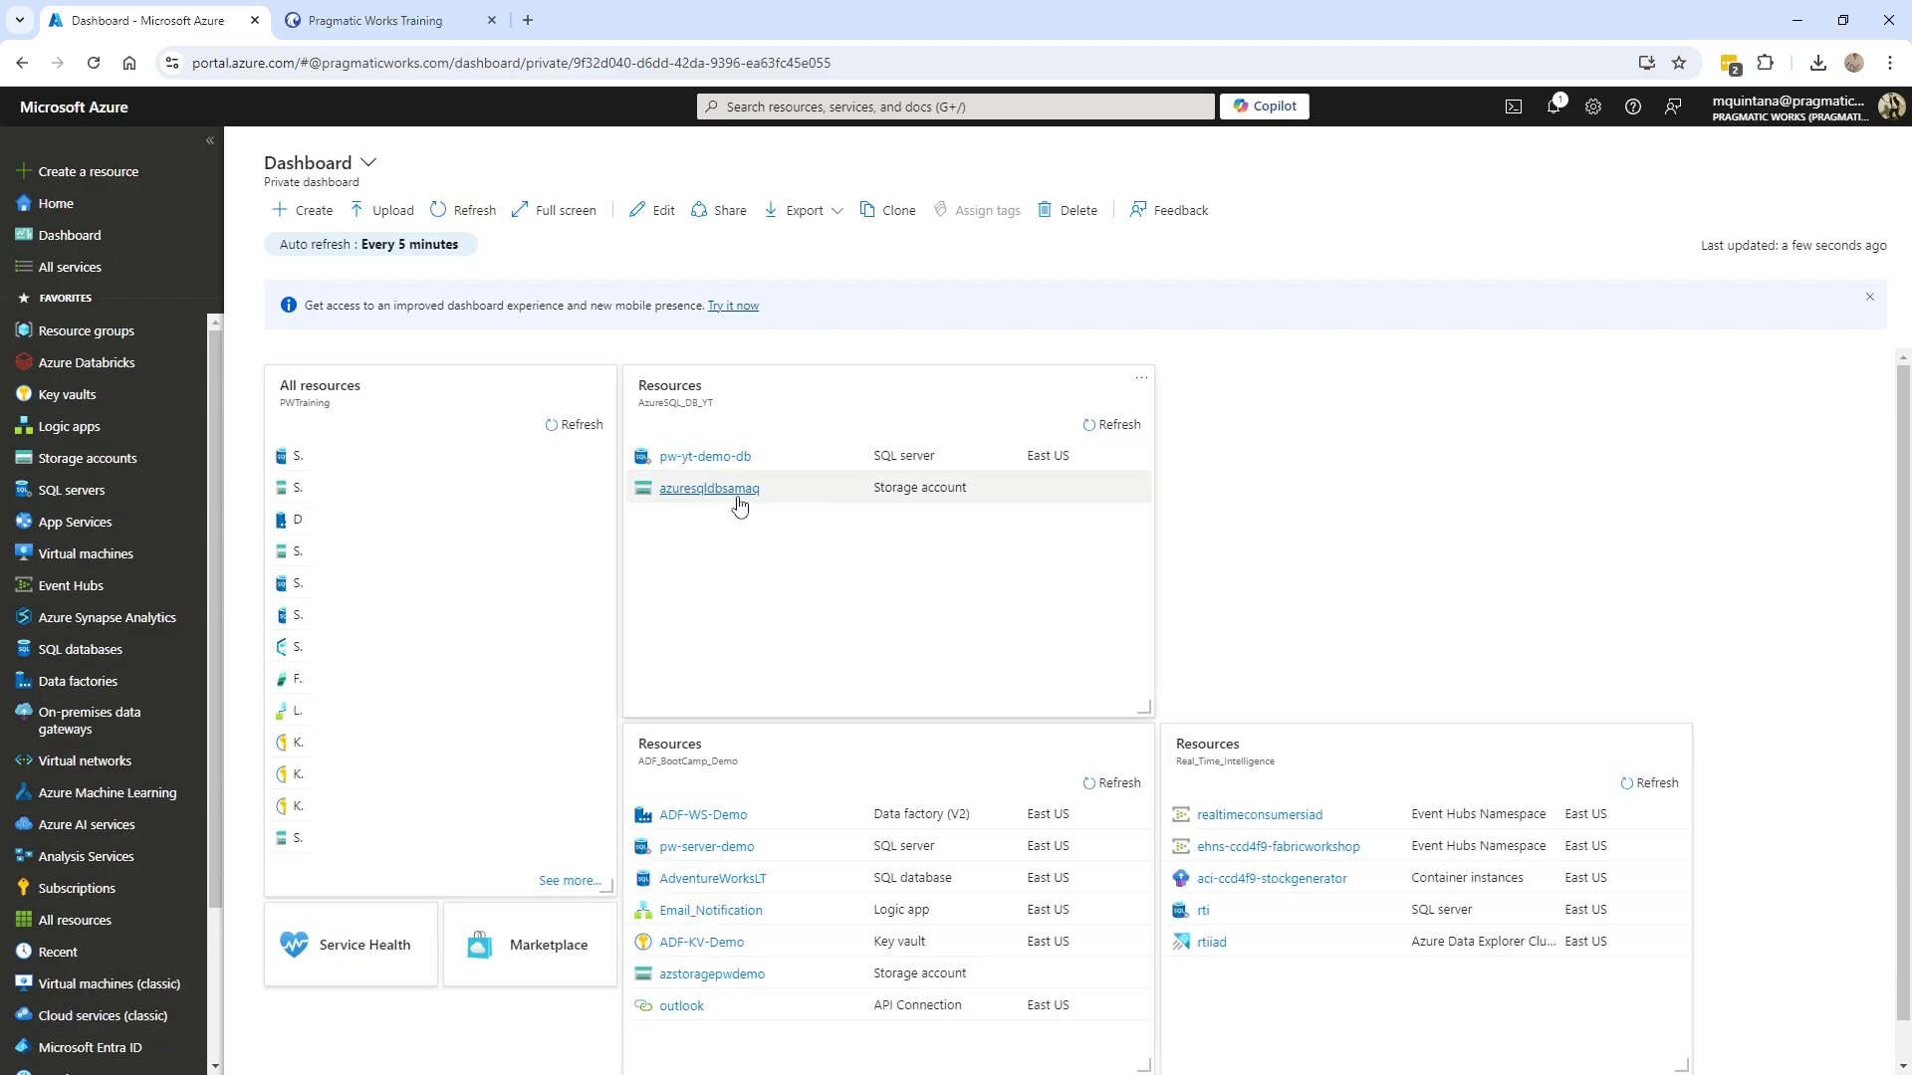
pyautogui.click(752, 436)
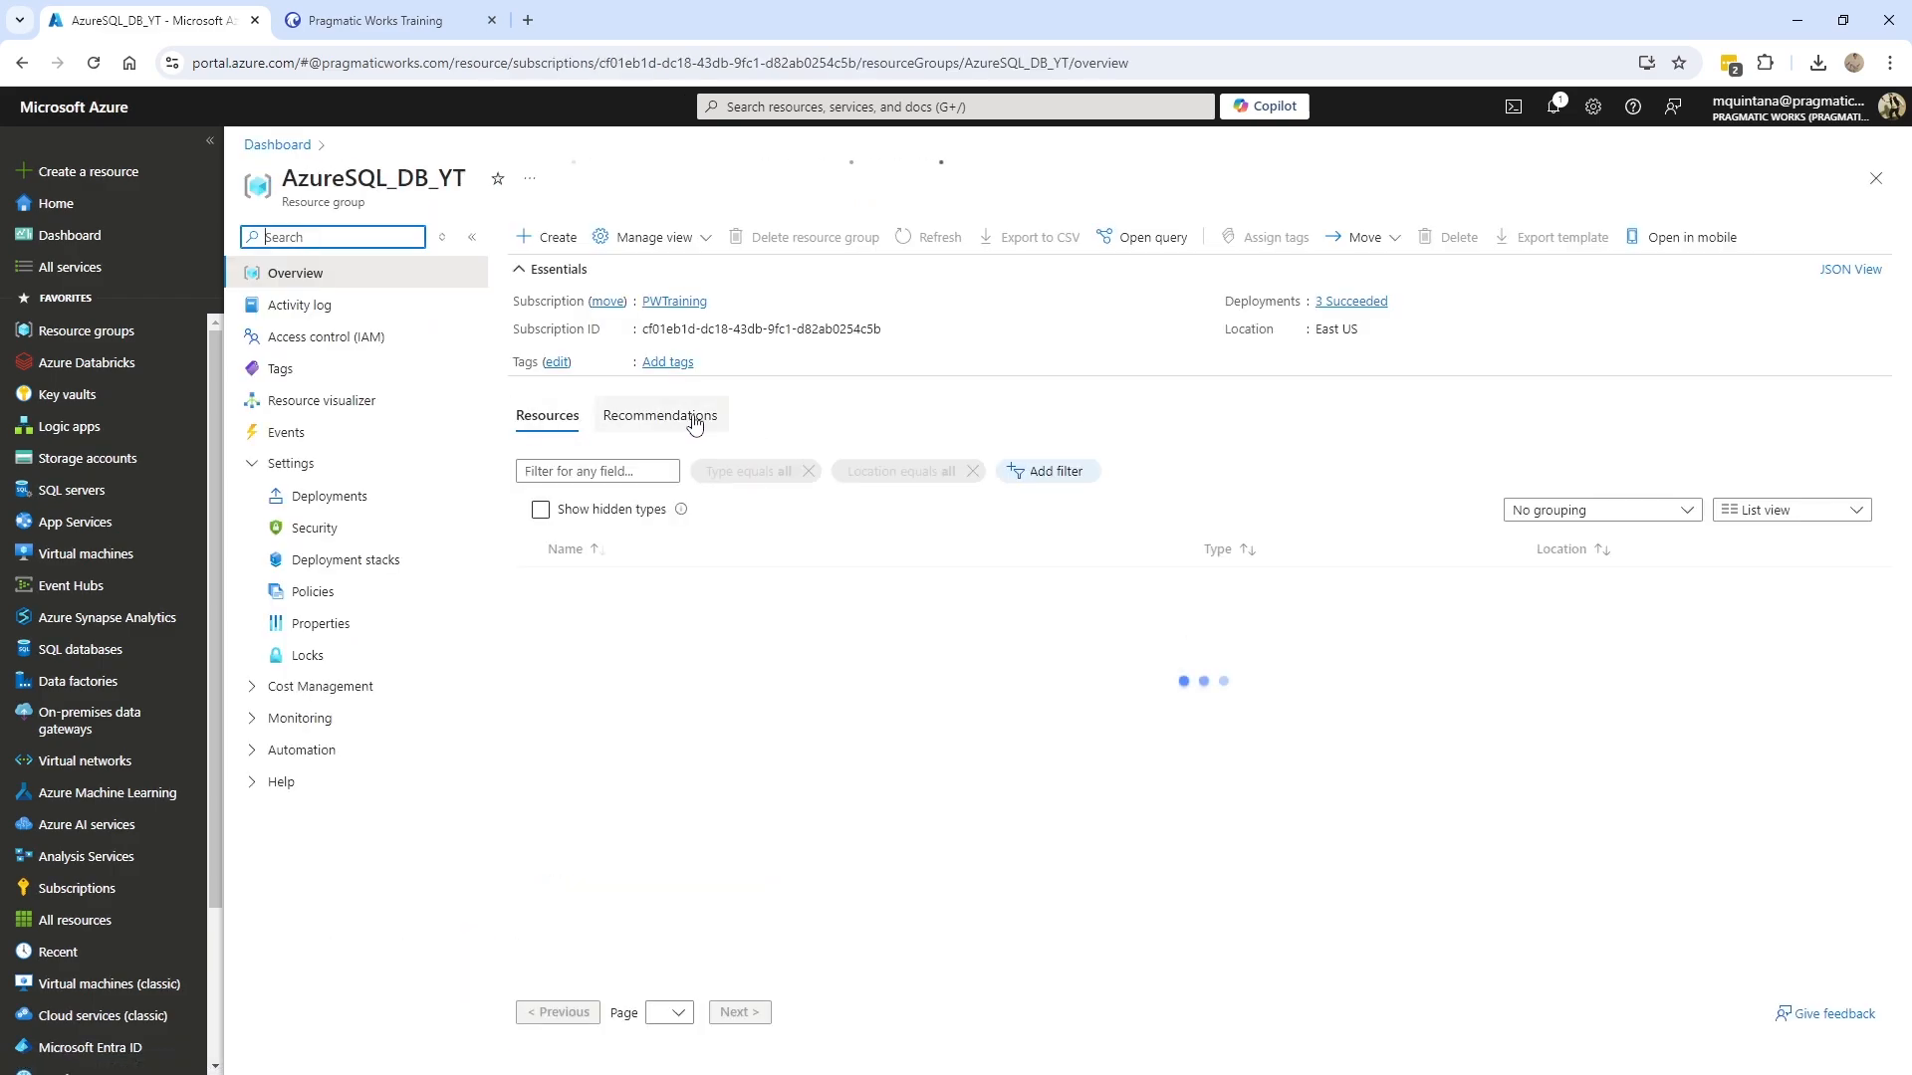
pyautogui.click(585, 624)
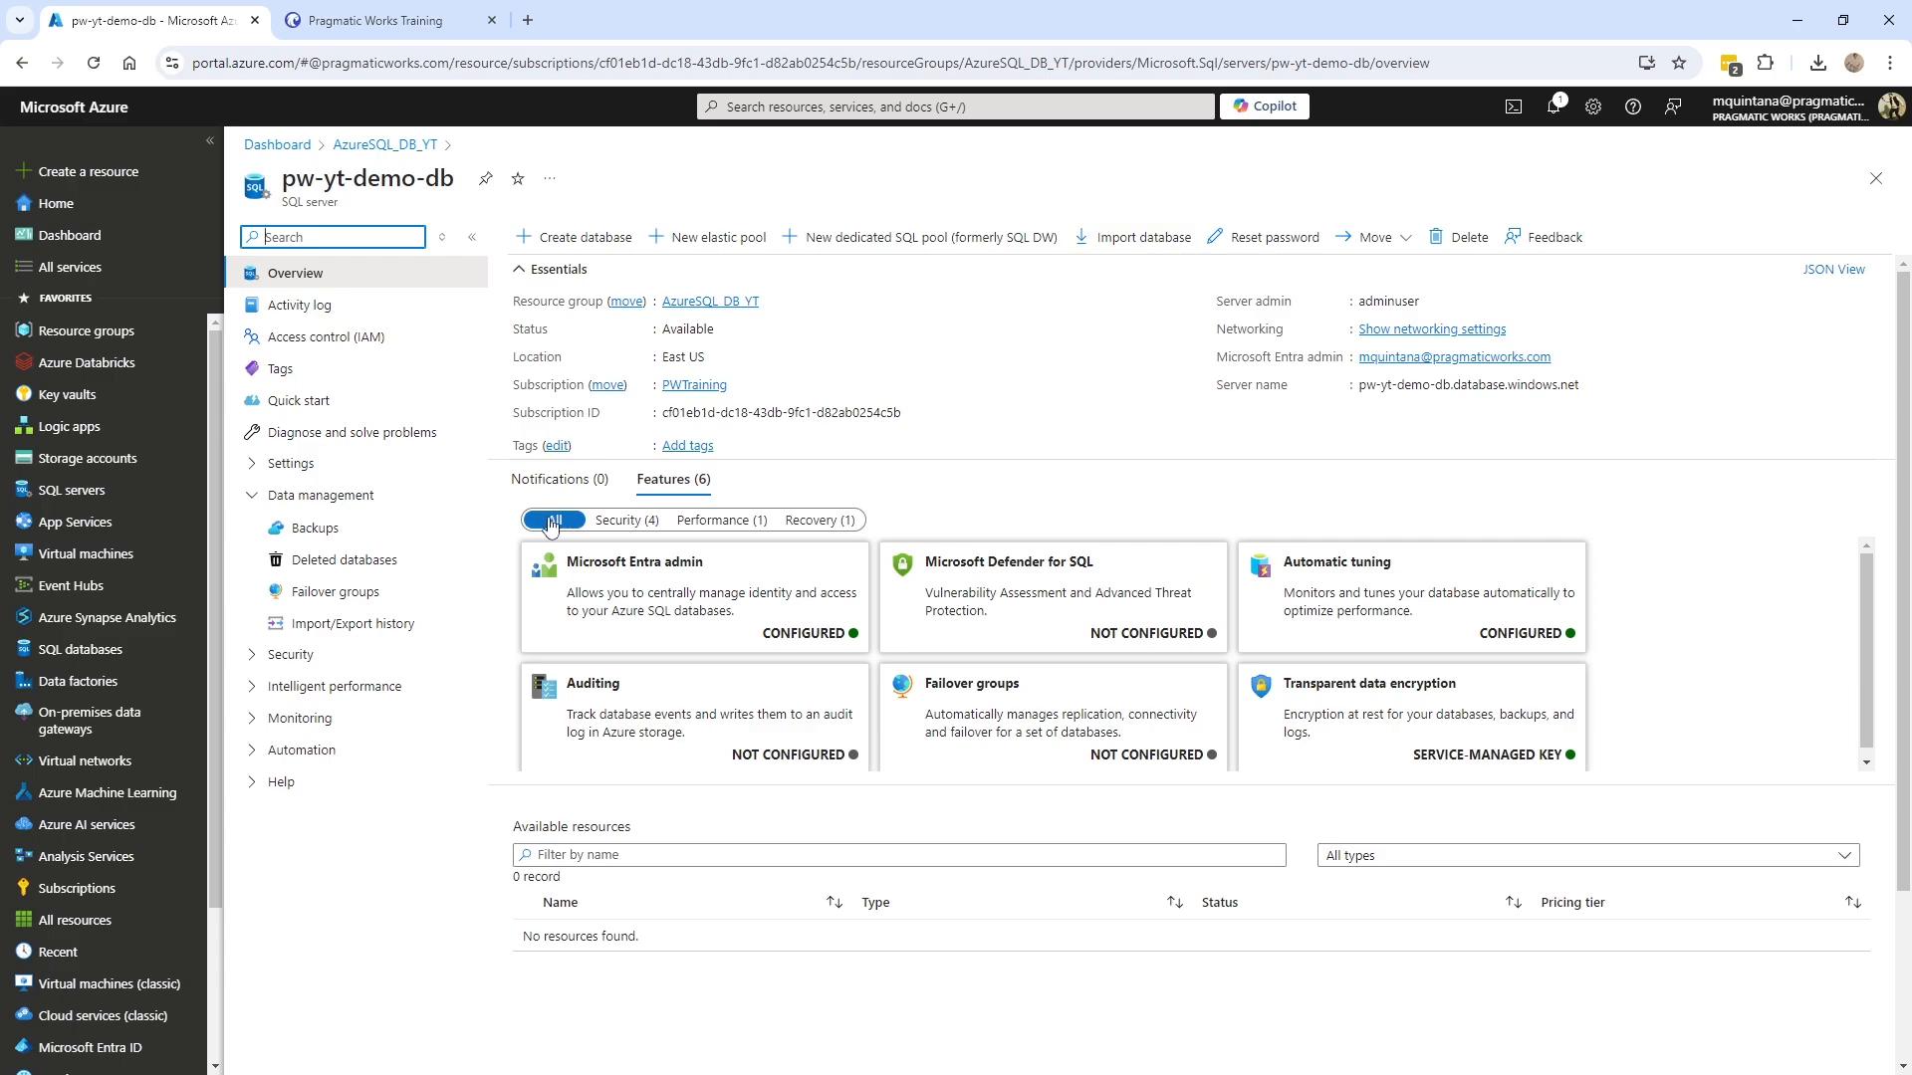
pyautogui.click(255, 497)
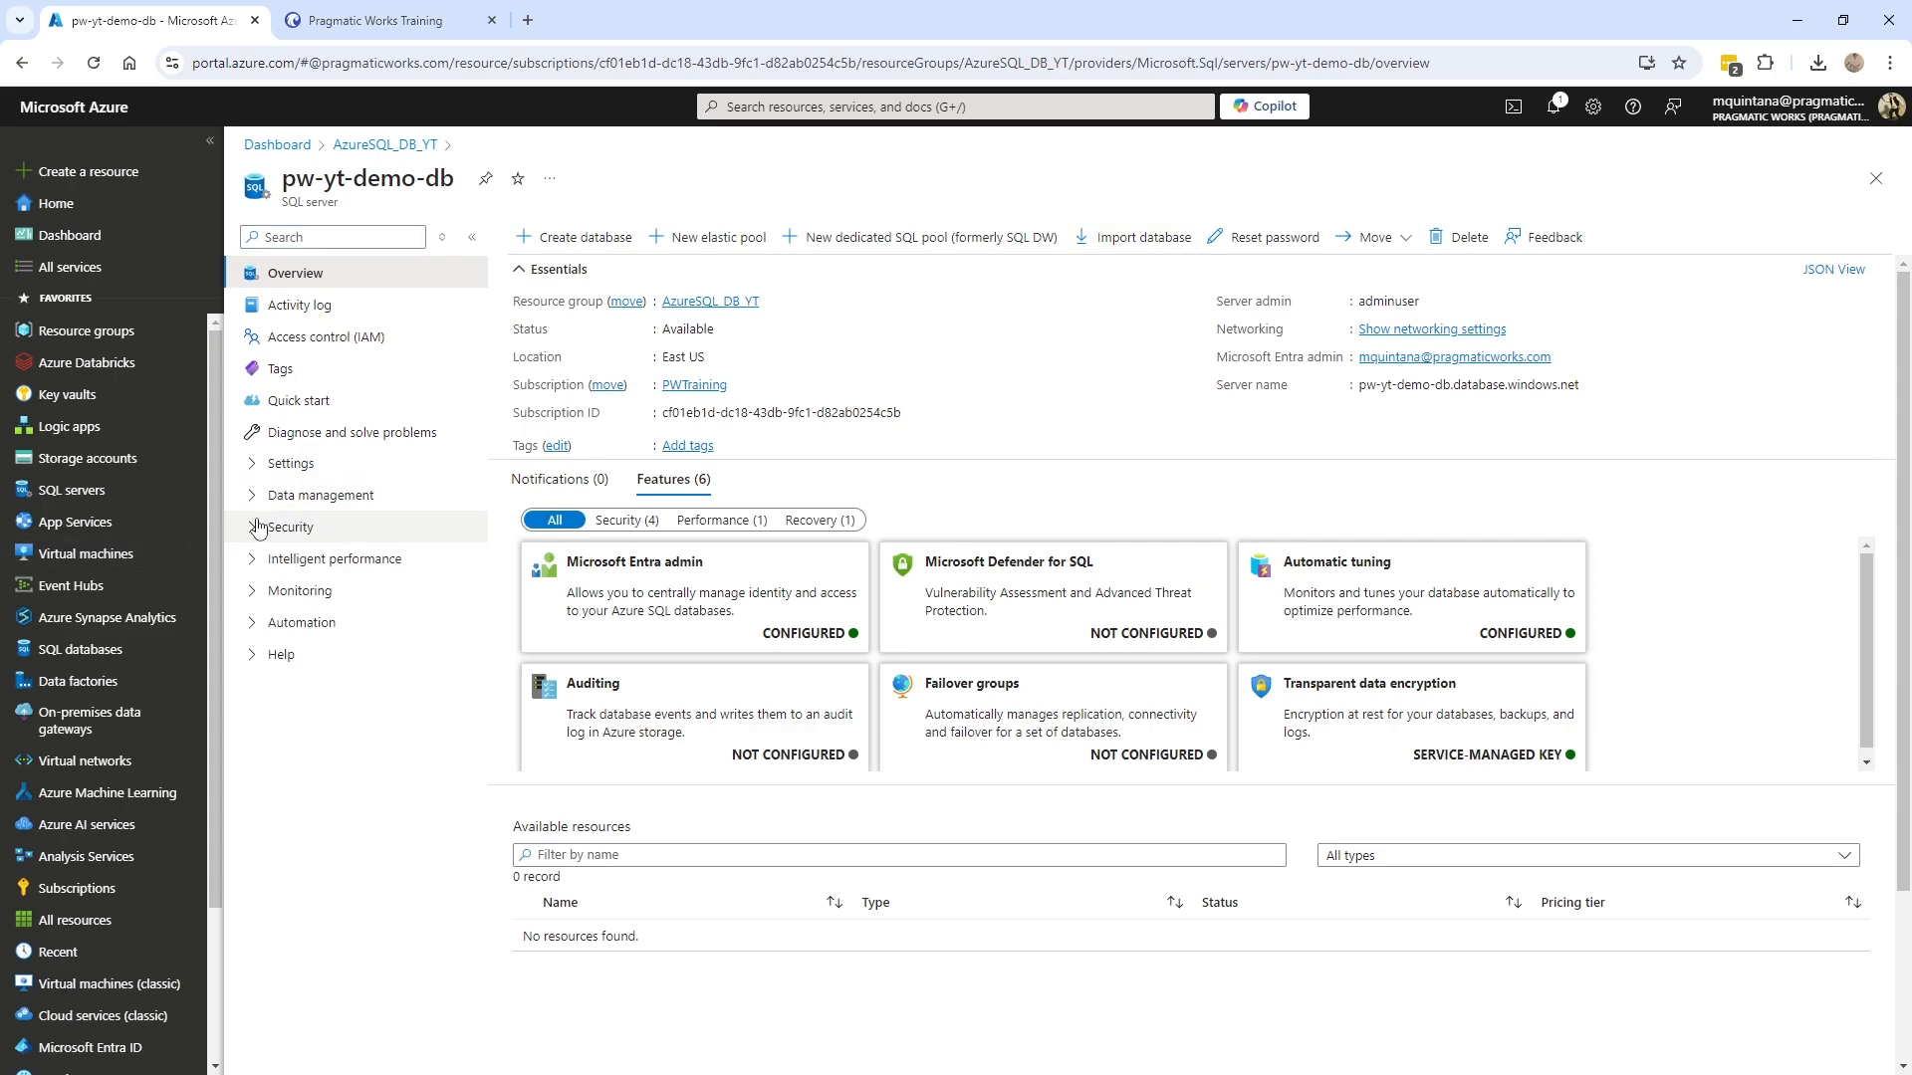
pyautogui.click(253, 528)
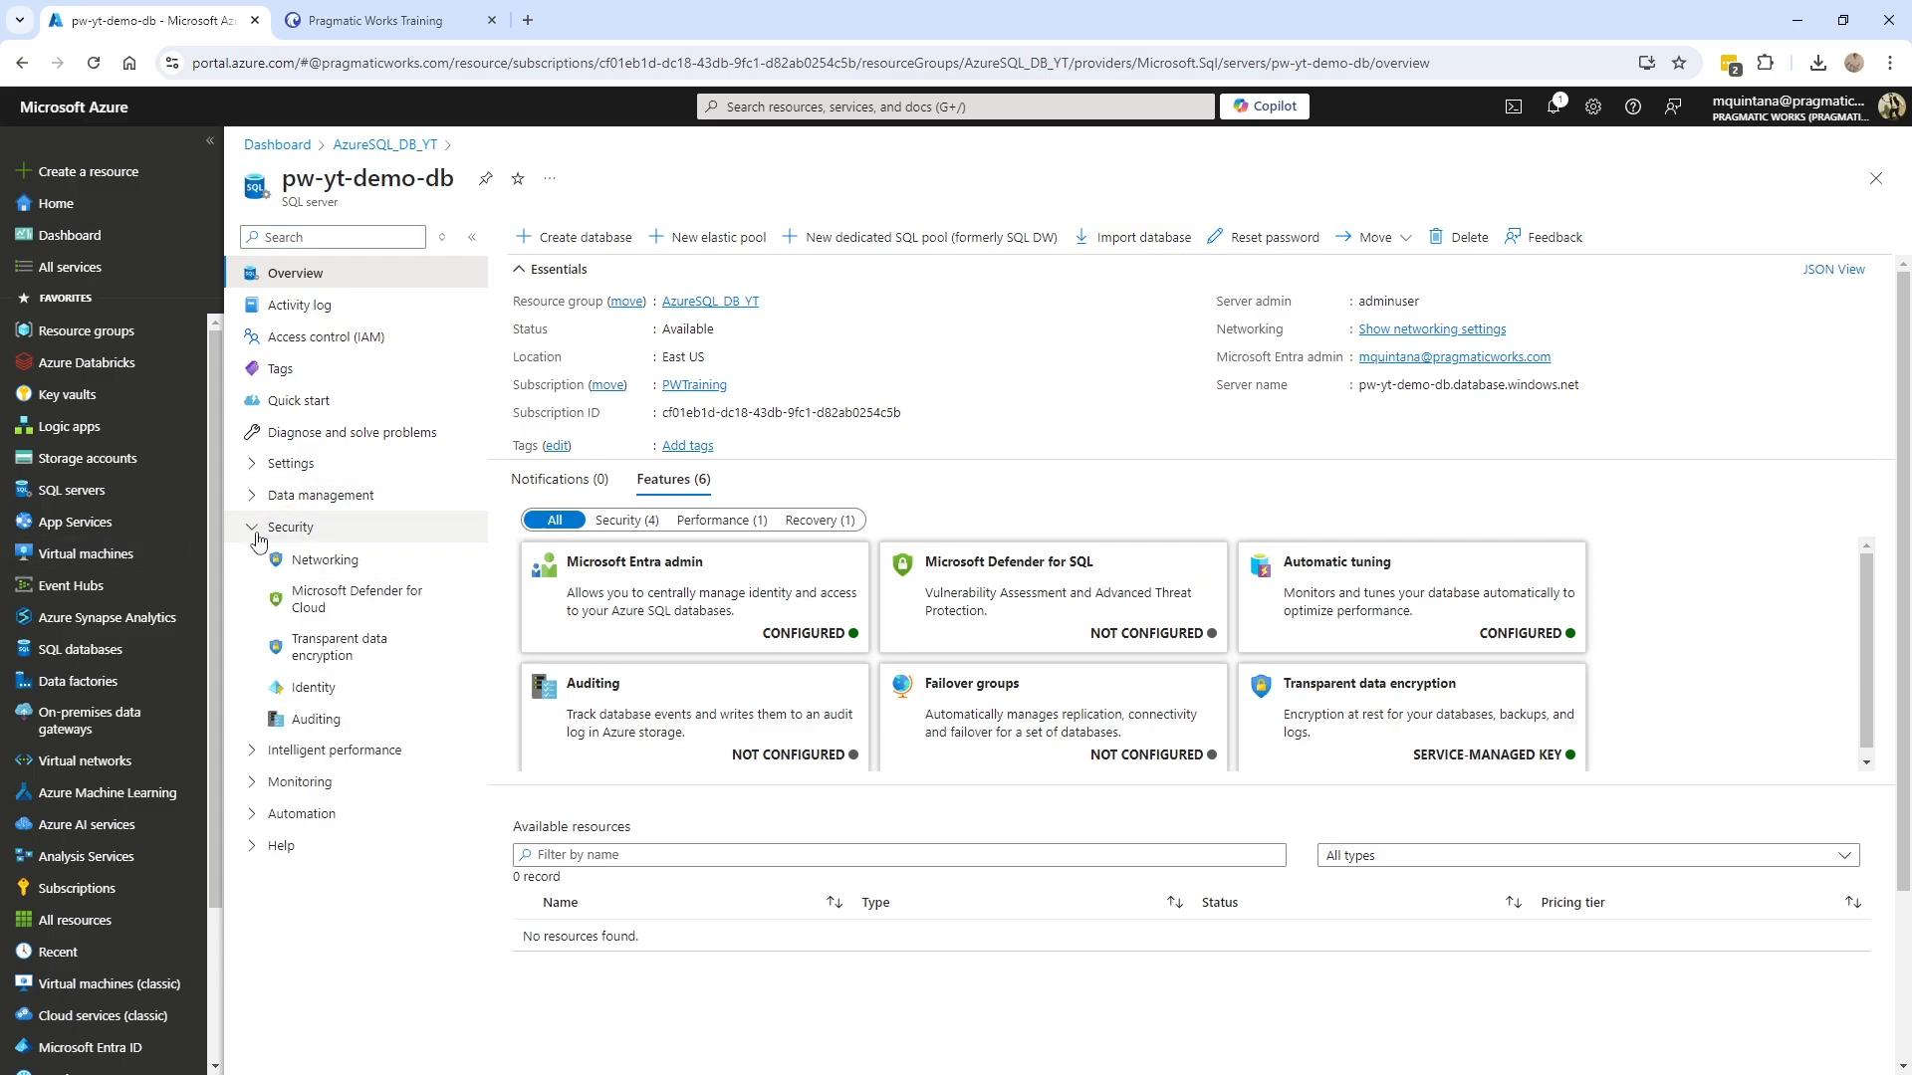
pyautogui.click(350, 568)
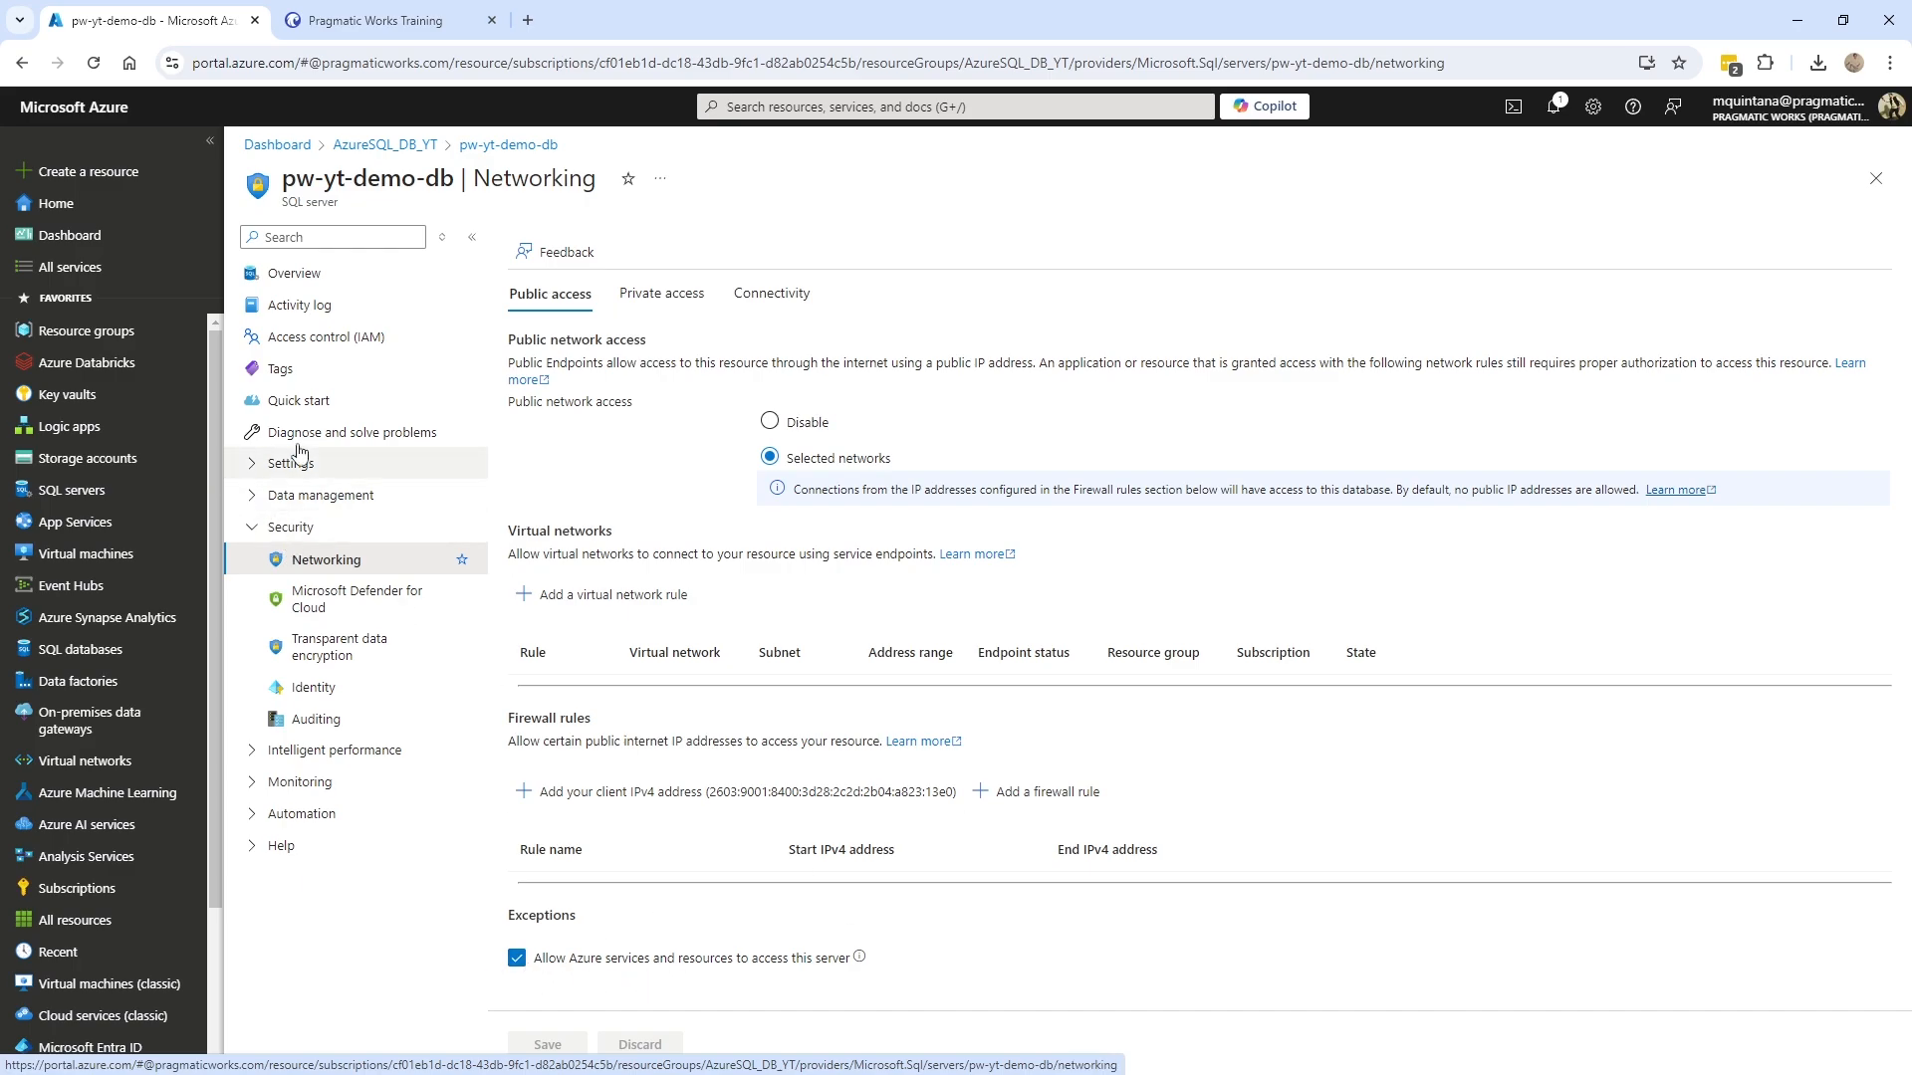
pyautogui.click(294, 272)
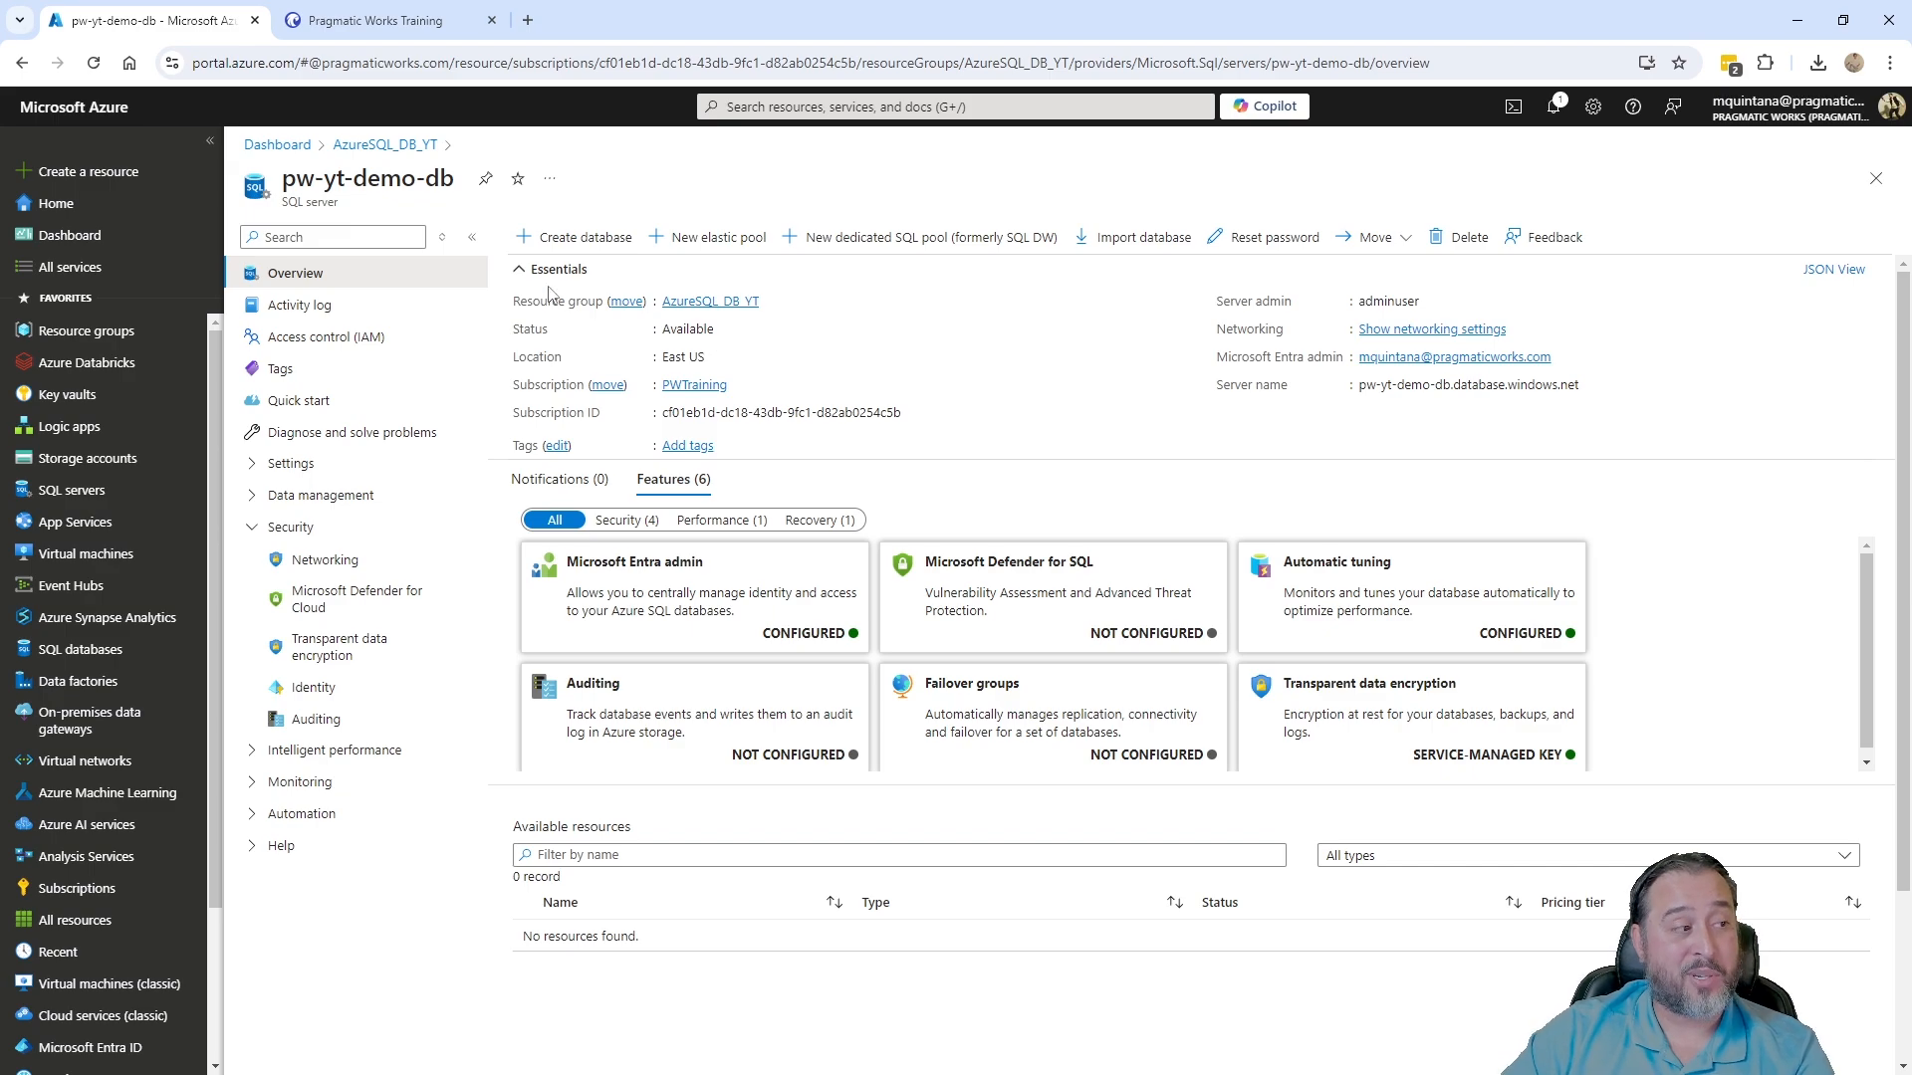
# - Start a new database on pw-yt-demo-db and enter AdventureWorksLT as its name
pyautogui.click(598, 247)
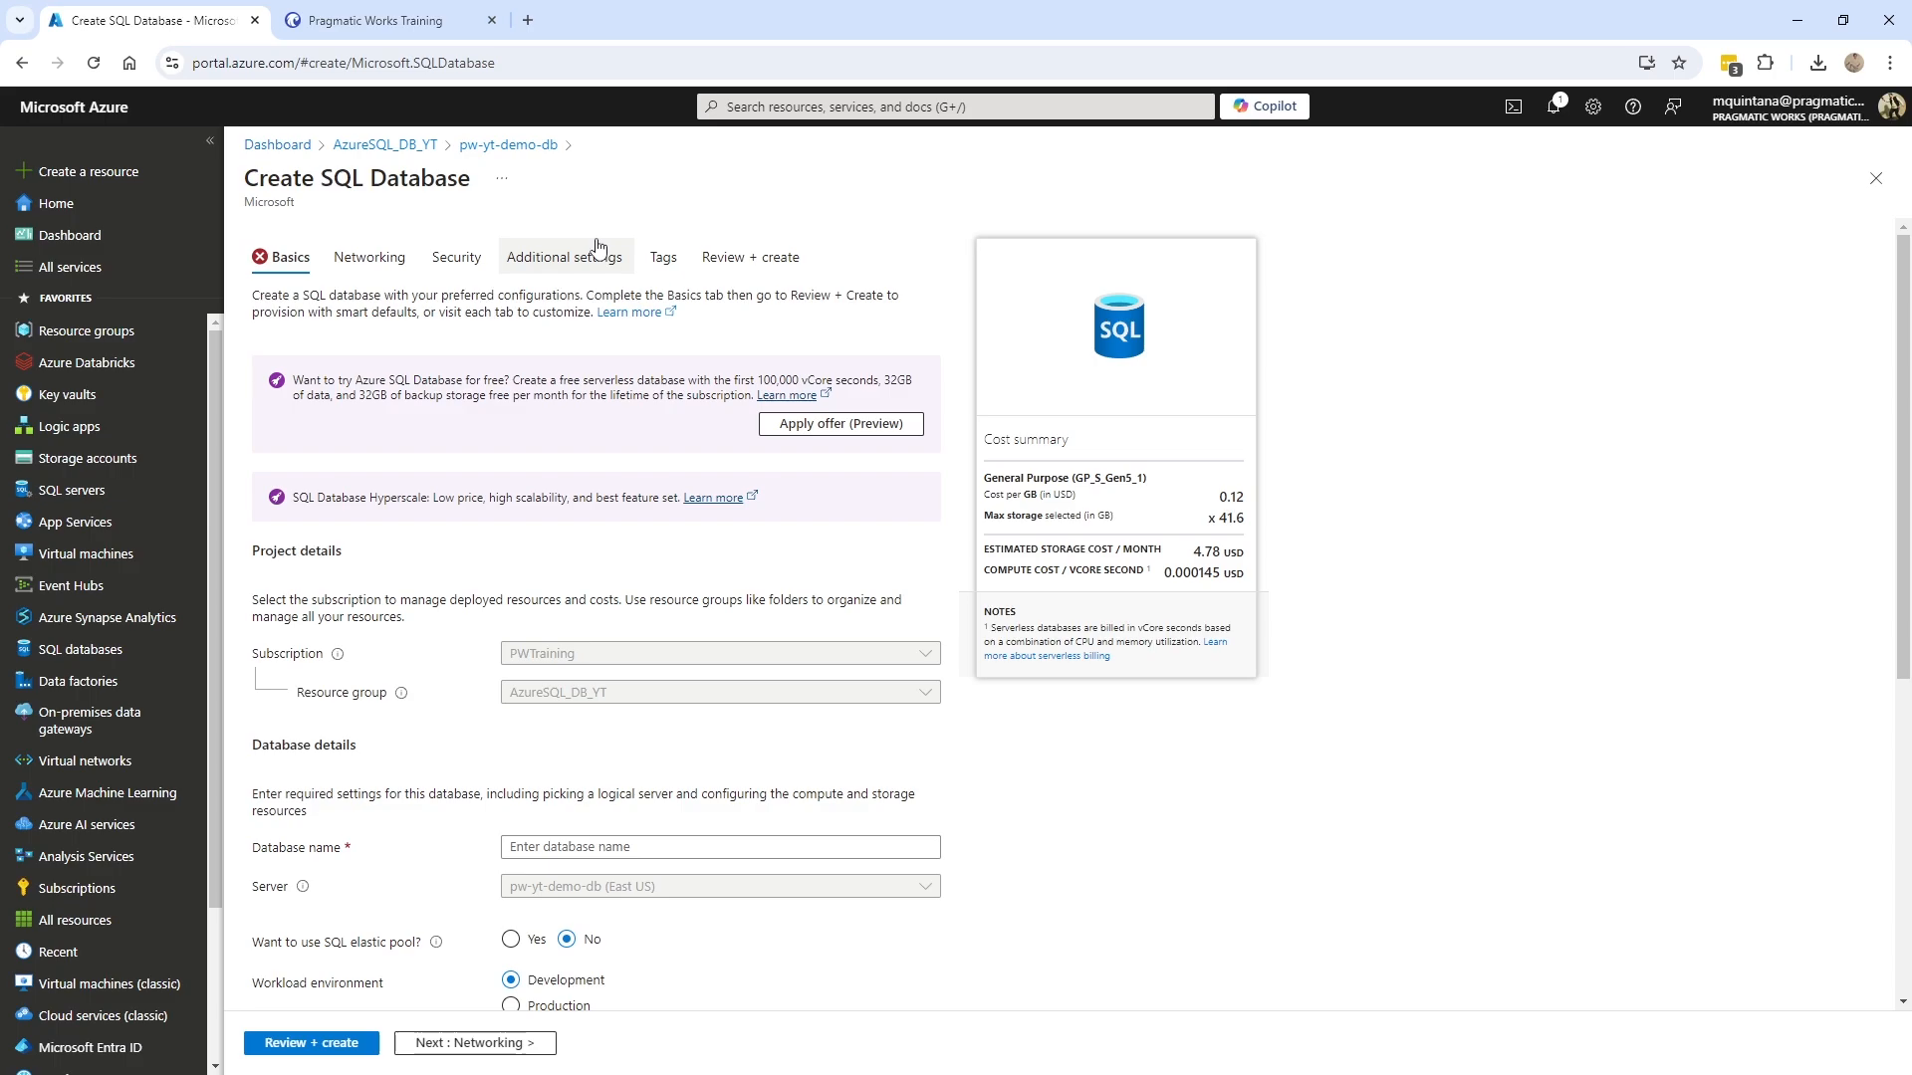
pyautogui.scroll(-2, 500, 676)
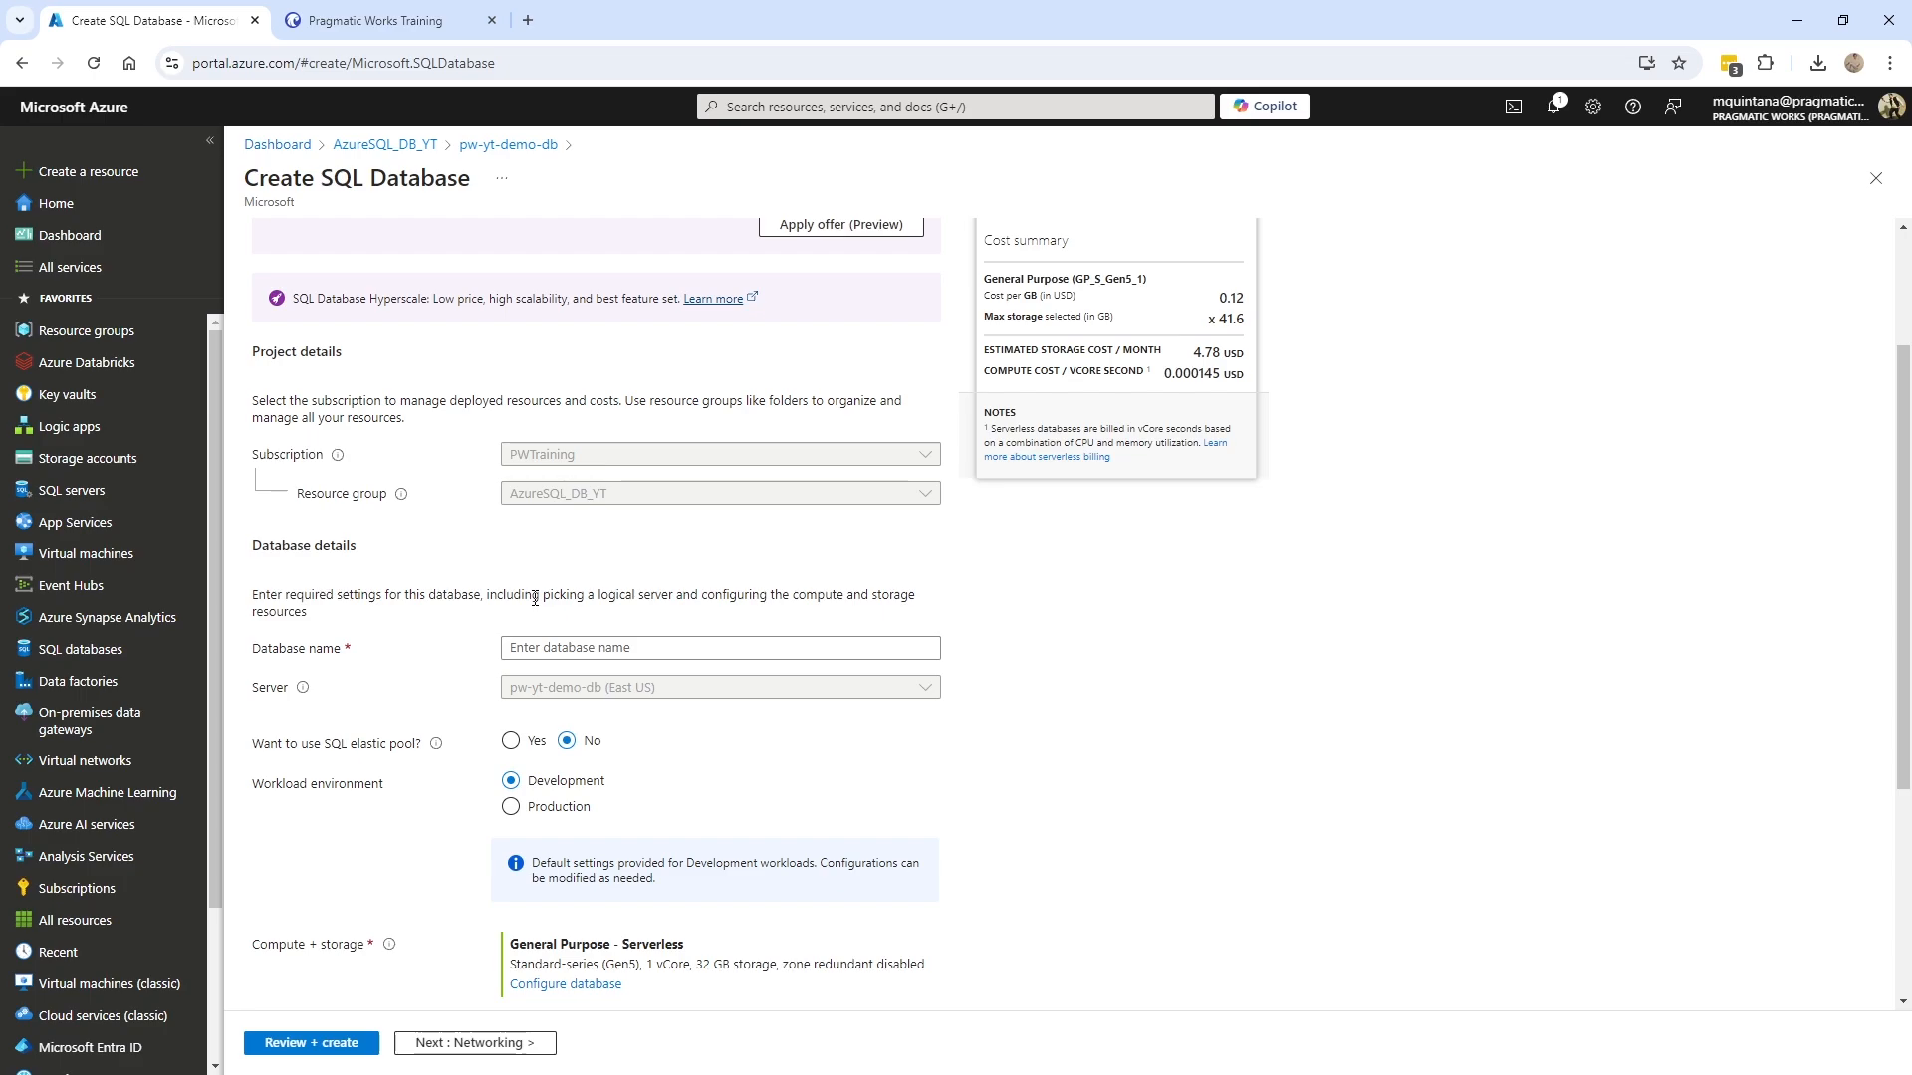
pyautogui.click(569, 647)
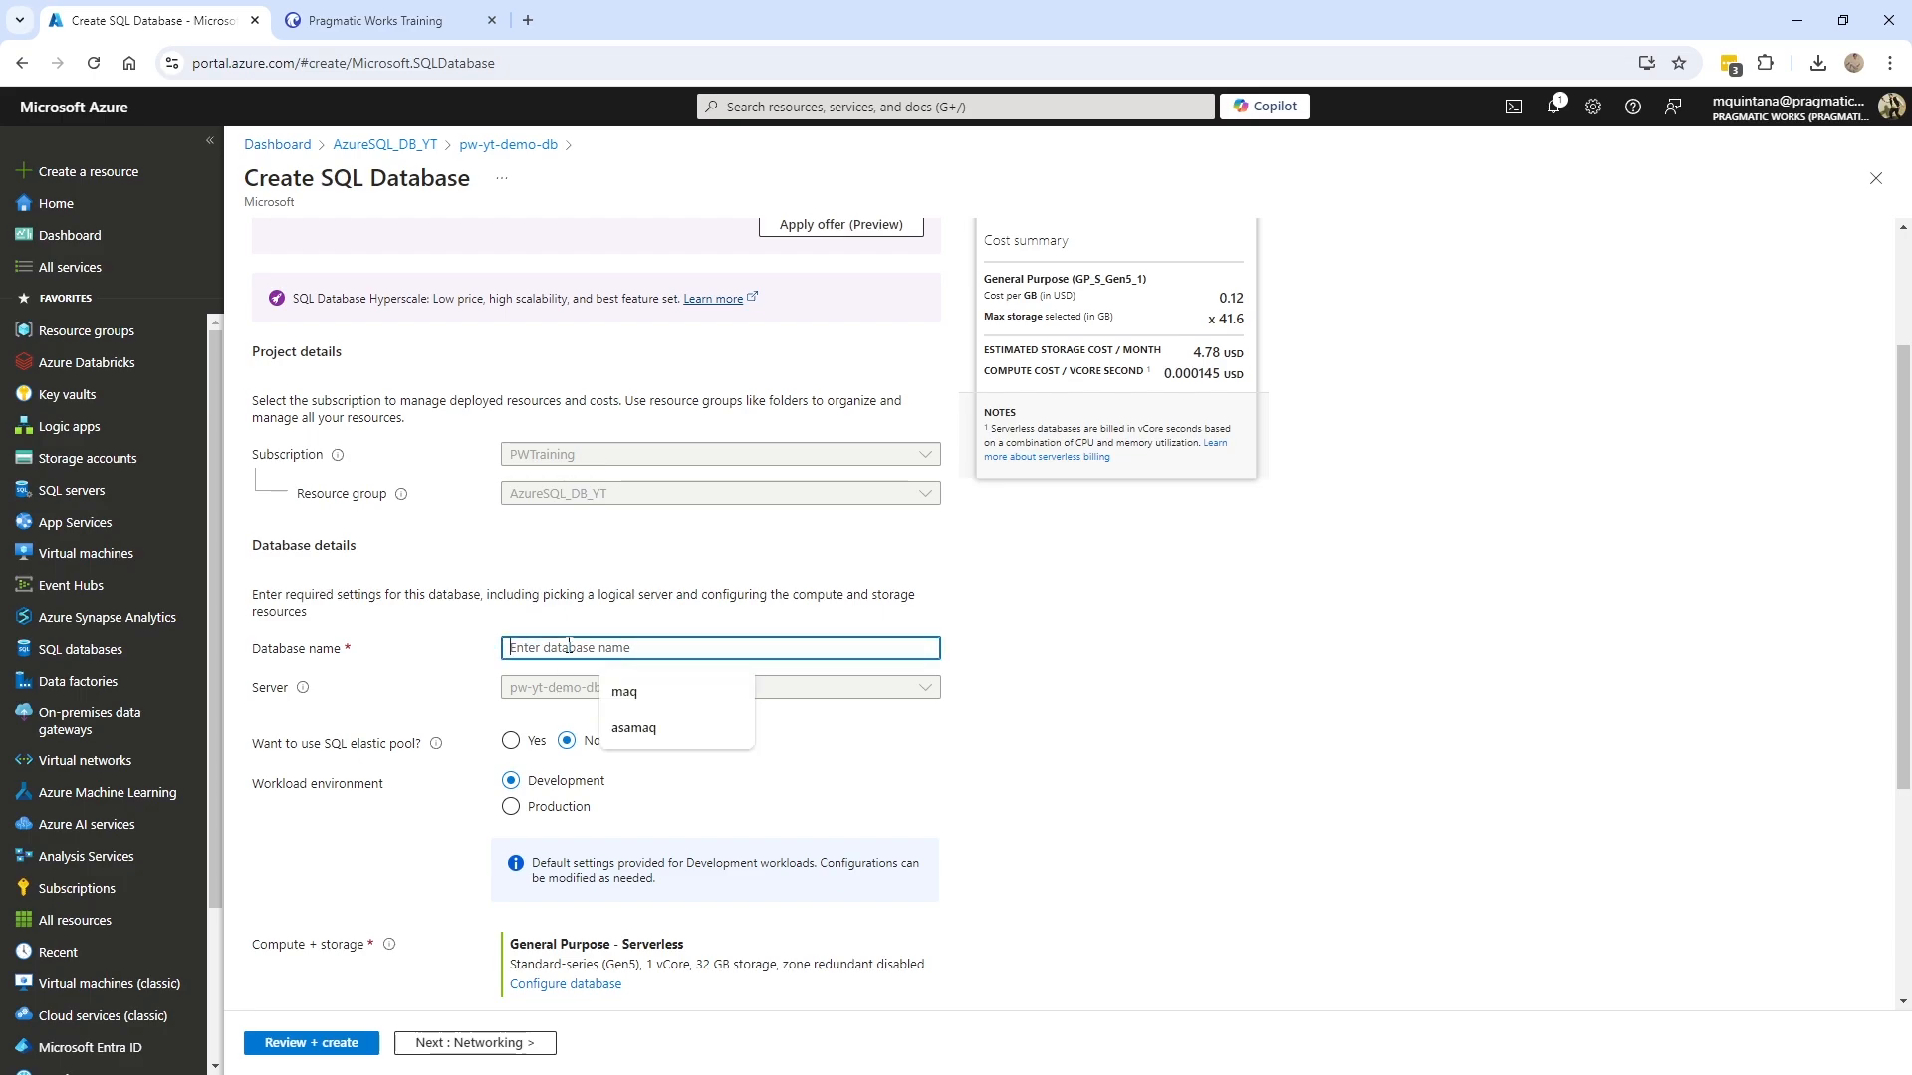
pyautogui.write('Adv')
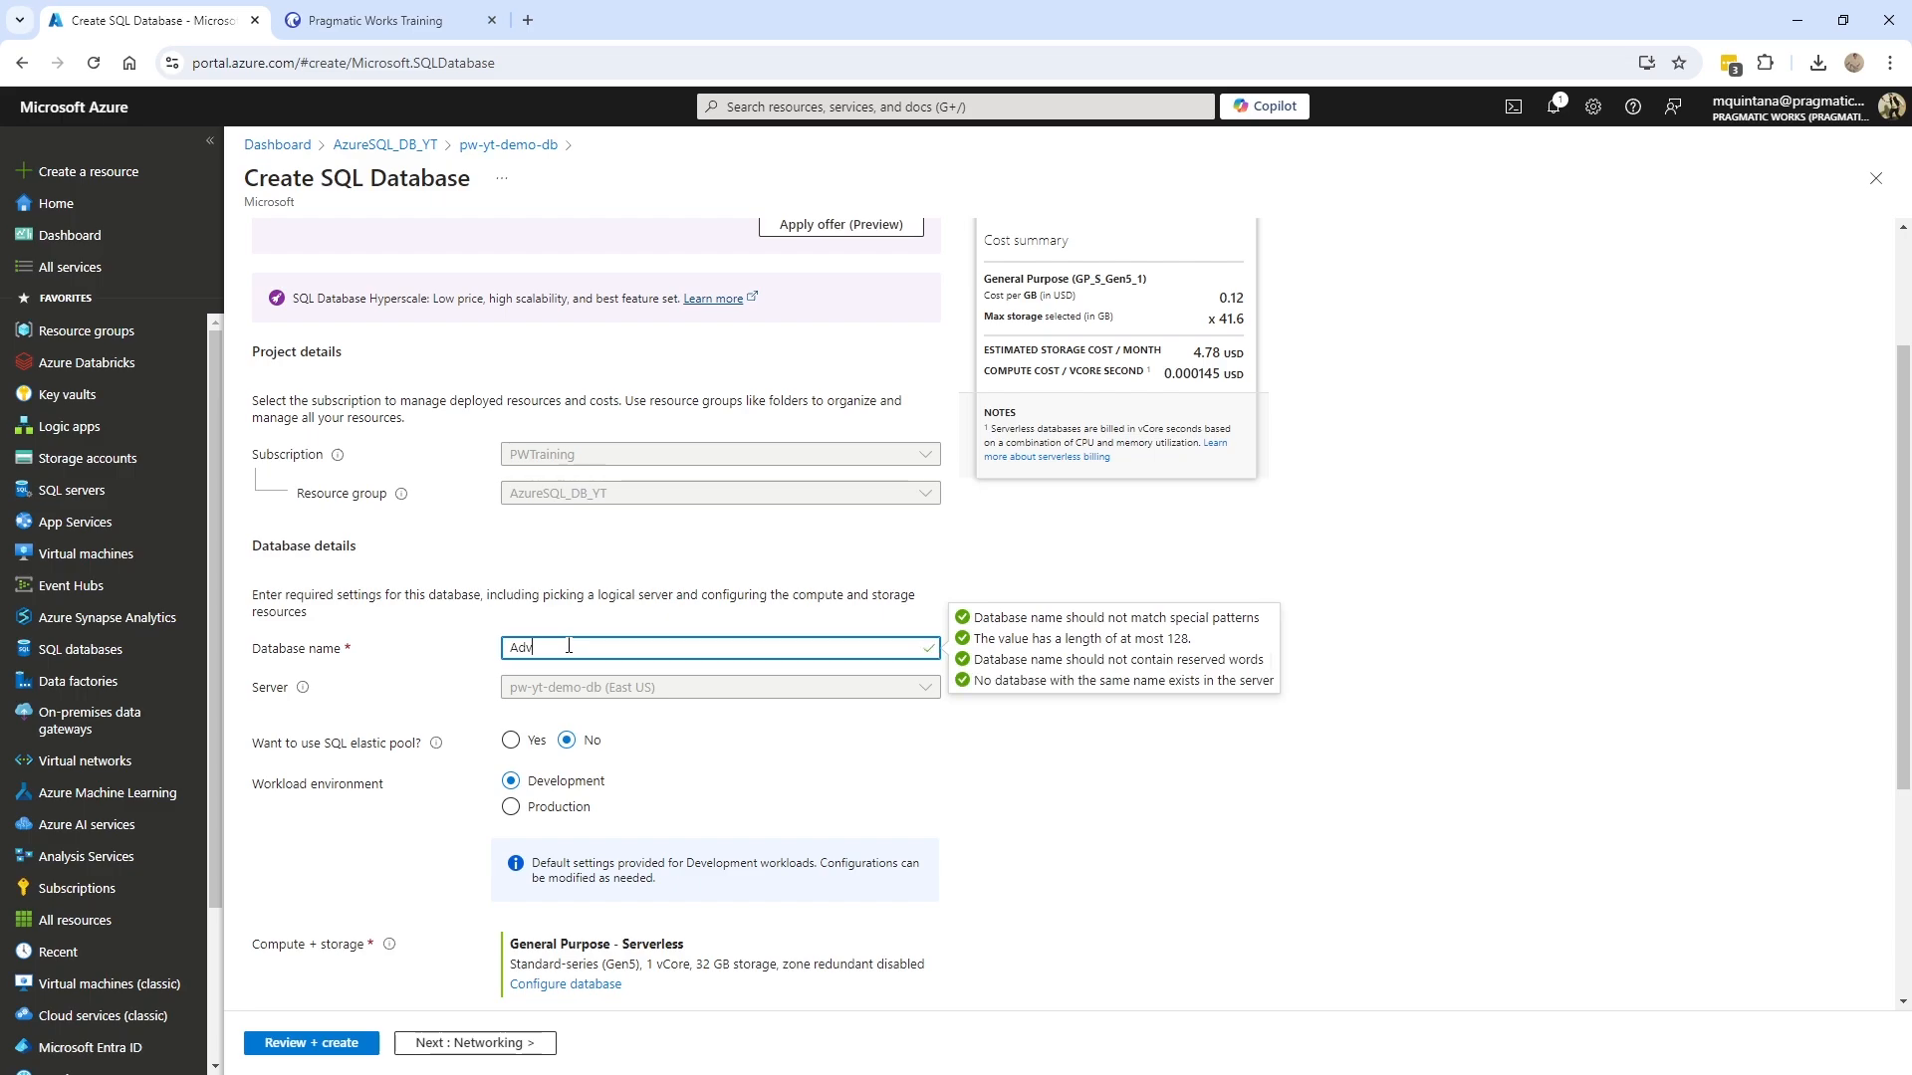
pyautogui.write('entureWorksLT')
pyautogui.moveTo(654, 689); pyautogui.dragTo(503, 705)
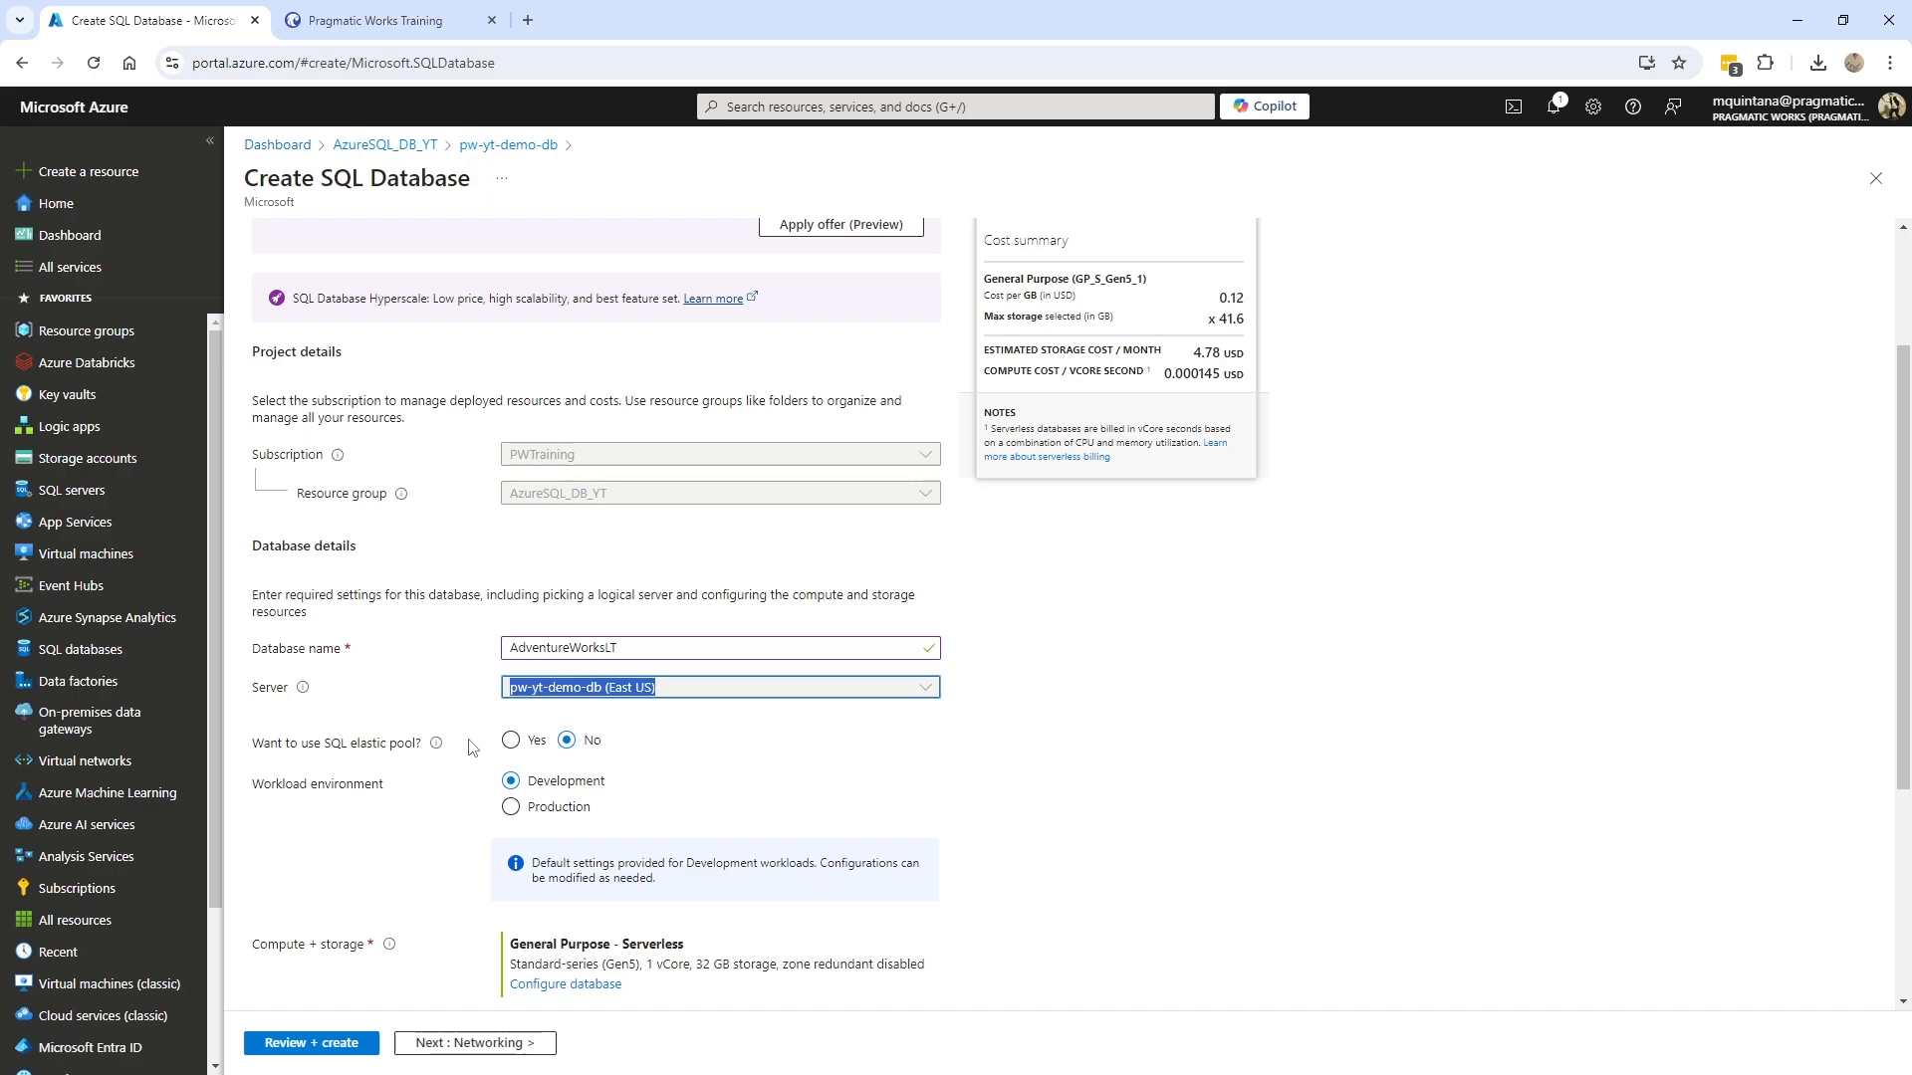
pyautogui.scroll(-2, 841, 778)
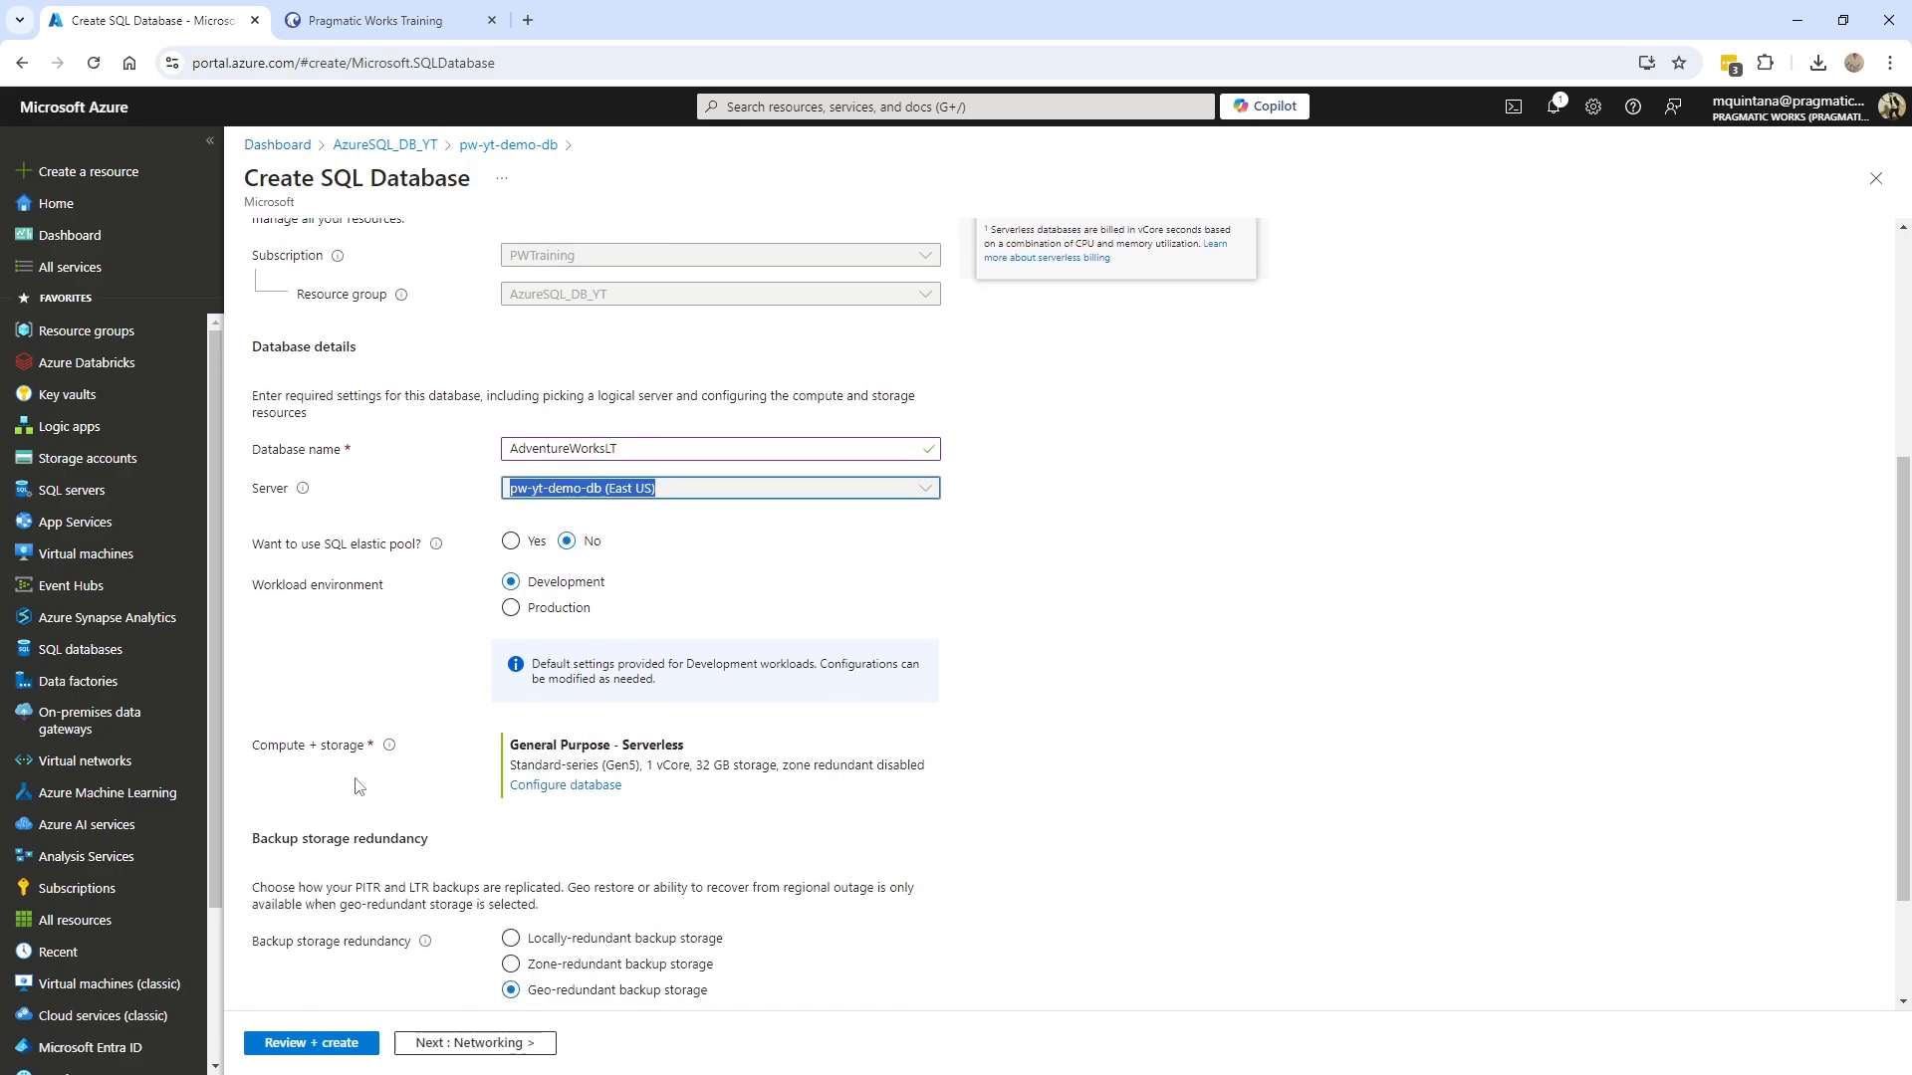
pyautogui.scroll(-1, 358, 786)
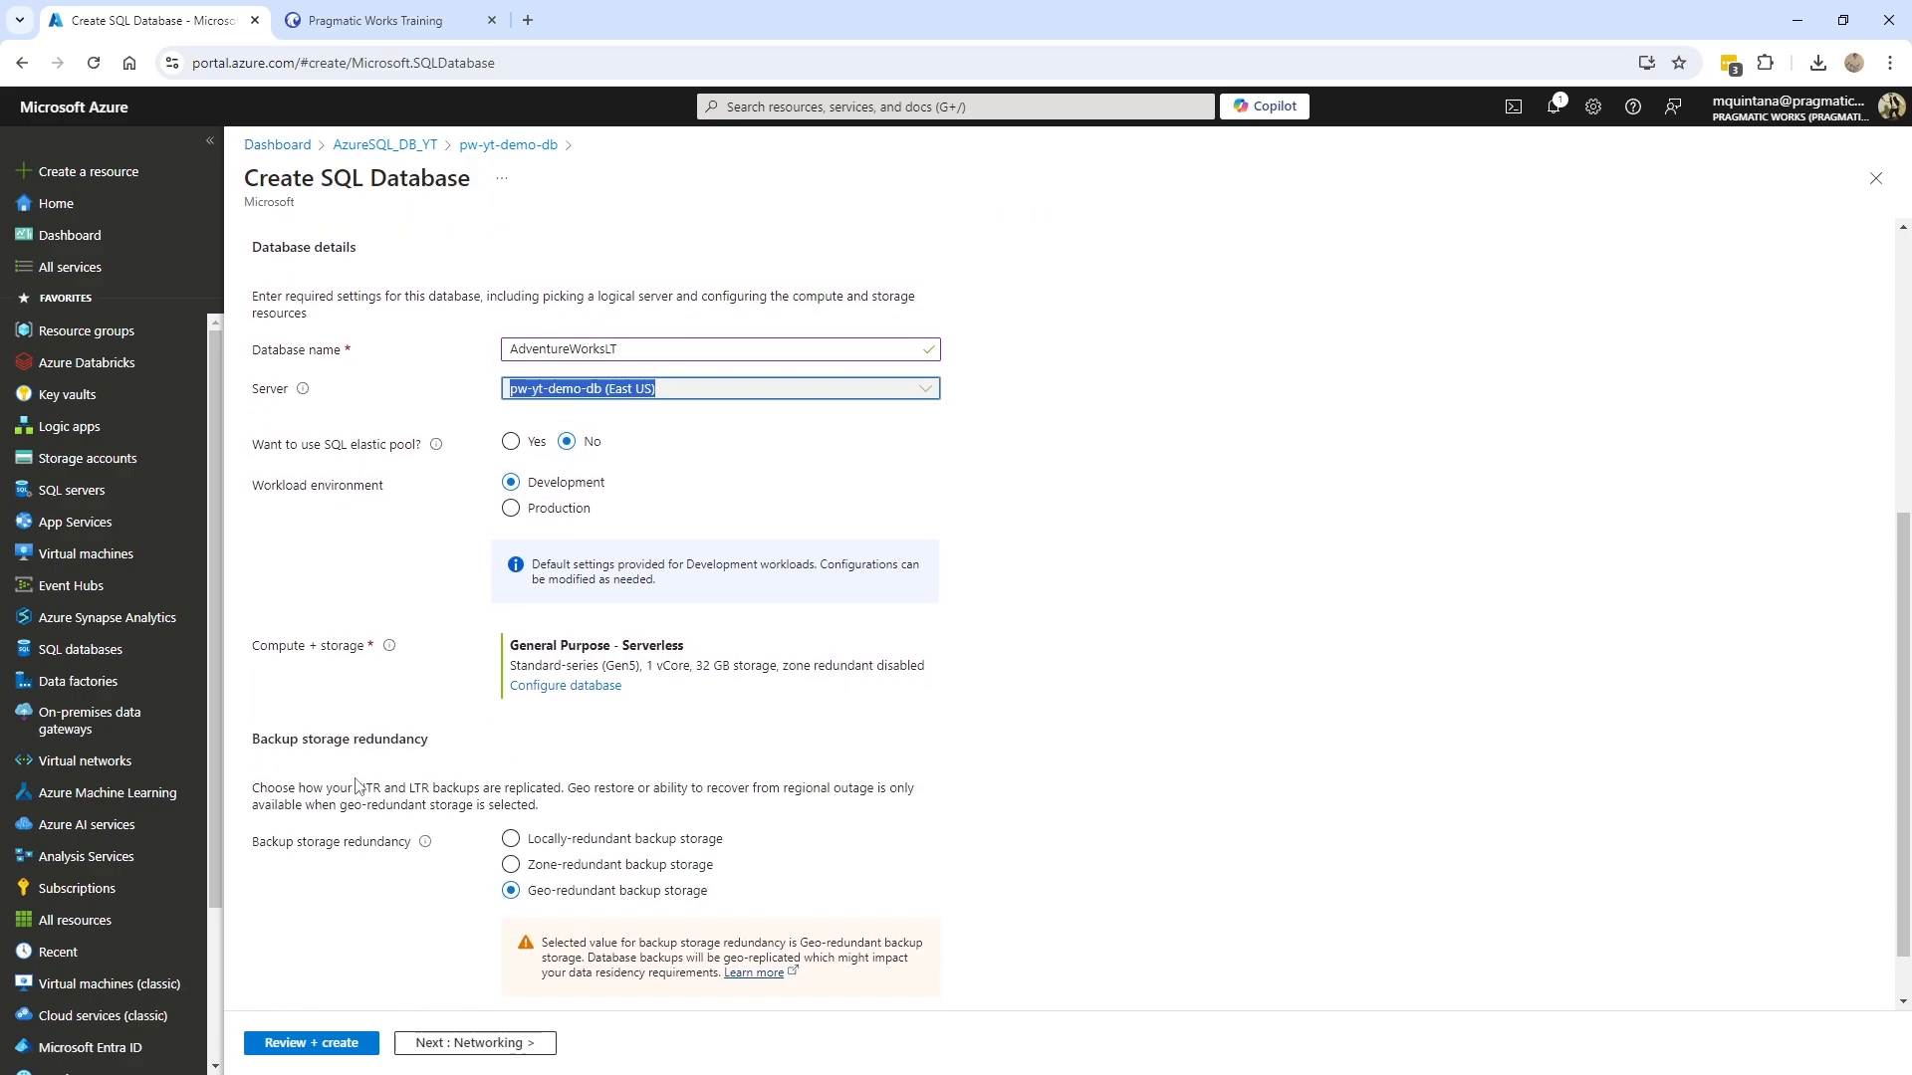
# - In the compute configuration, compare provisioned and serverless compute, ending on serverless
pyautogui.click(598, 687)
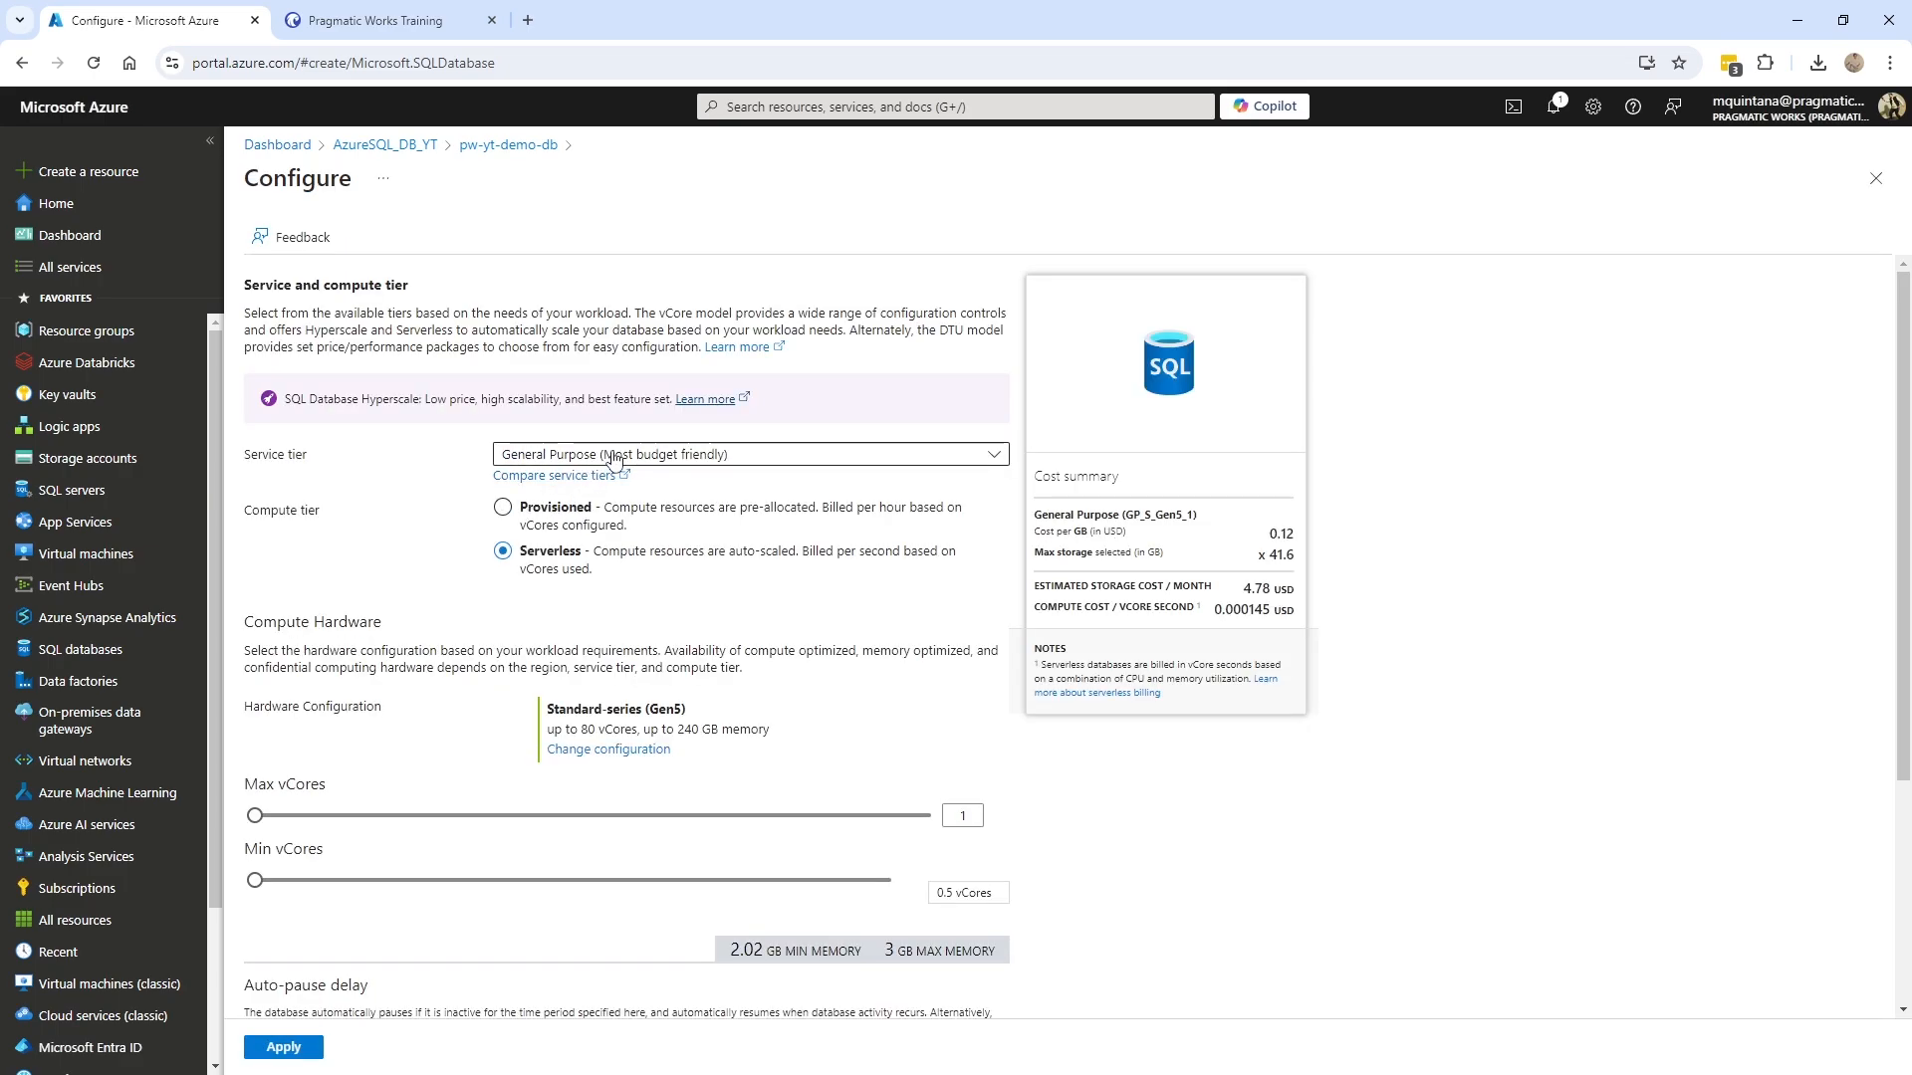
pyautogui.click(503, 507)
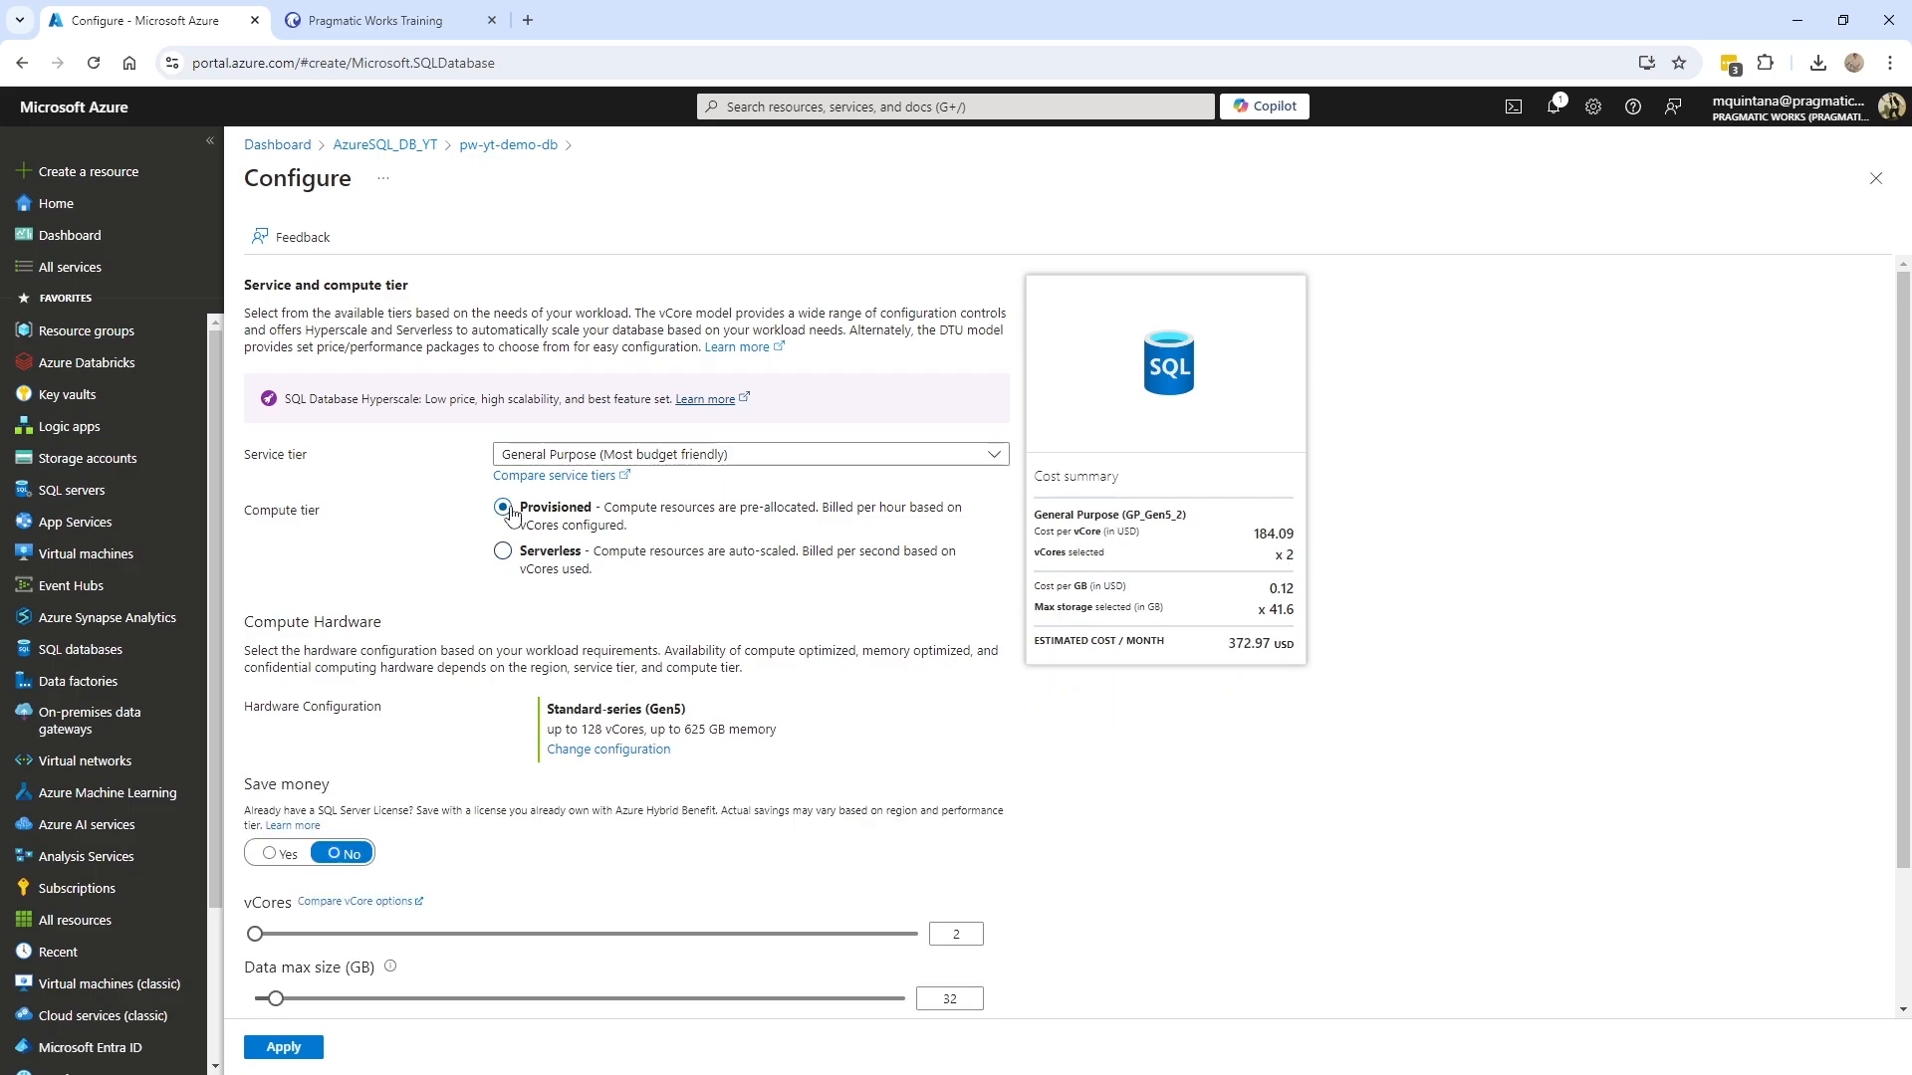
pyautogui.click(510, 557)
pyautogui.click(514, 520)
pyautogui.click(504, 554)
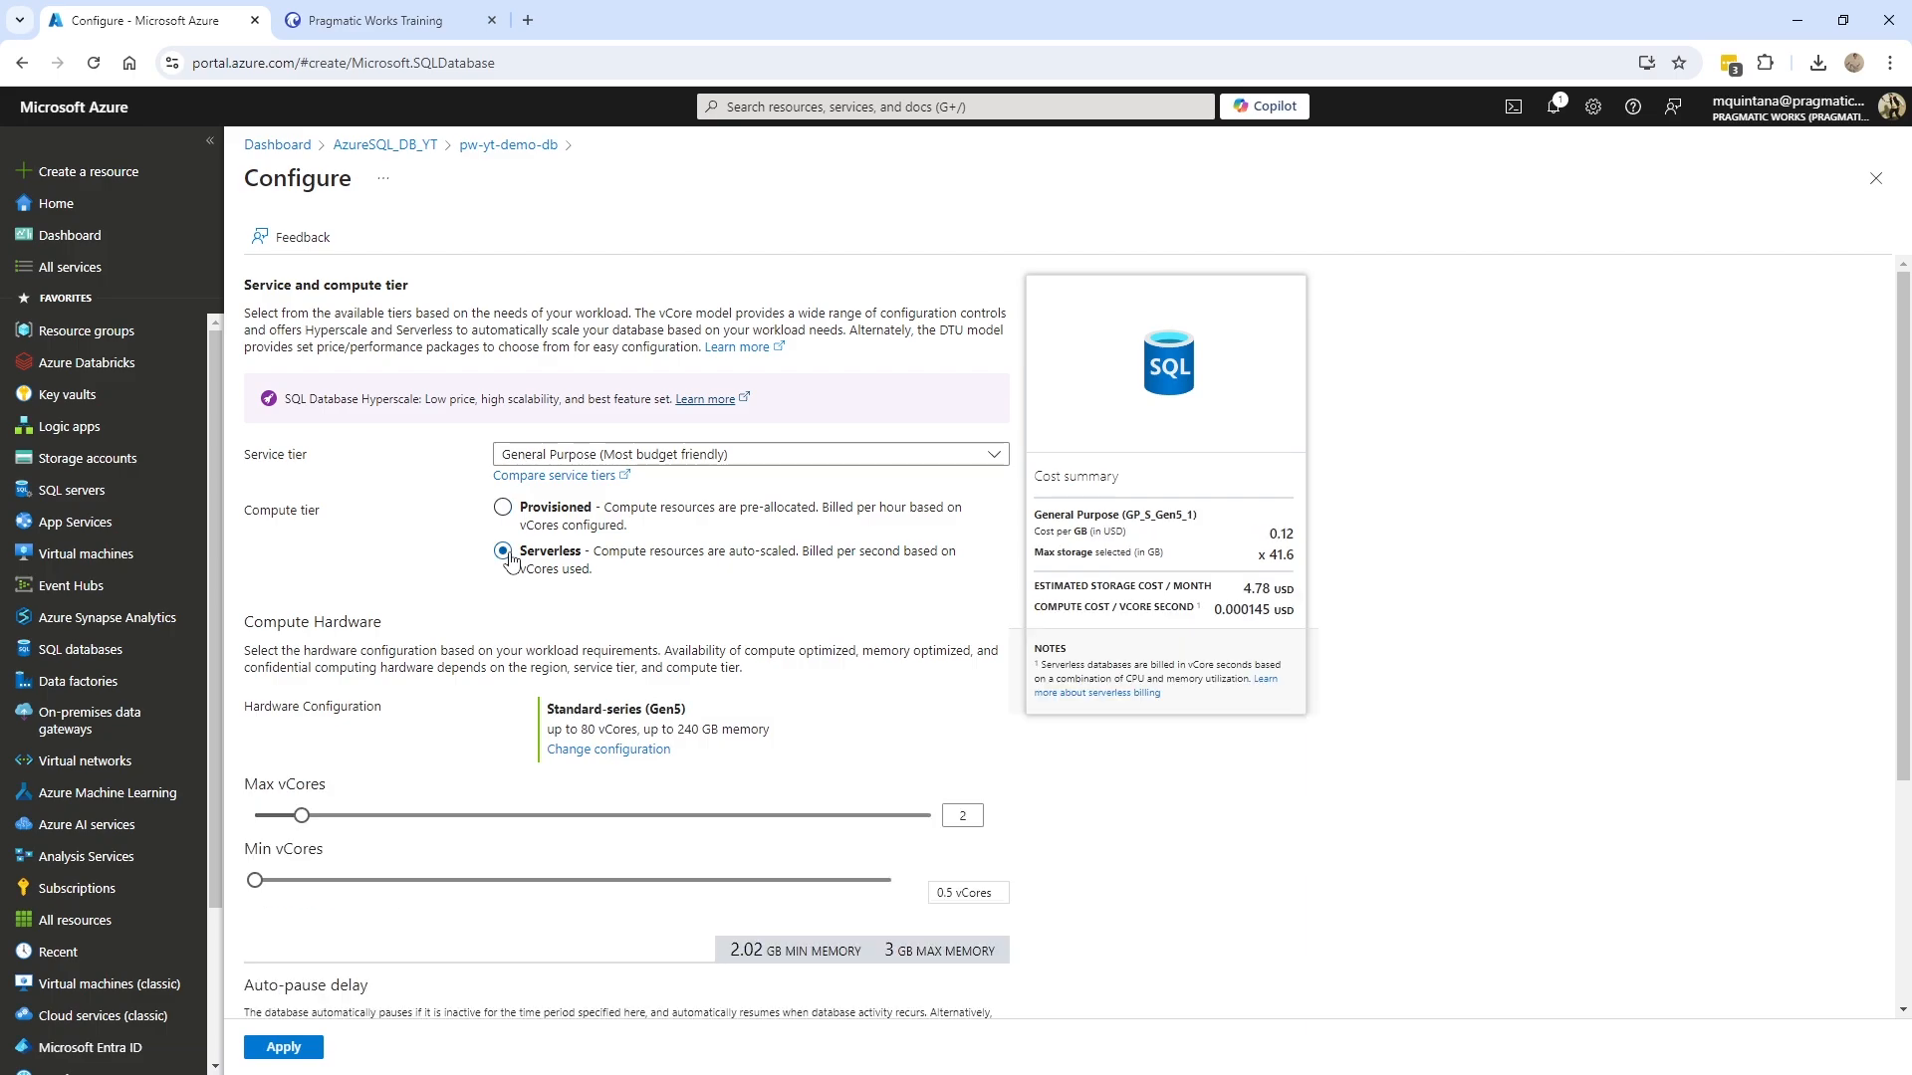
# - Choose Basic as the service tier
pyautogui.click(602, 456)
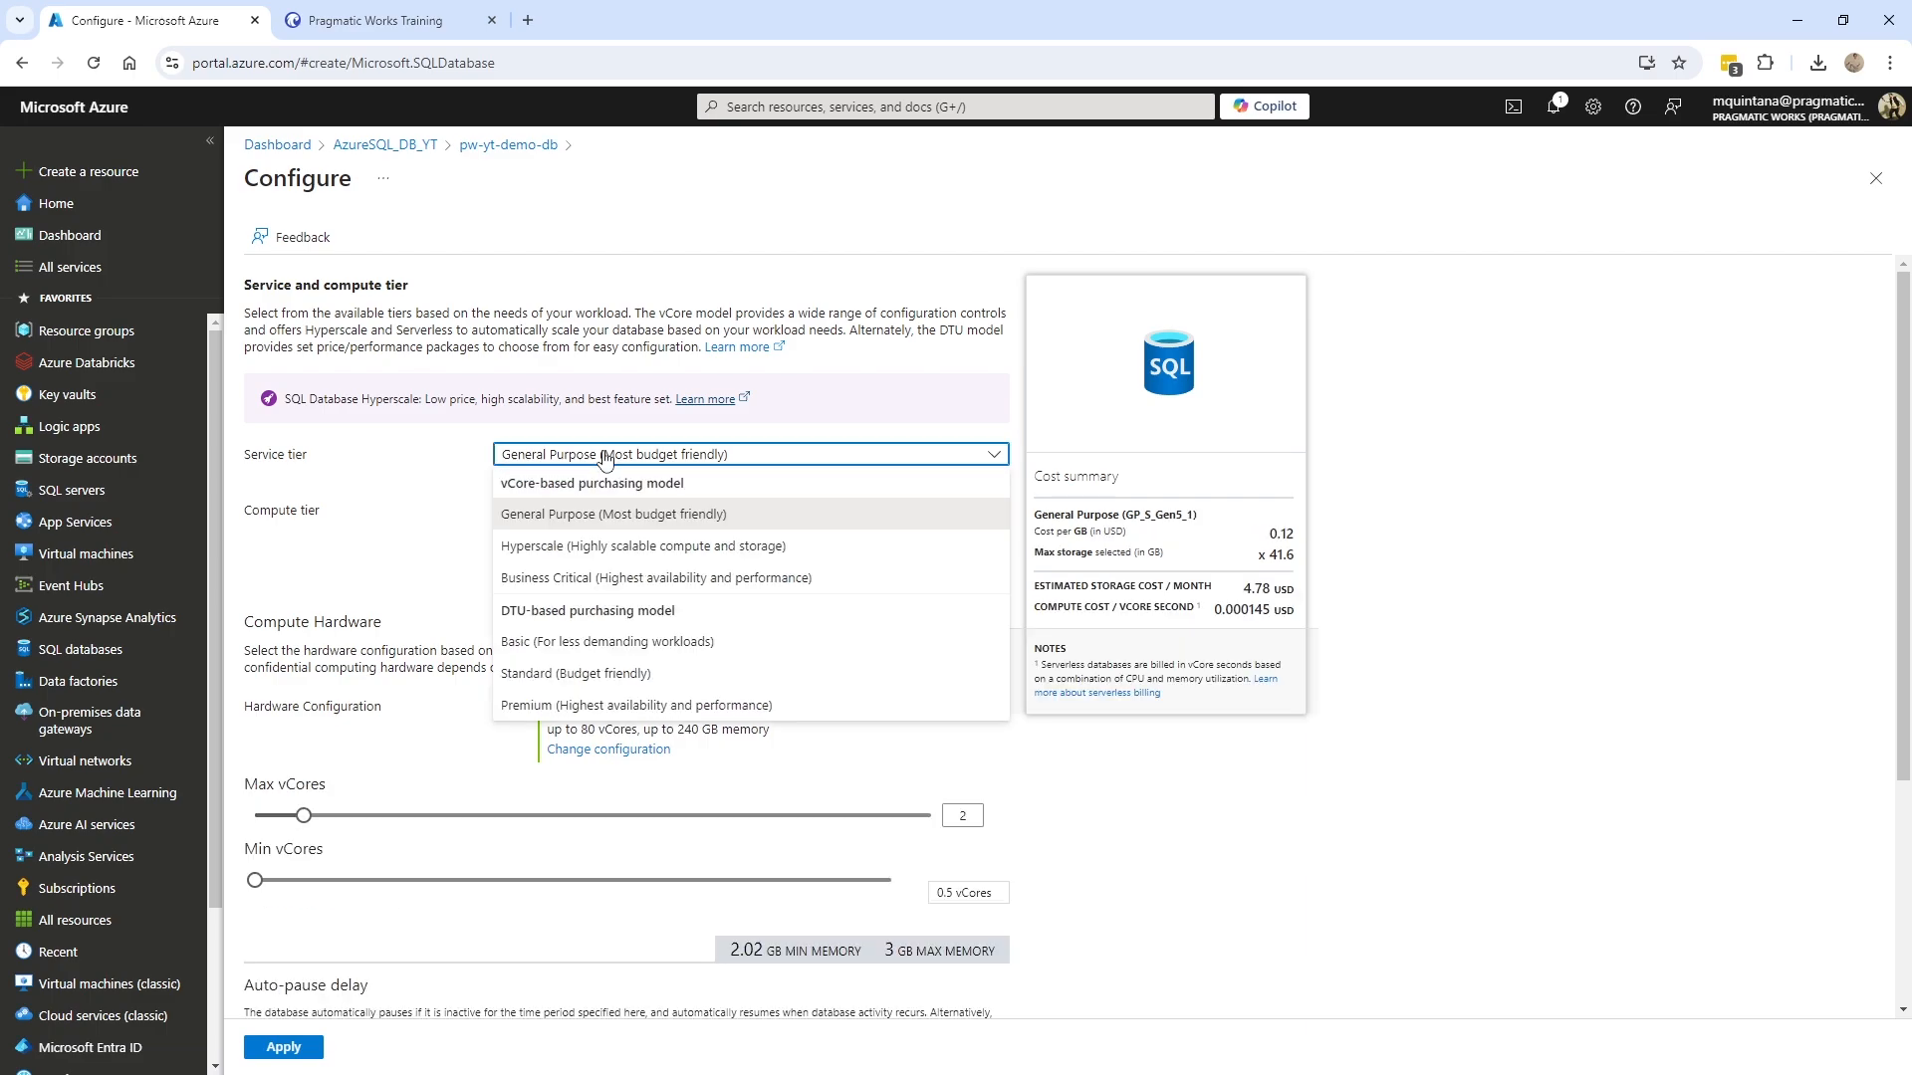
pyautogui.click(545, 647)
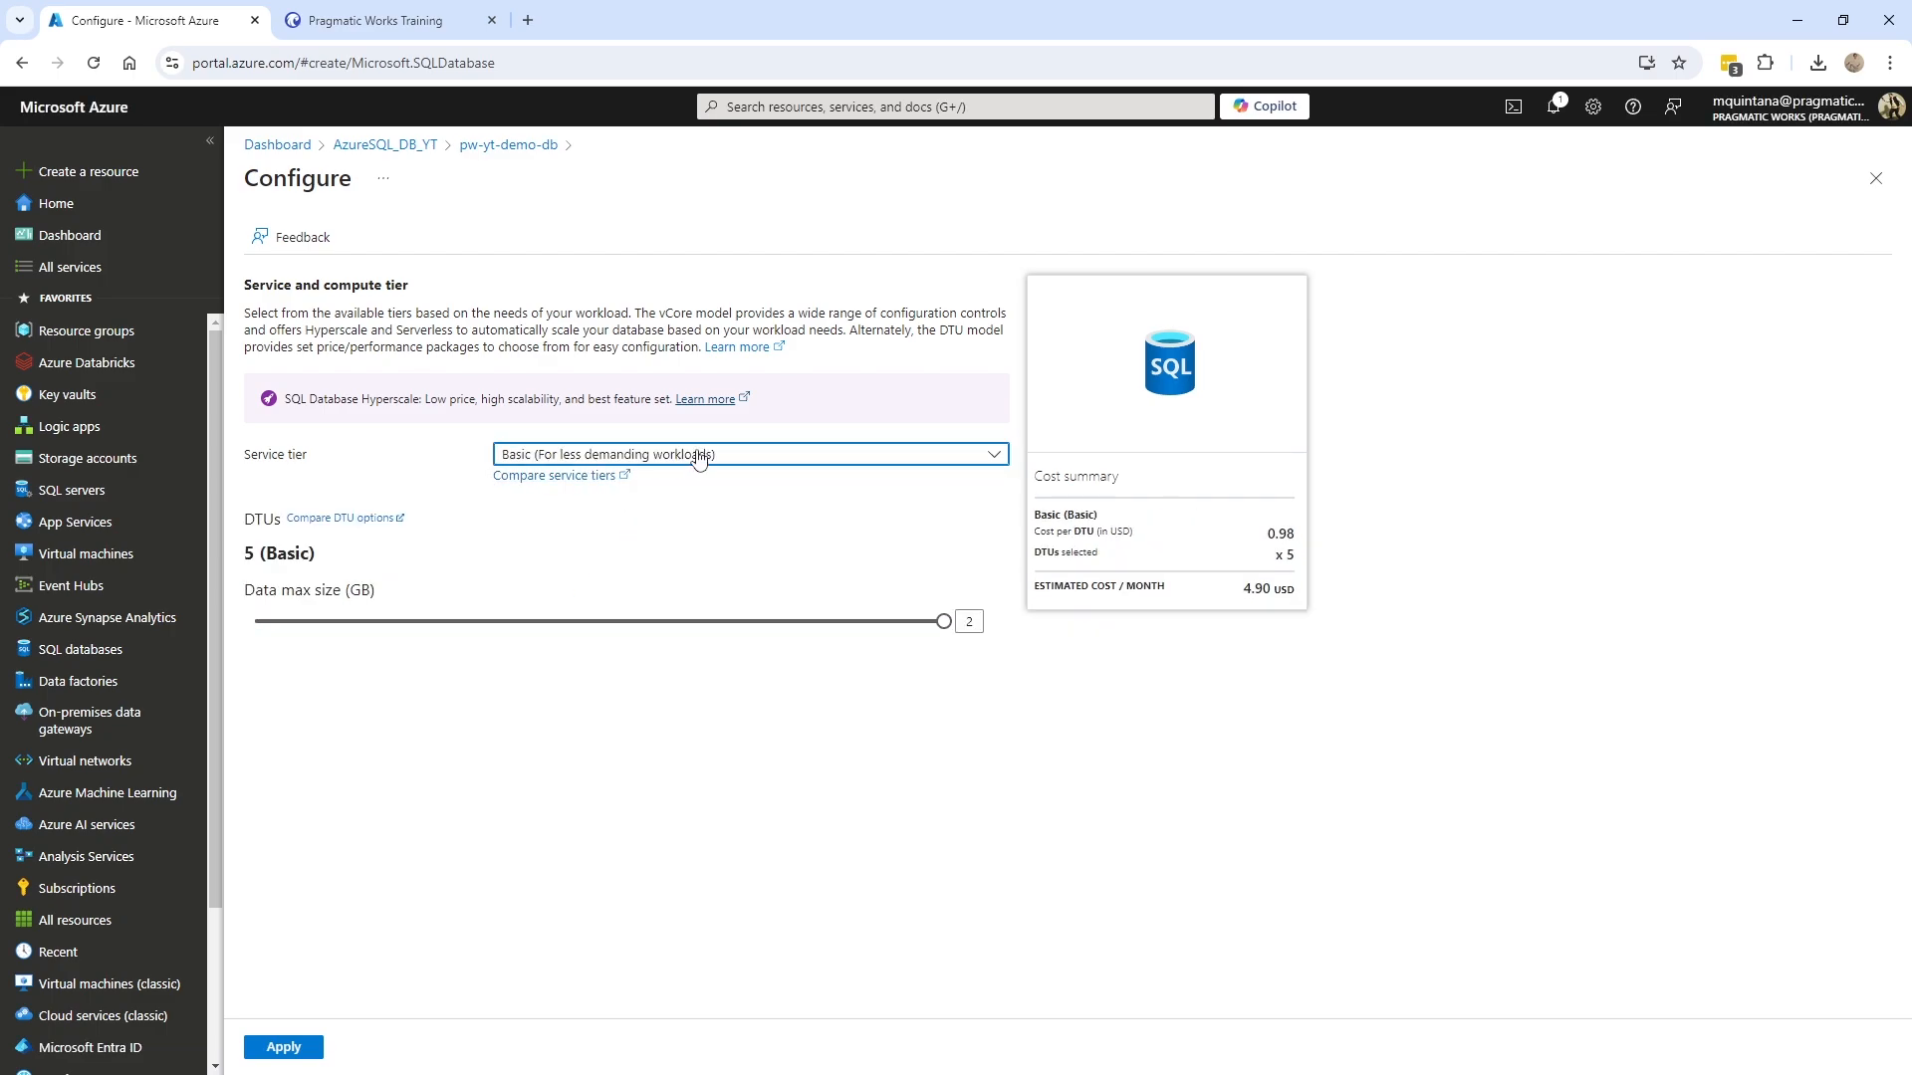
pyautogui.click(607, 453)
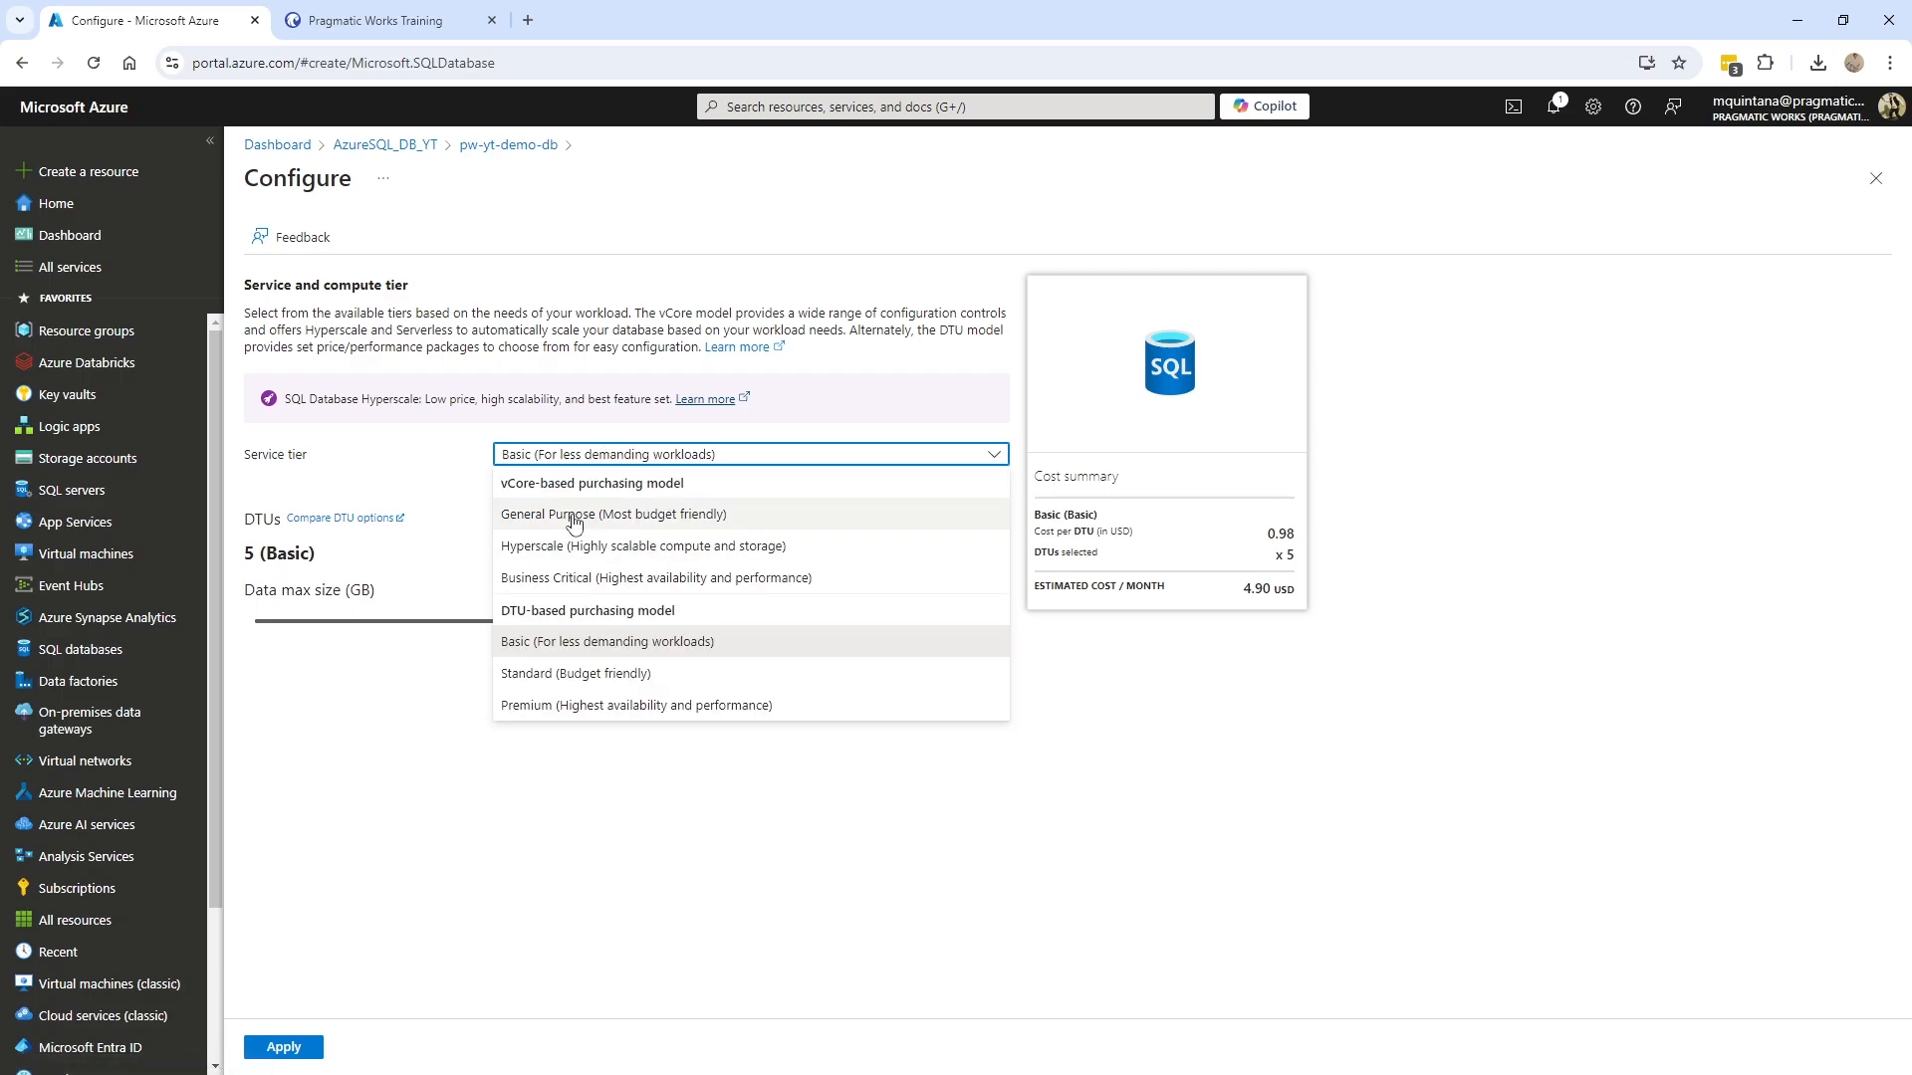
pyautogui.click(566, 643)
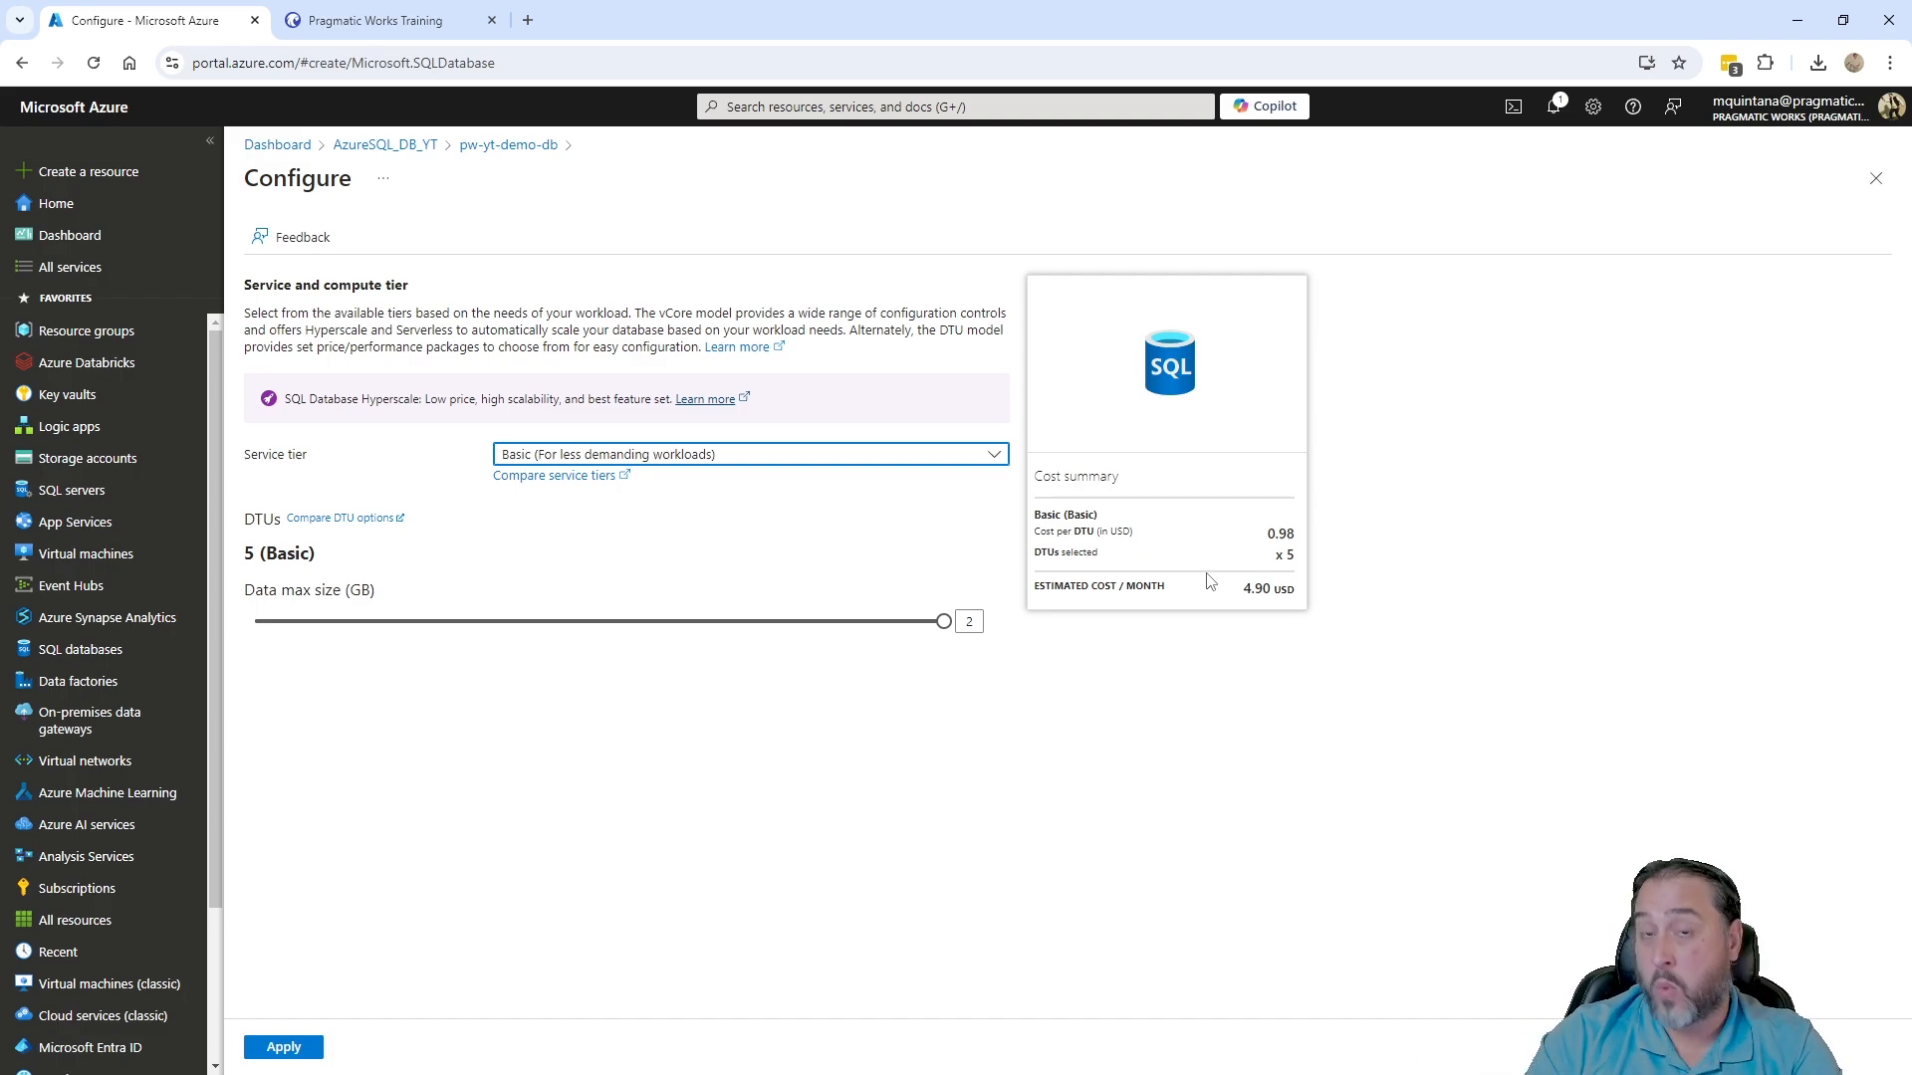
# - Try the Standard tier with 250 GB max size, then switch back to Basic (5 DTUs, 2 GB)
pyautogui.click(836, 458)
pyautogui.click(545, 675)
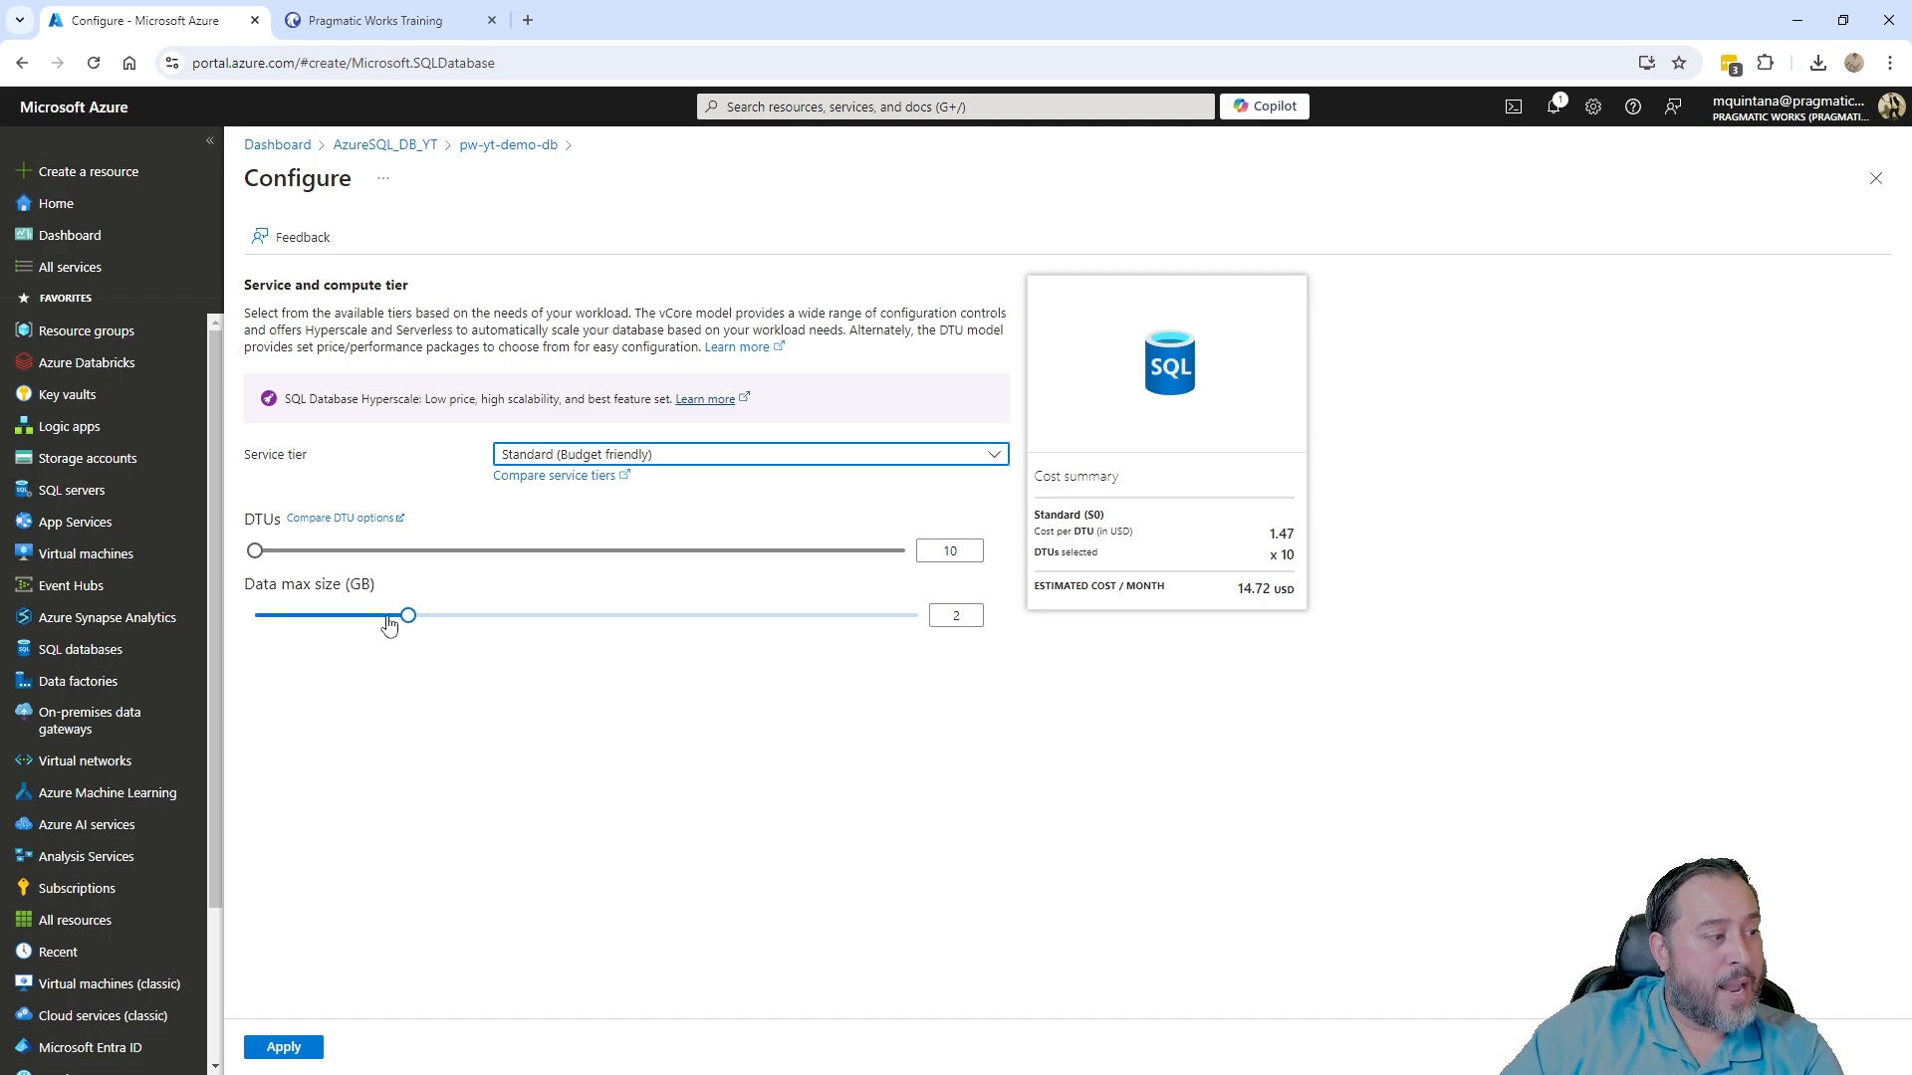
pyautogui.moveTo(404, 616); pyautogui.dragTo(966, 608)
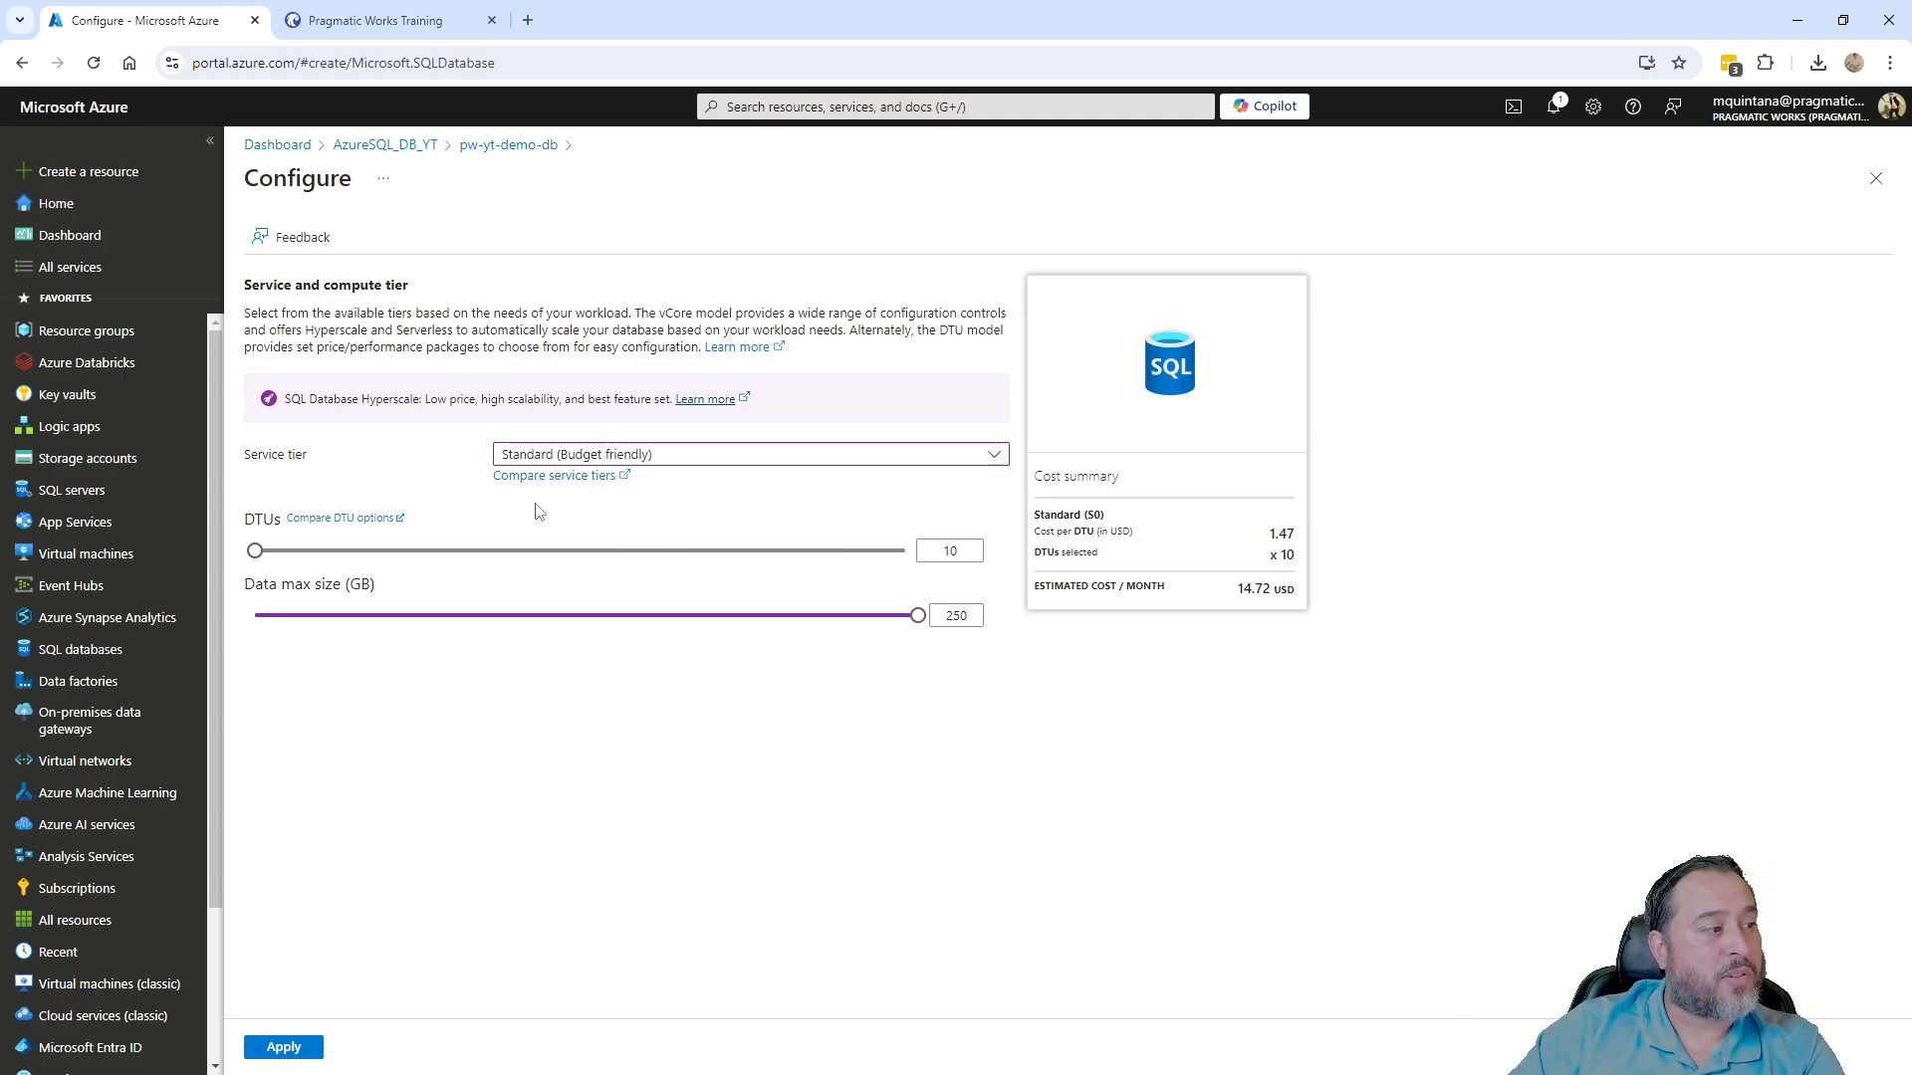
pyautogui.click(566, 454)
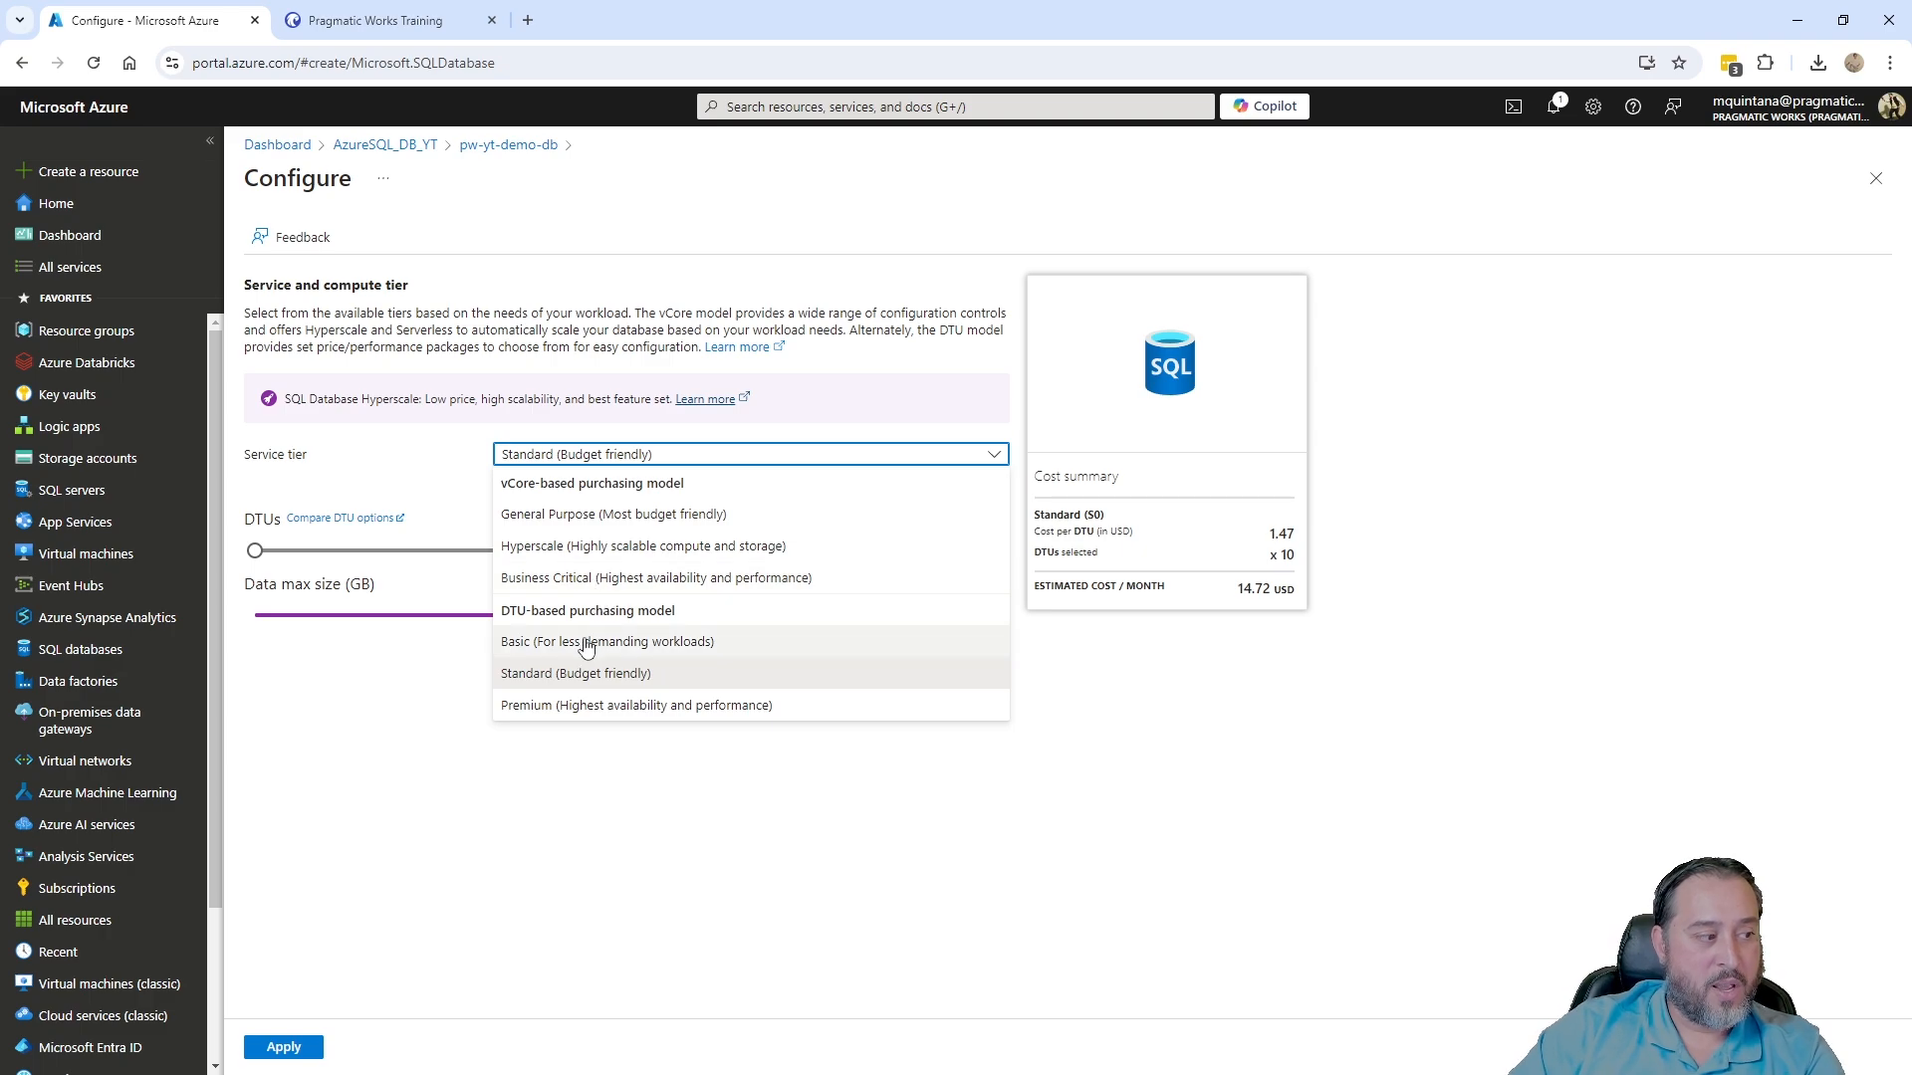
pyautogui.click(582, 643)
pyautogui.click(620, 699)
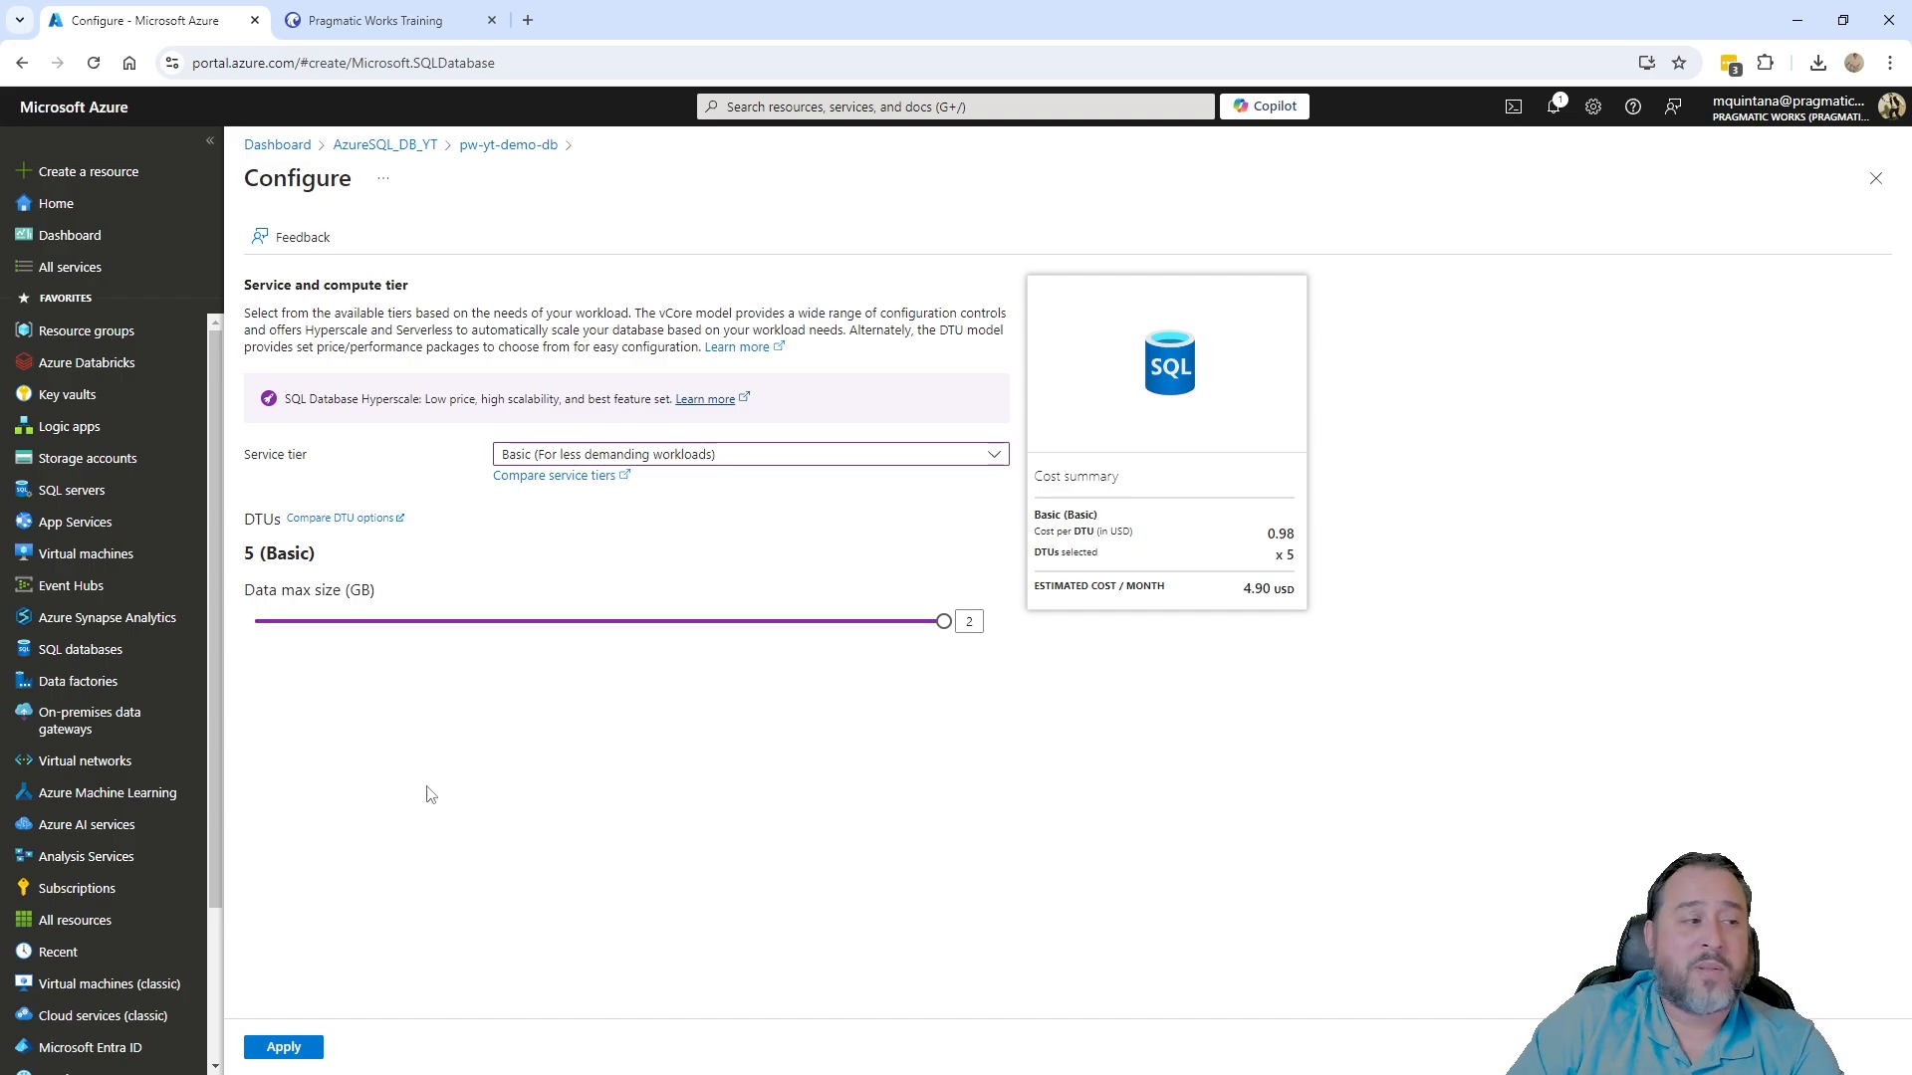
# - Apply the Basic tier configuration and move to the form's Networking page
pyautogui.click(294, 1050)
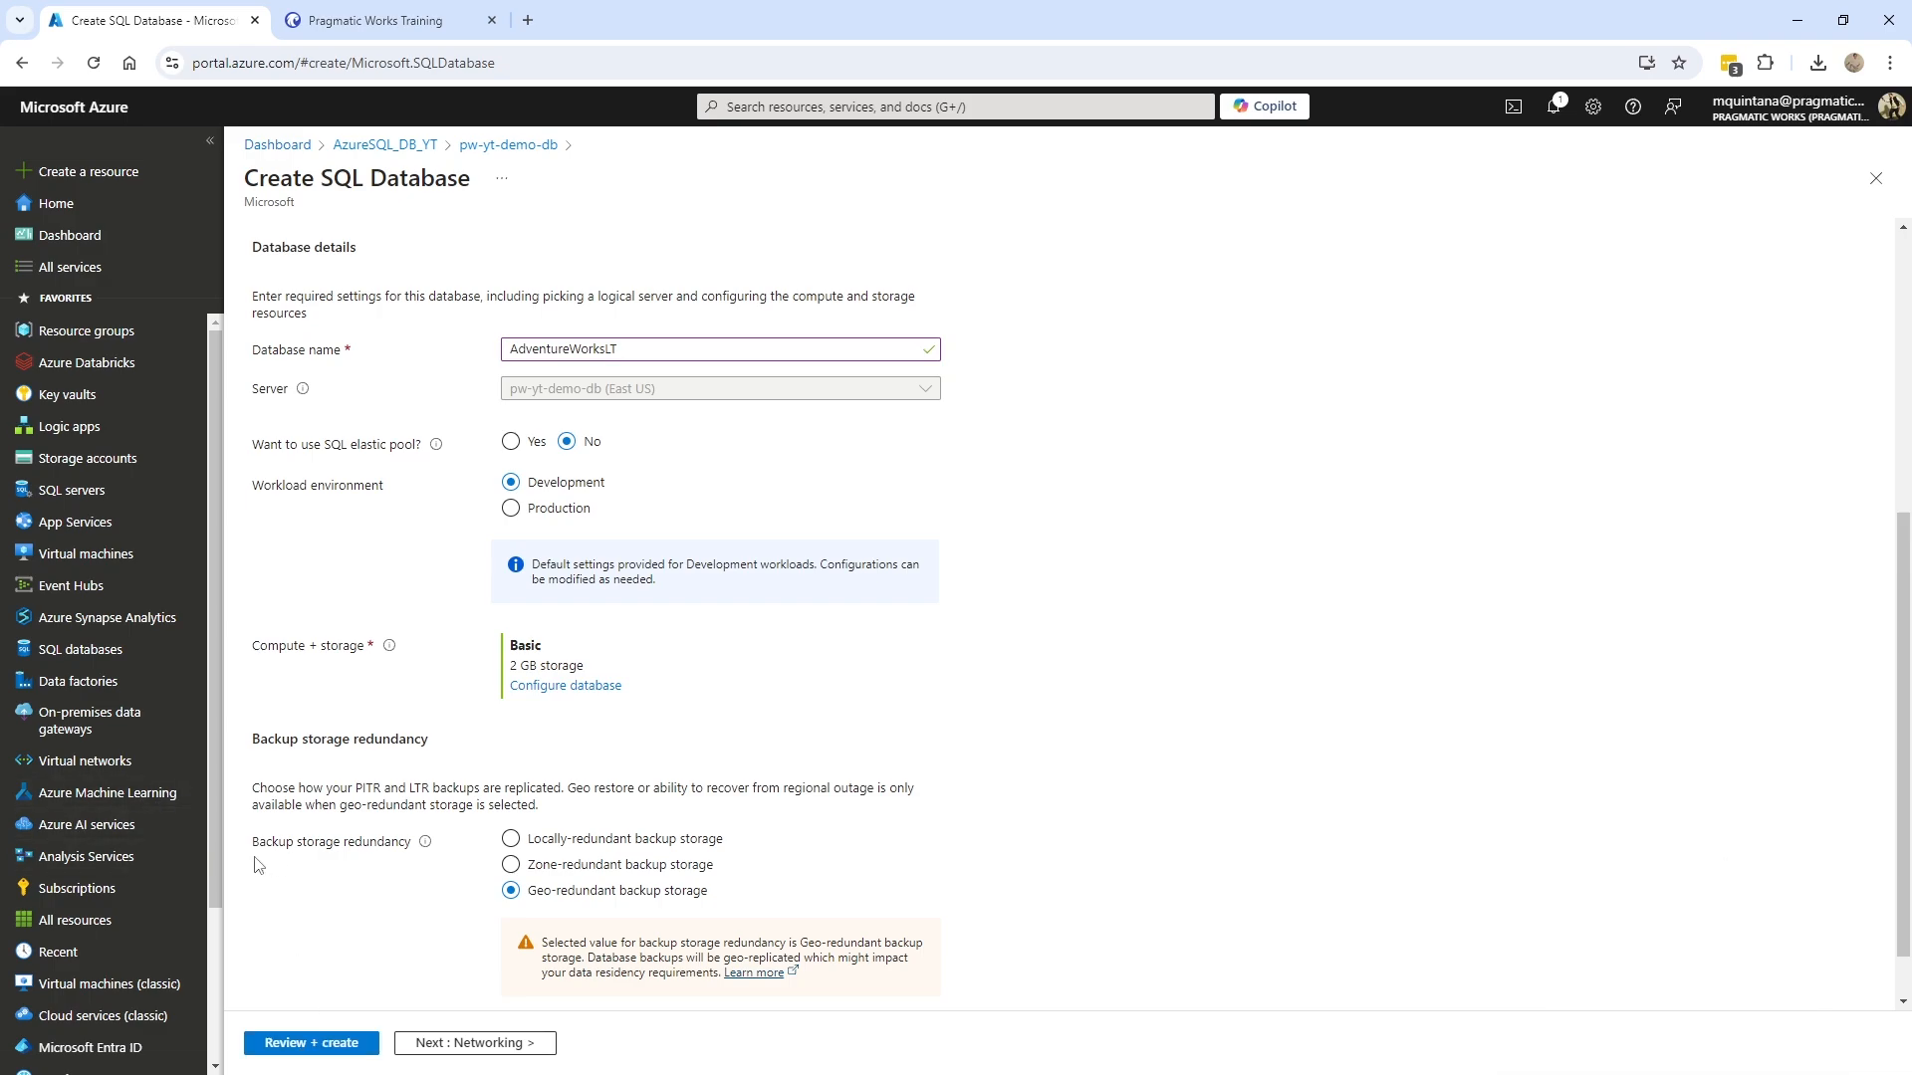
pyautogui.scroll(5, 593, 732)
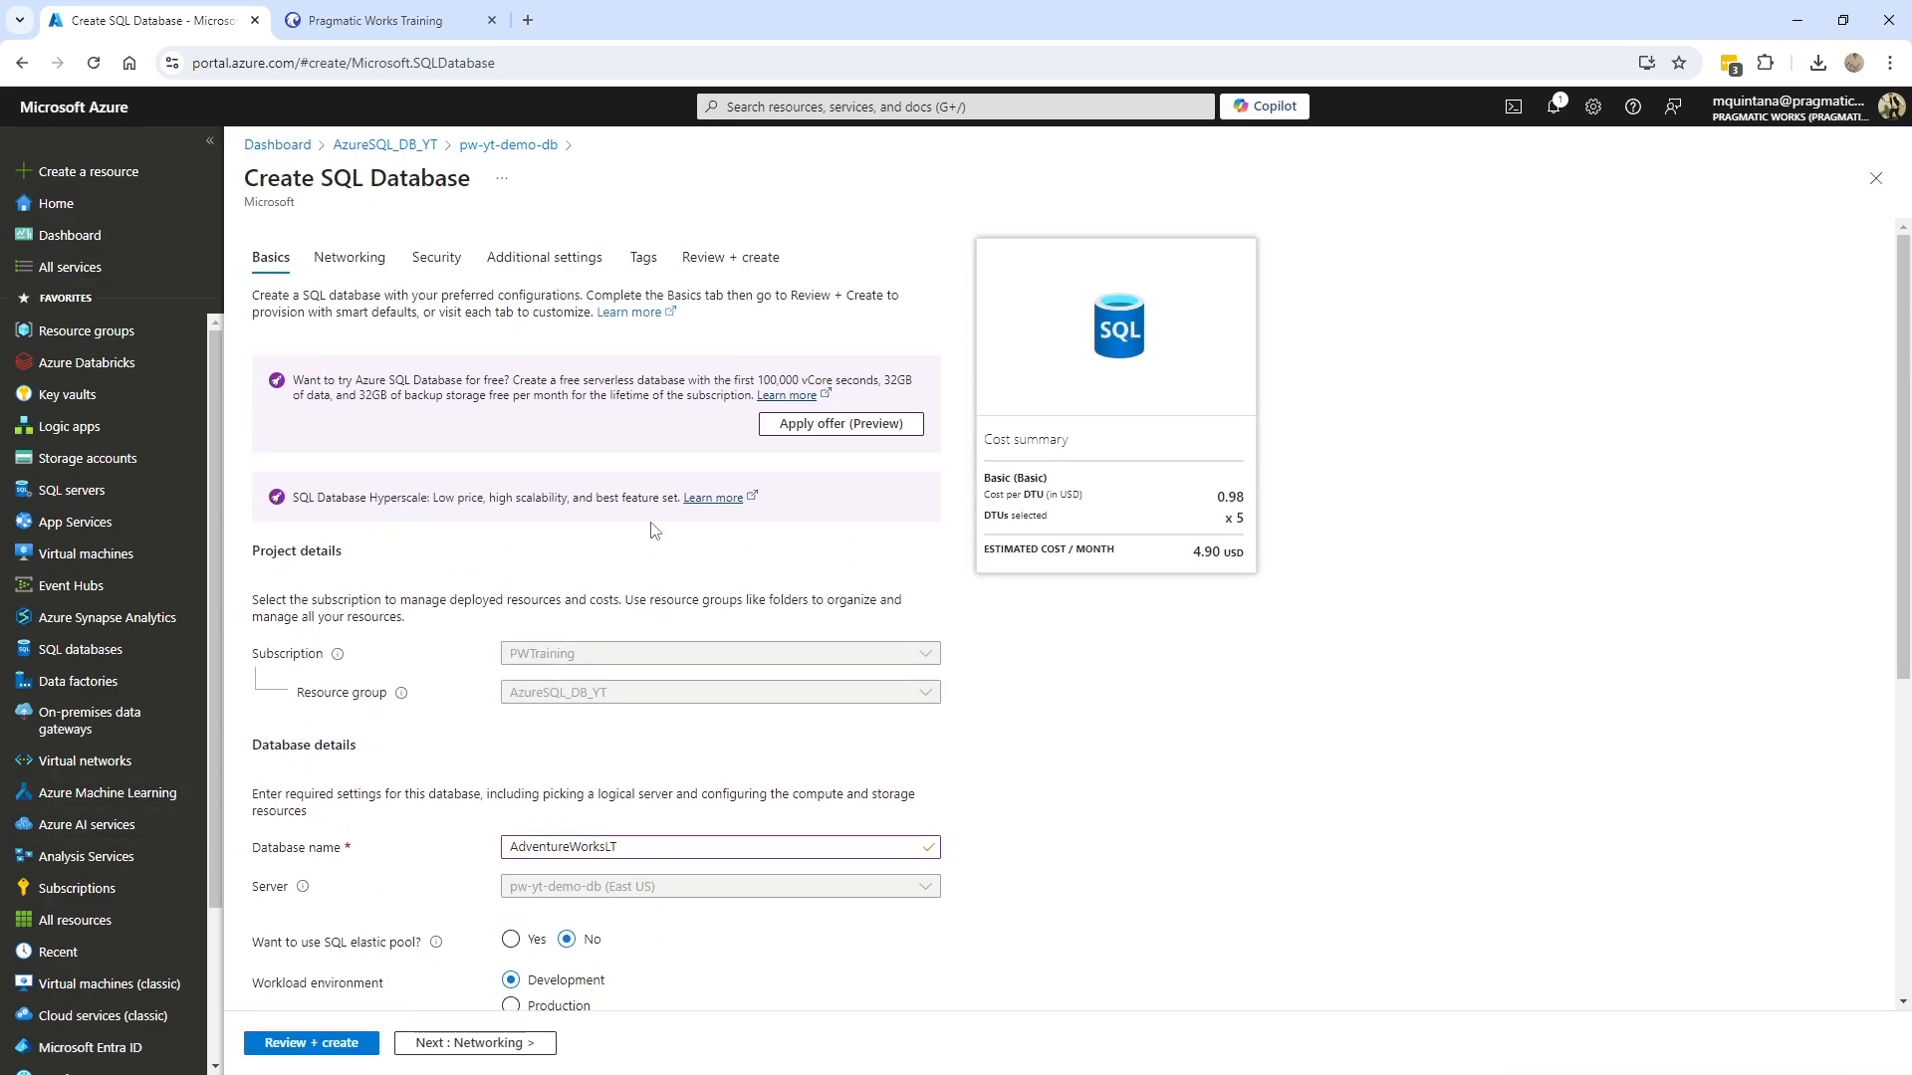
pyautogui.click(351, 260)
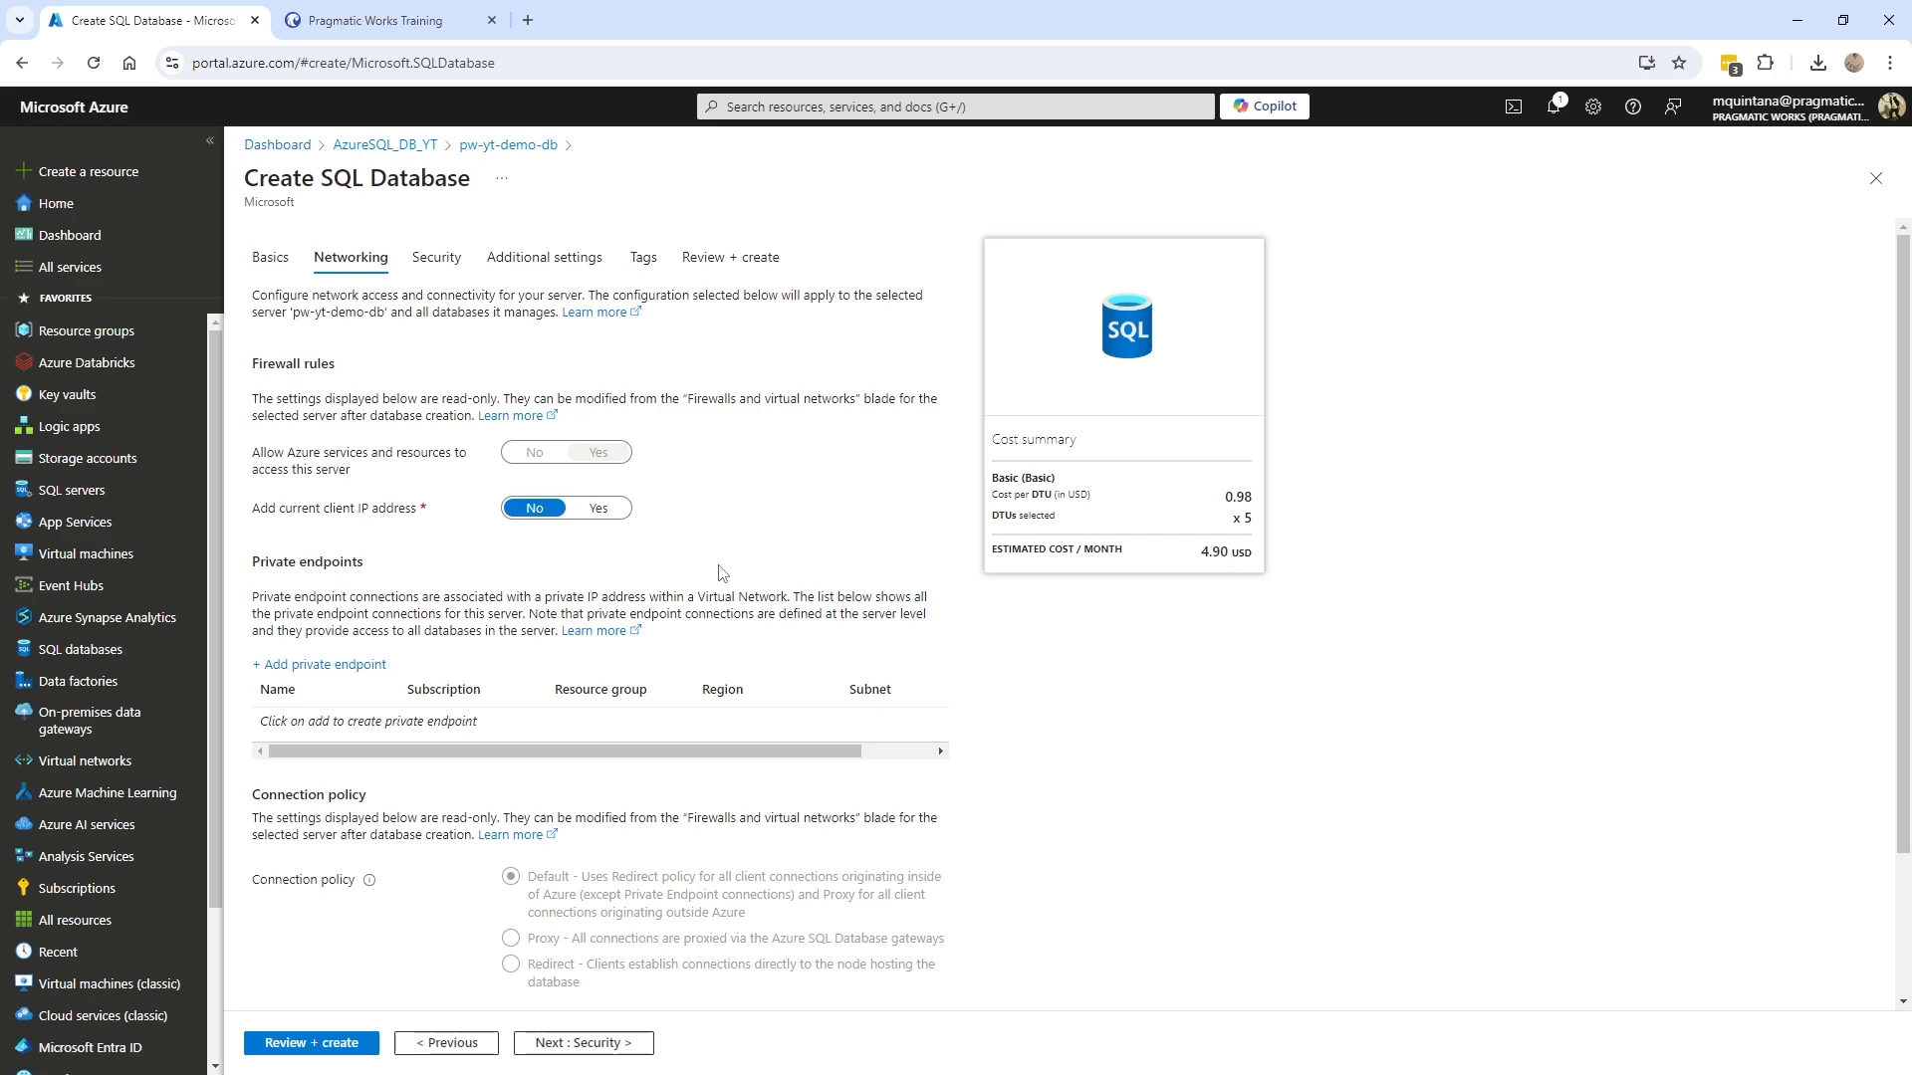
pyautogui.scroll(-1, 719, 588)
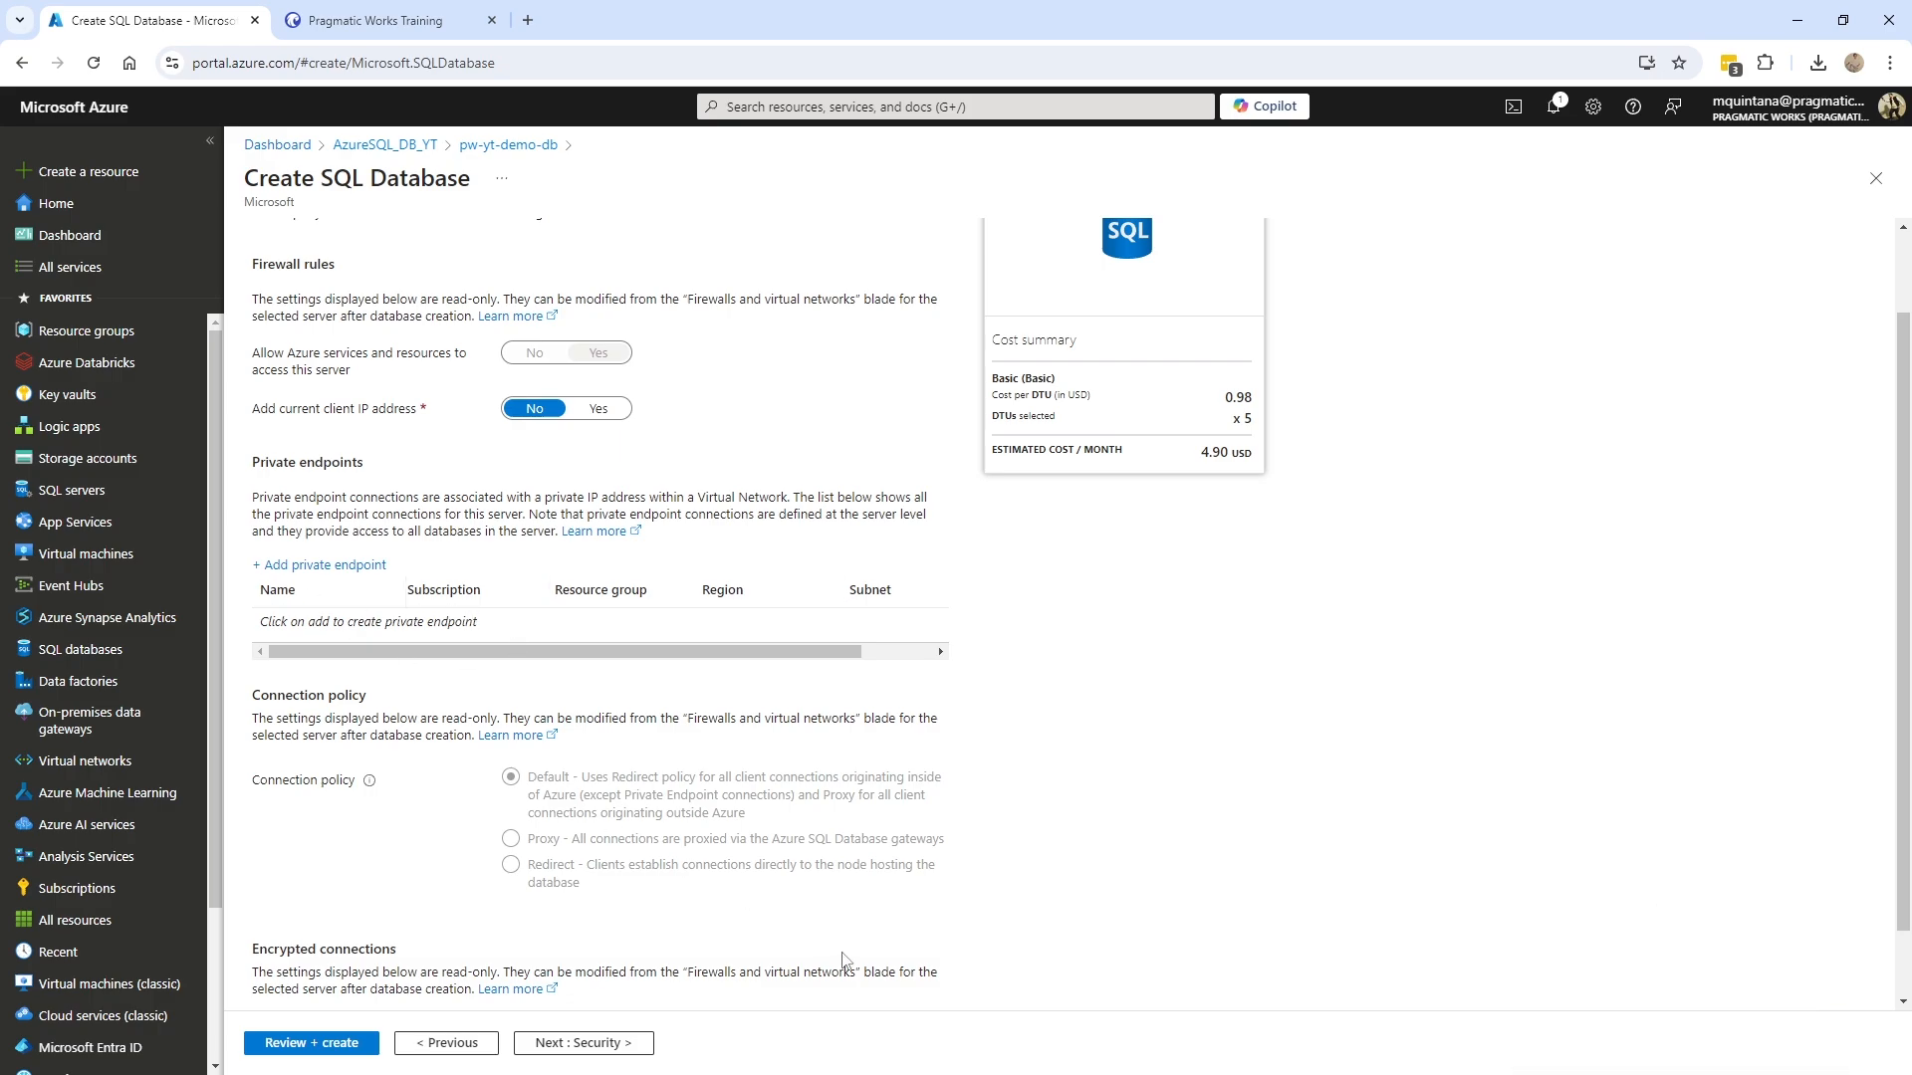
pyautogui.scroll(-1, 670, 838)
pyautogui.scroll(2, 673, 840)
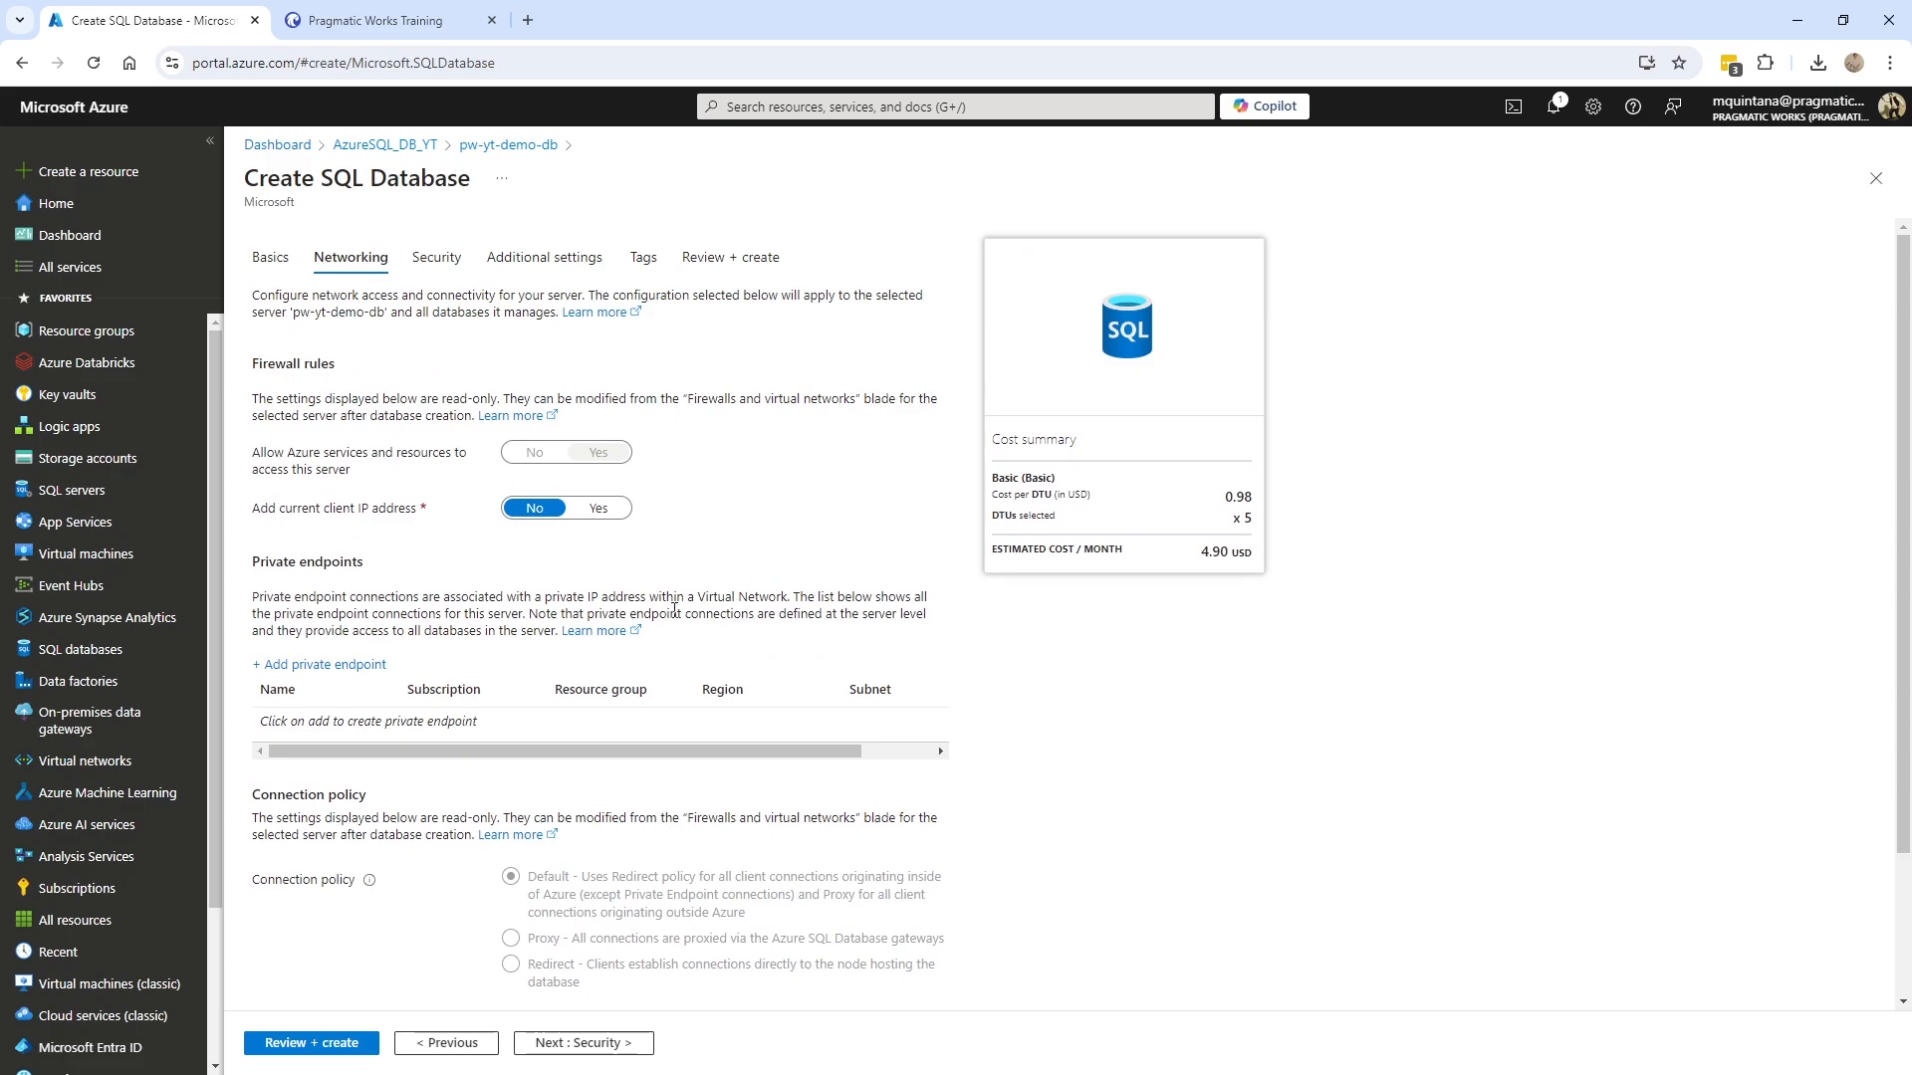
# - Pass through the Security page to Additional settings
pyautogui.click(437, 260)
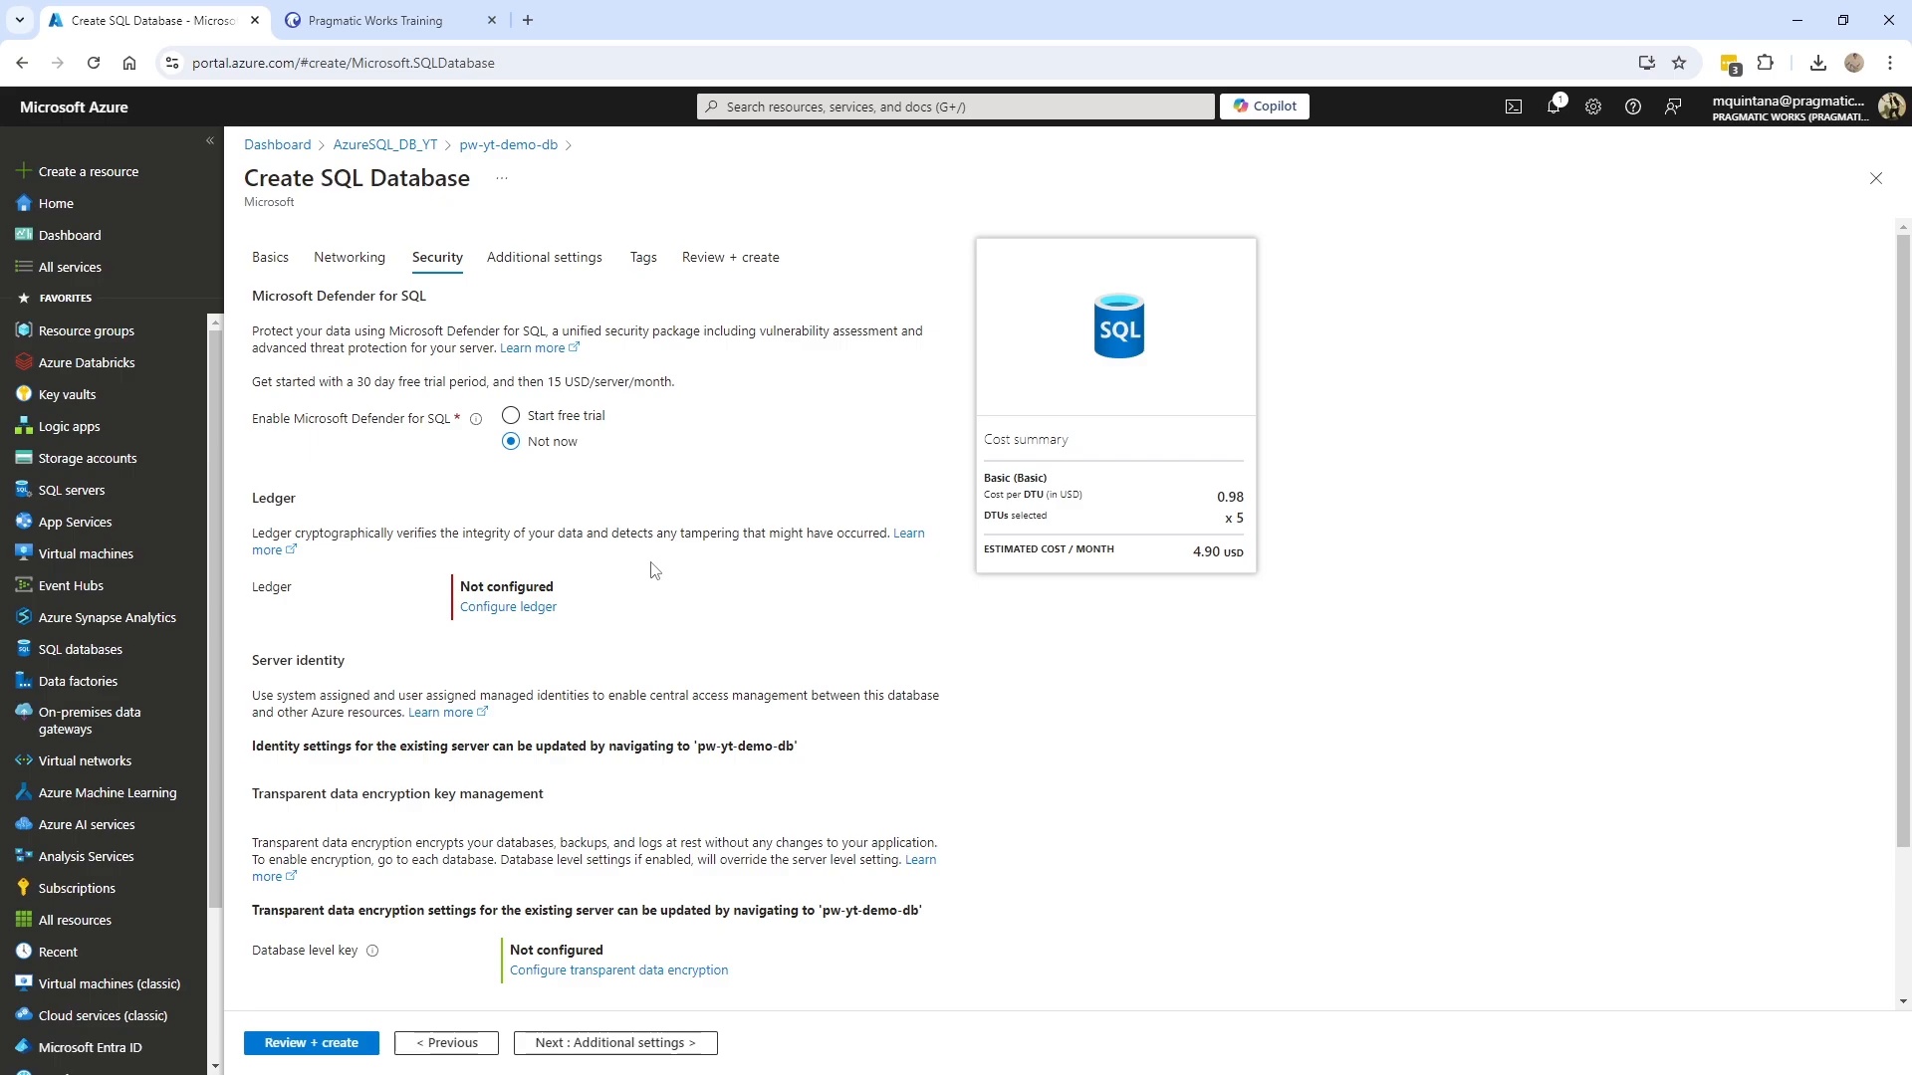
pyautogui.click(565, 274)
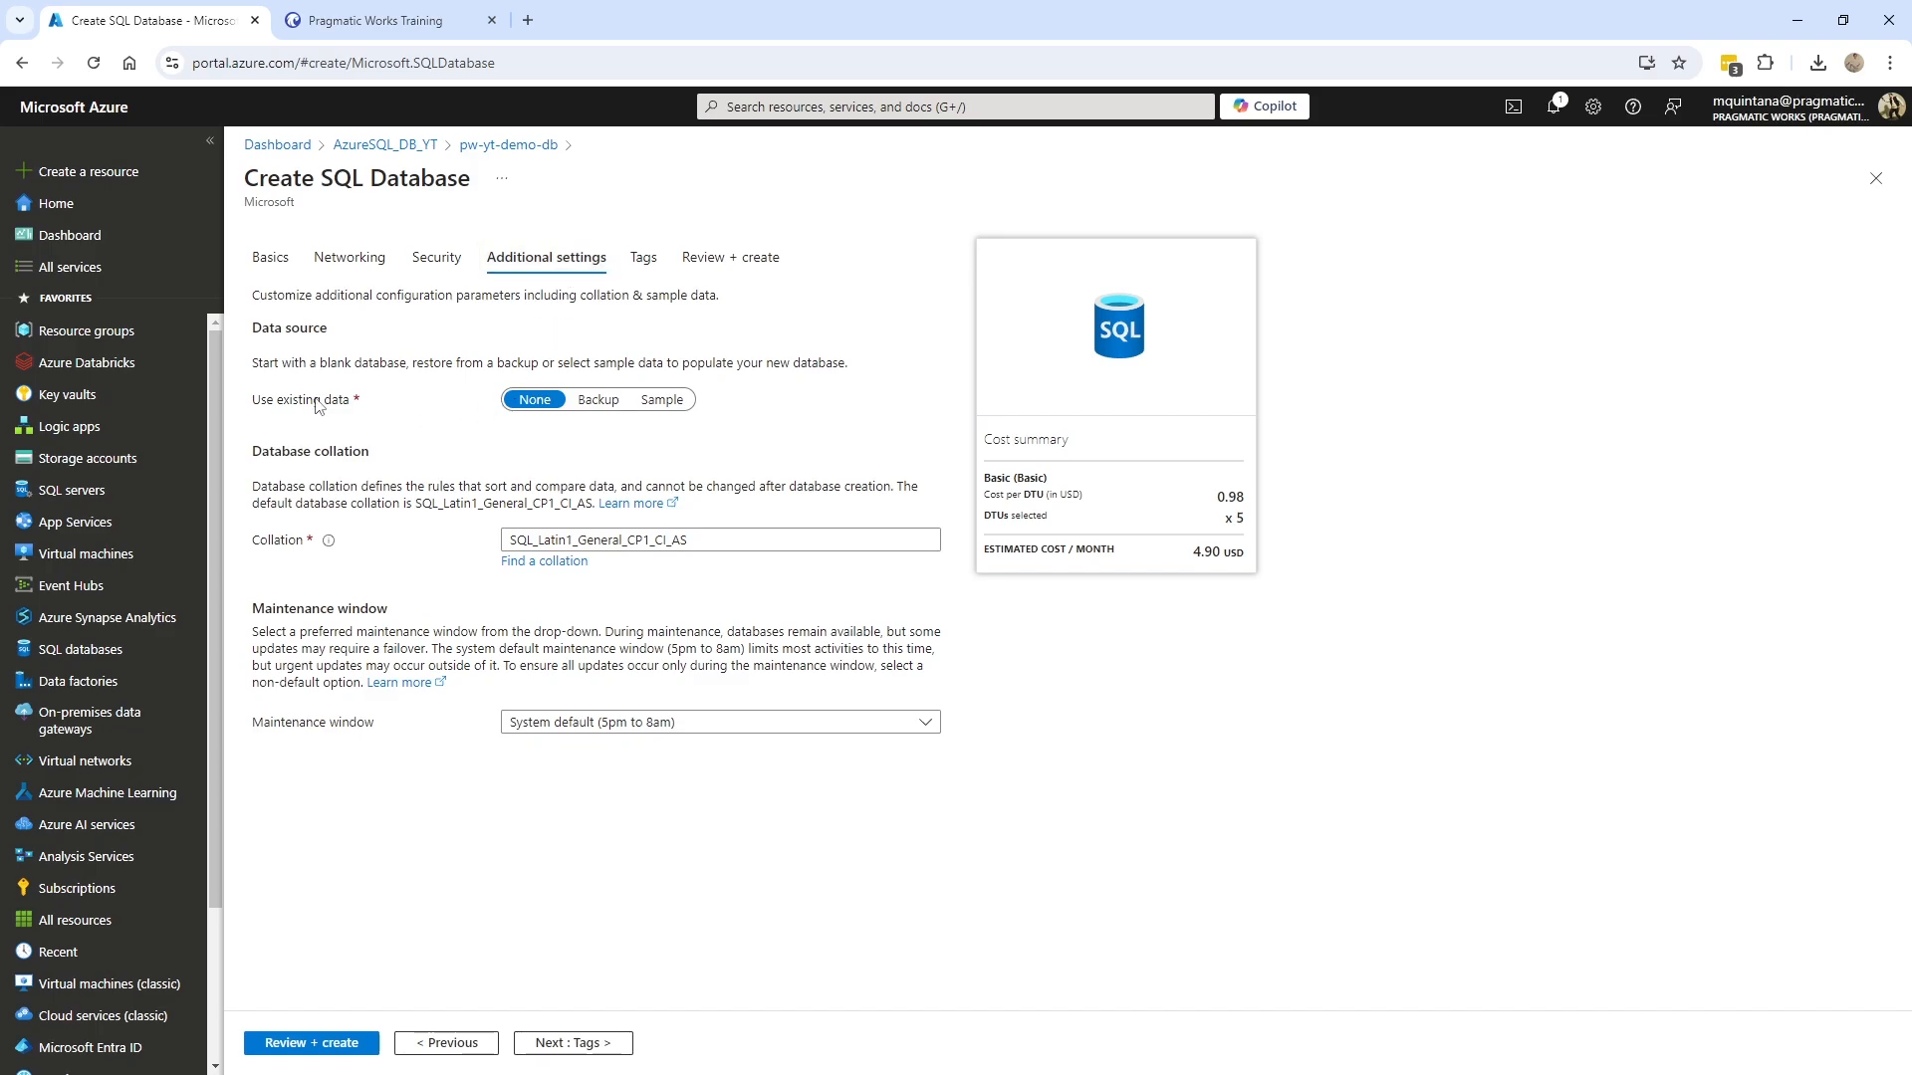
# - Set the data source to the AdventureWorksLT sample and confirm it
pyautogui.click(588, 406)
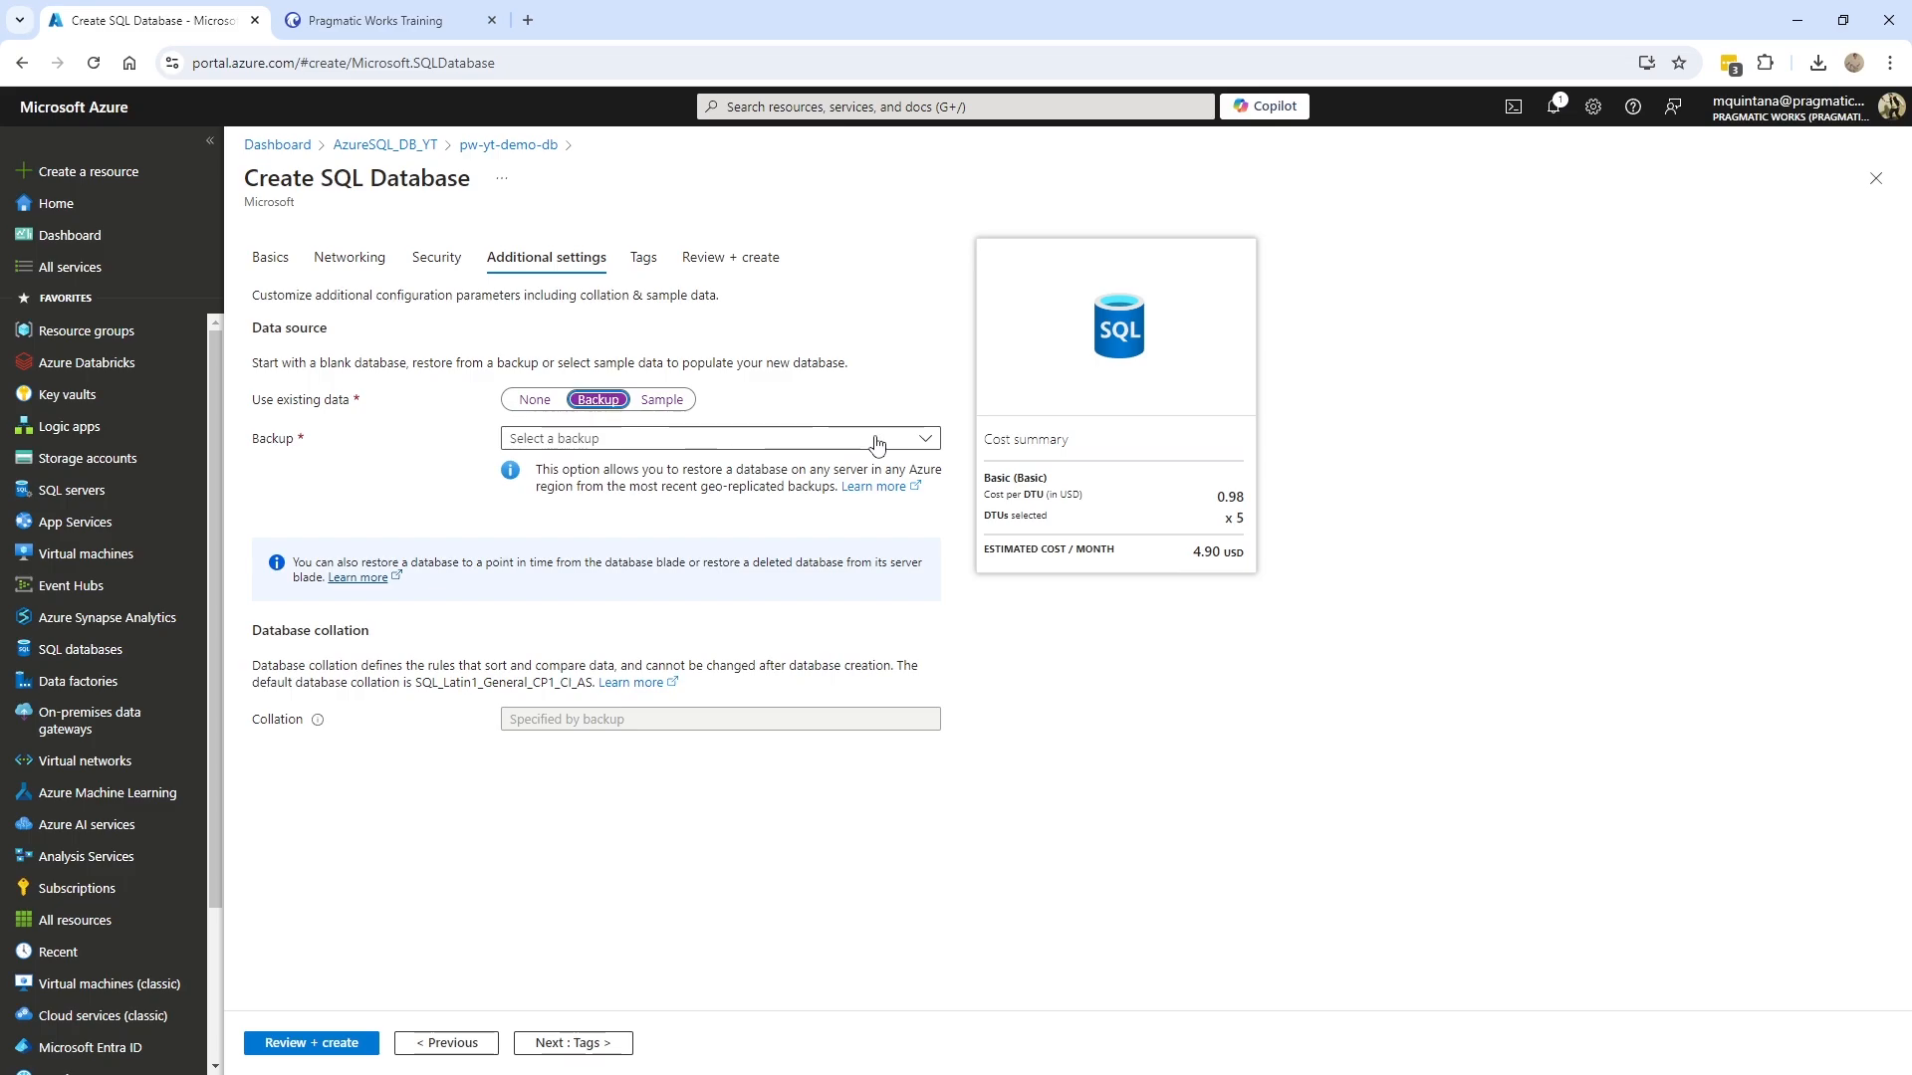
pyautogui.click(838, 443)
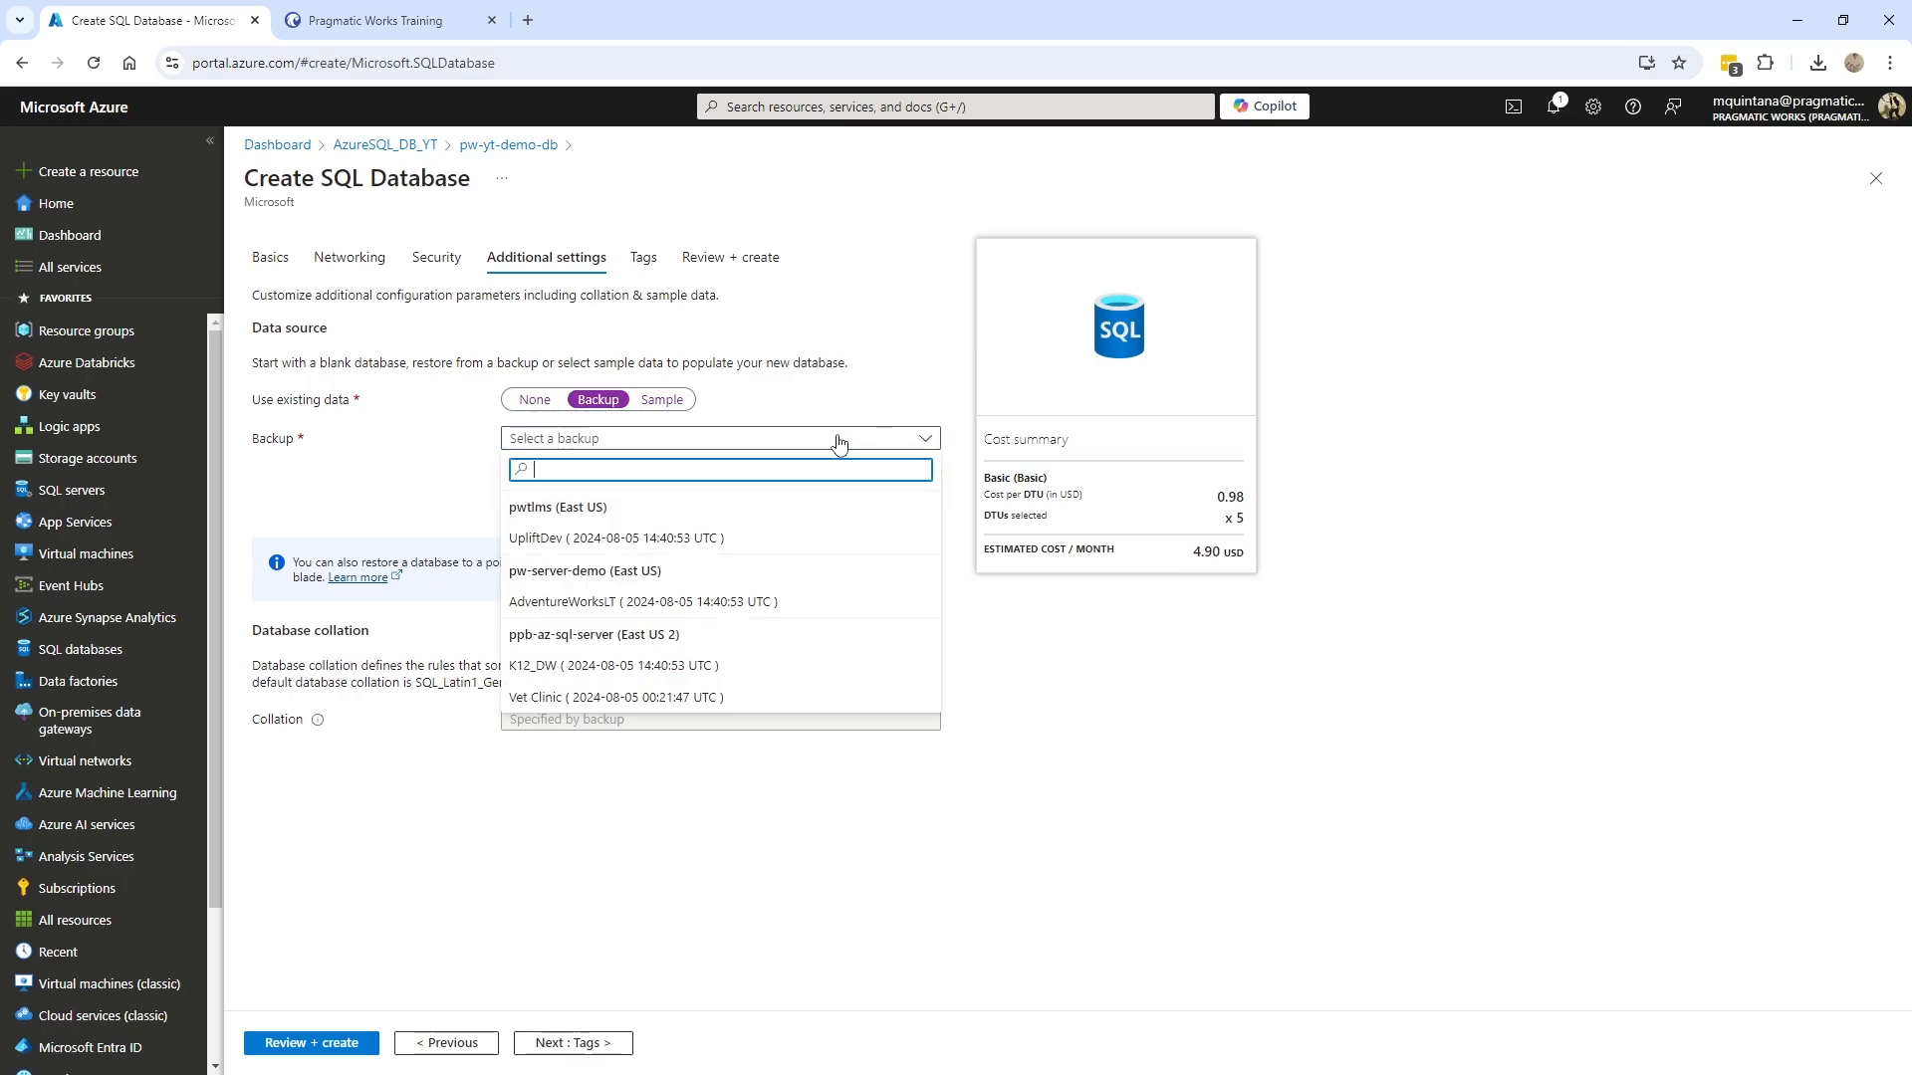
pyautogui.click(662, 400)
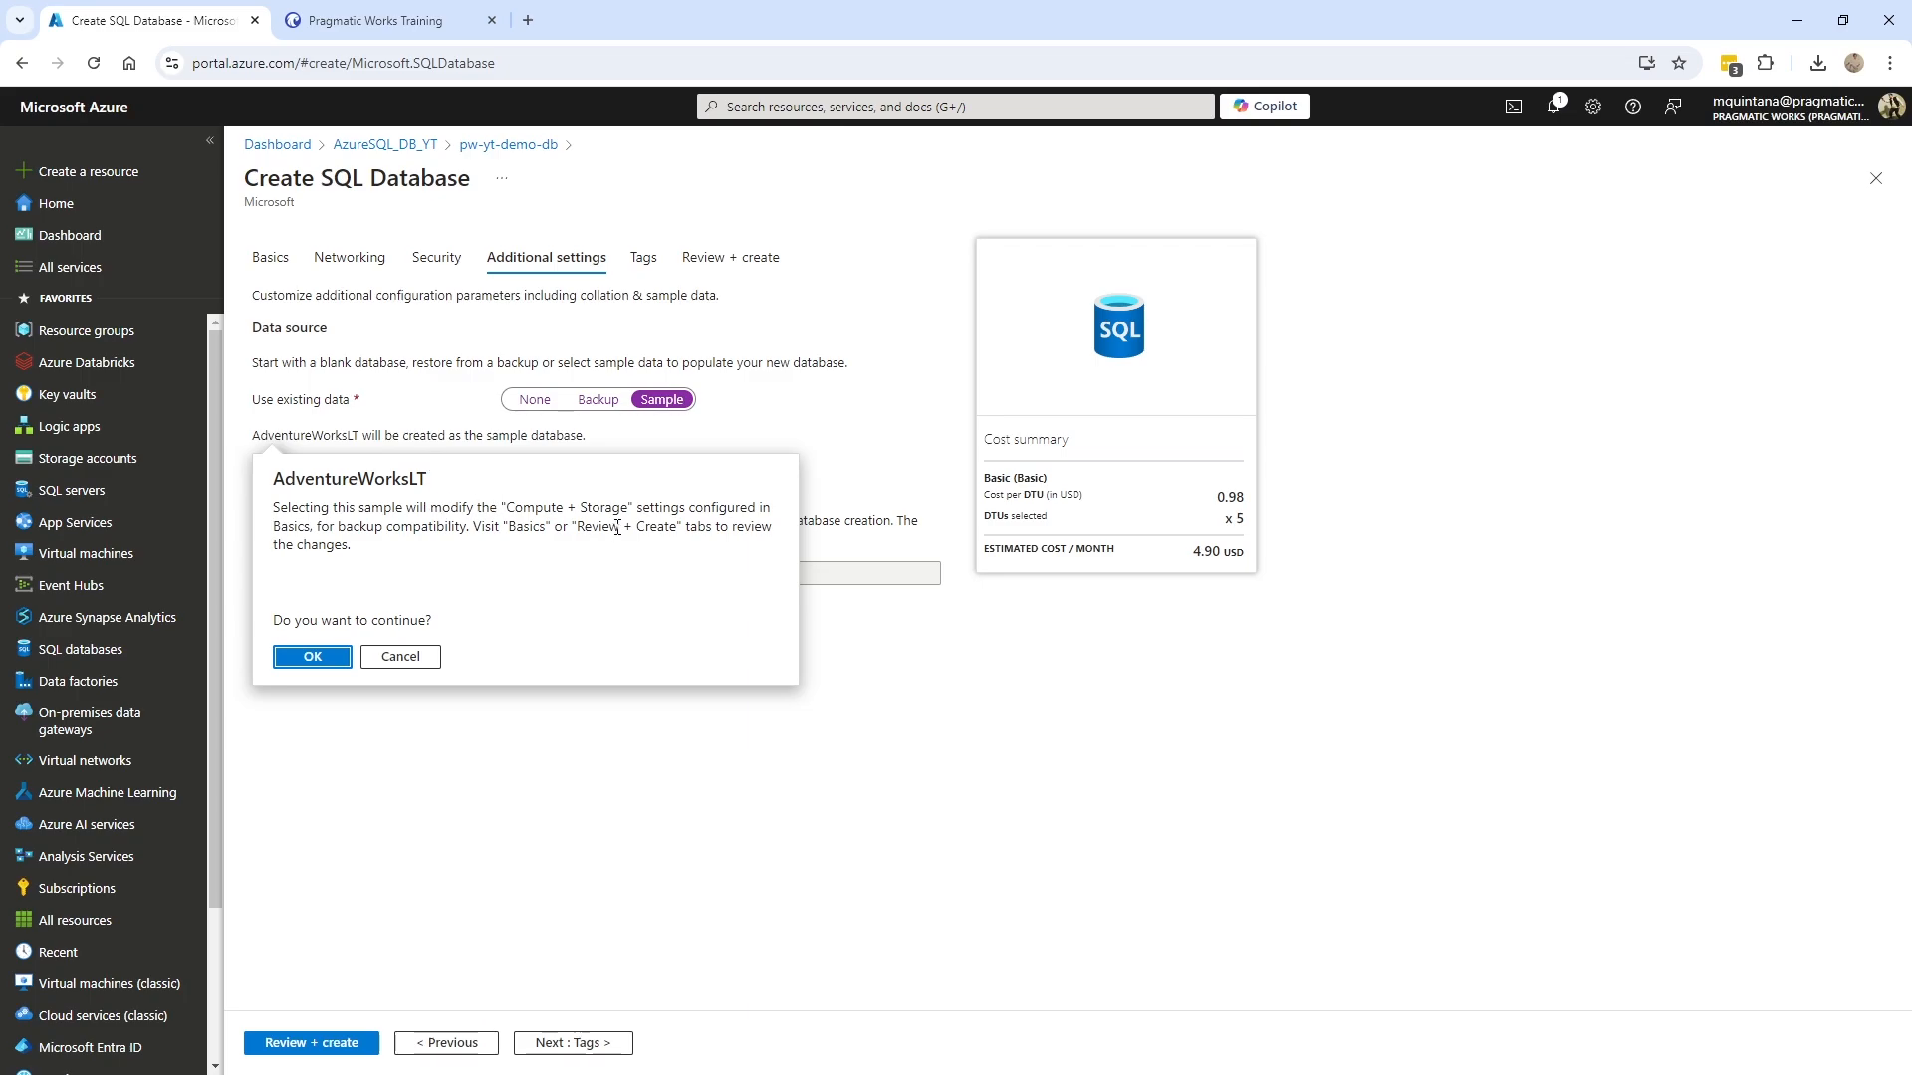
pyautogui.click(325, 660)
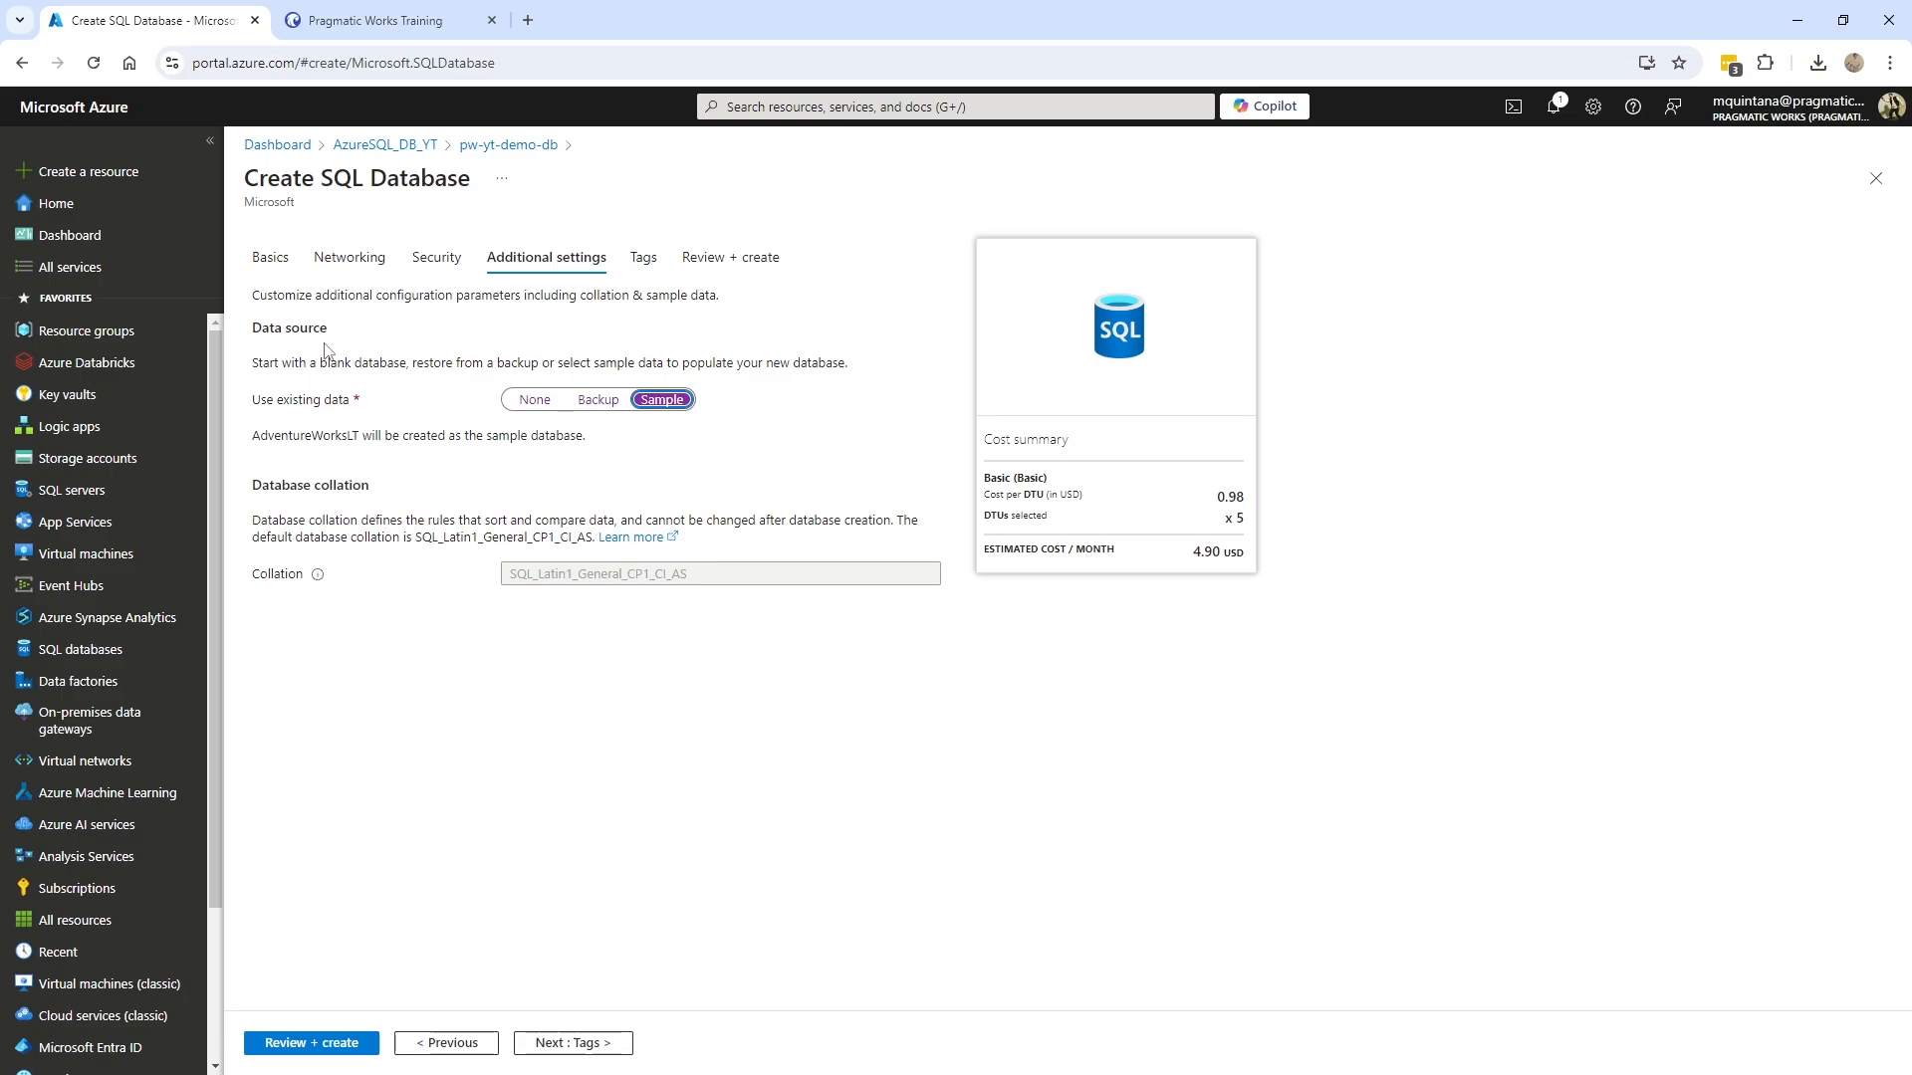
# - Recheck the Basics and Additional settings pages, then bring up the Review + create summary
pyautogui.click(270, 258)
pyautogui.scroll(-3, 736, 748)
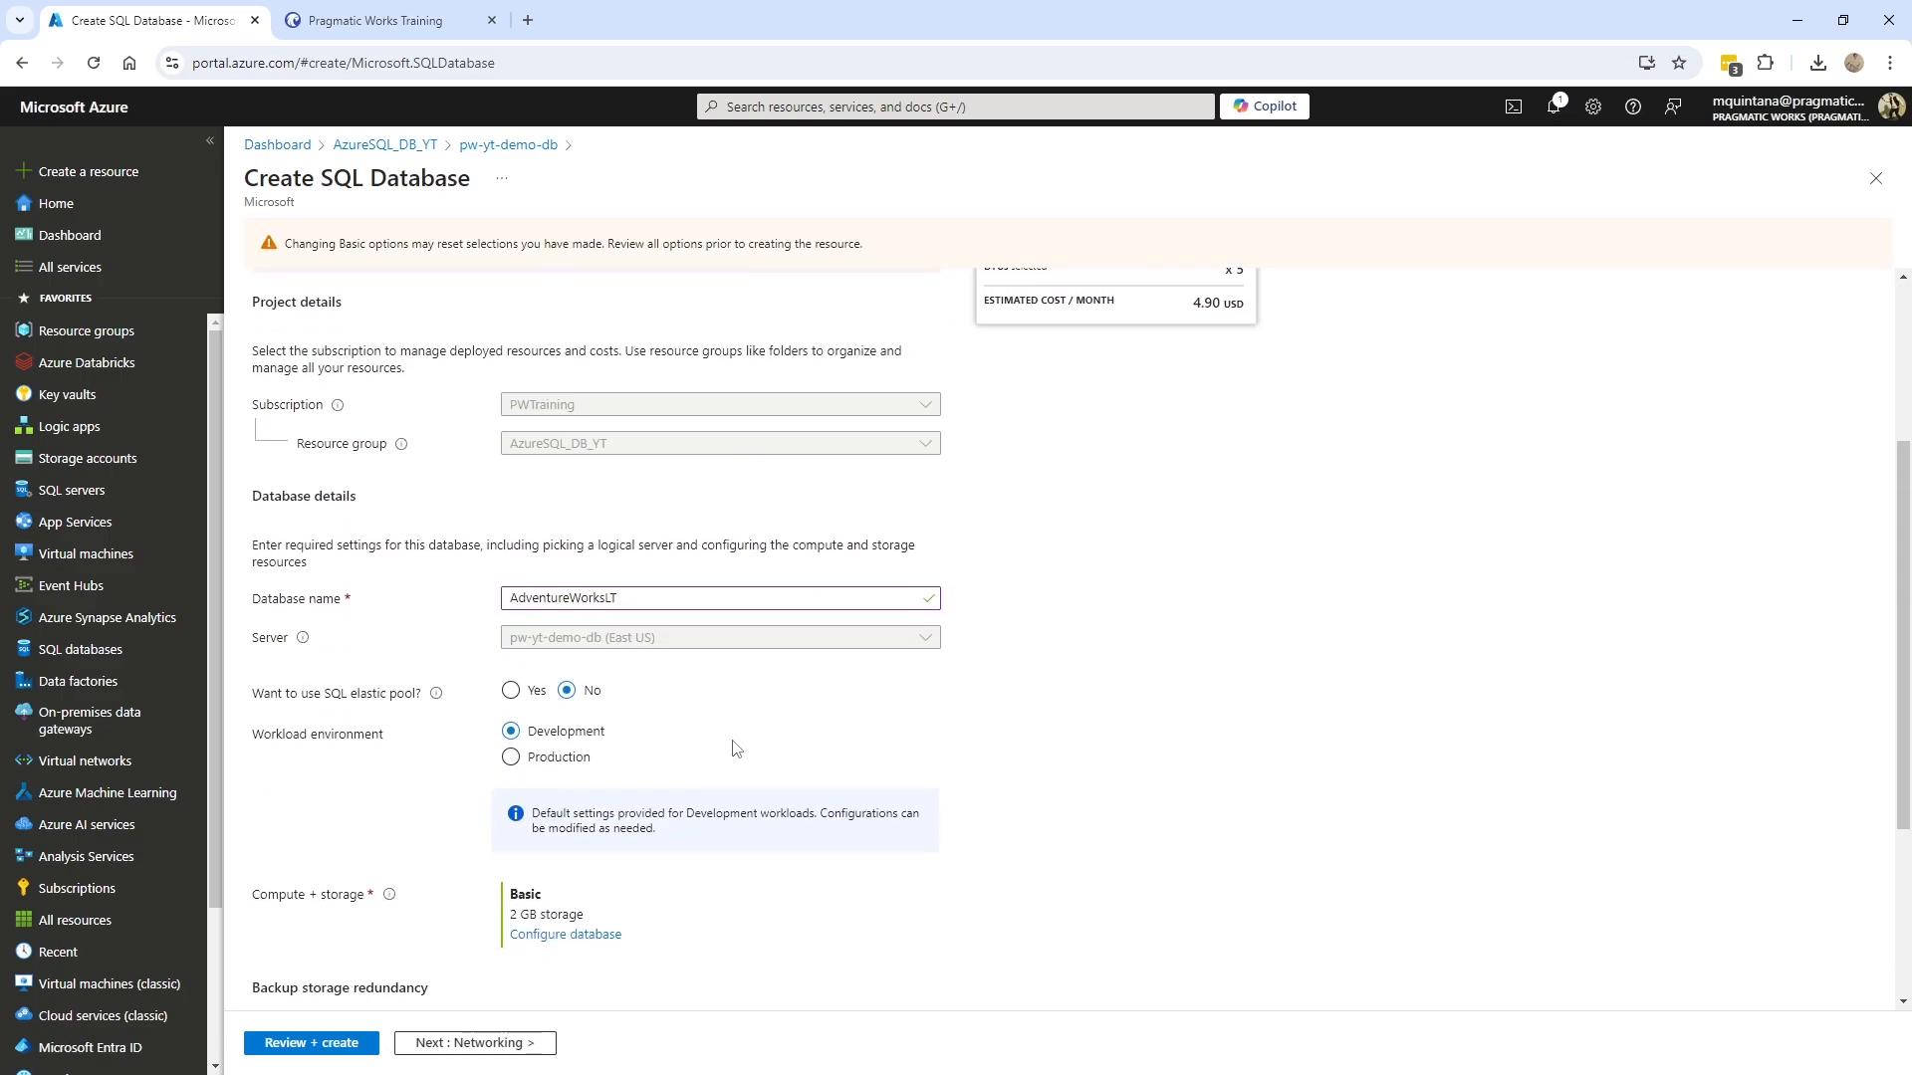
pyautogui.scroll(3, 549, 890)
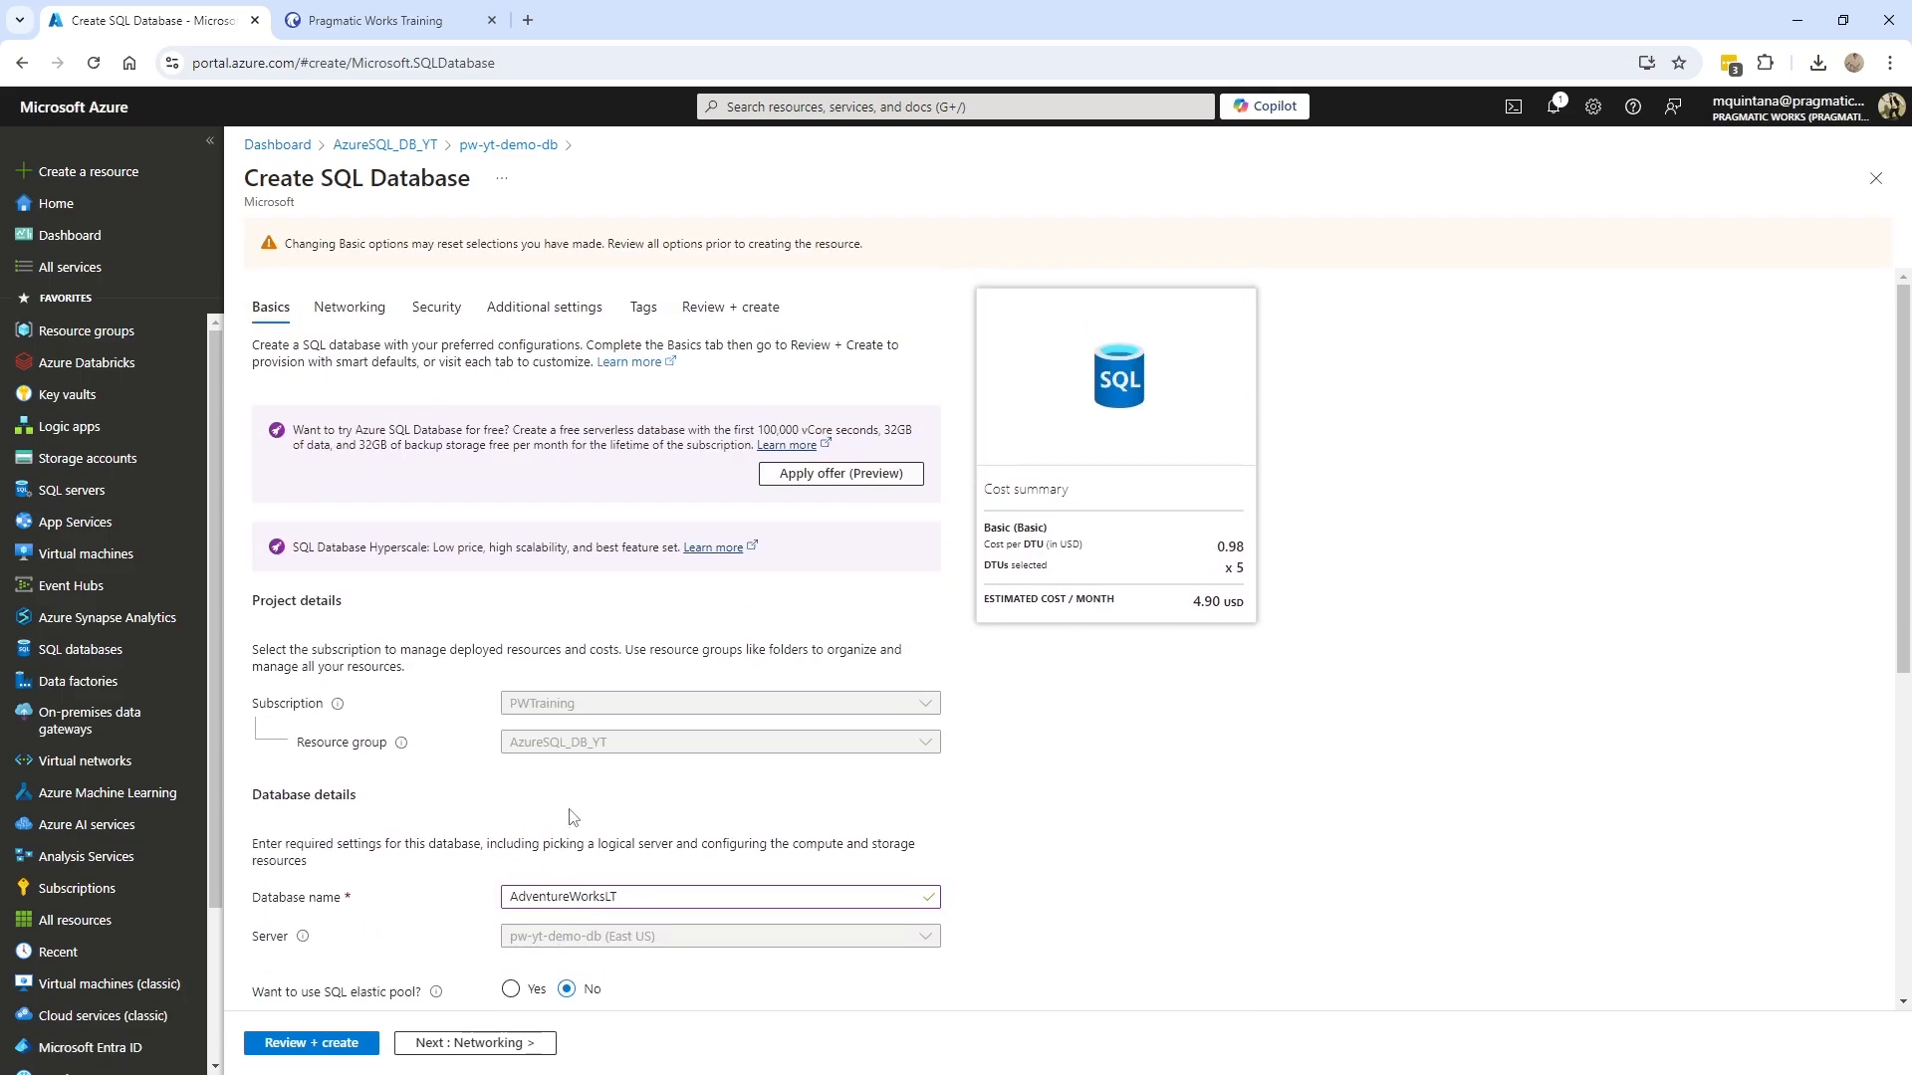
pyautogui.click(527, 310)
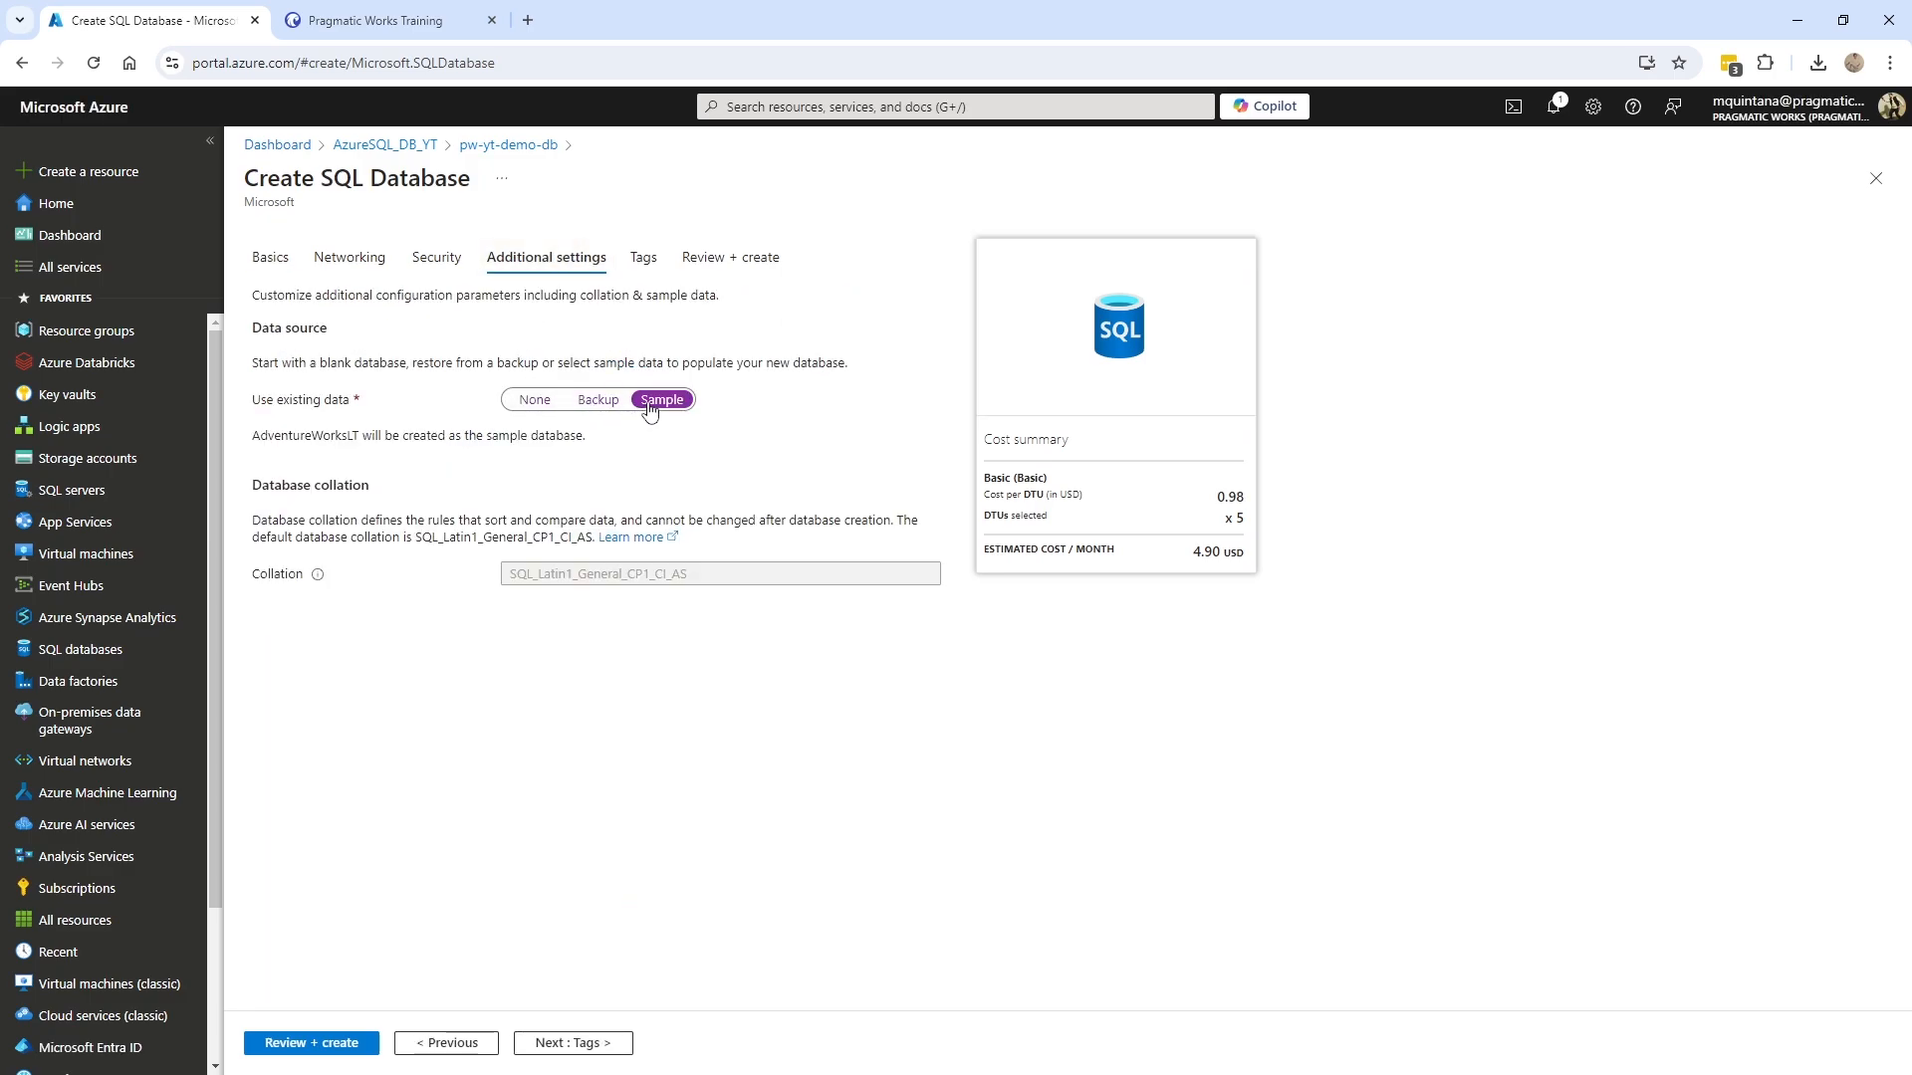
pyautogui.moveTo(257, 435); pyautogui.dragTo(409, 438)
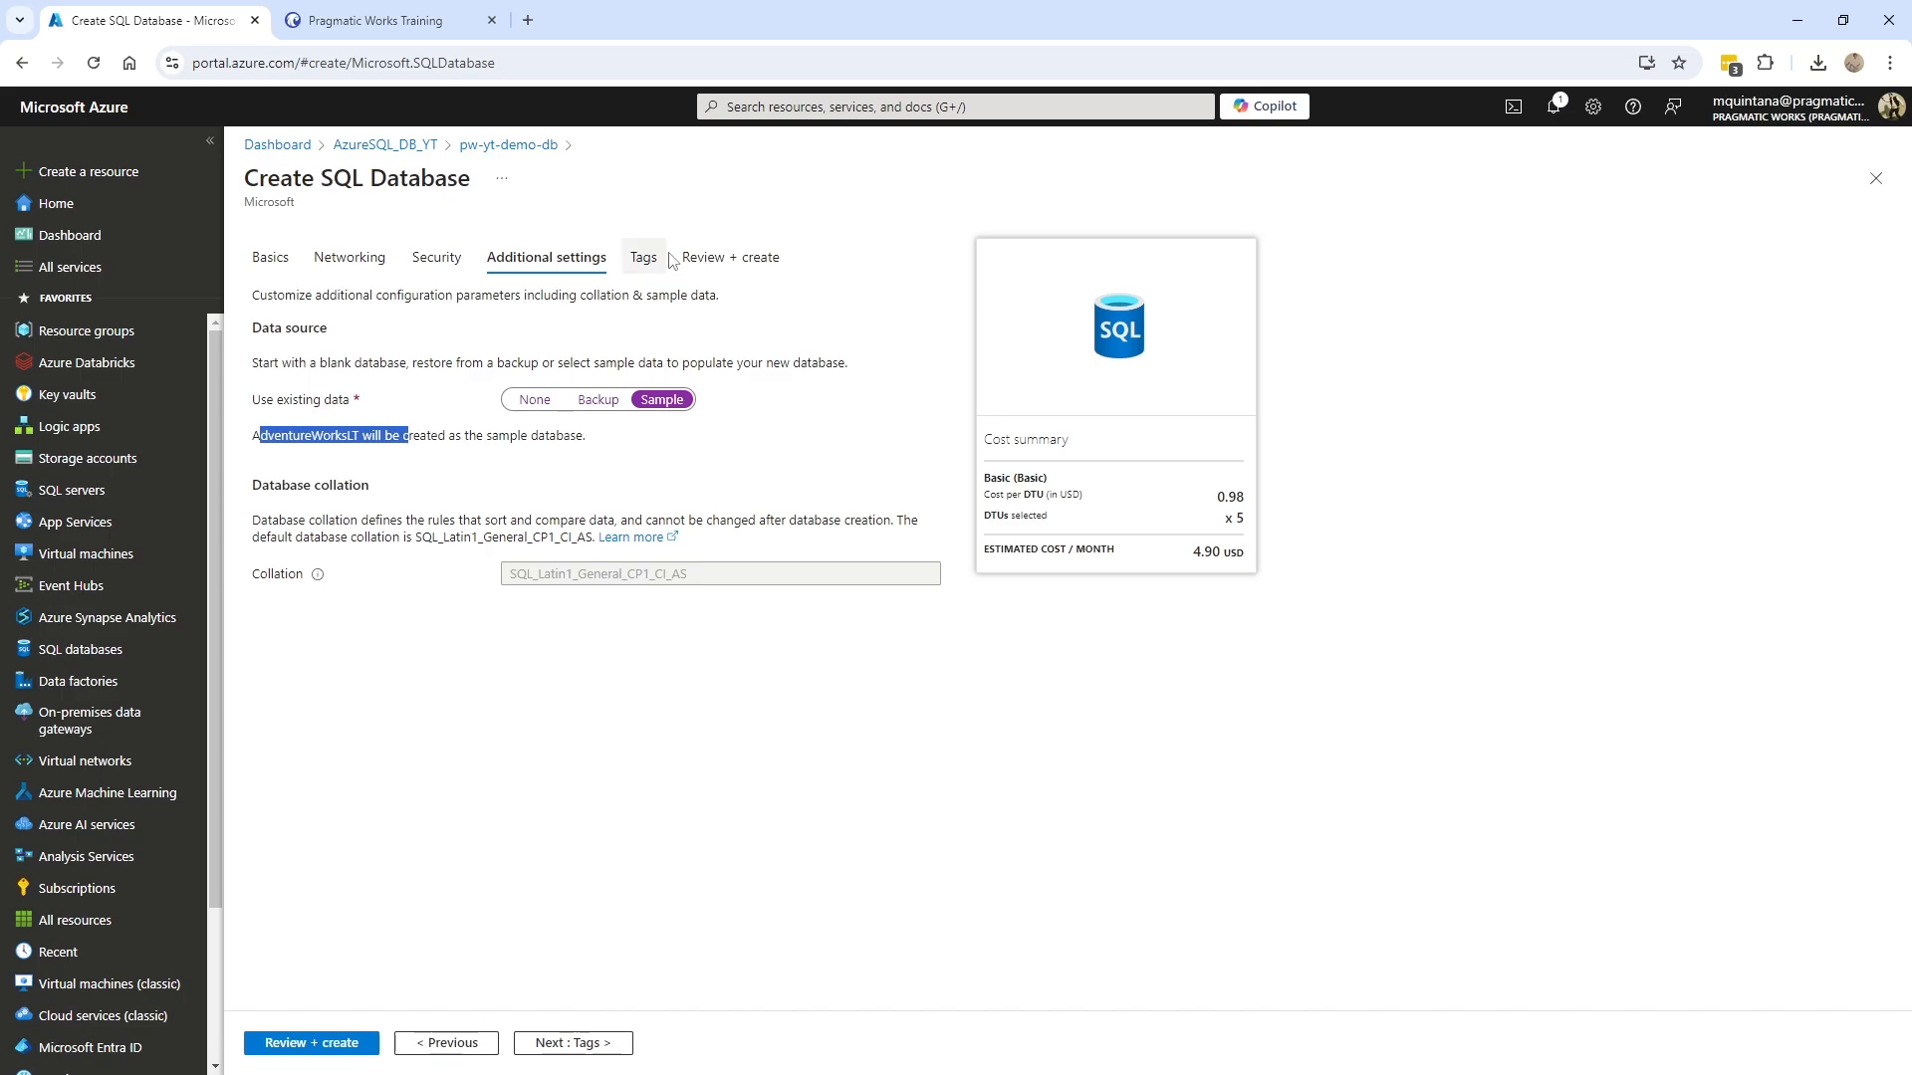
pyautogui.click(736, 260)
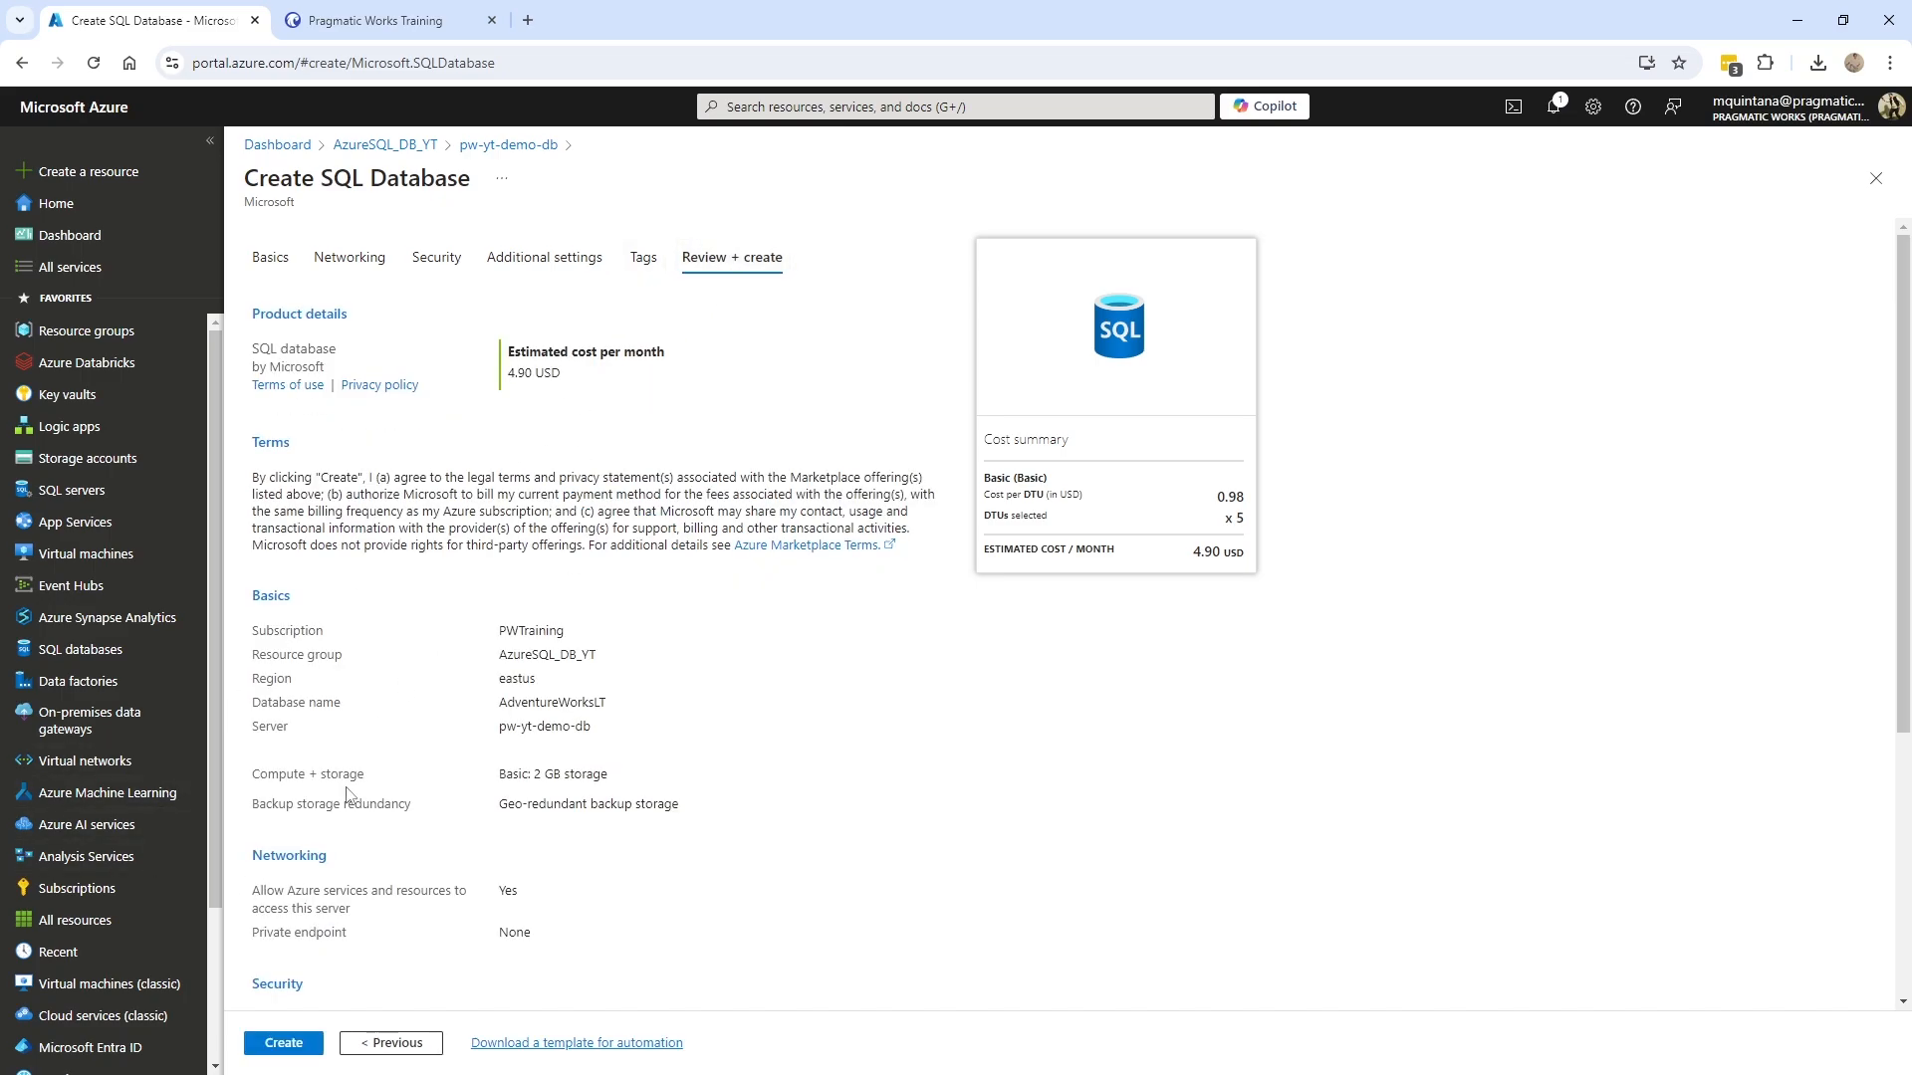
# - Create the AdventureWorksLT database on pw-yt-demo-db and let the deployment complete
pyautogui.click(287, 1046)
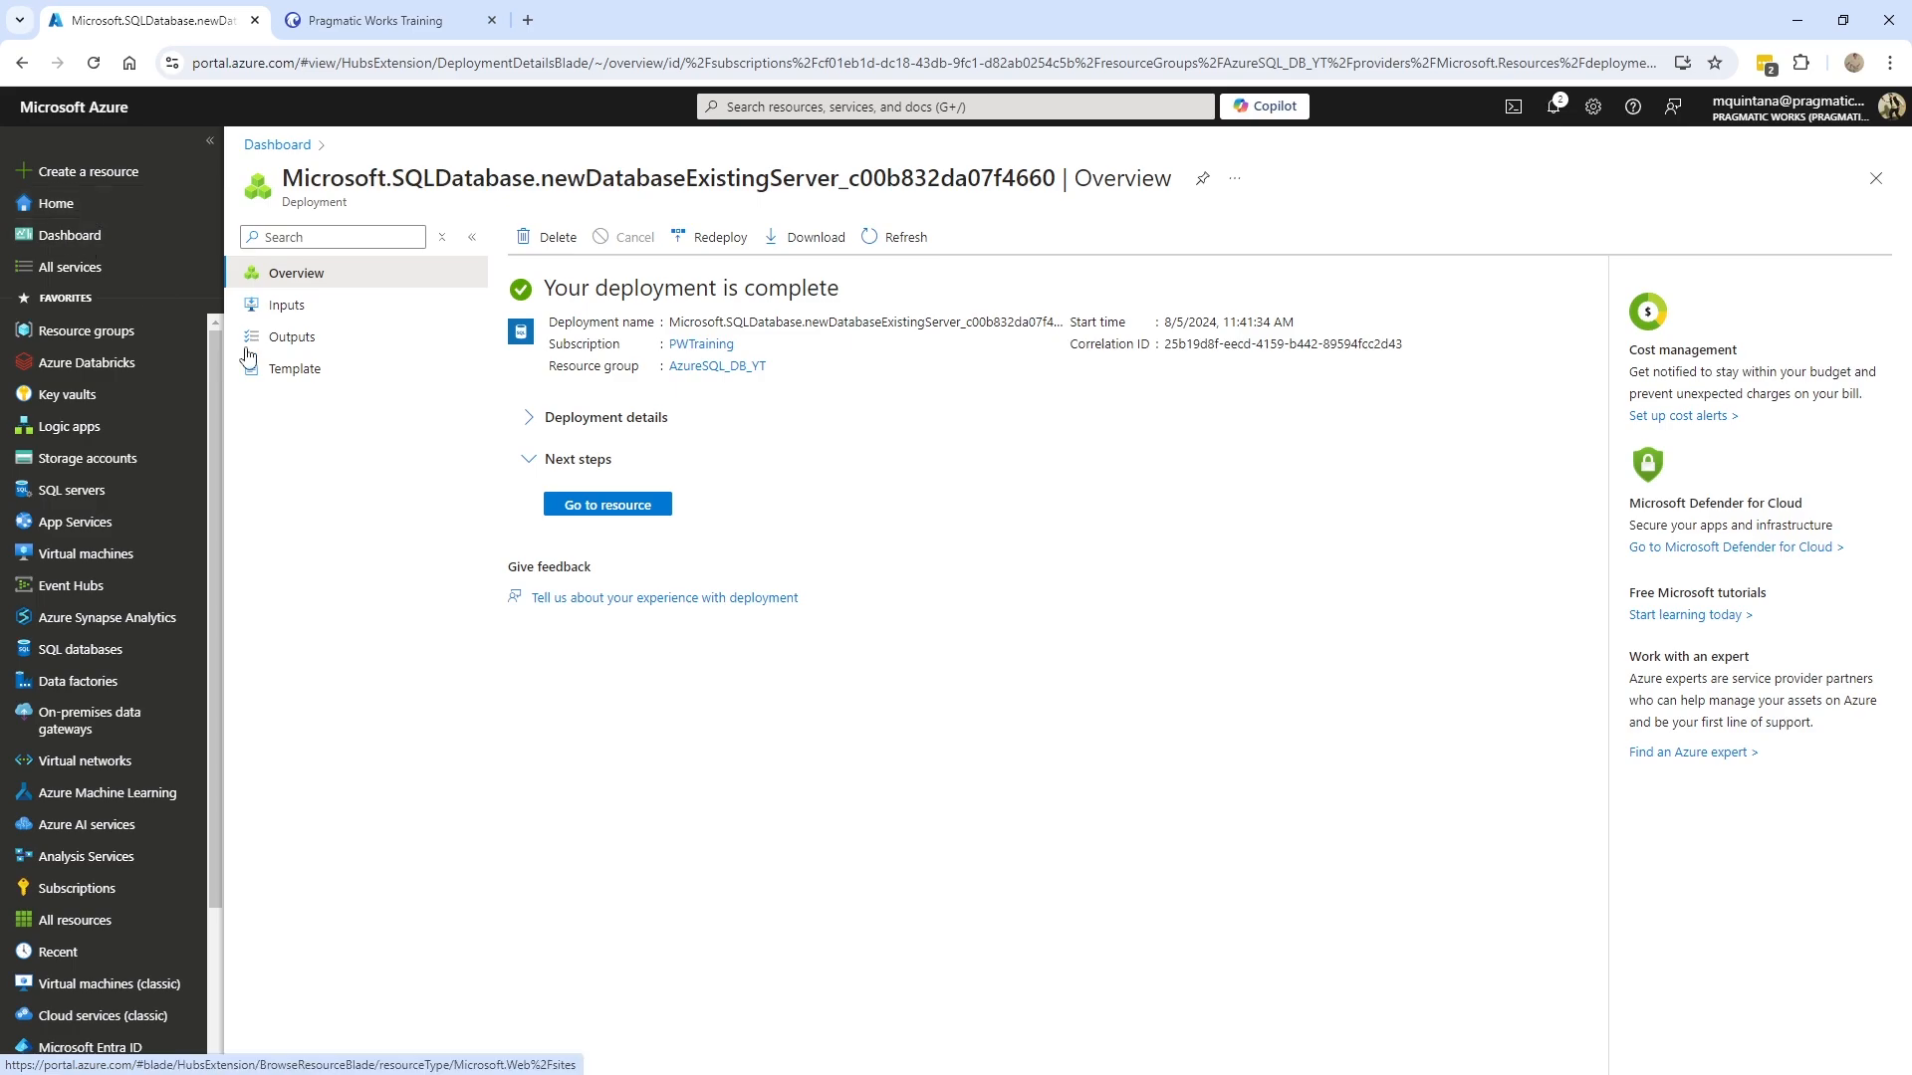
# - Open the deployed AdventureWorksLT database, check its compute tier, and copy server name pw-yt-demo-db.database.windows.net
pyautogui.click(638, 510)
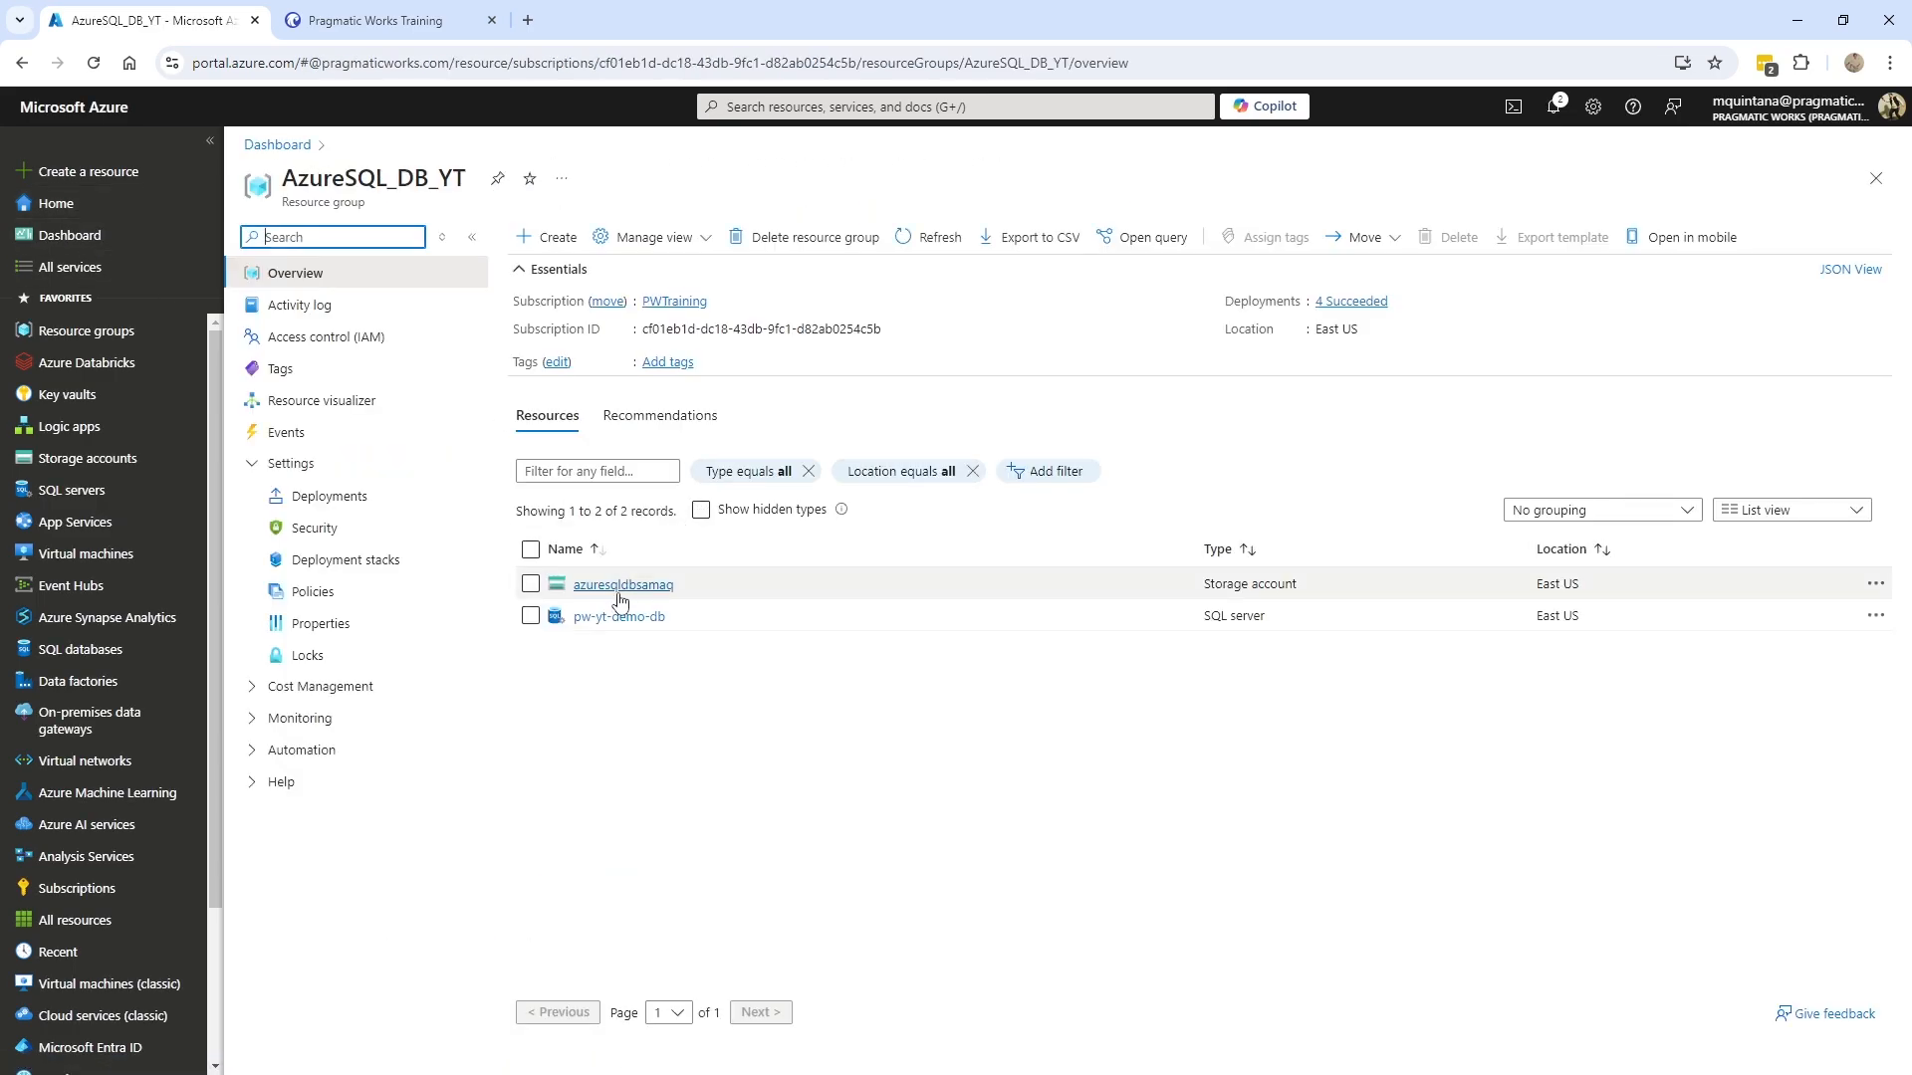
pyautogui.click(928, 237)
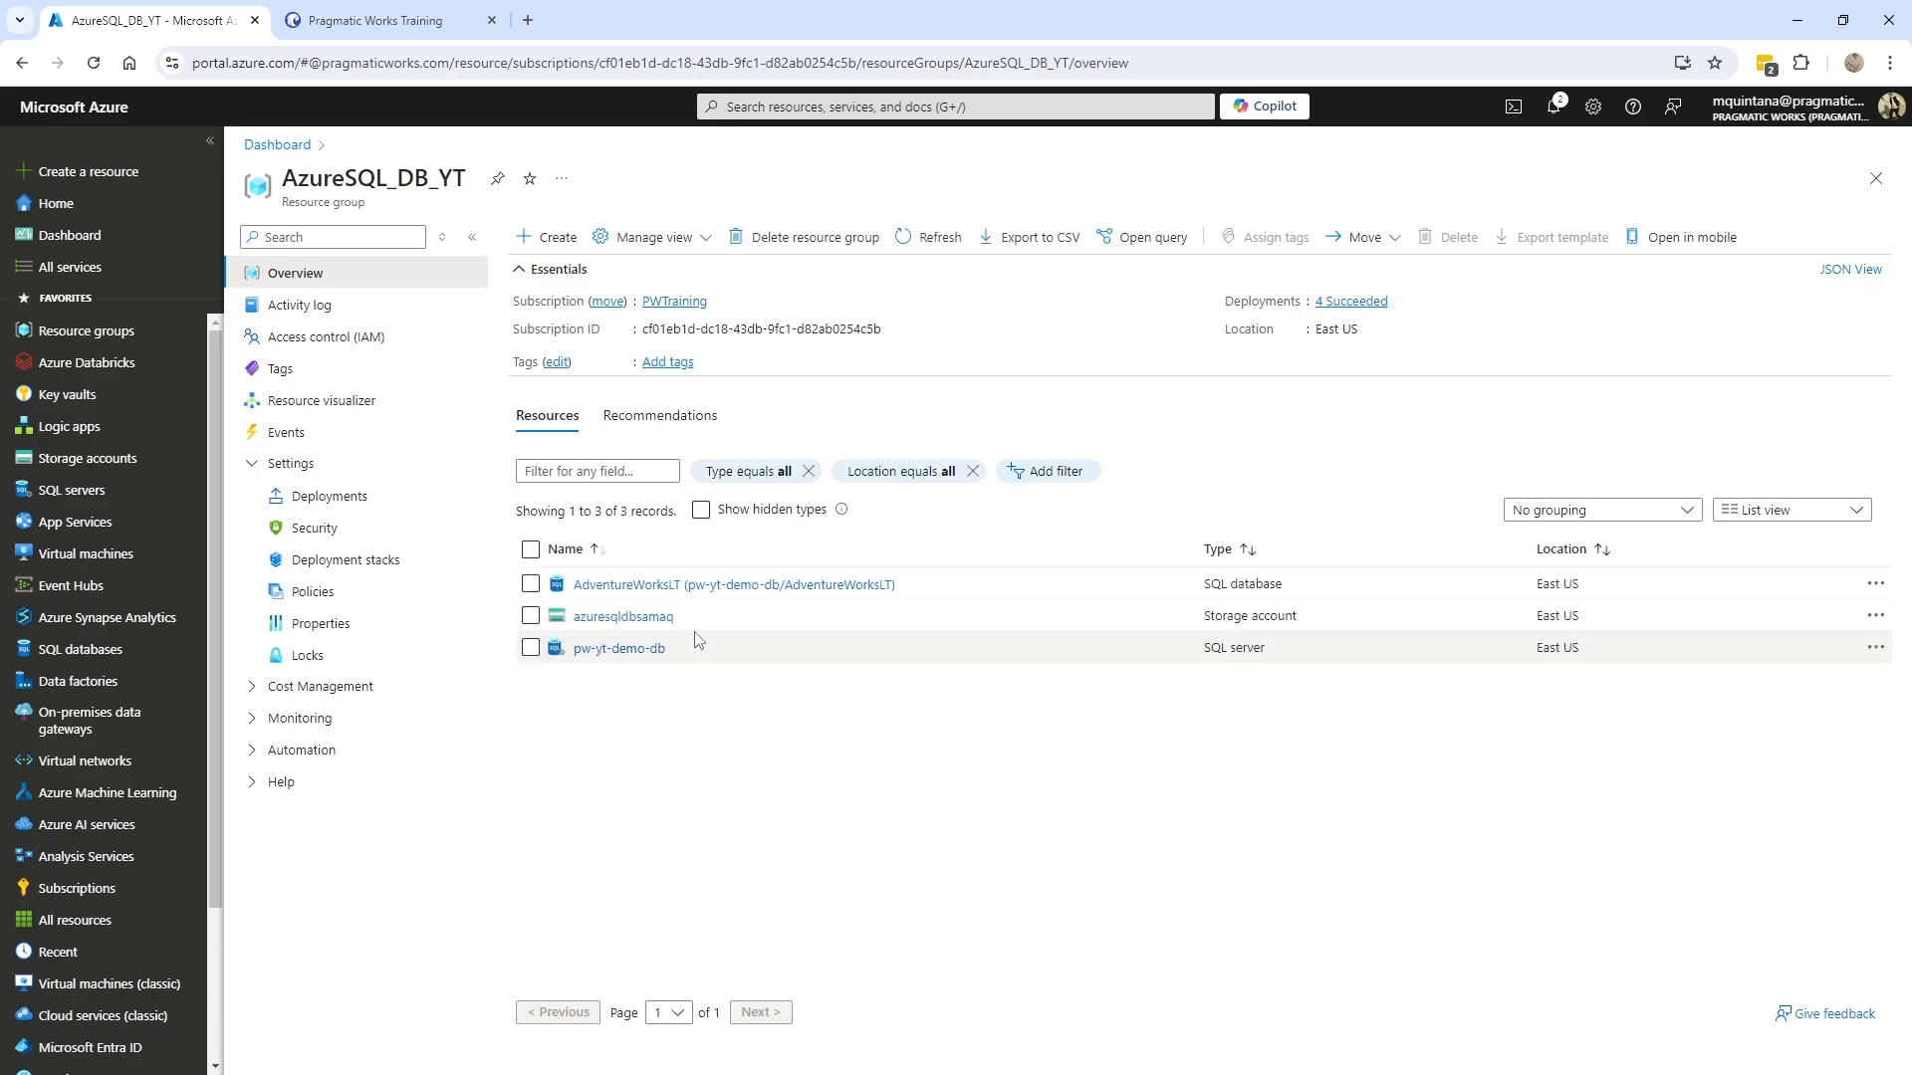
pyautogui.click(624, 585)
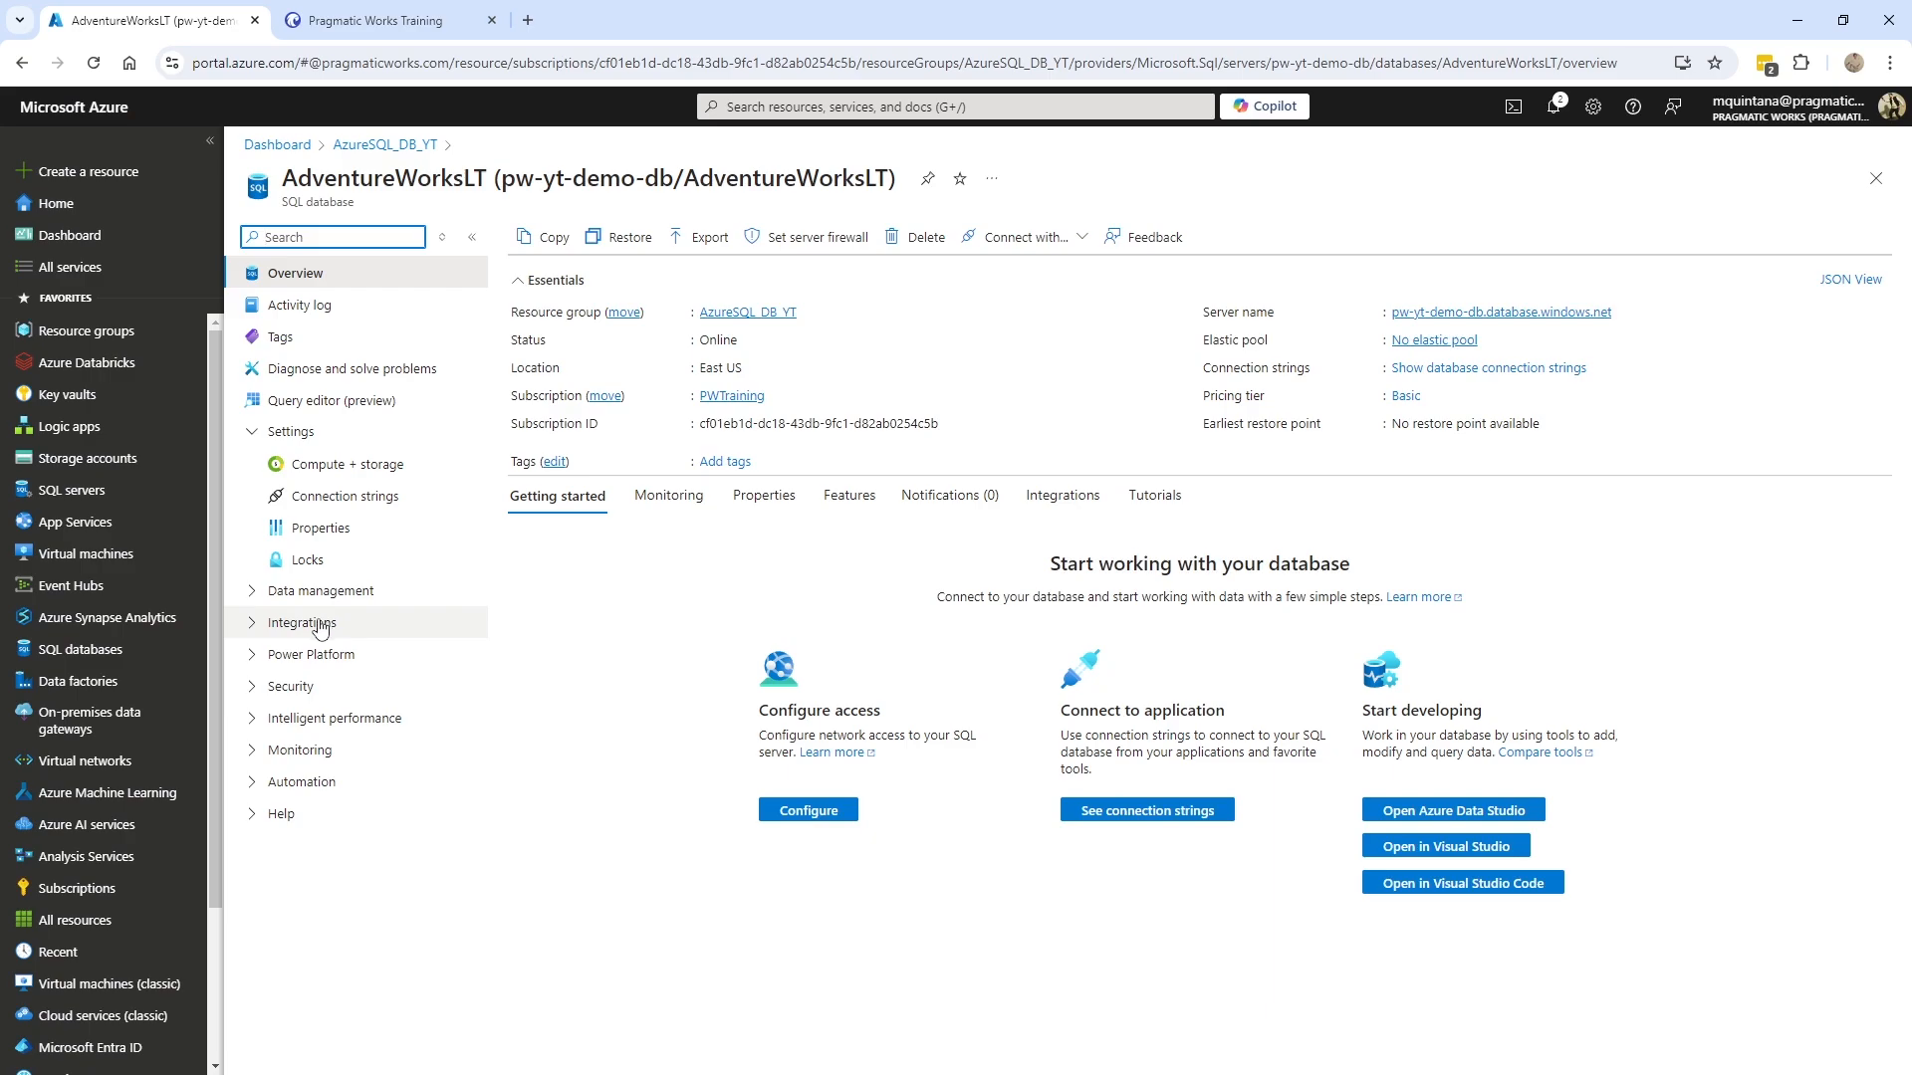
pyautogui.click(375, 460)
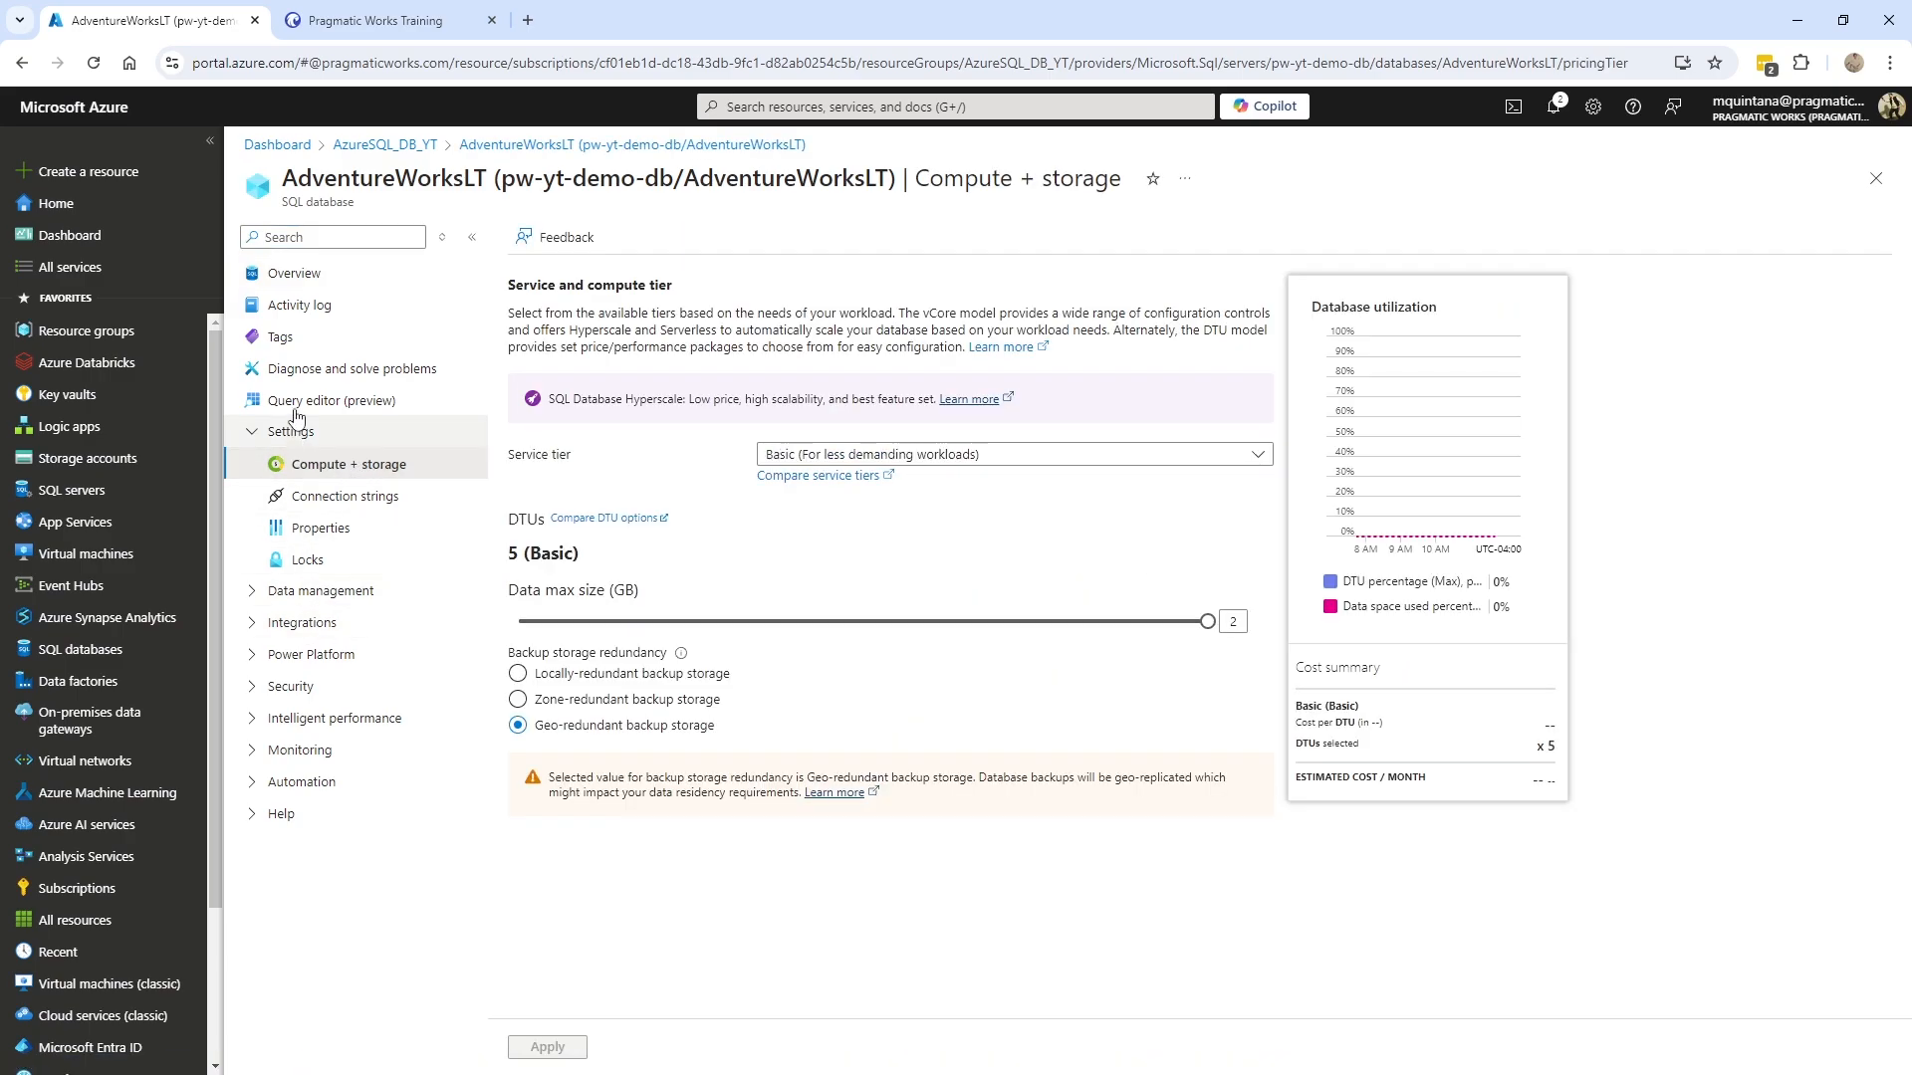
pyautogui.click(278, 283)
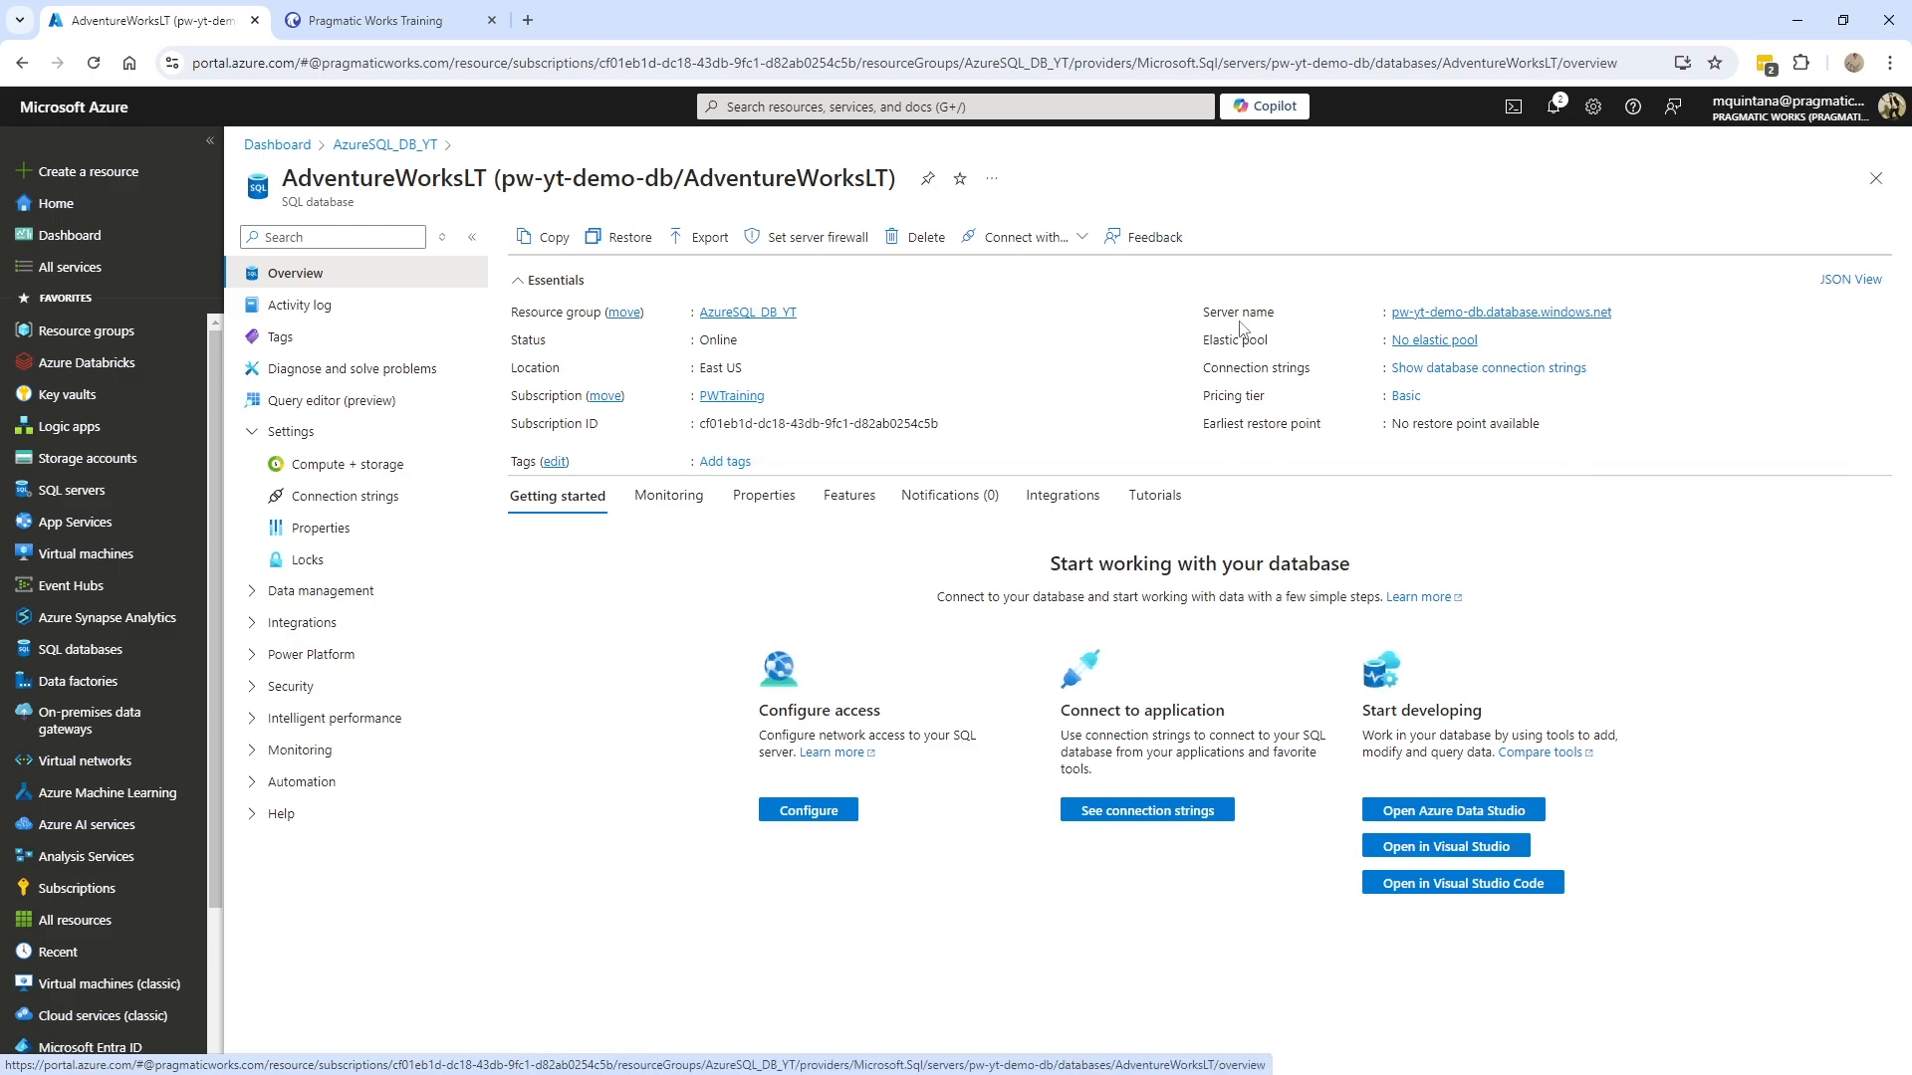
pyautogui.click(1623, 312)
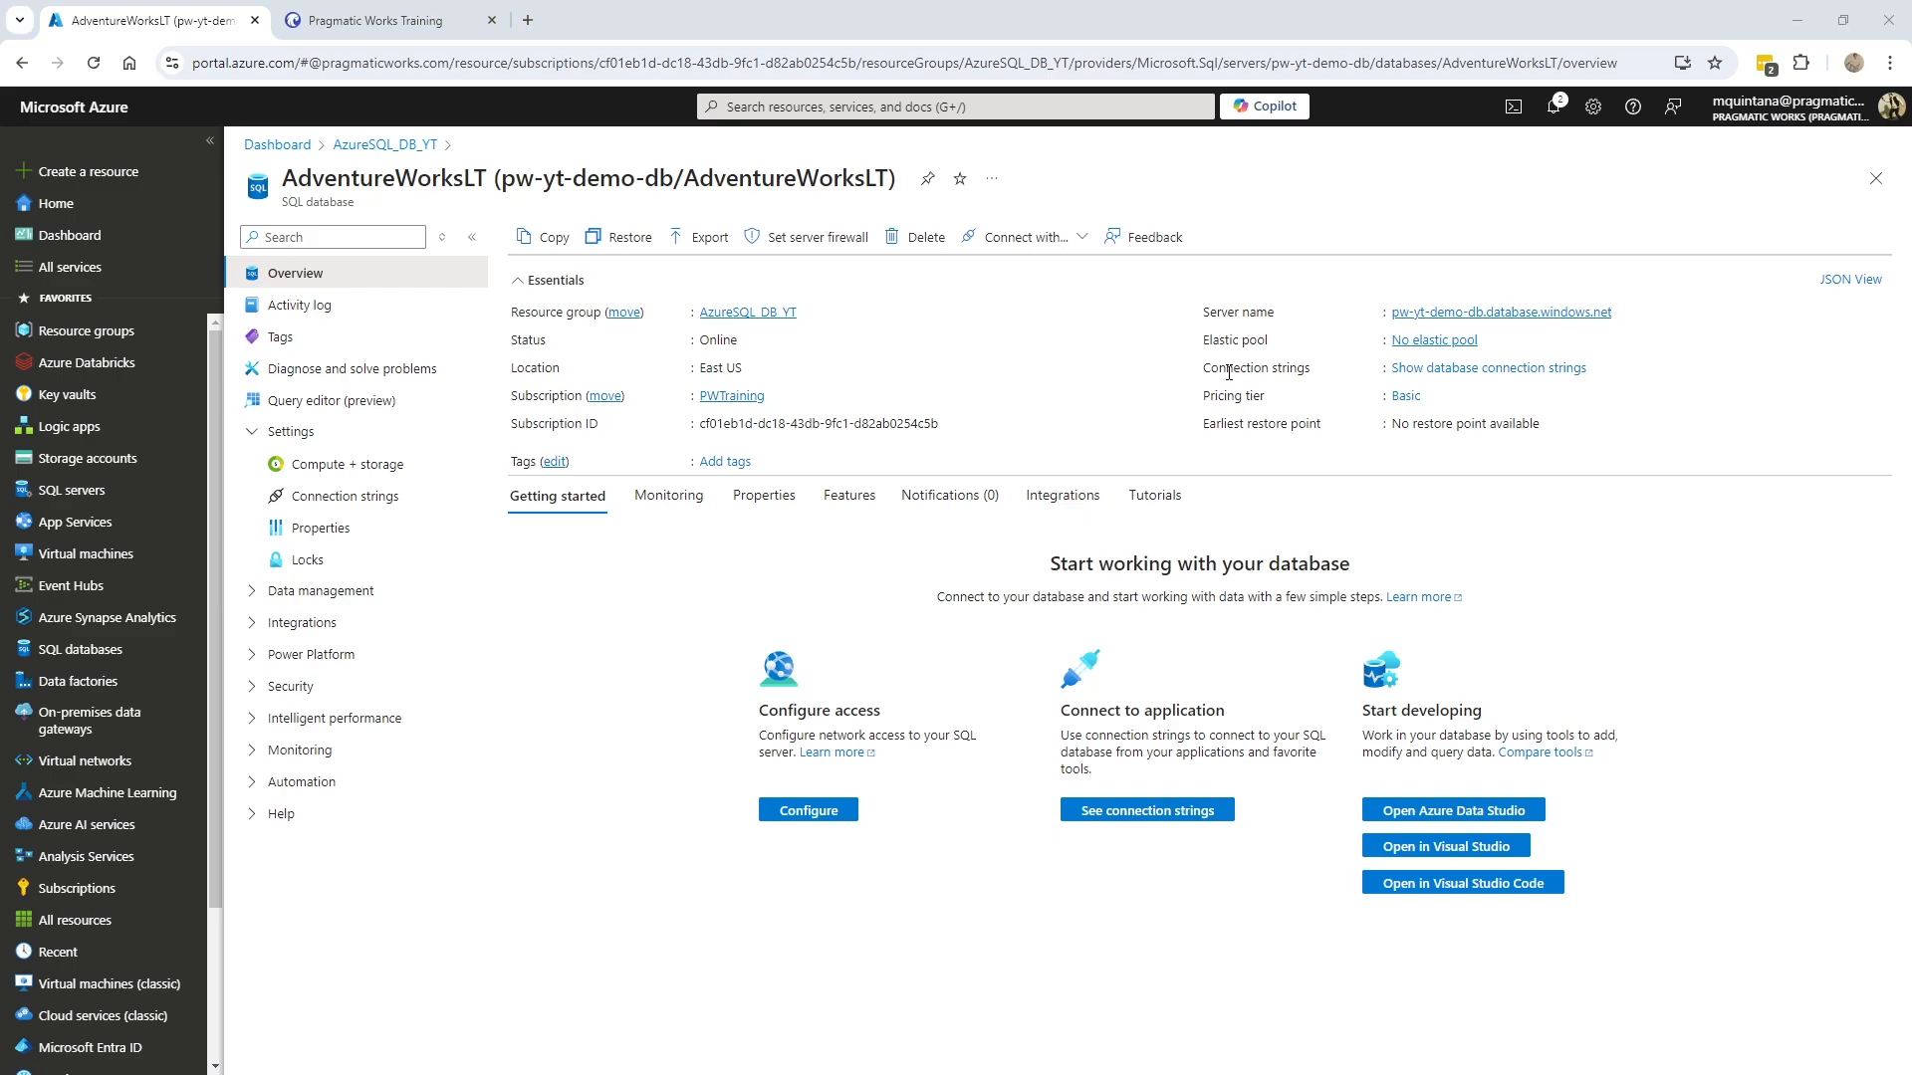
pyautogui.hotkey('alt', 'Tab')
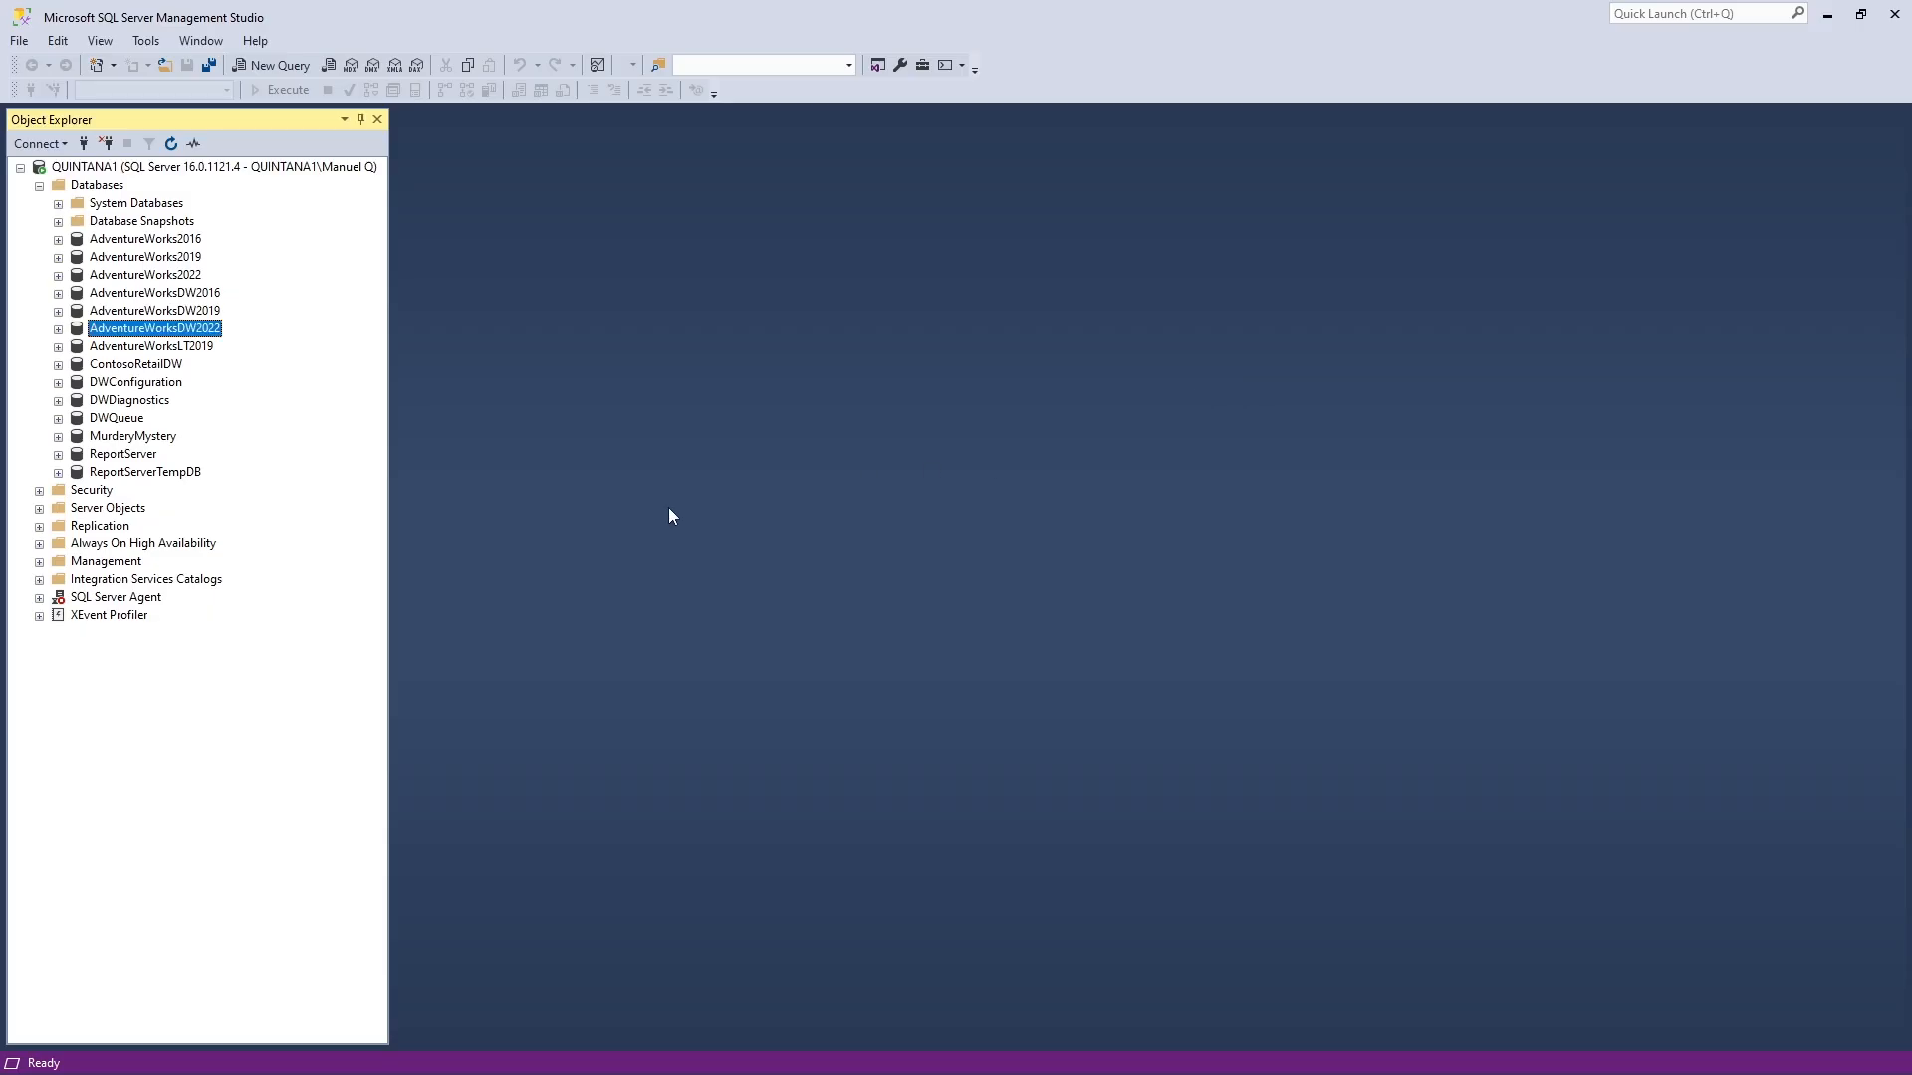
# - In a new Connect to Server dialog, replace the local server name with pw-yt-demo-db.database.windows.net
pyautogui.click(20, 168)
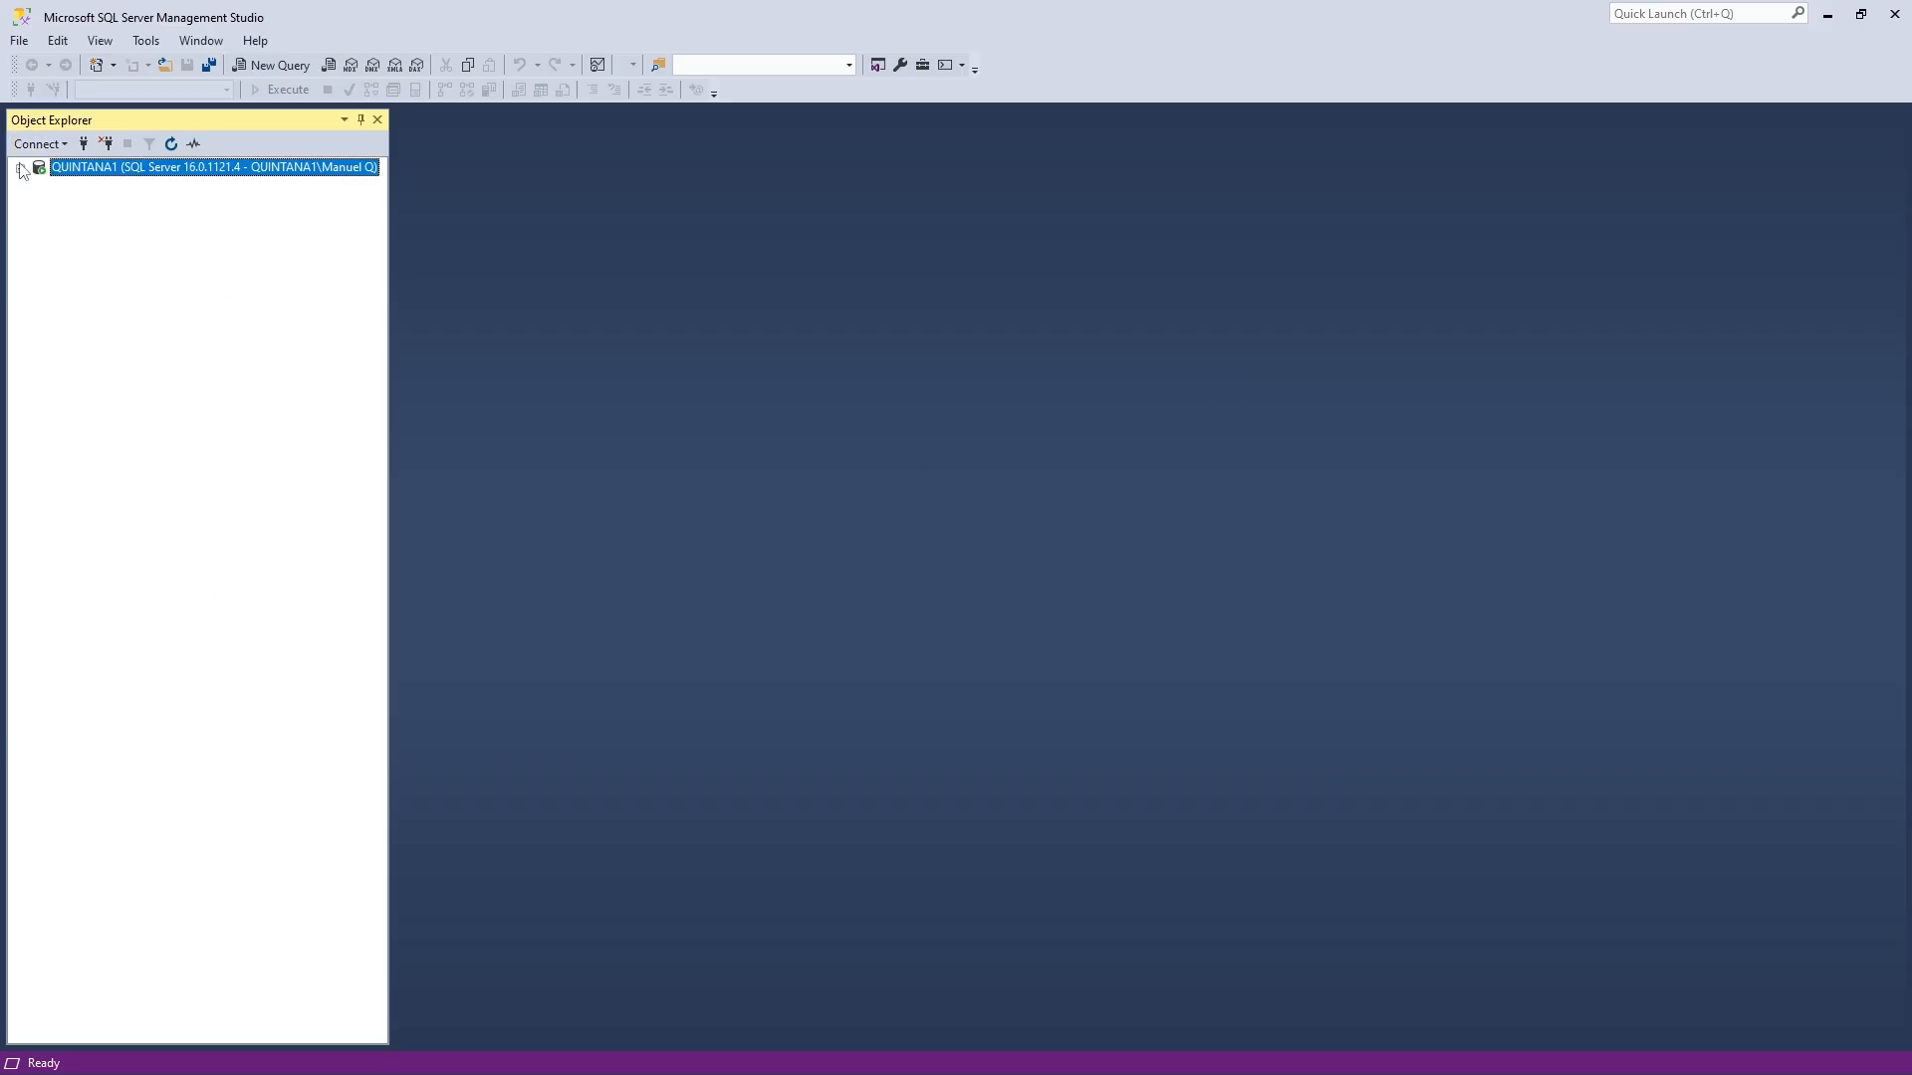
pyautogui.click(84, 146)
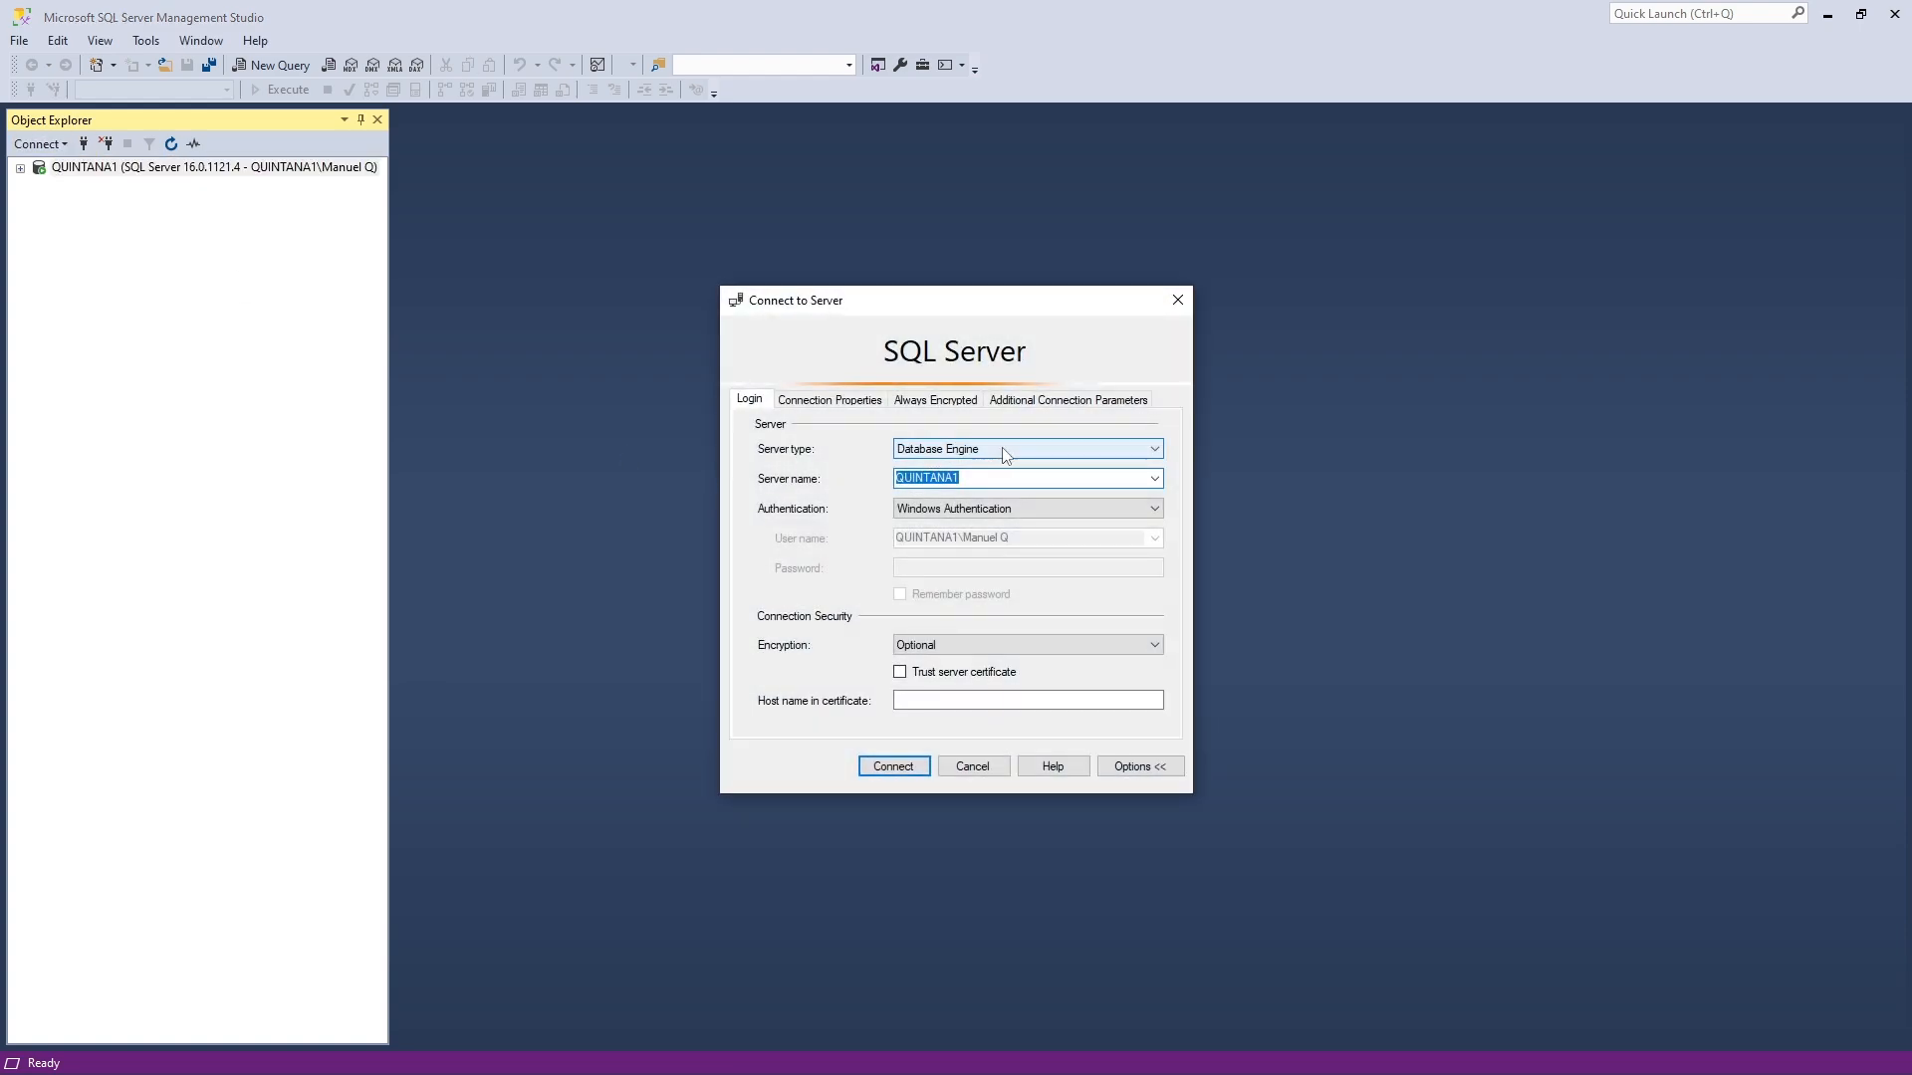
pyautogui.click(996, 474)
pyautogui.doubleClick(999, 474)
pyautogui.hotkey('ctrl', 'v')
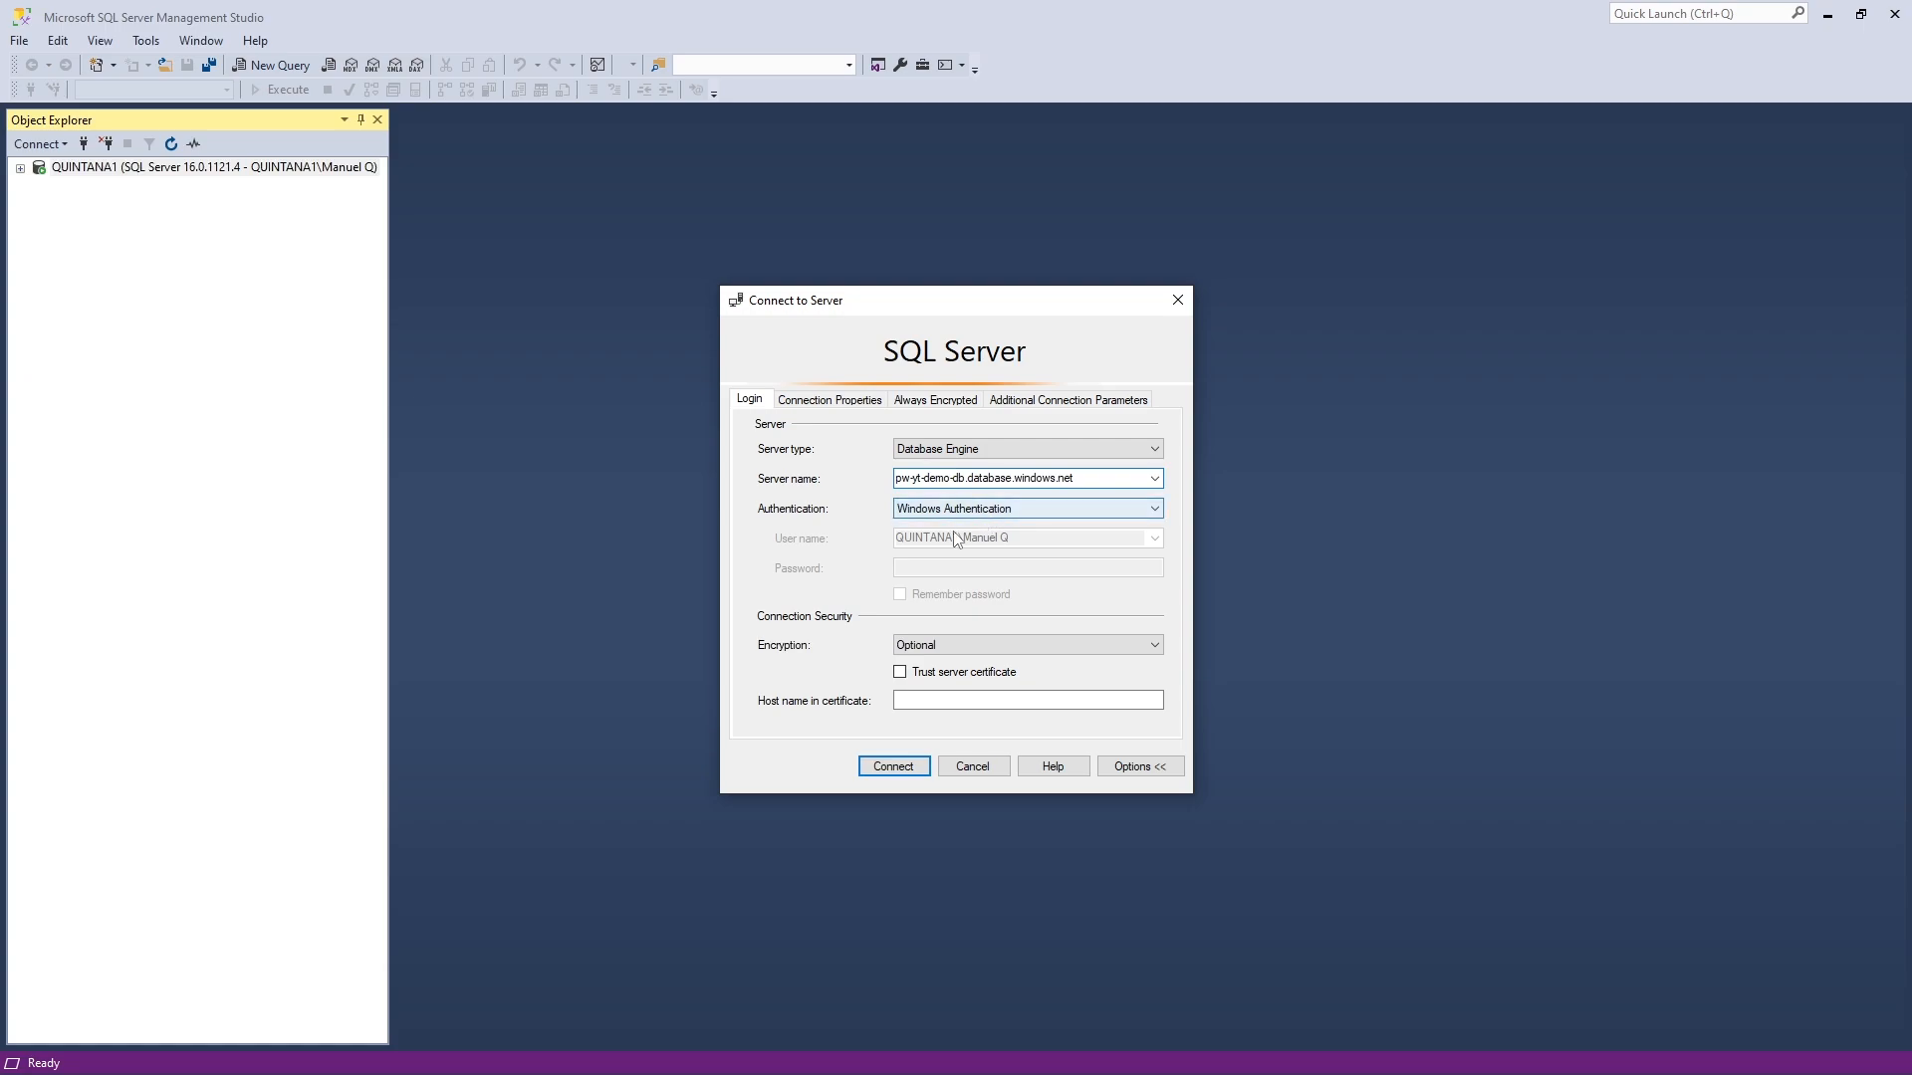
# - Choose Microsoft Entra MFA authentication, enter the account's e-mail as user name, and connect
pyautogui.click(976, 514)
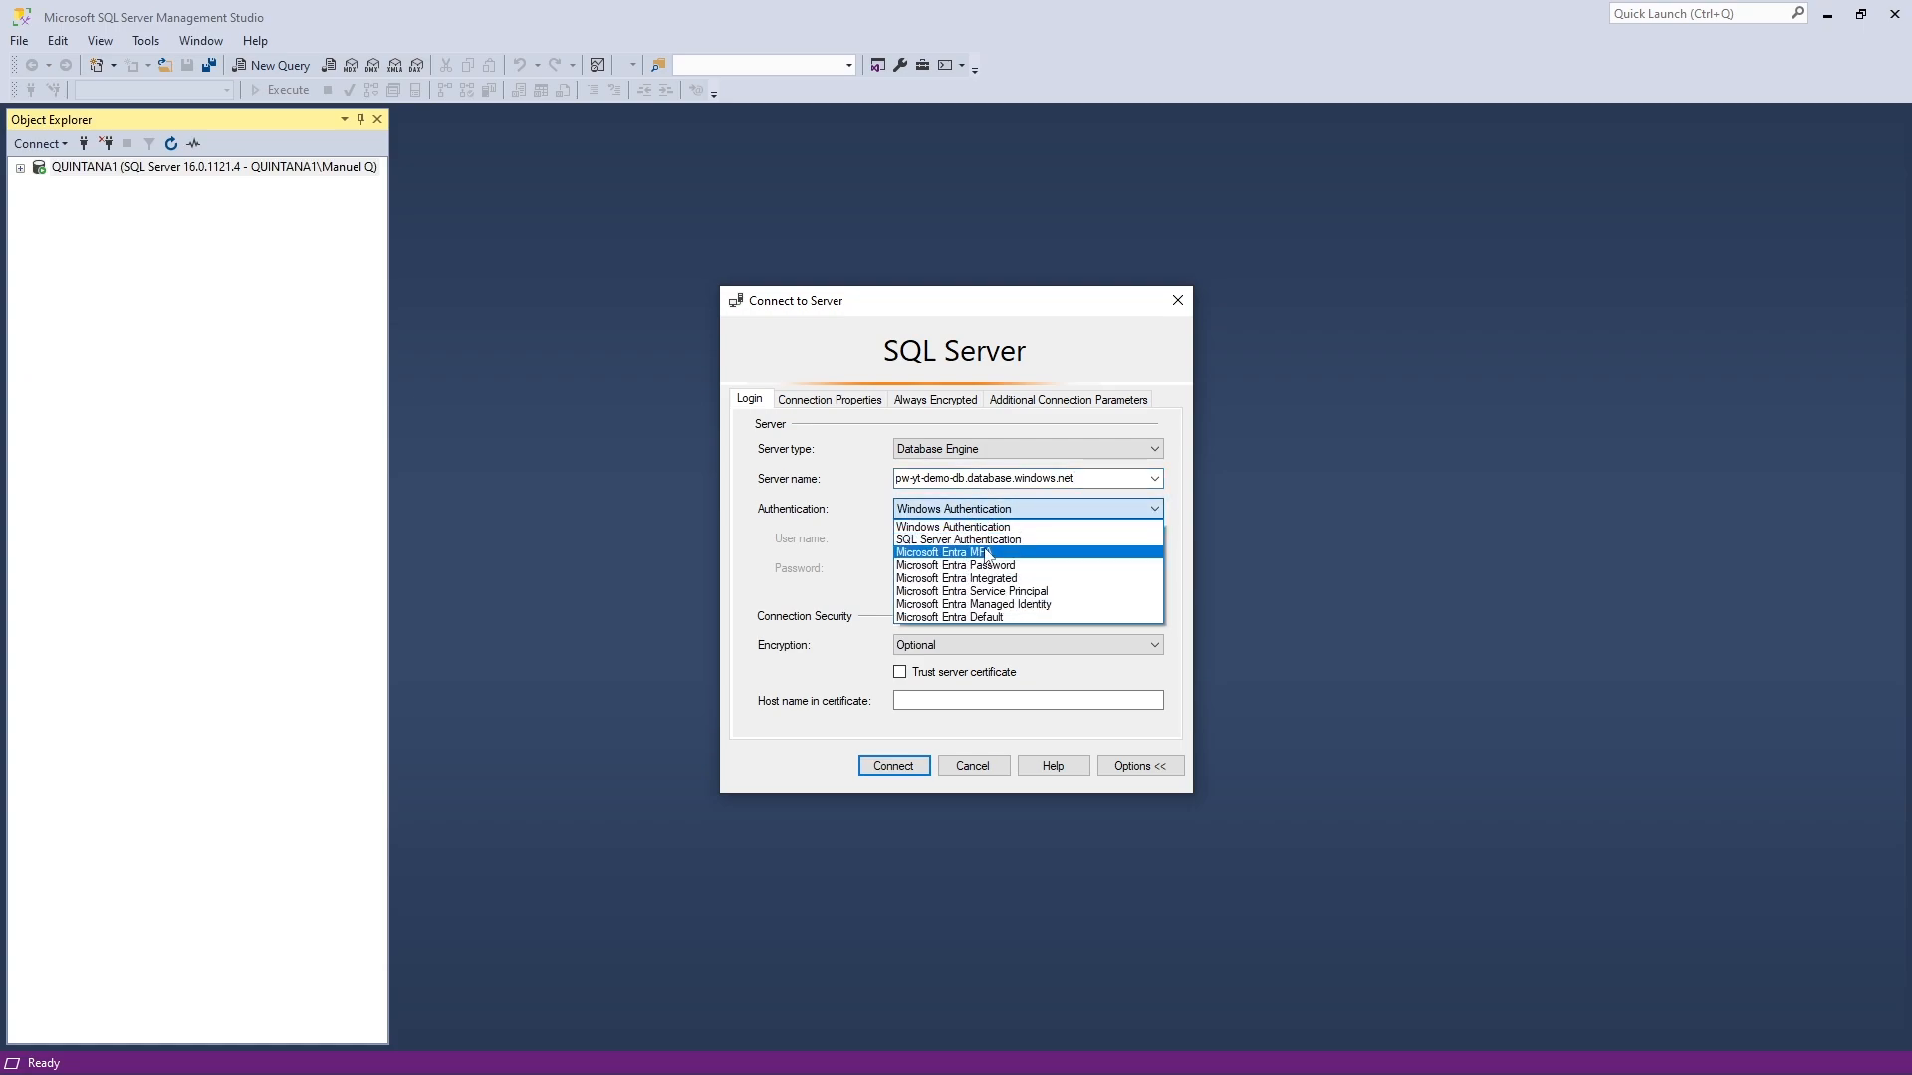
pyautogui.click(987, 554)
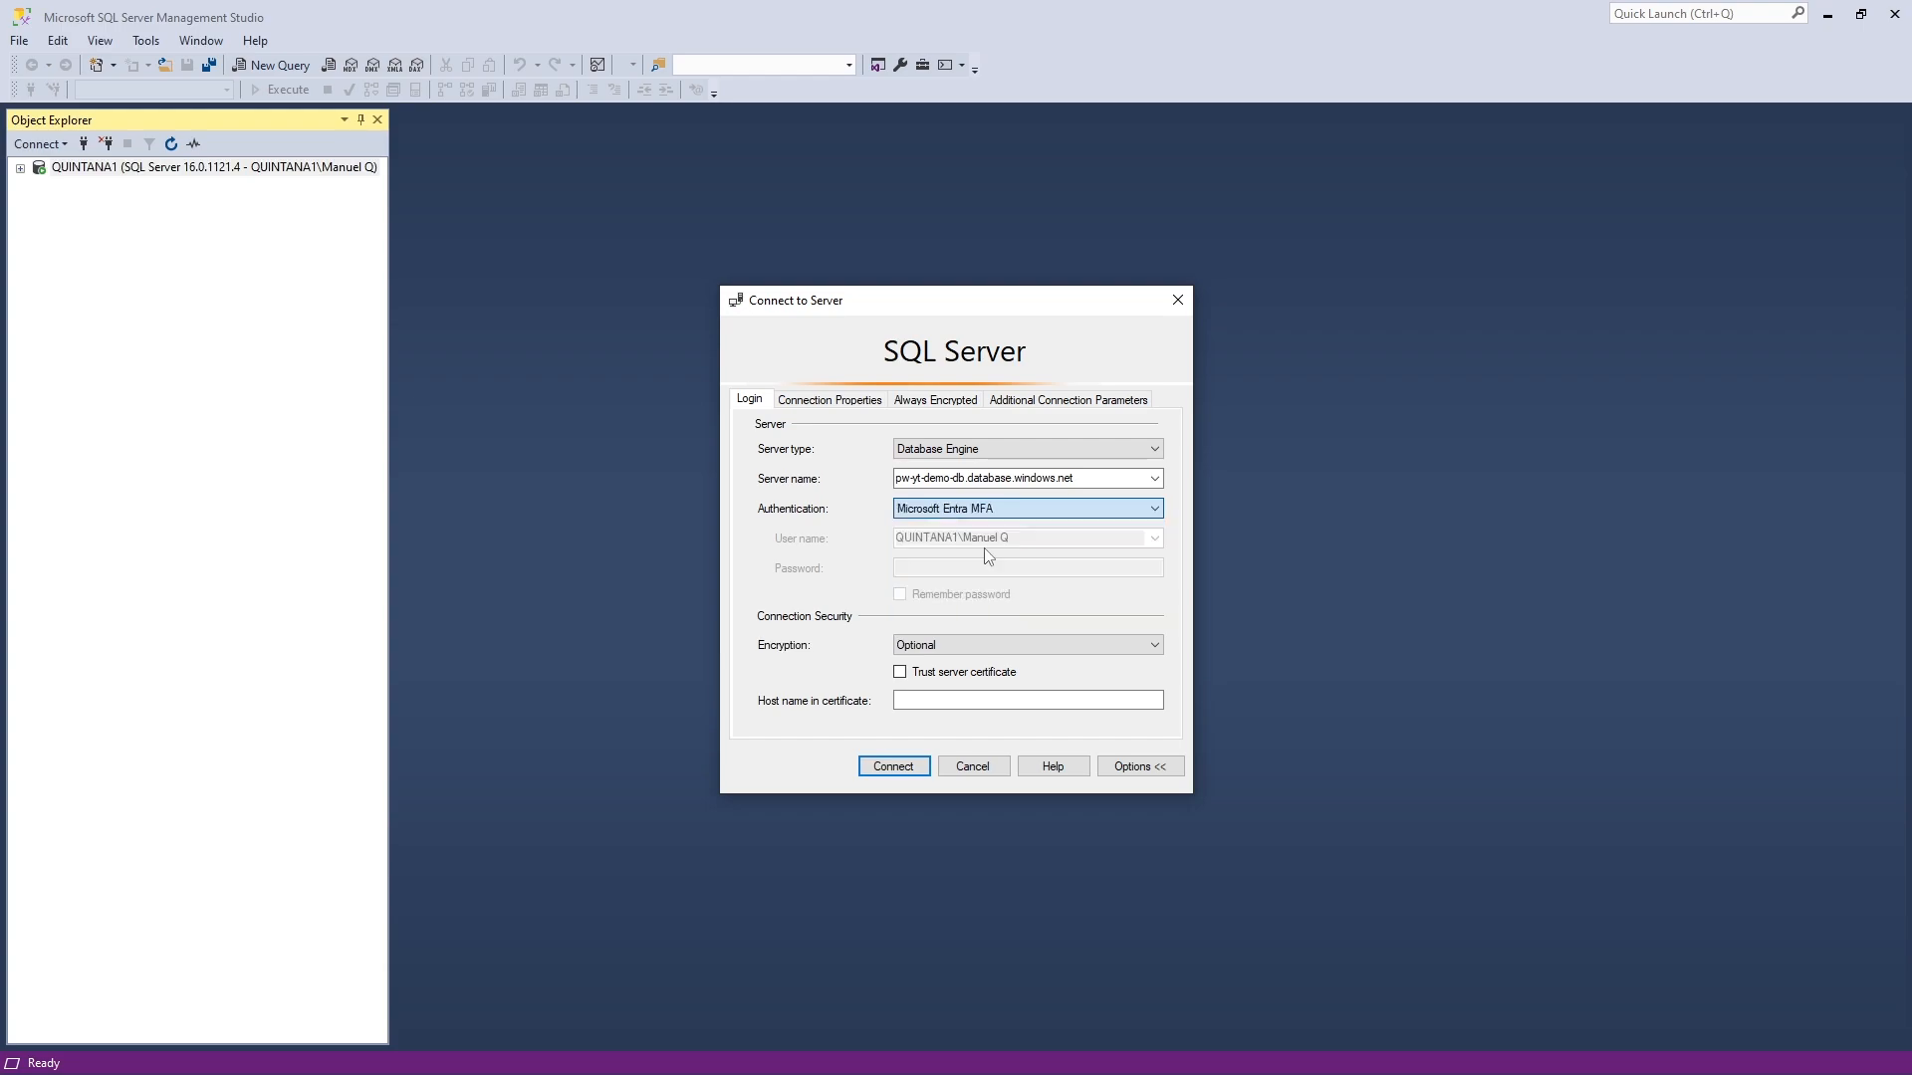
pyautogui.click(916, 541)
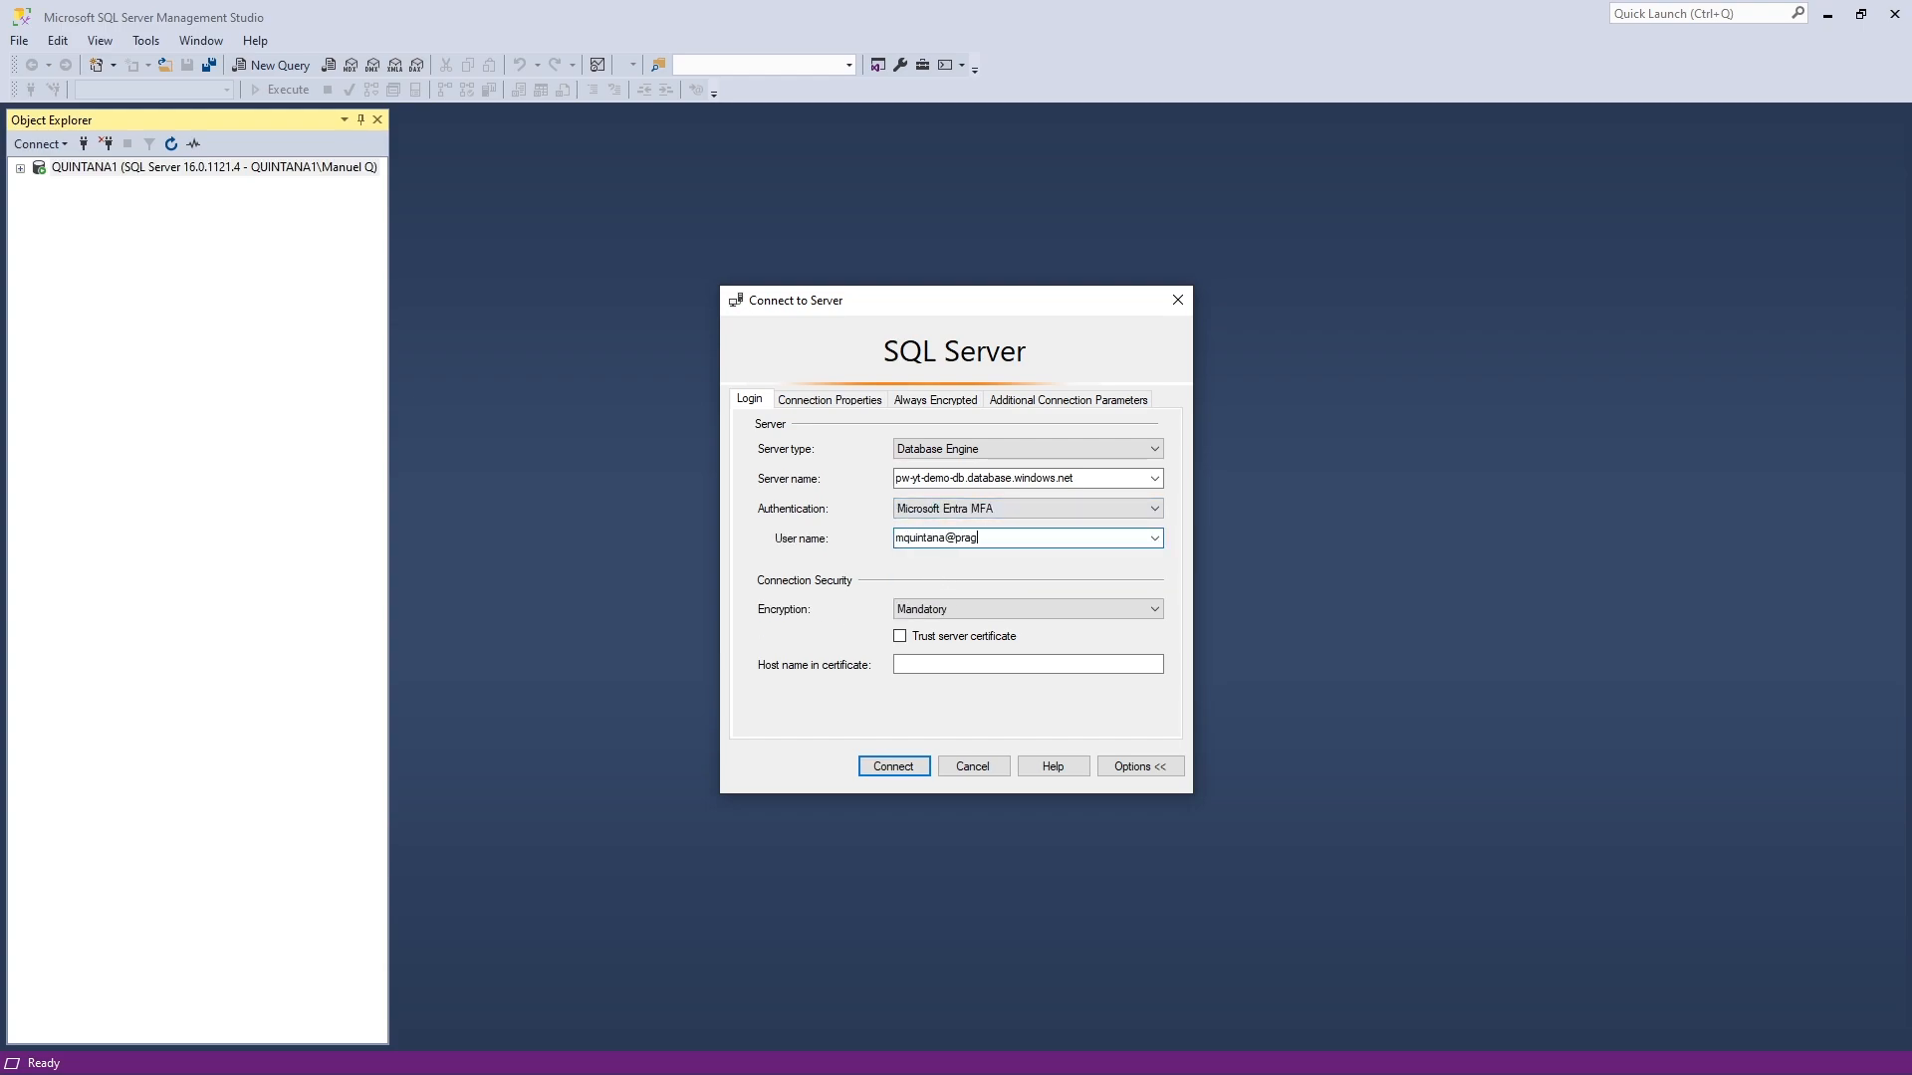
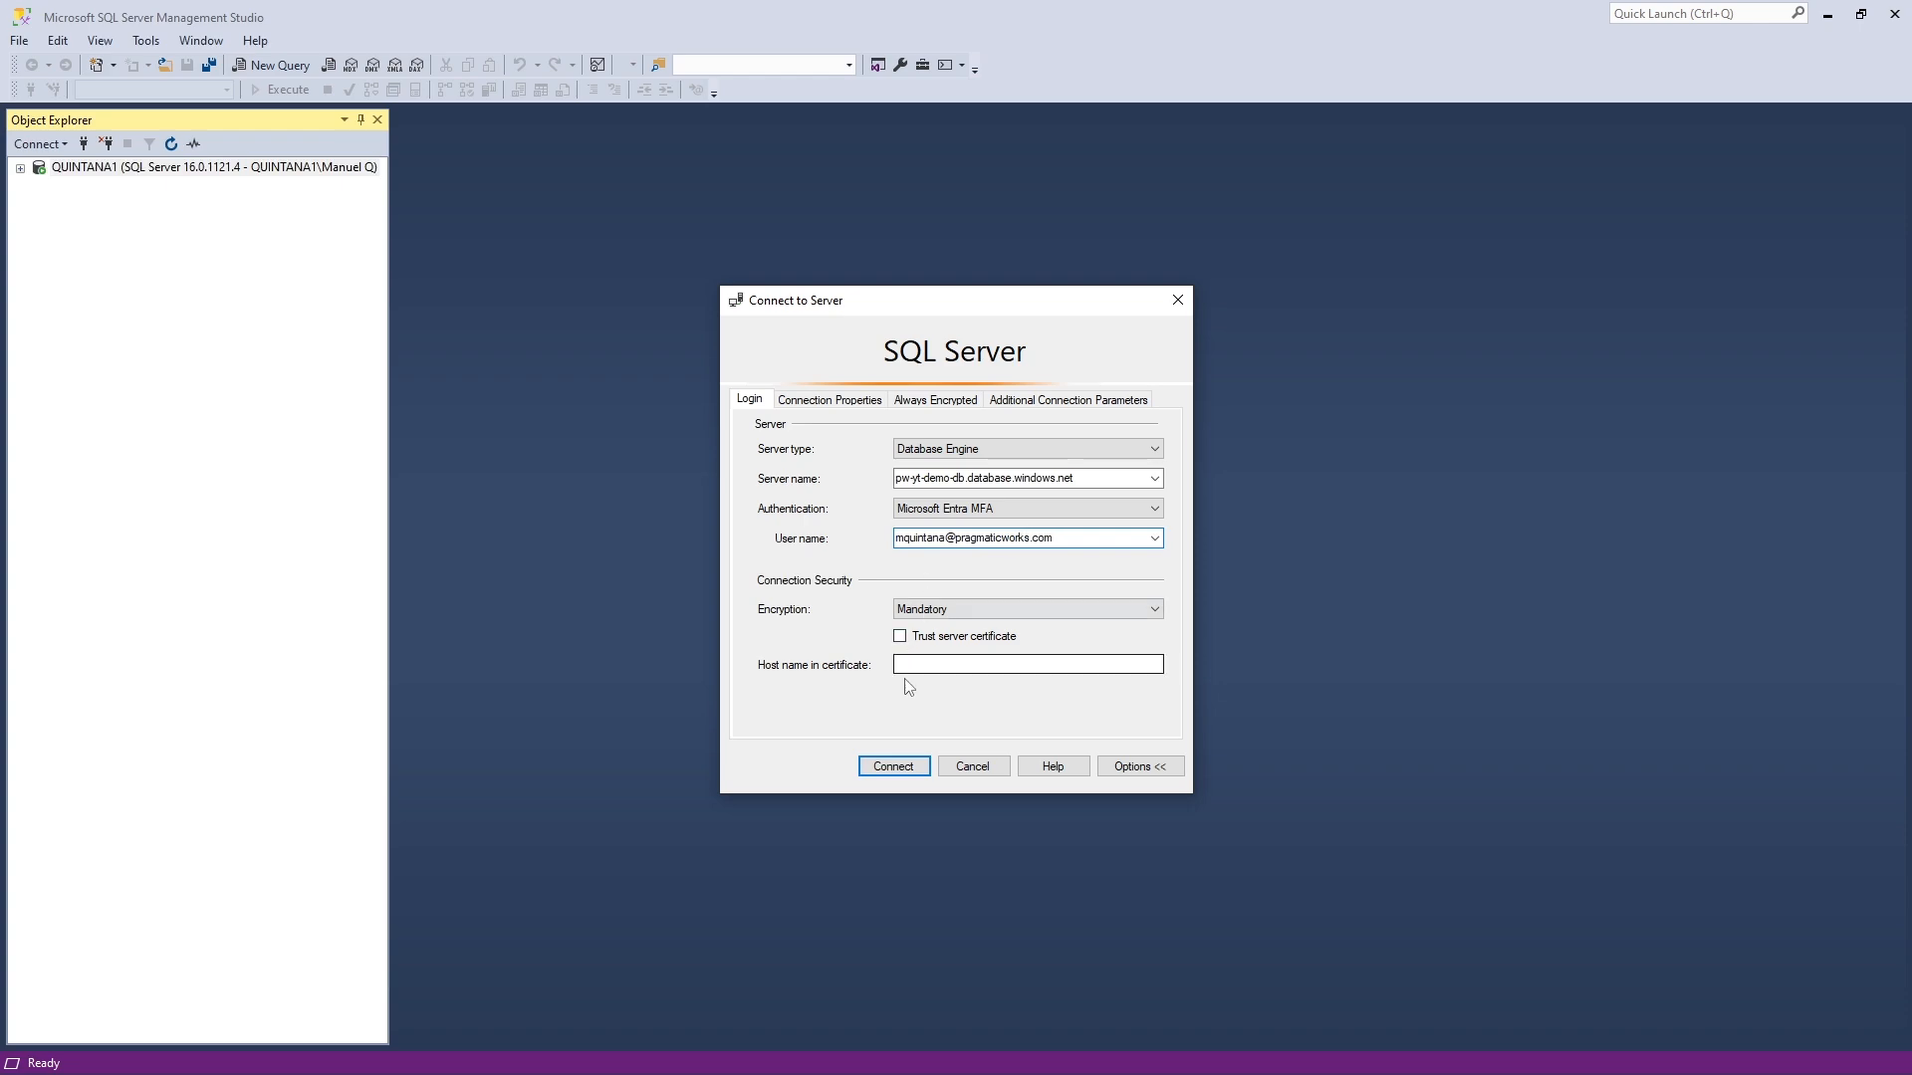
pyautogui.click(913, 765)
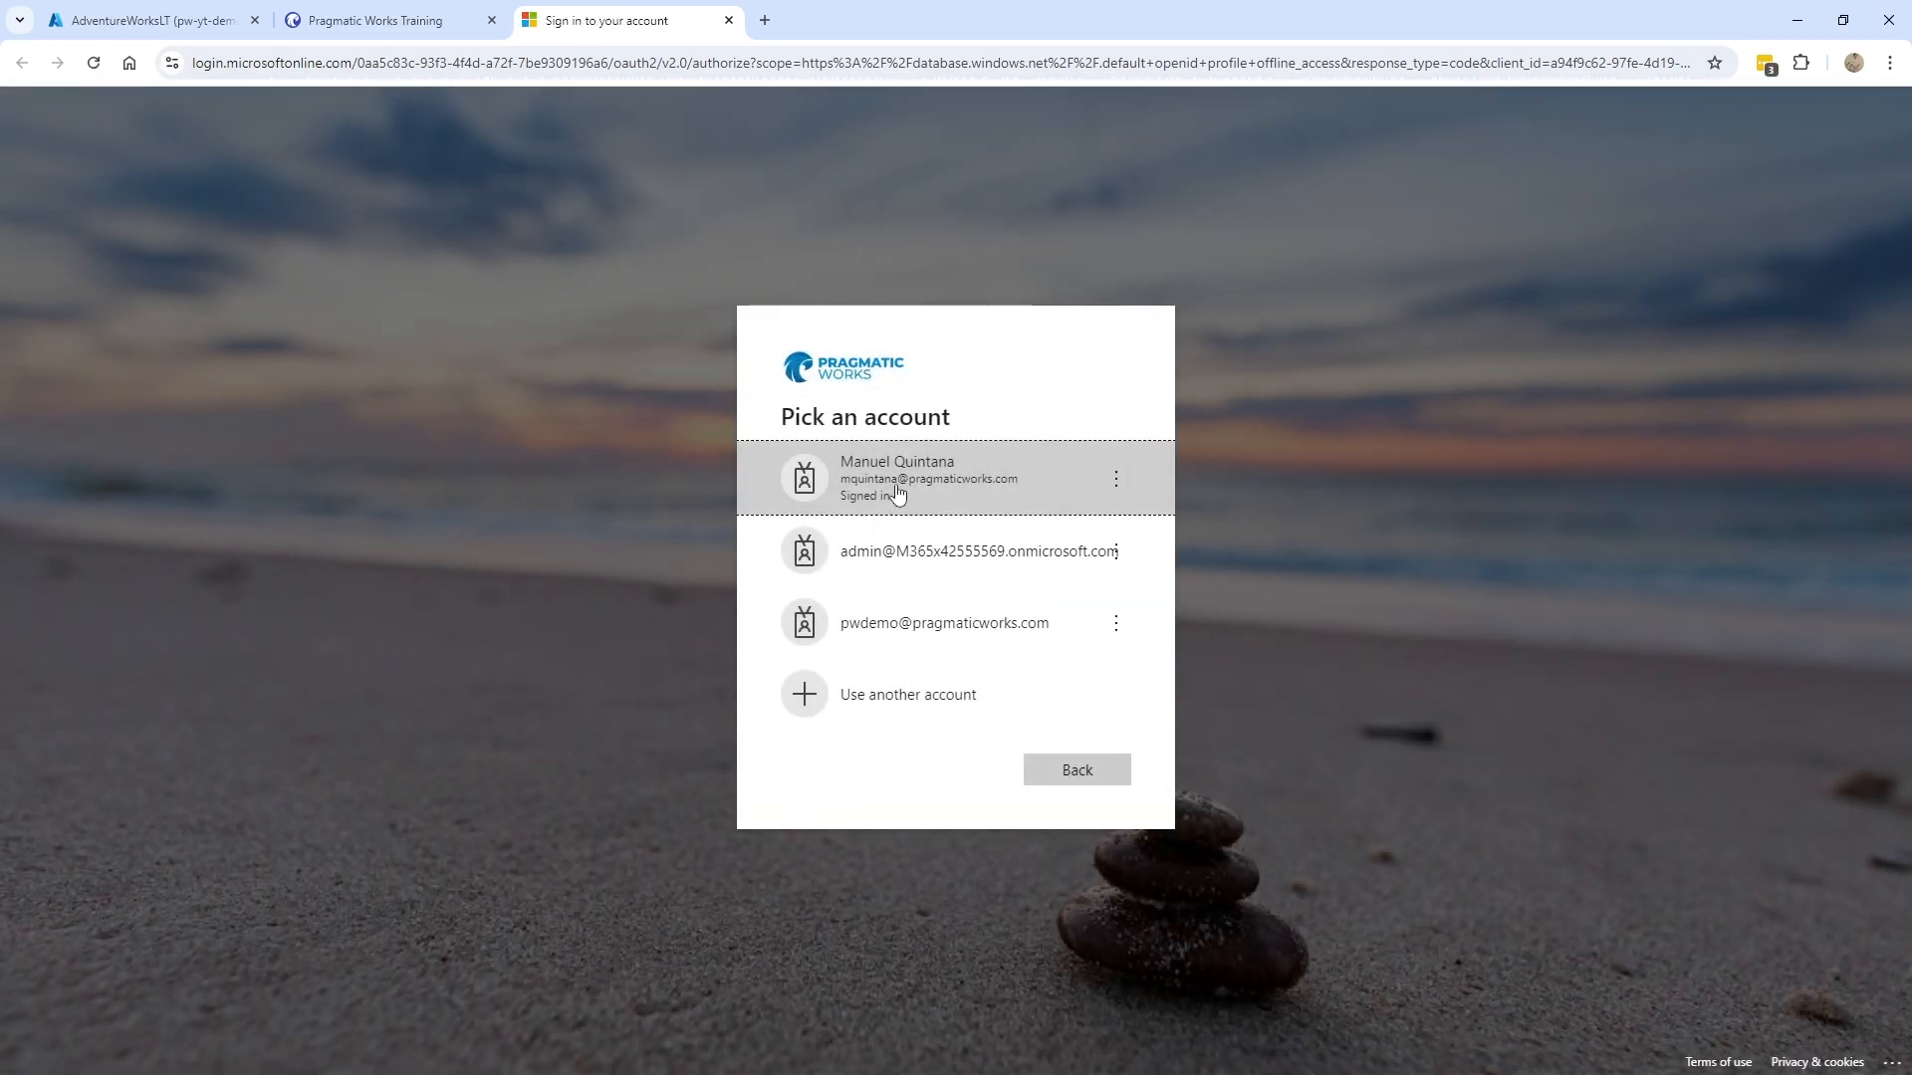
# - Sign in with the work account and close the Authentication Complete page
pyautogui.click(896, 488)
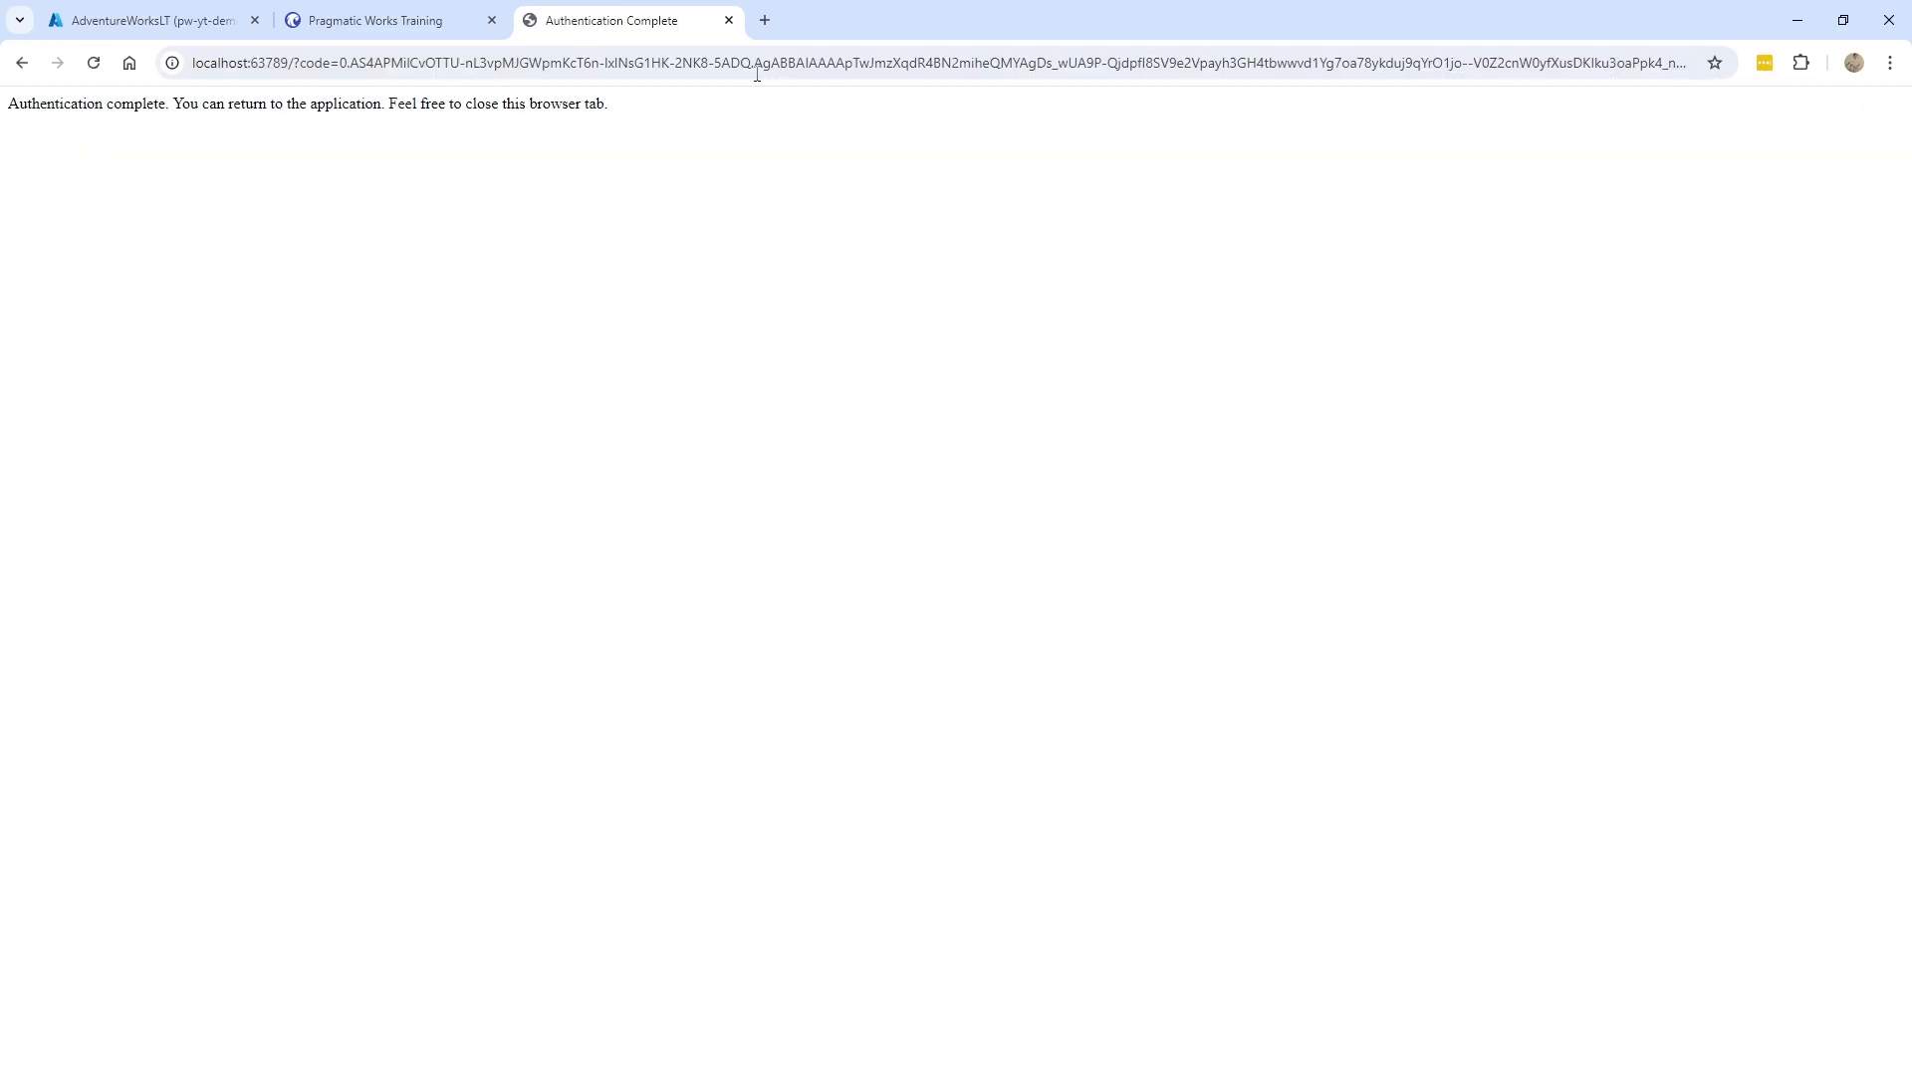
pyautogui.click(729, 19)
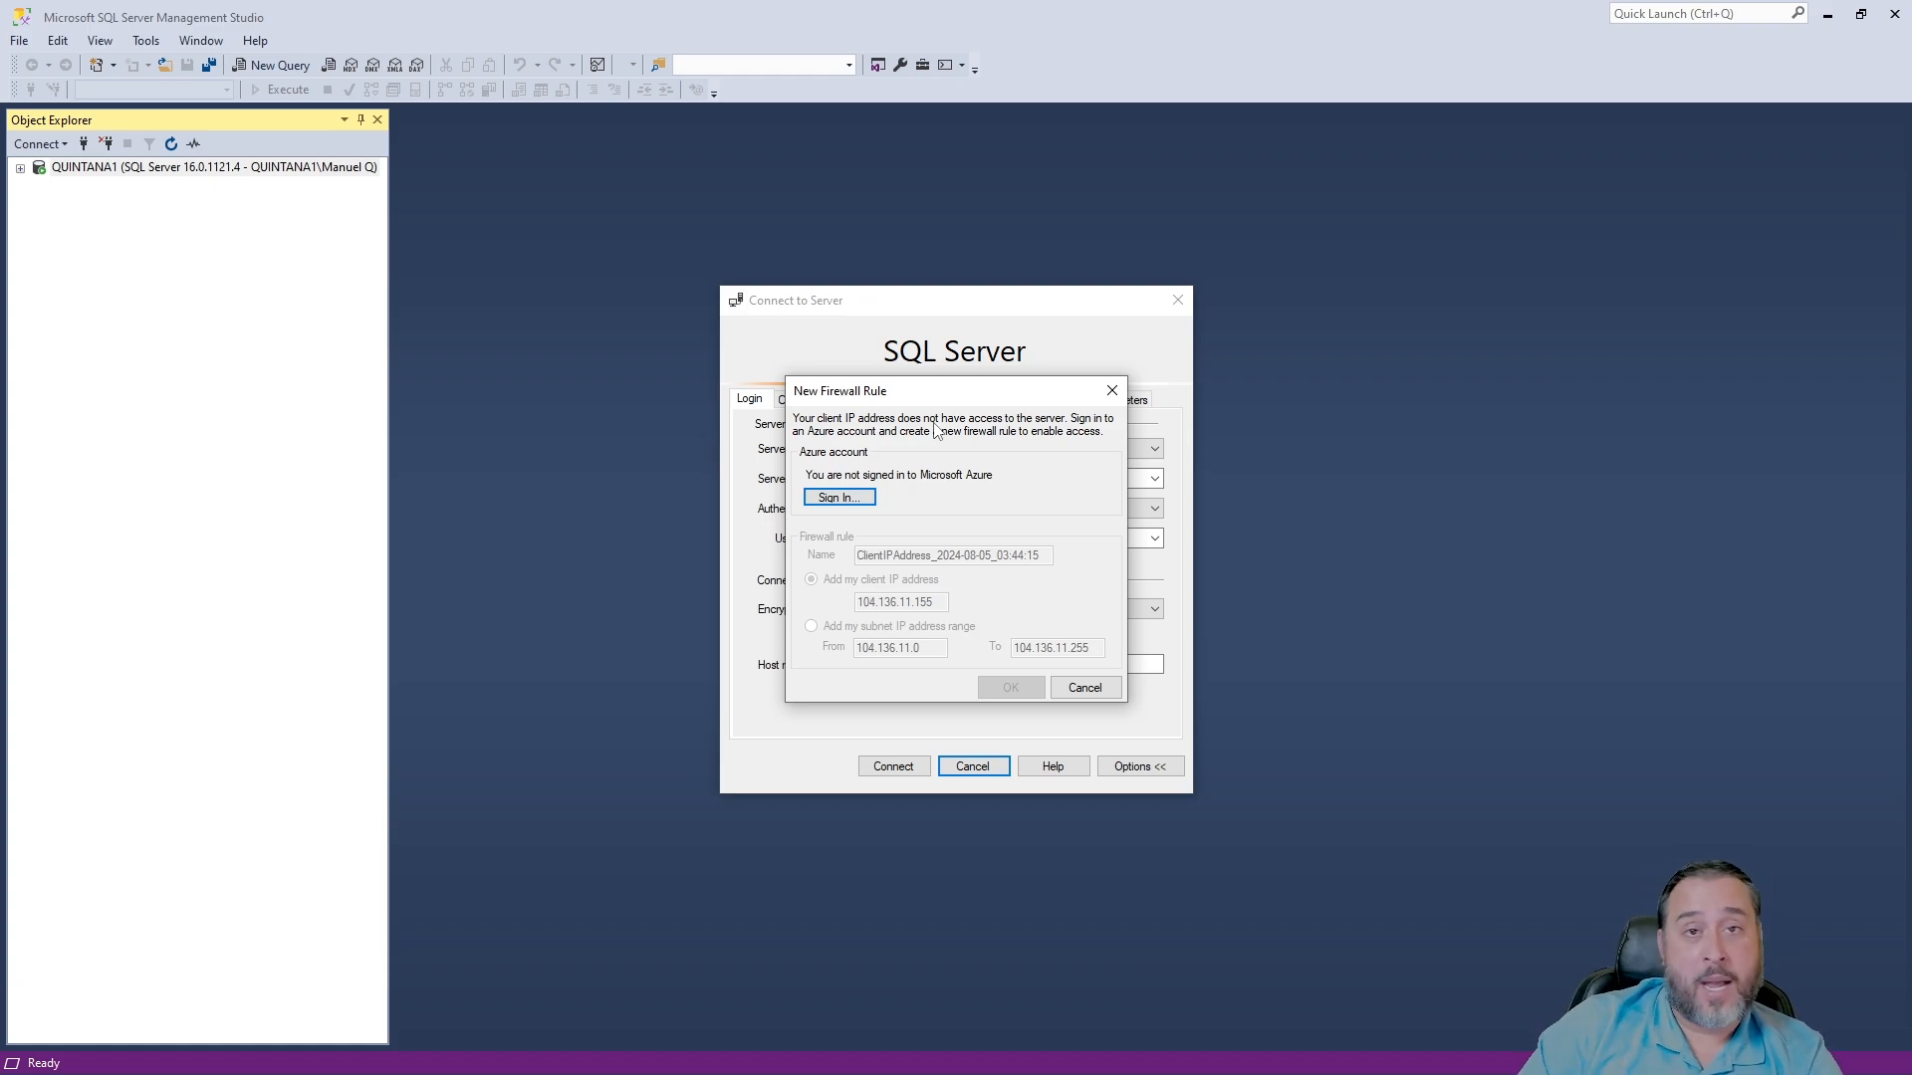
# - Dismiss the New Firewall Rule prompt in SSMS and return to the AdventureWorksLT portal tab
pyautogui.click(1084, 687)
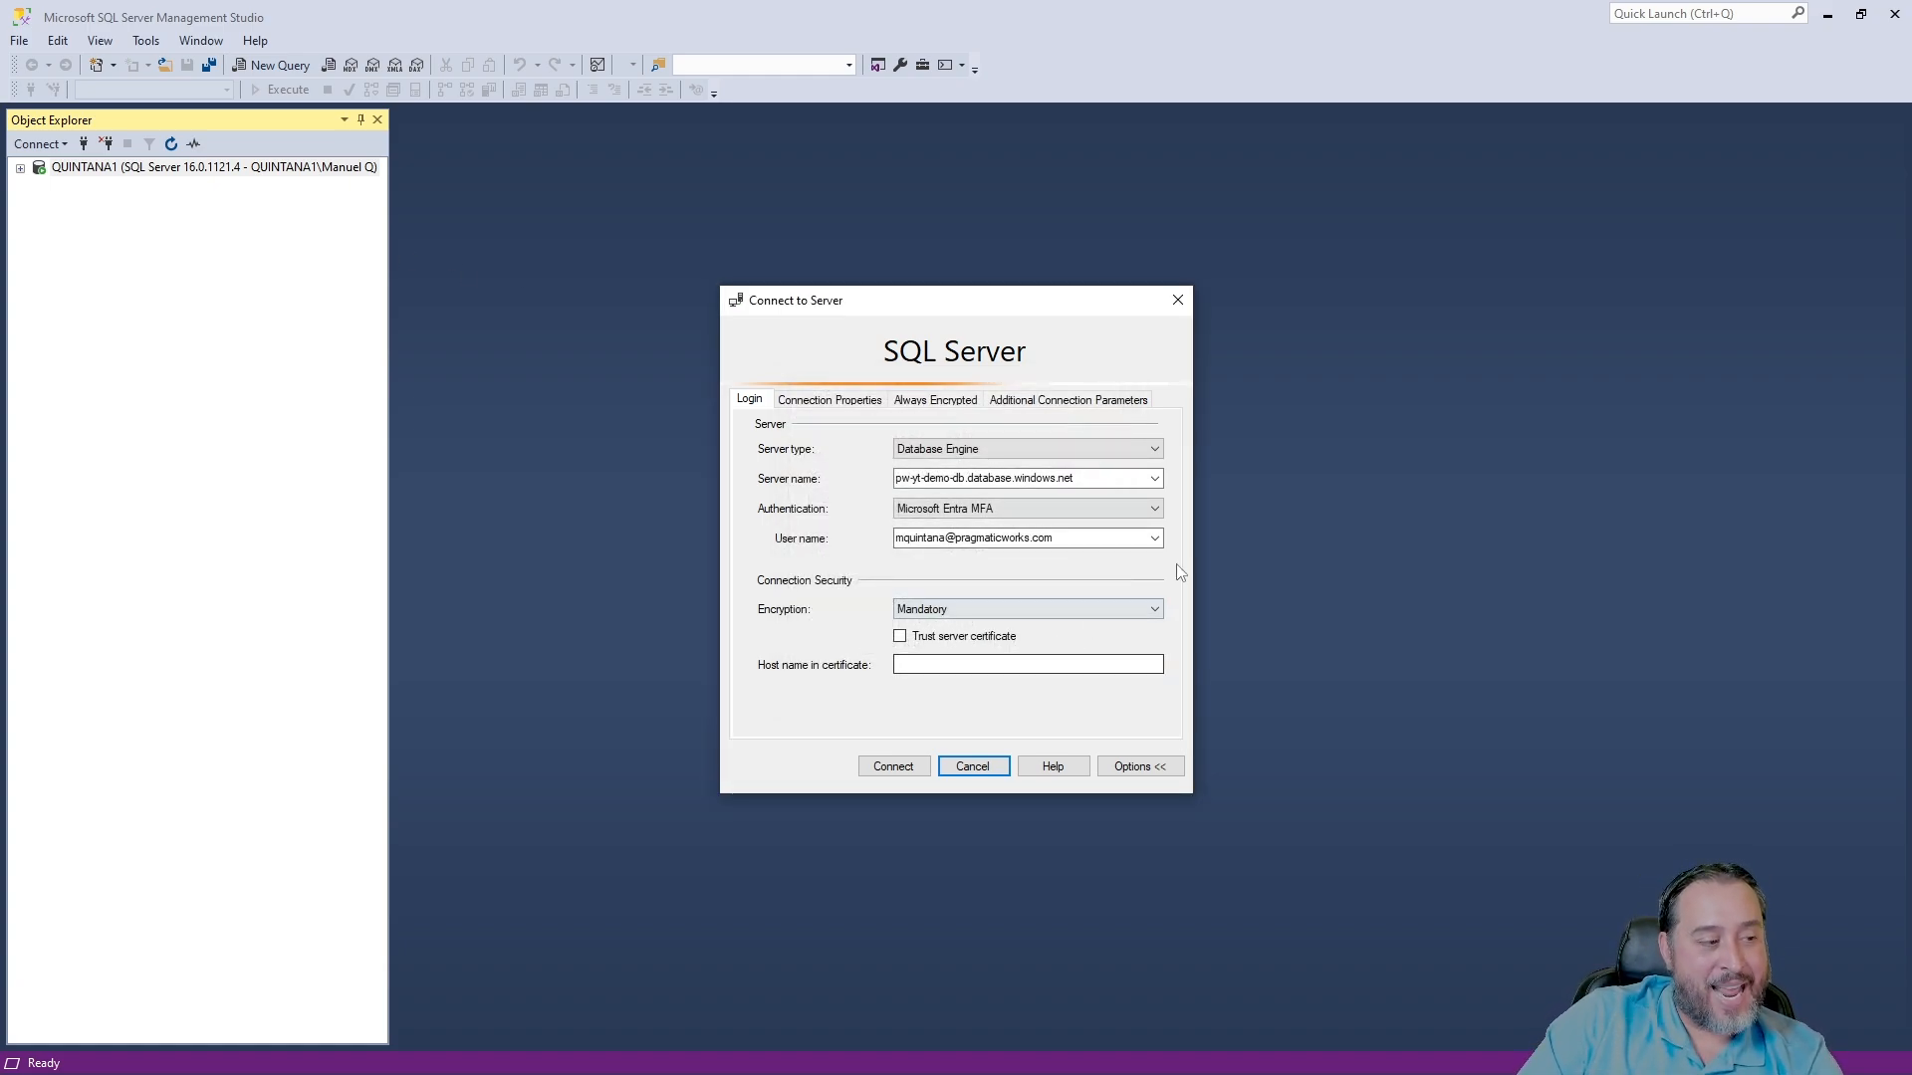
pyautogui.hotkey('alt', 'c')
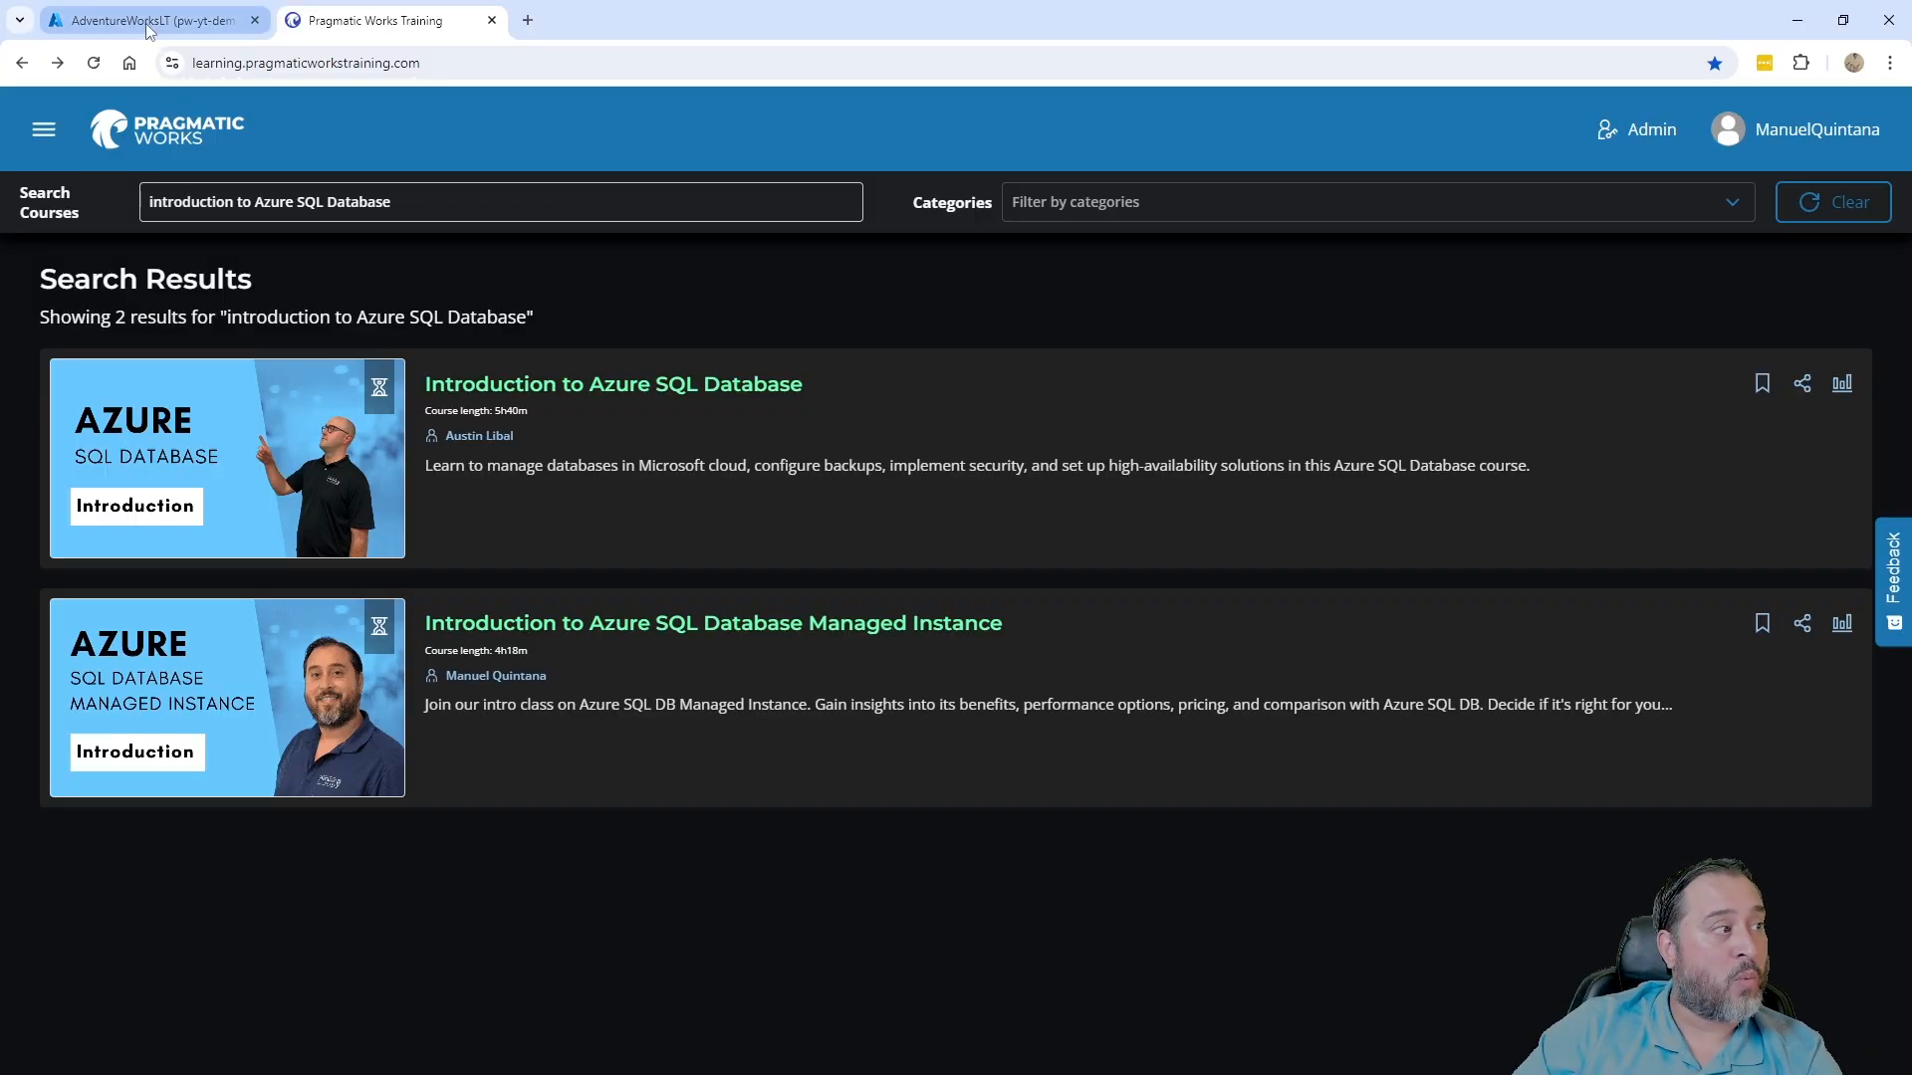
pyautogui.click(145, 21)
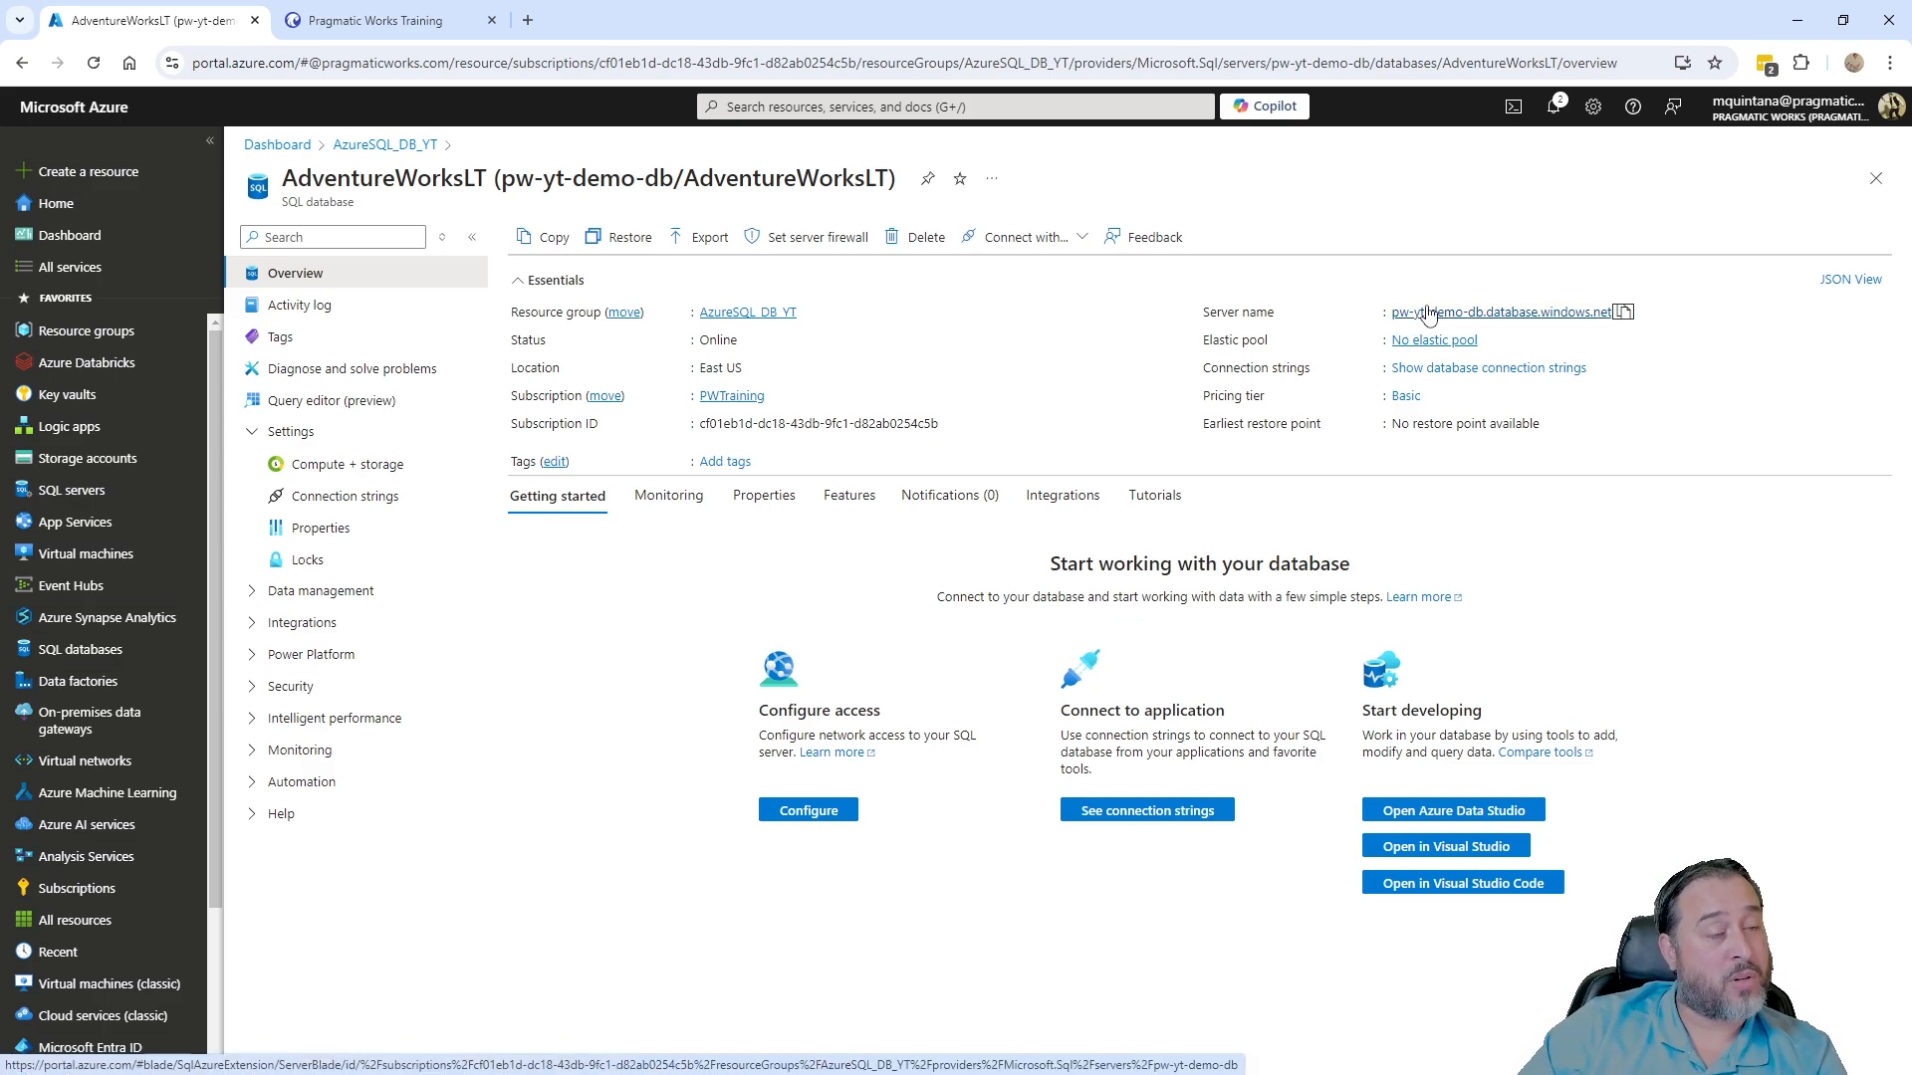
# - Open pw-yt-demo-db's Networking settings and add a firewall rule for the client IPv4 address
pyautogui.click(253, 432)
pyautogui.click(254, 559)
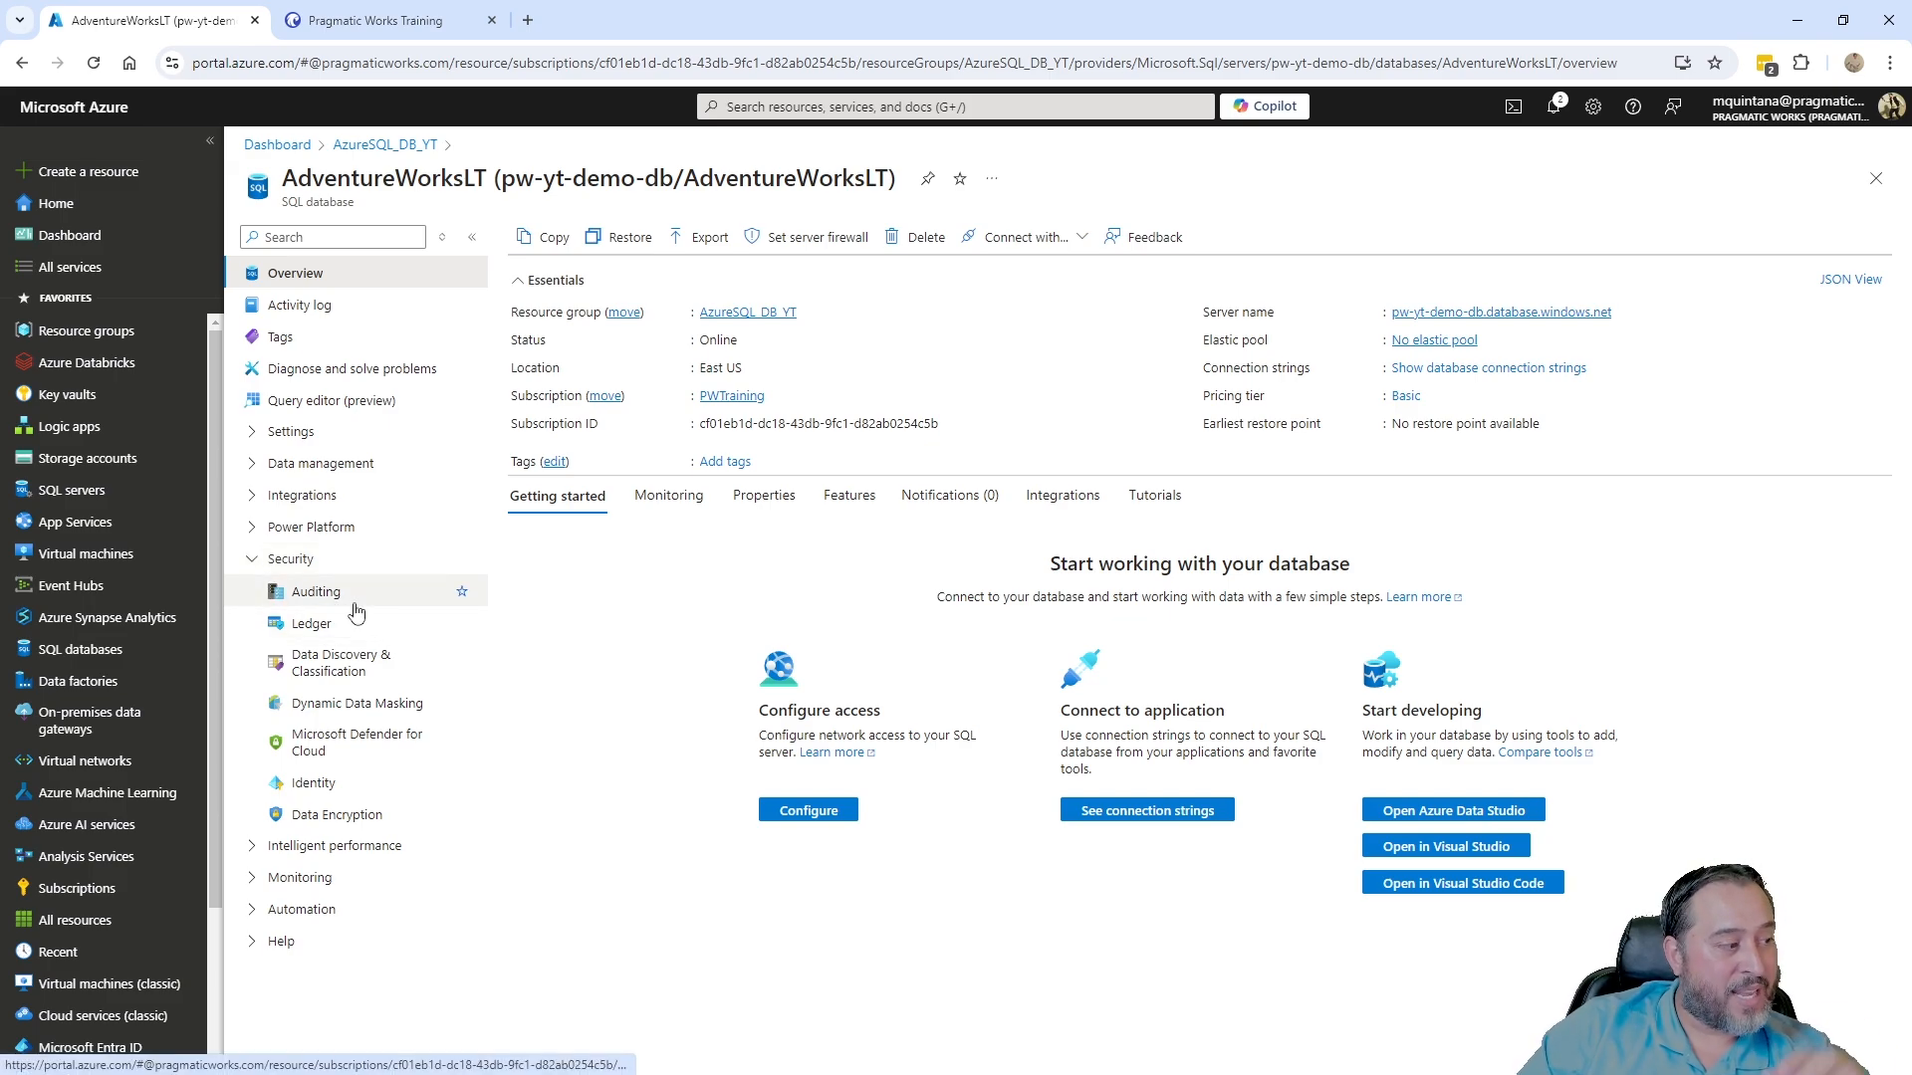
pyautogui.click(1523, 314)
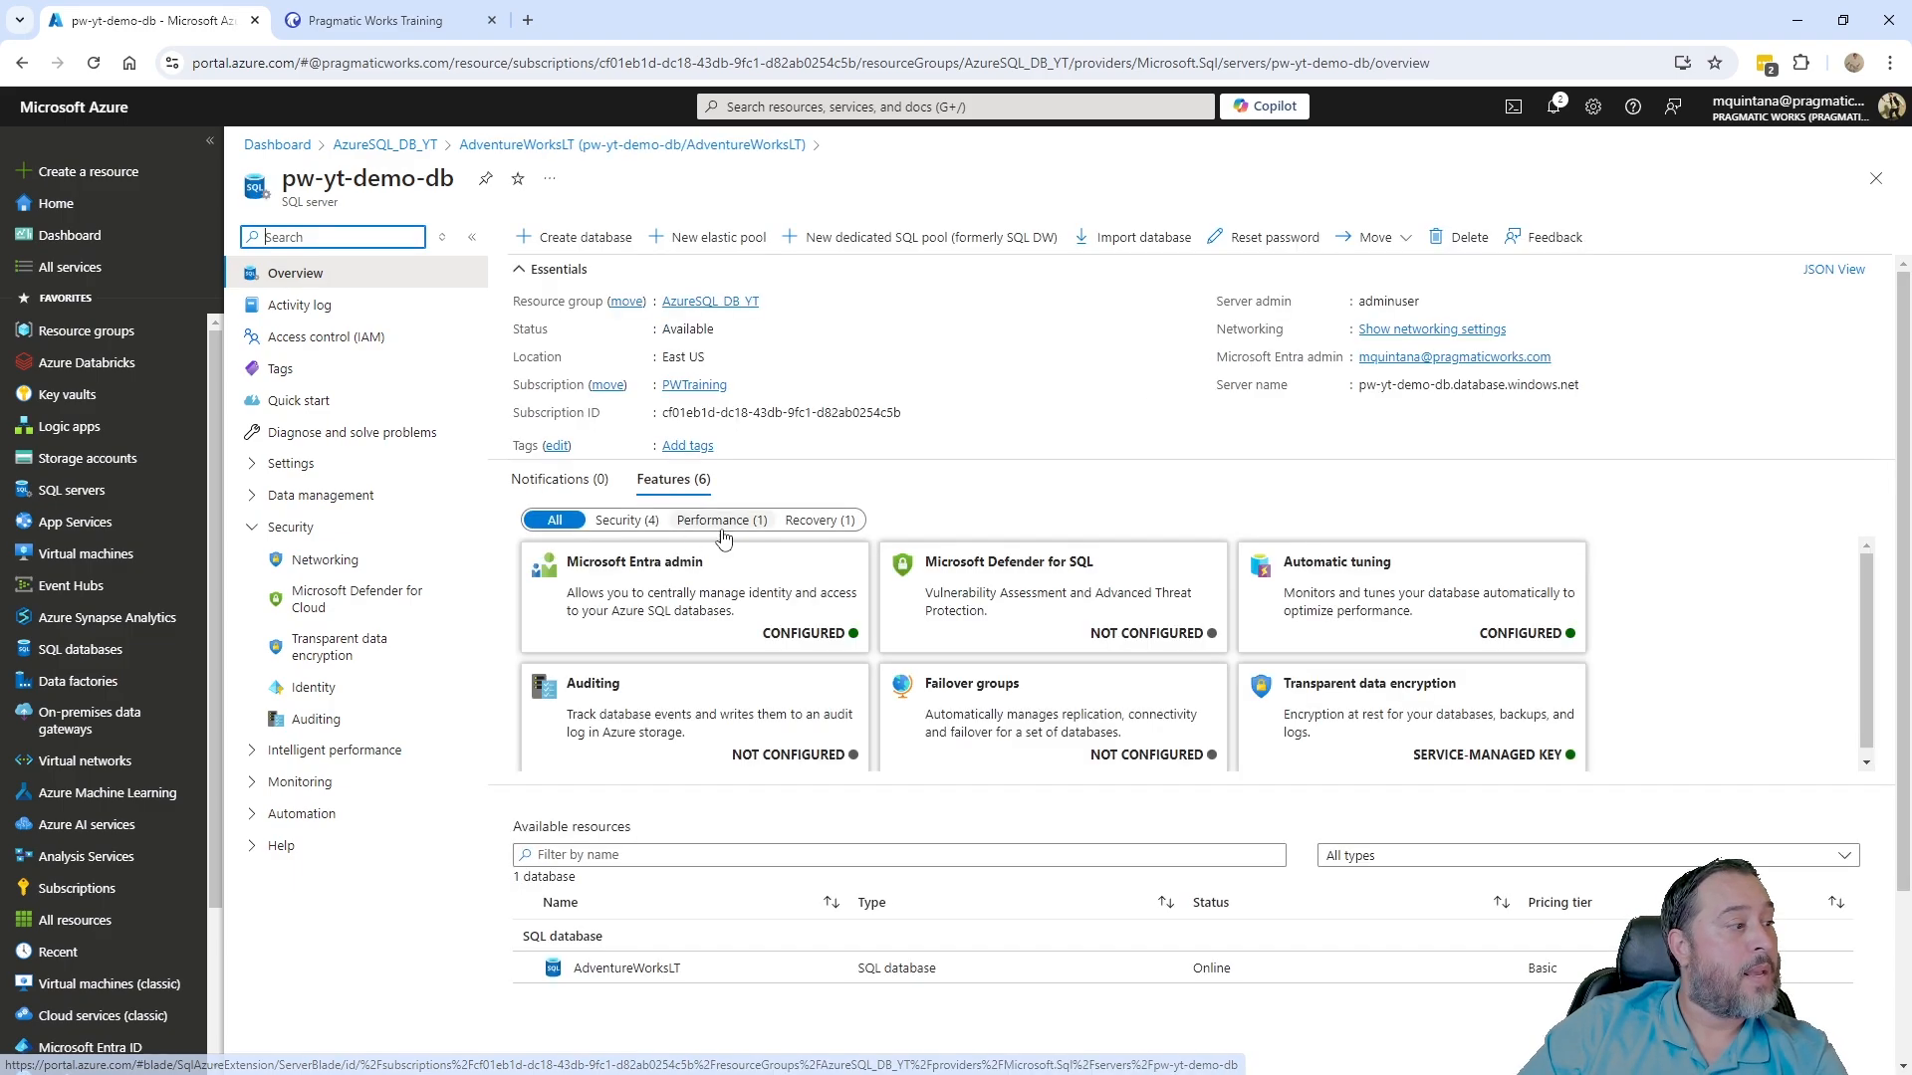
pyautogui.click(328, 564)
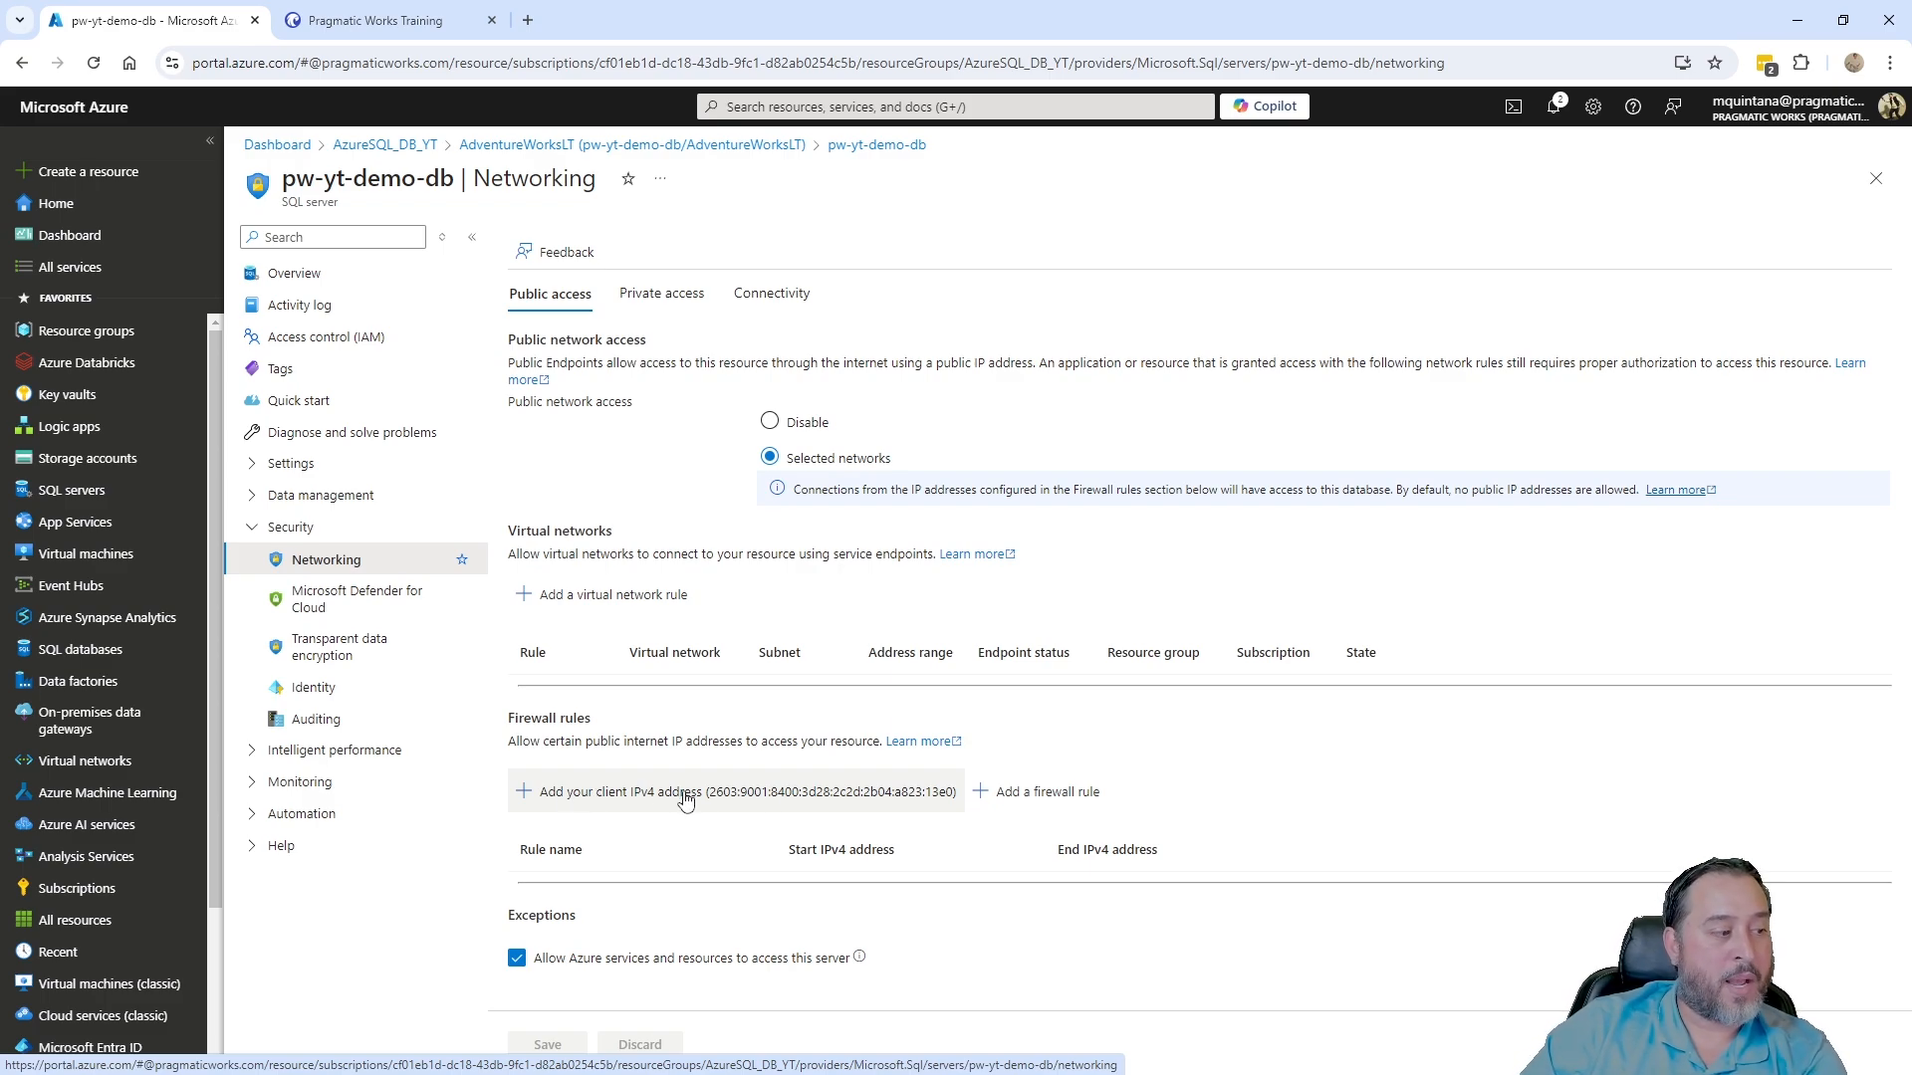
pyautogui.click(525, 797)
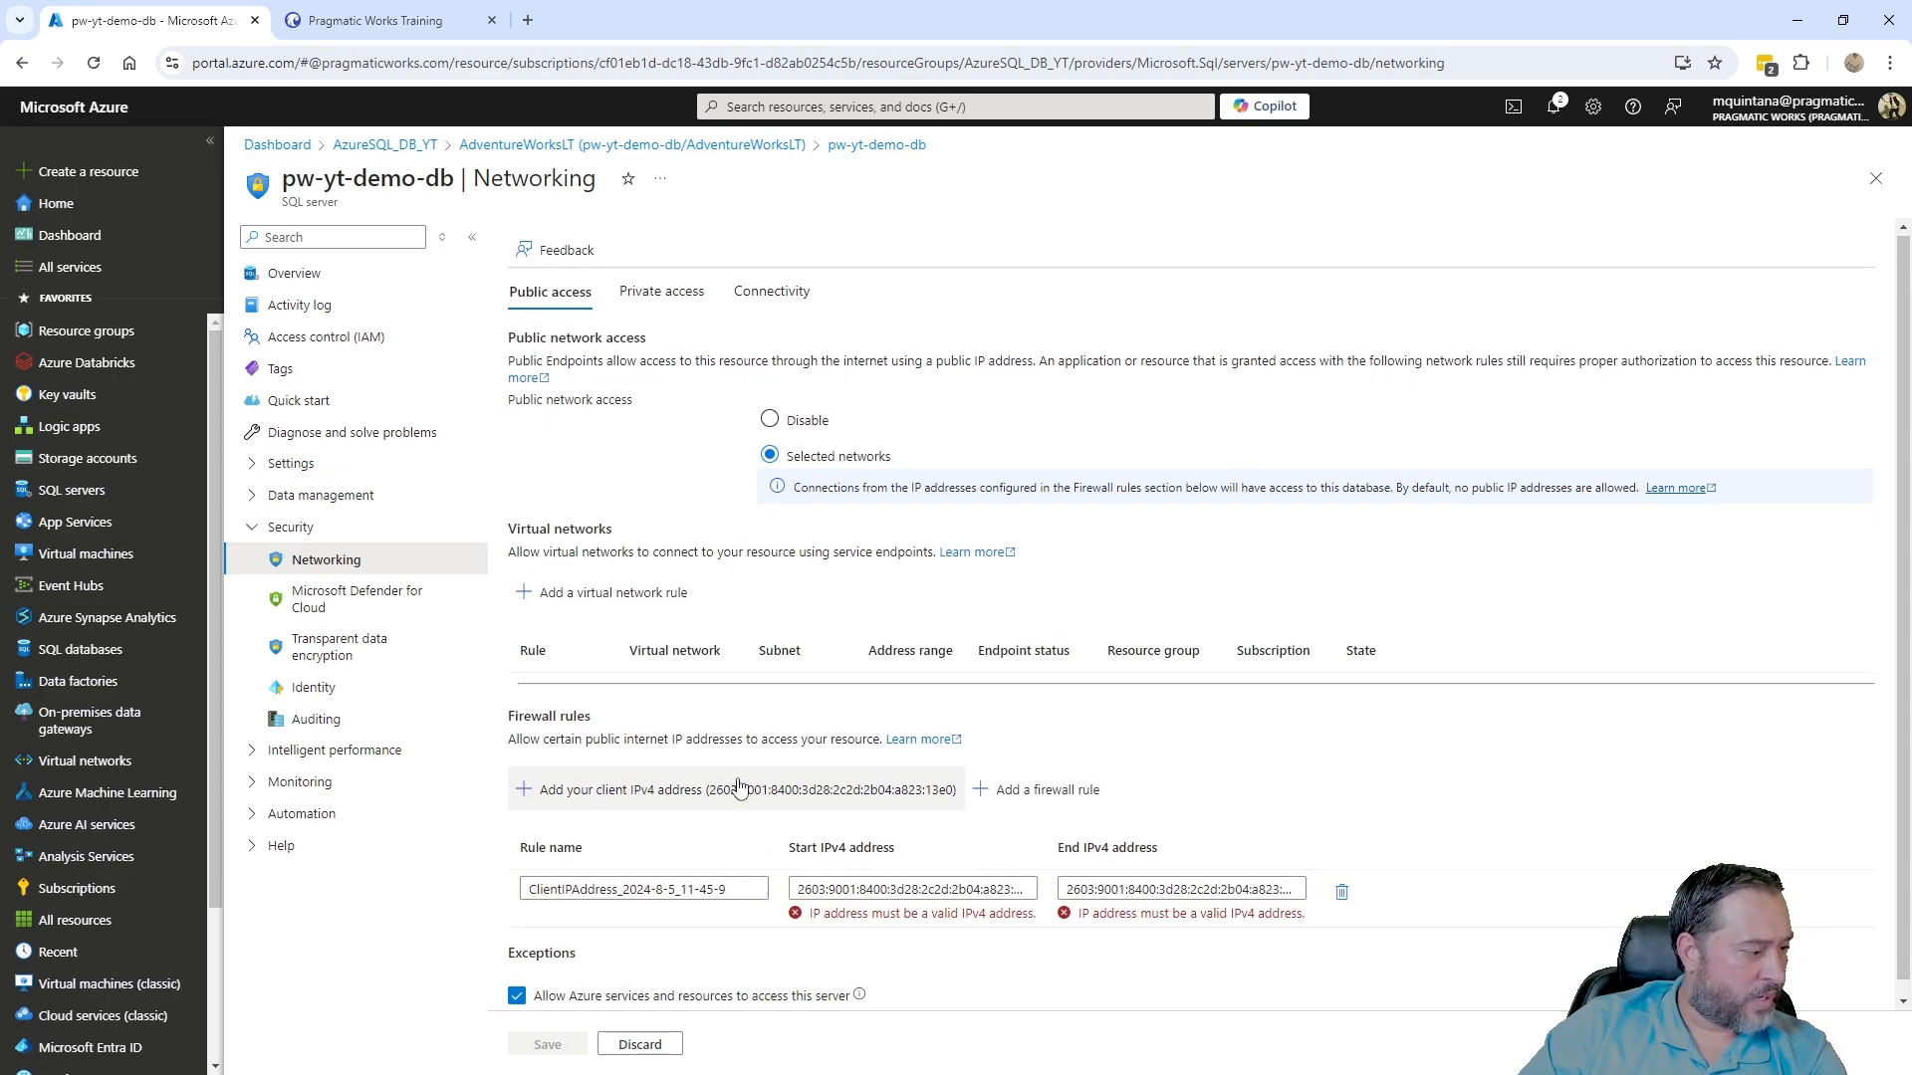
# - Copy this computer's public IPv4 address from the IP lookup page
pyautogui.scroll(-1, 738, 788)
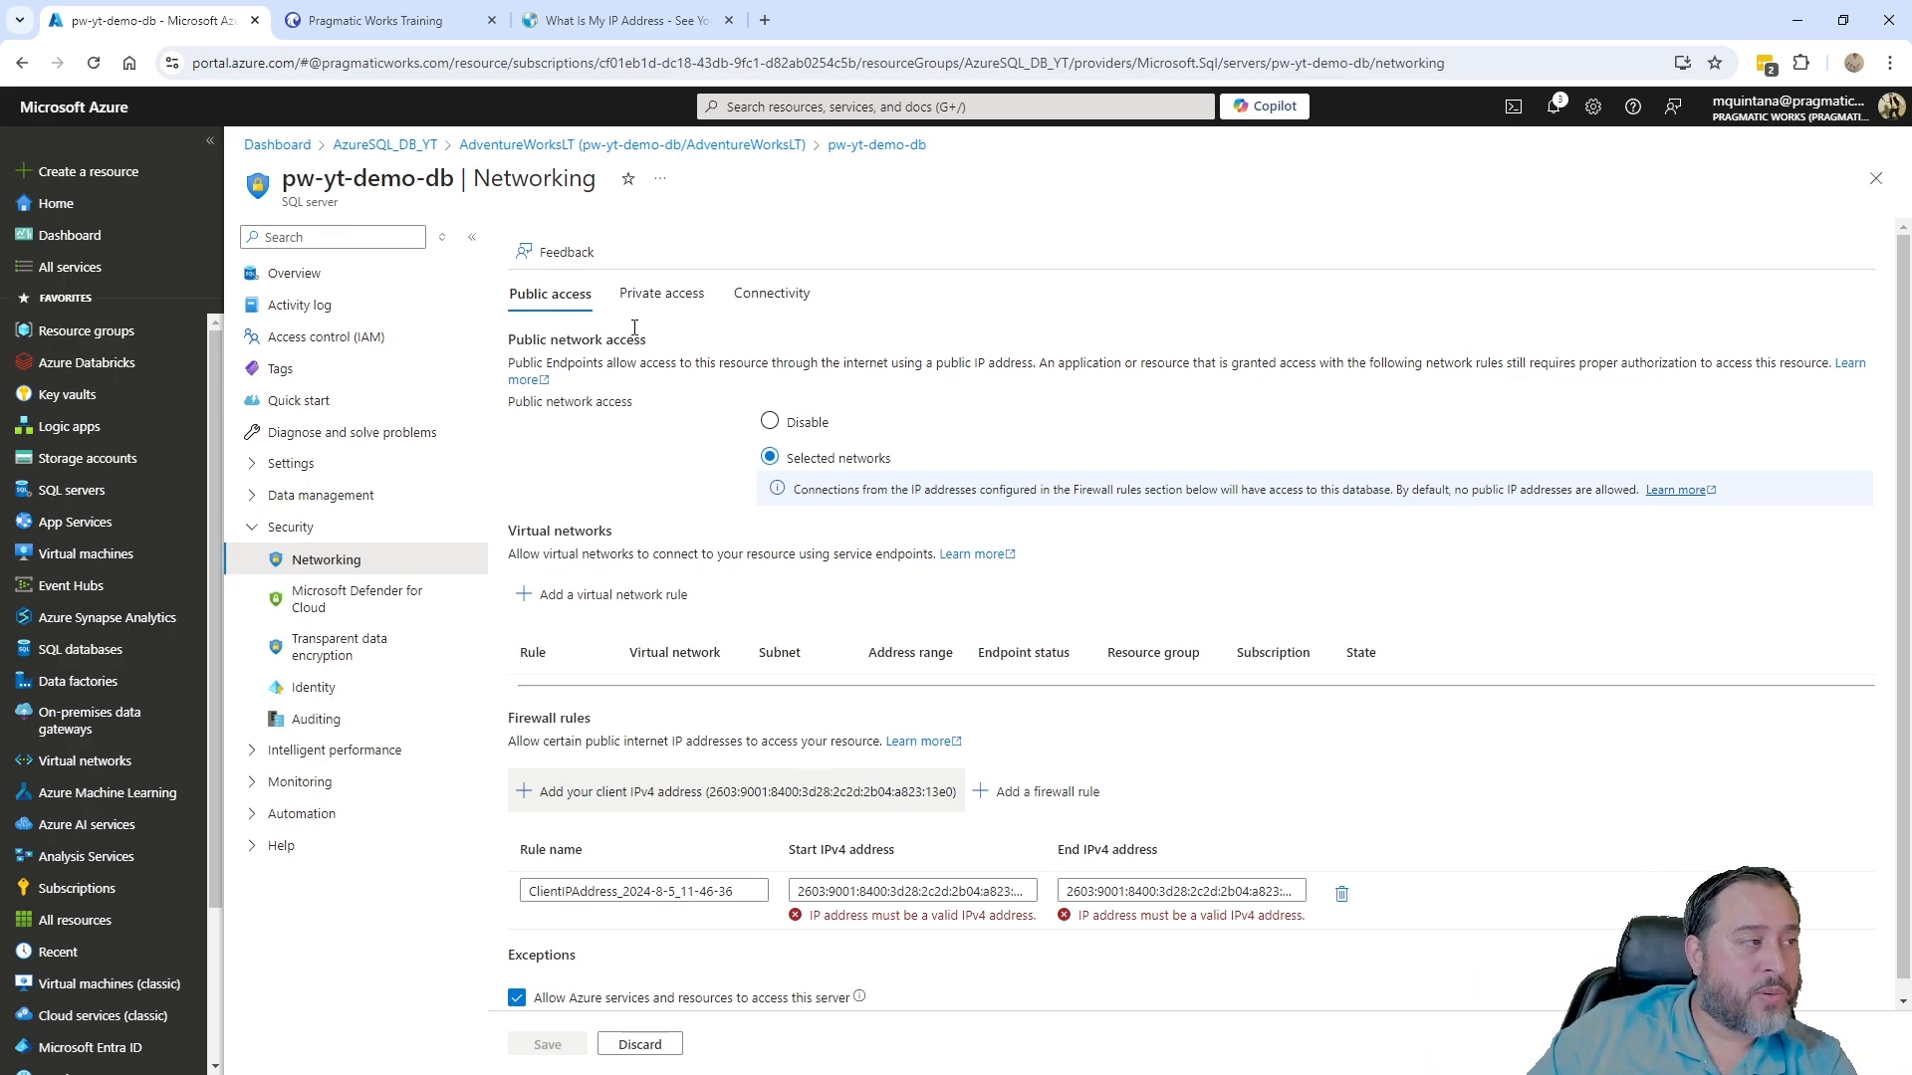
pyautogui.click(565, 26)
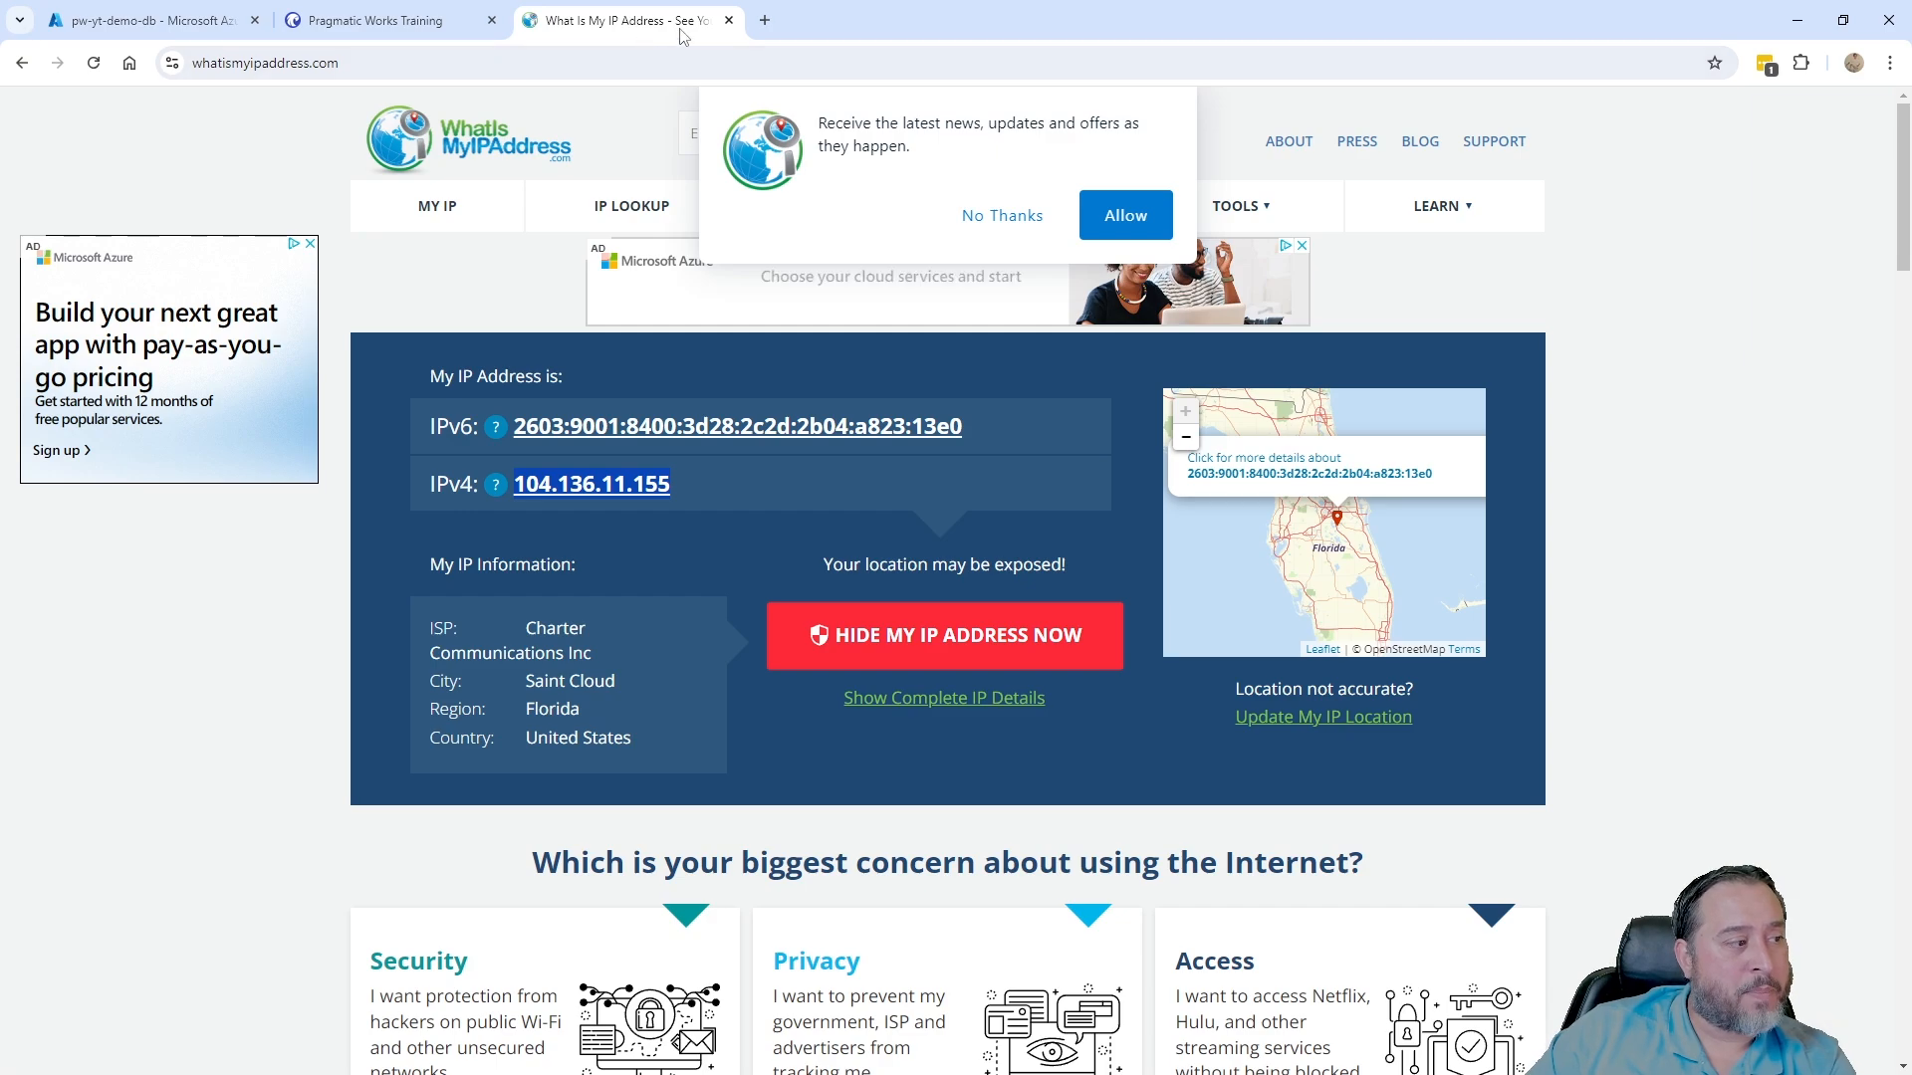
pyautogui.click(171, 27)
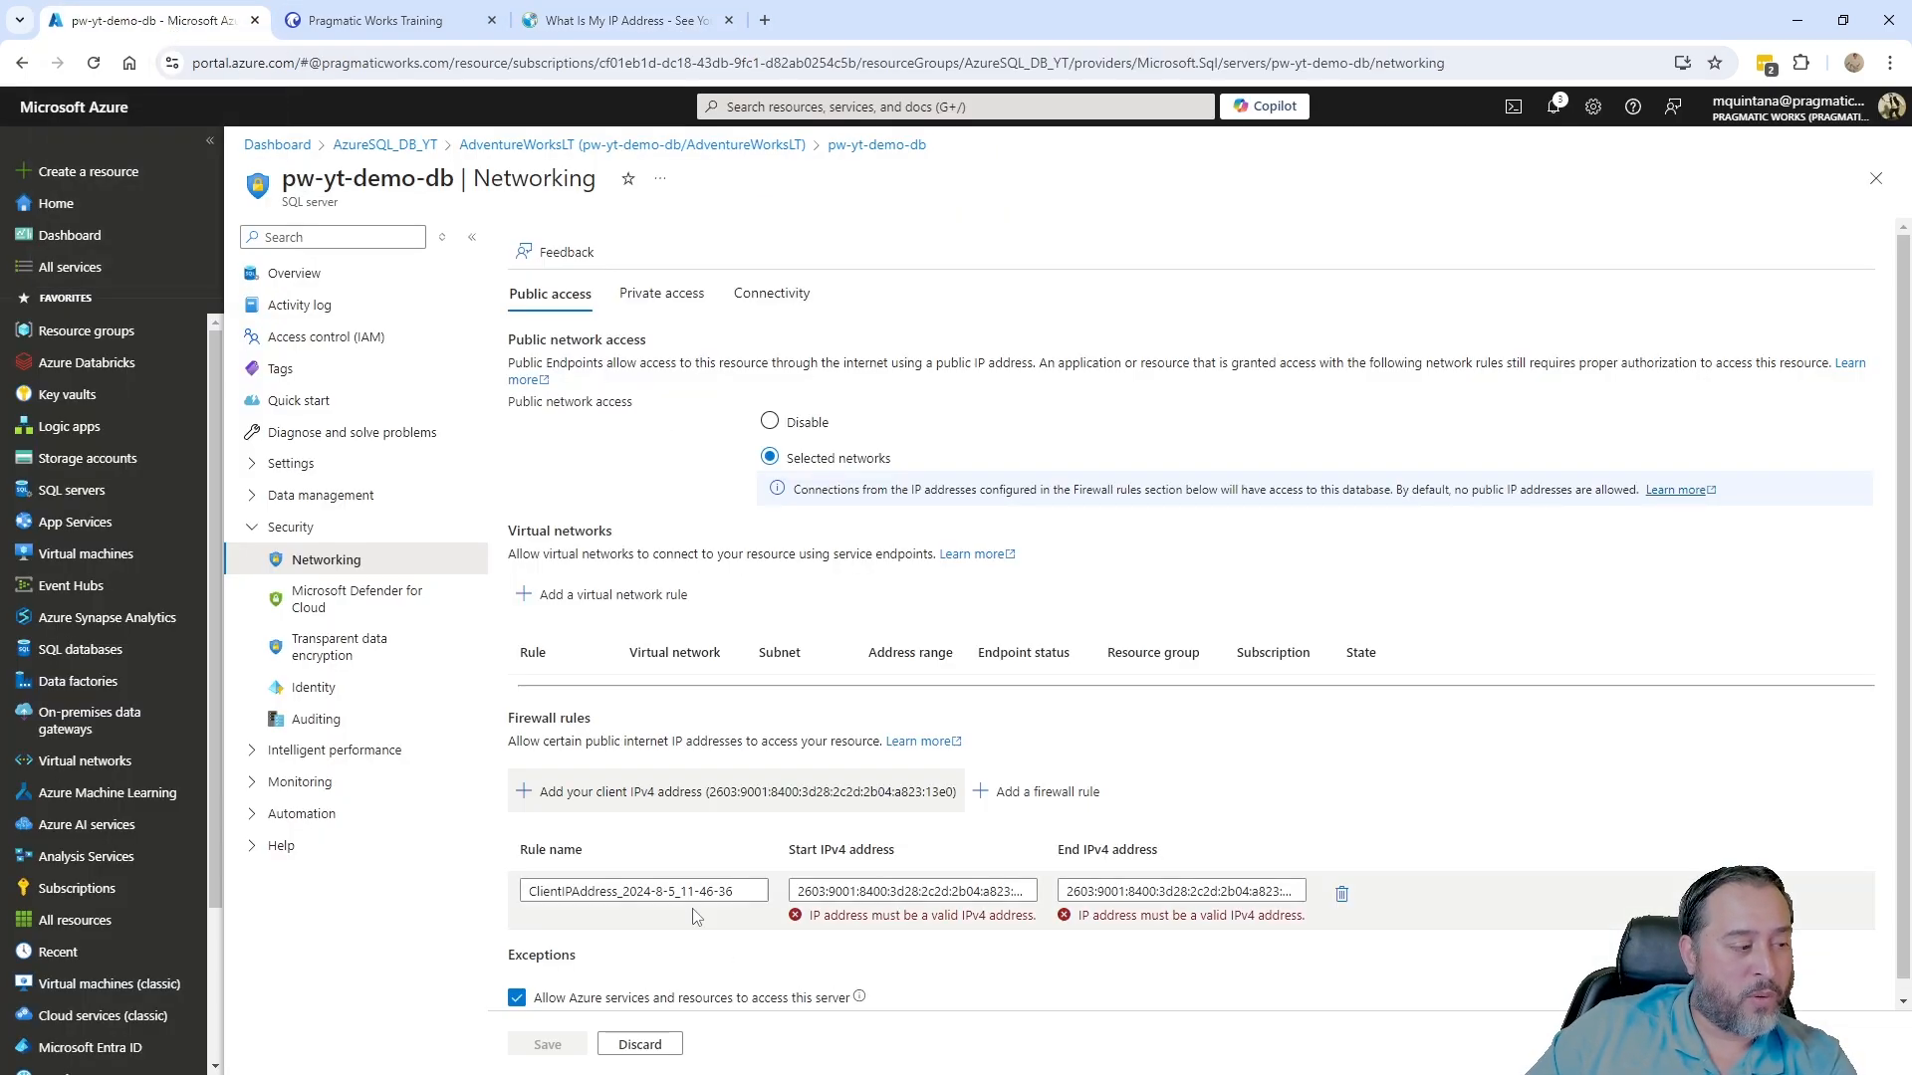
pyautogui.click(615, 21)
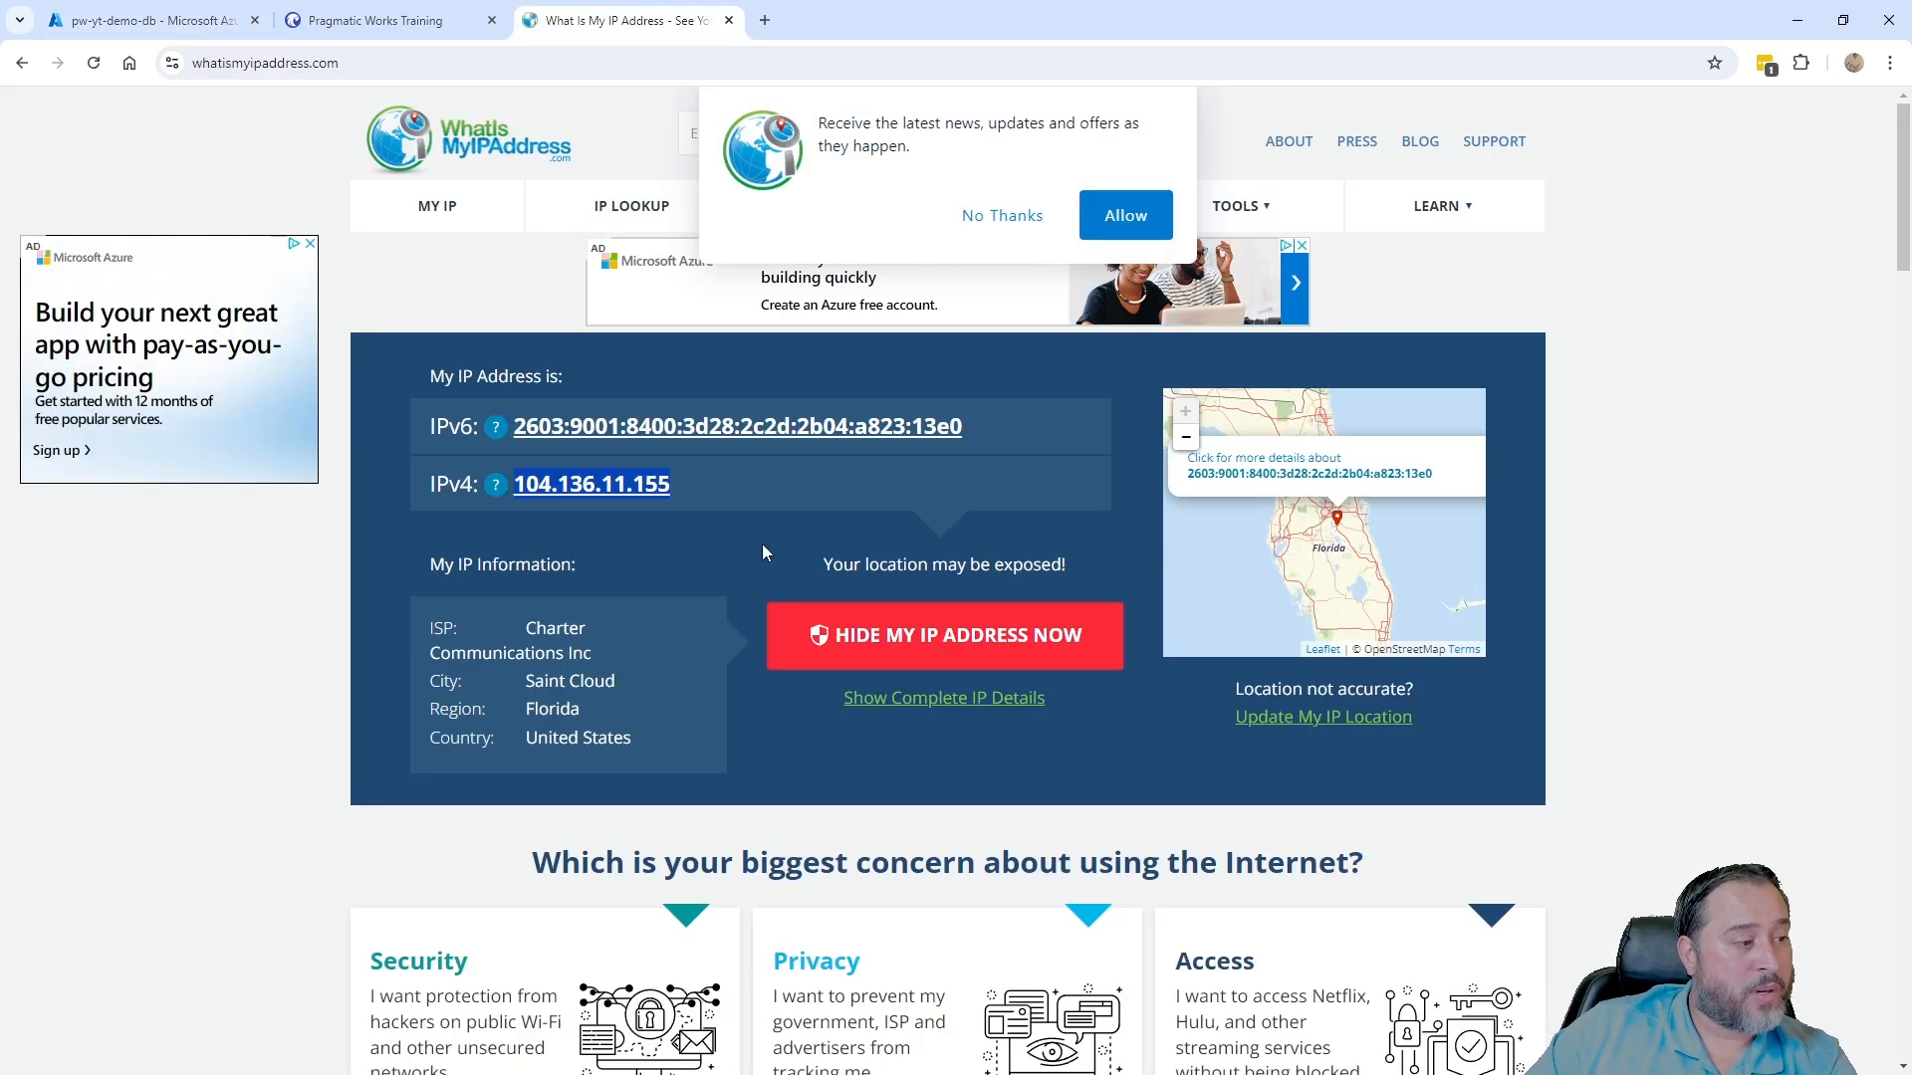
pyautogui.moveTo(717, 493); pyautogui.dragTo(520, 495)
pyautogui.hotkey('ctrl', 'c')
pyautogui.click(148, 18)
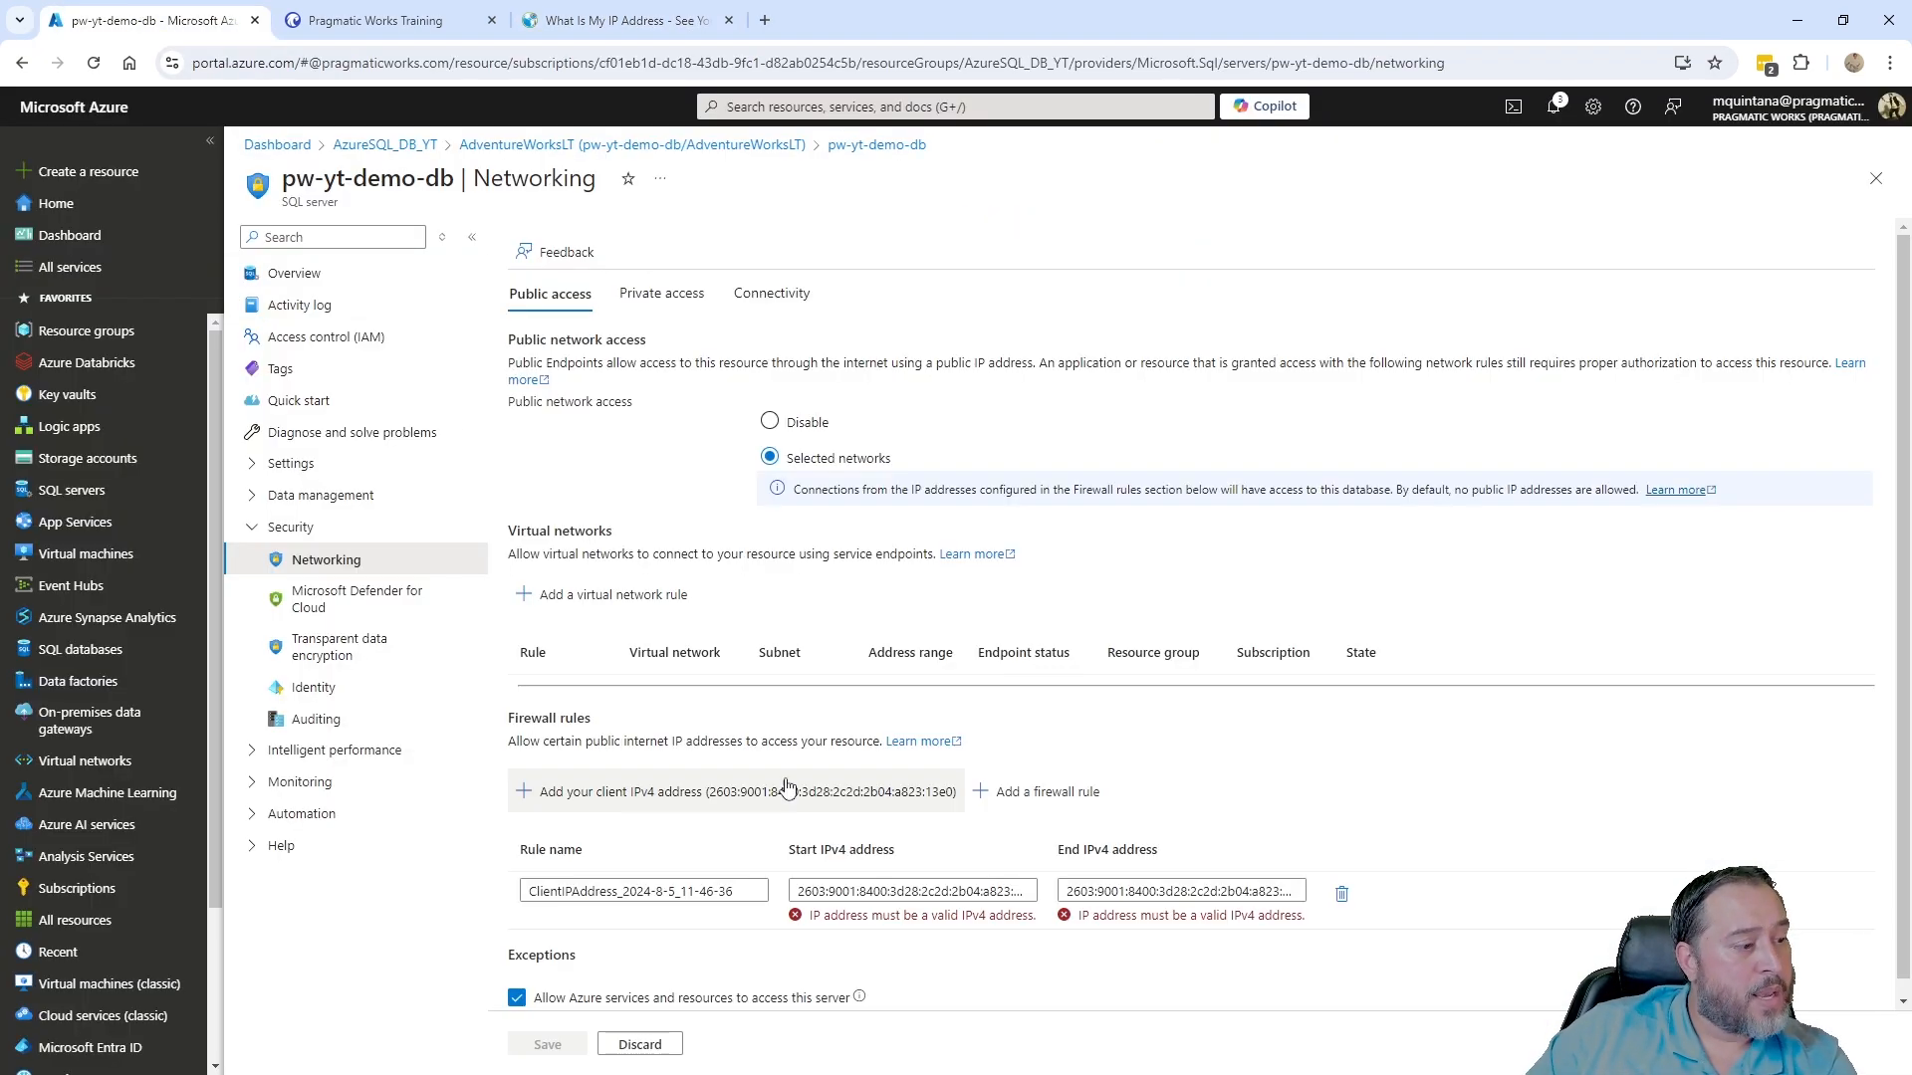
# - Paste the IPv4 address as the rule's start and end address and save the rule
pyautogui.click(861, 901)
pyautogui.hotkey('ctrl', 'a')
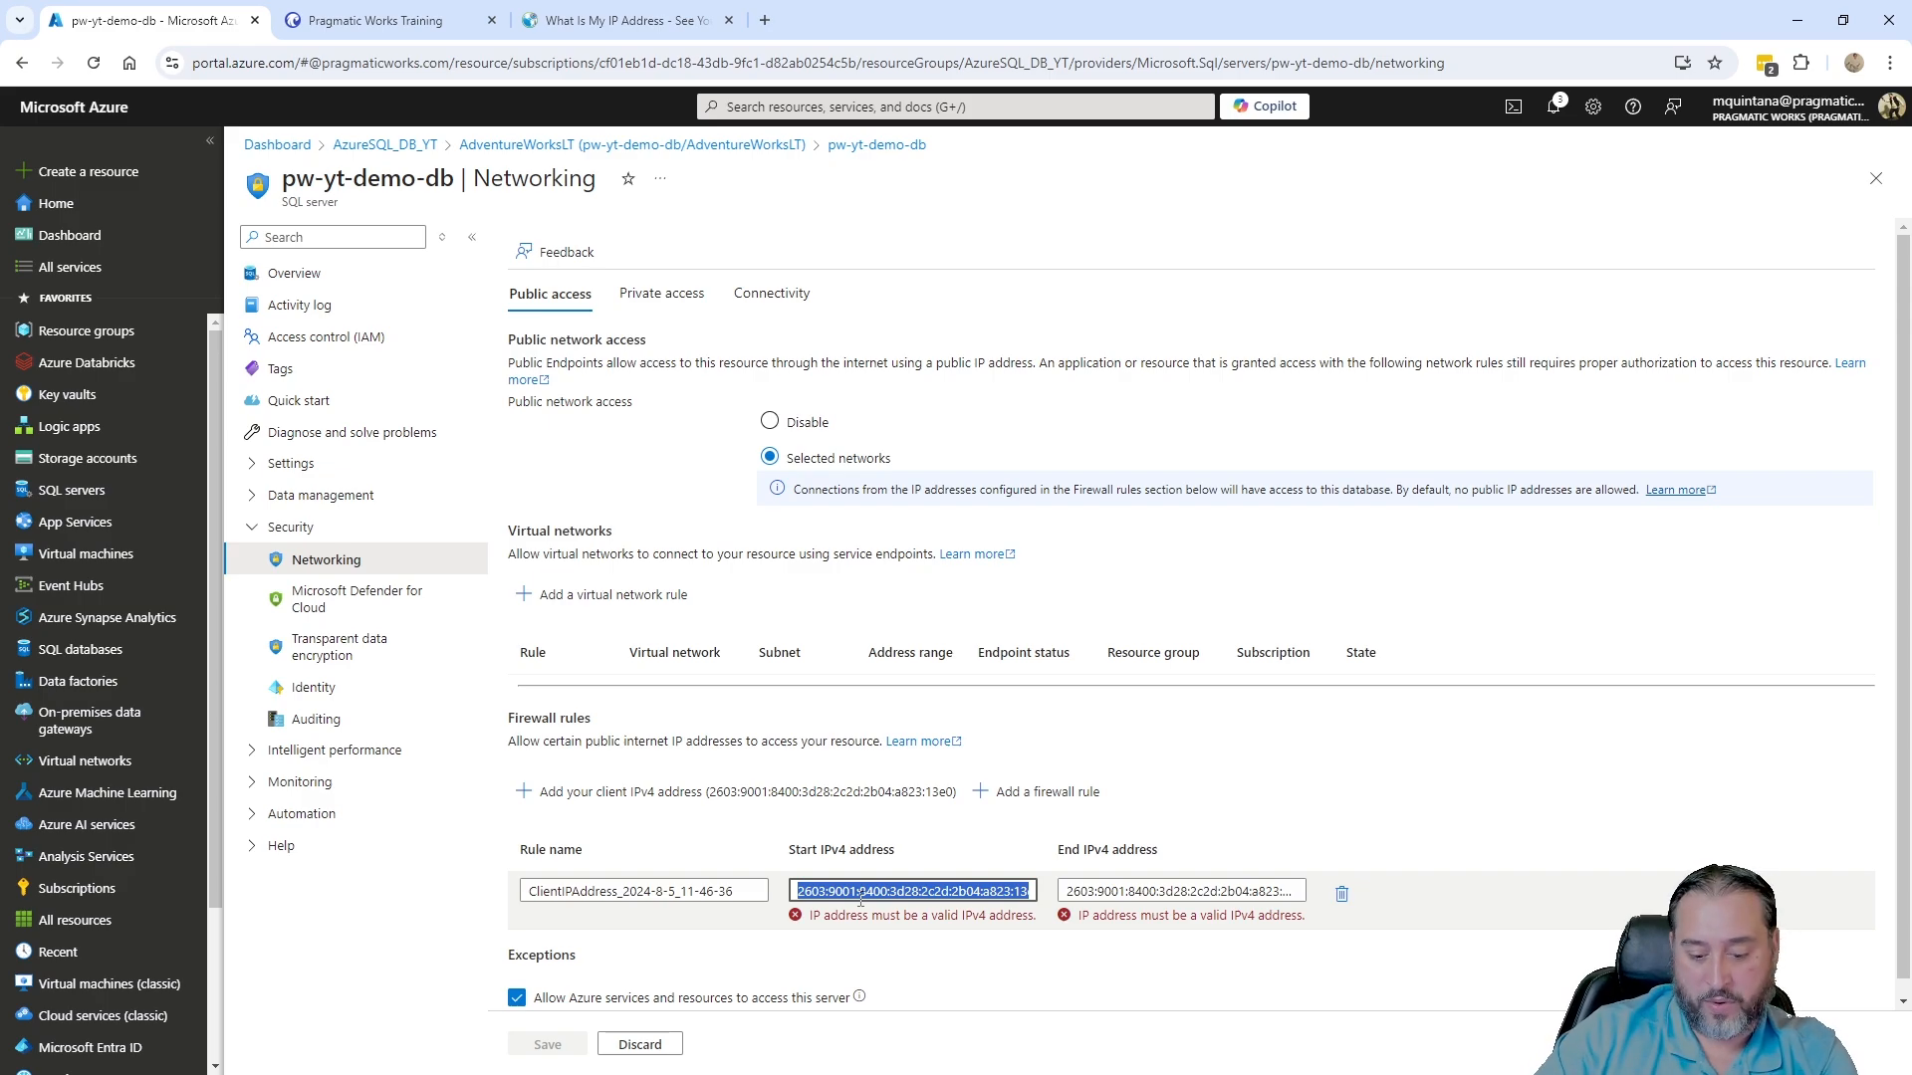
pyautogui.hotkey('ctrl', 'v')
pyautogui.click(1160, 893)
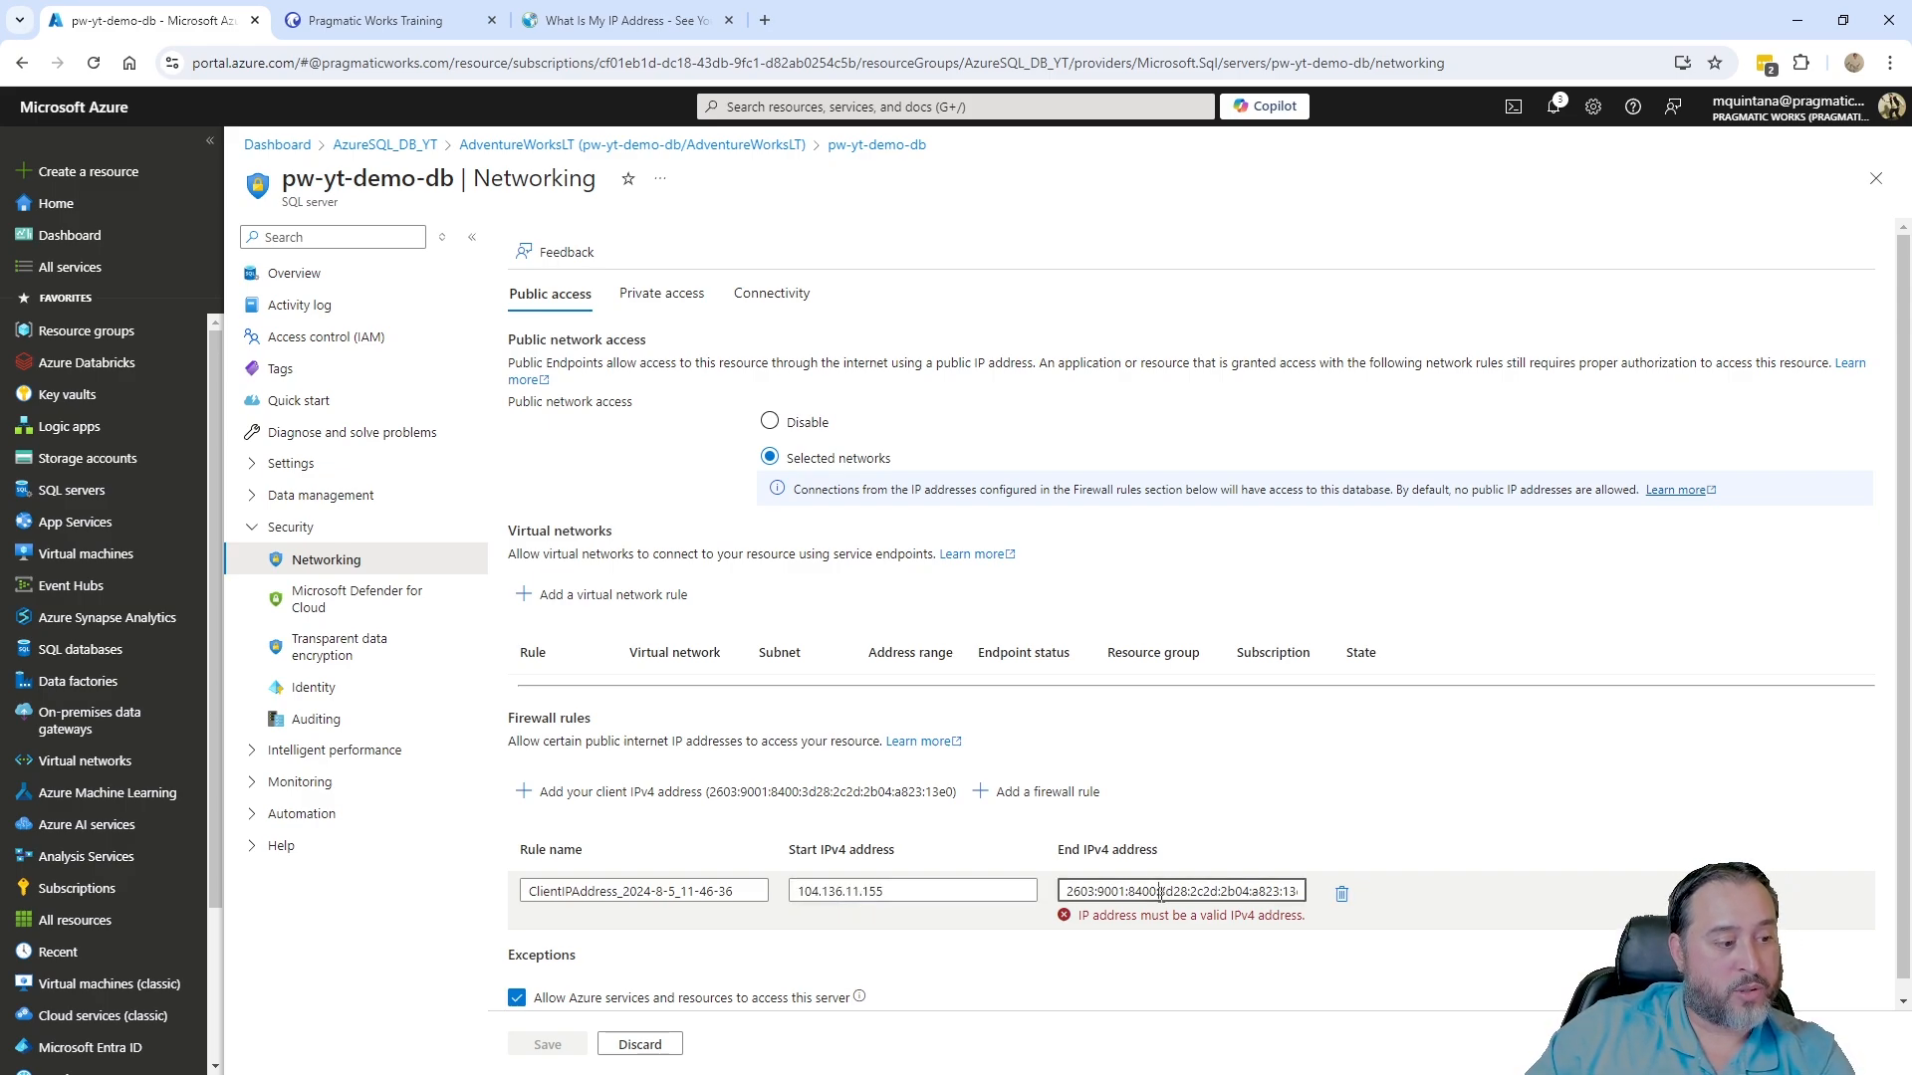
pyautogui.hotkey('ctrl', 'a')
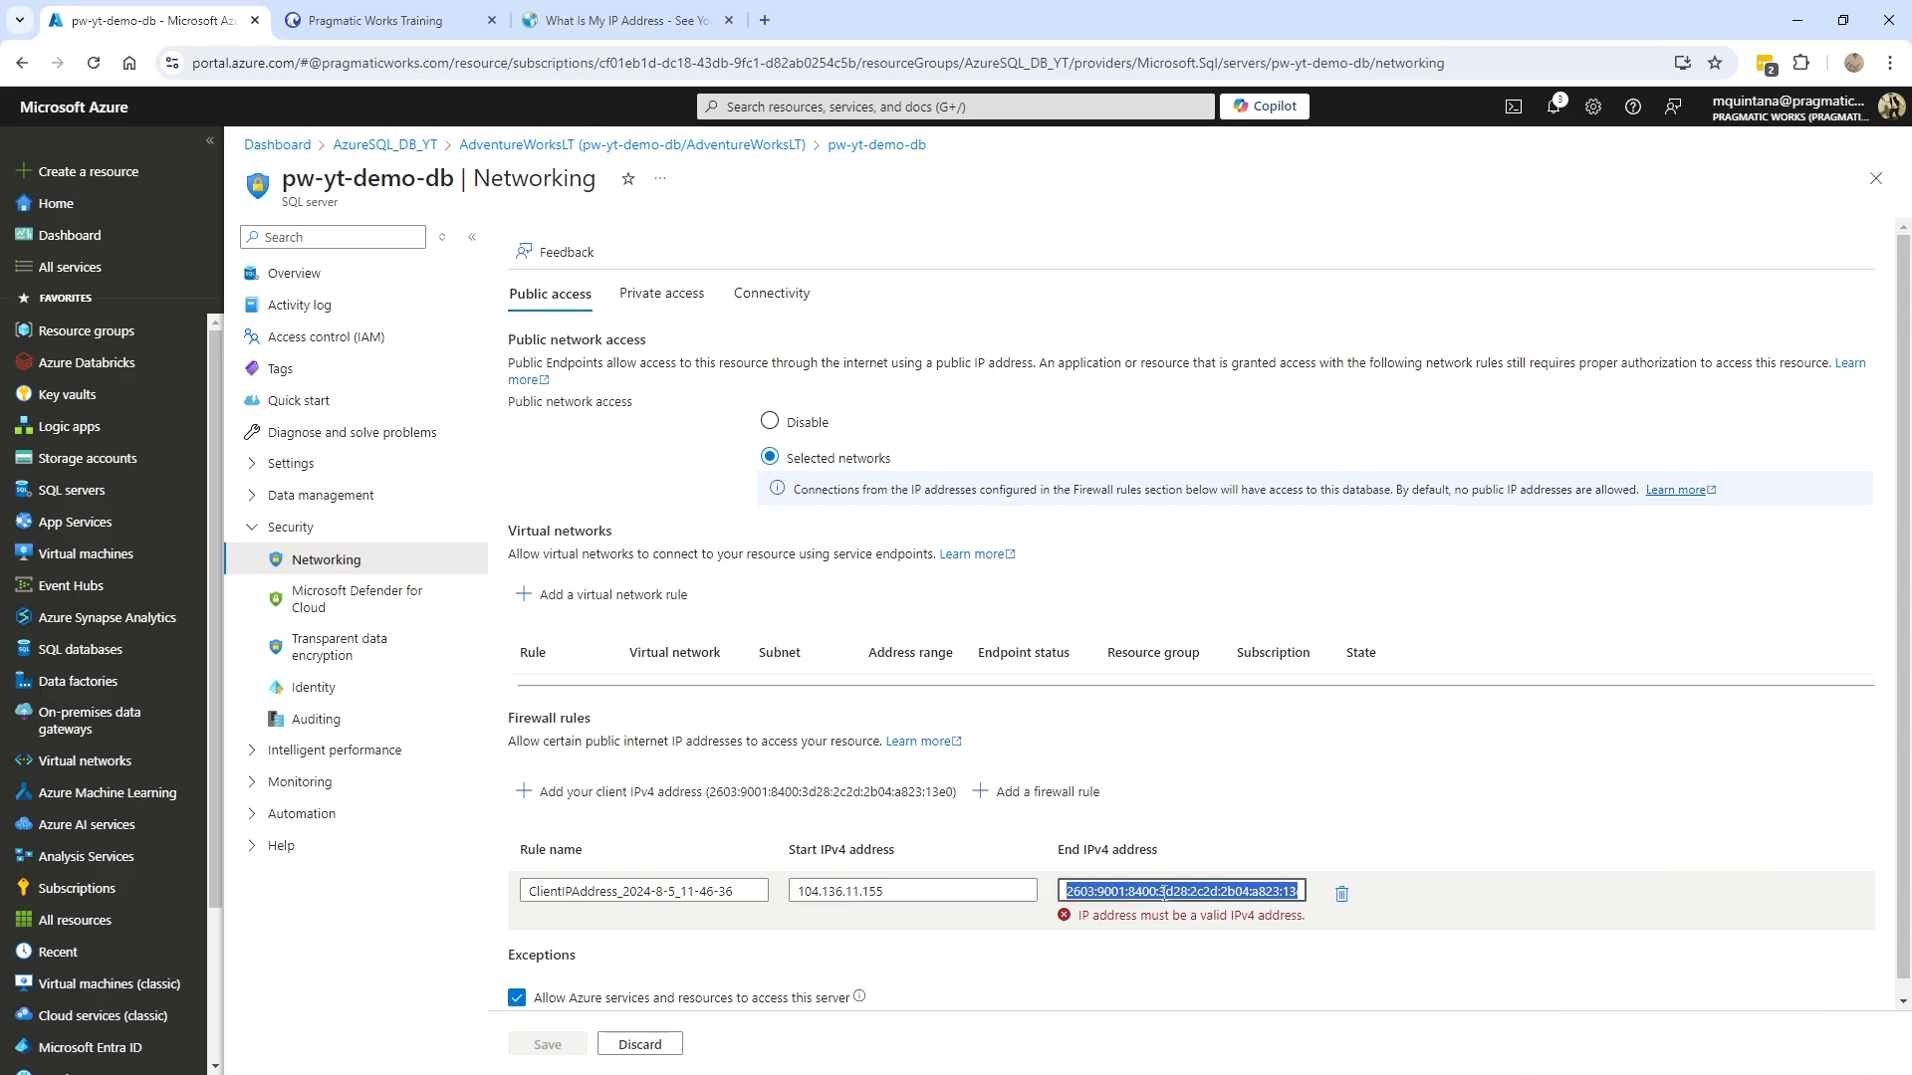
pyautogui.hotkey('ctrl', 'v')
pyautogui.click(566, 1047)
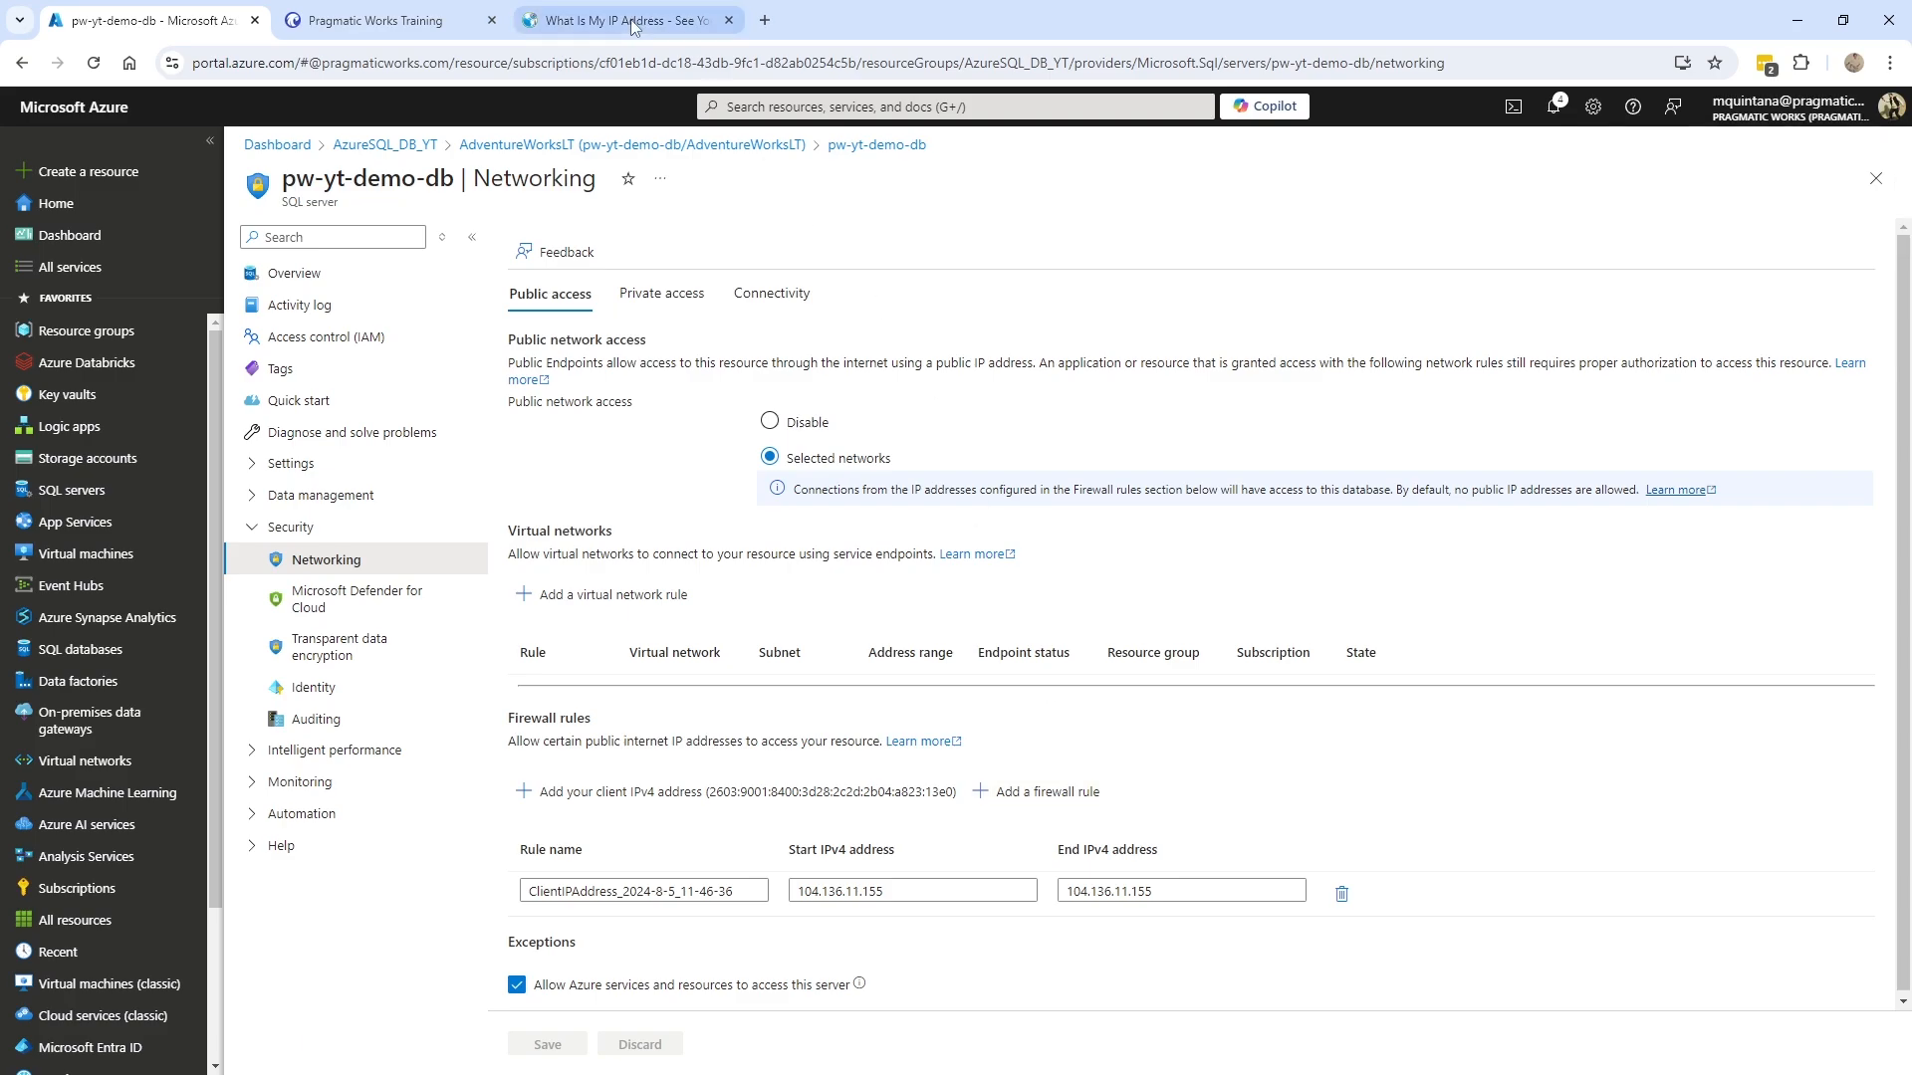
# - Close the IP lookup page and connect SSMS to pw-yt-demo-db.database.windows.net using Entra MFA
pyautogui.click(730, 21)
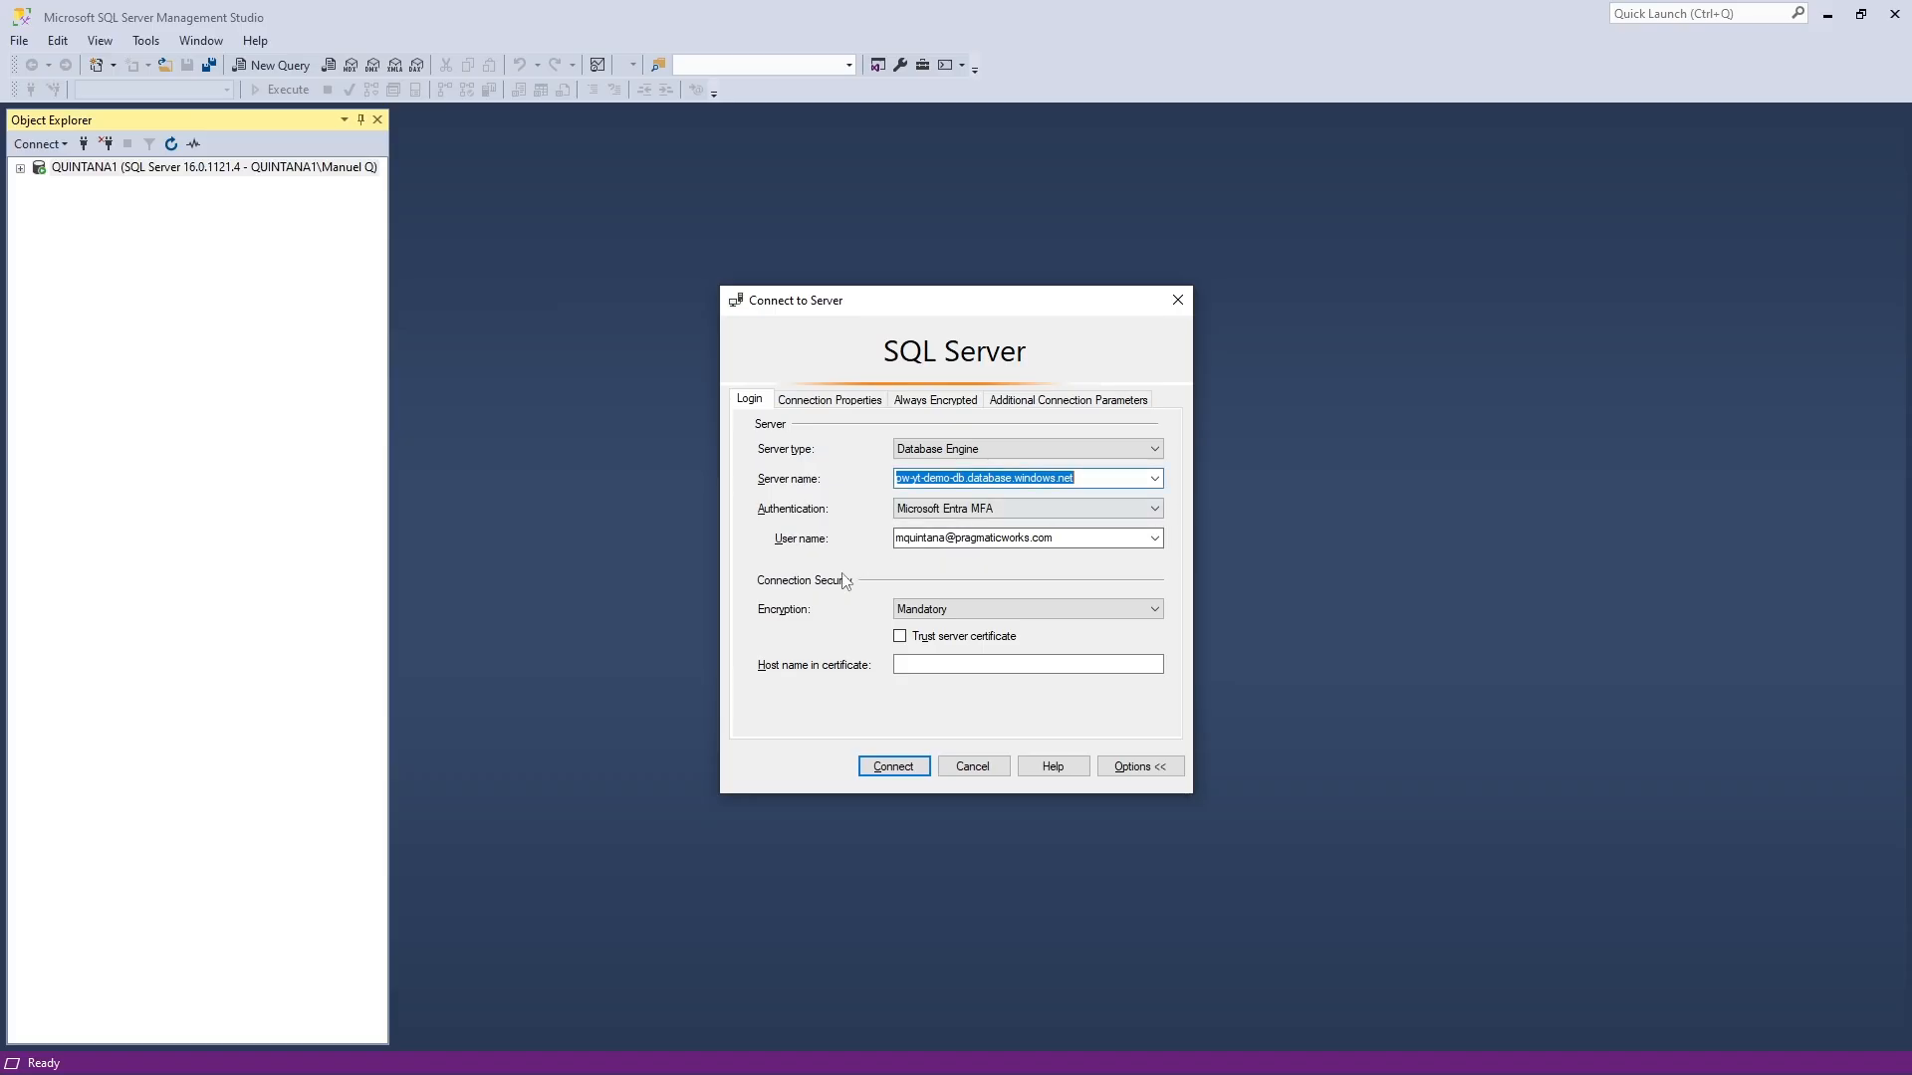
pyautogui.click(891, 768)
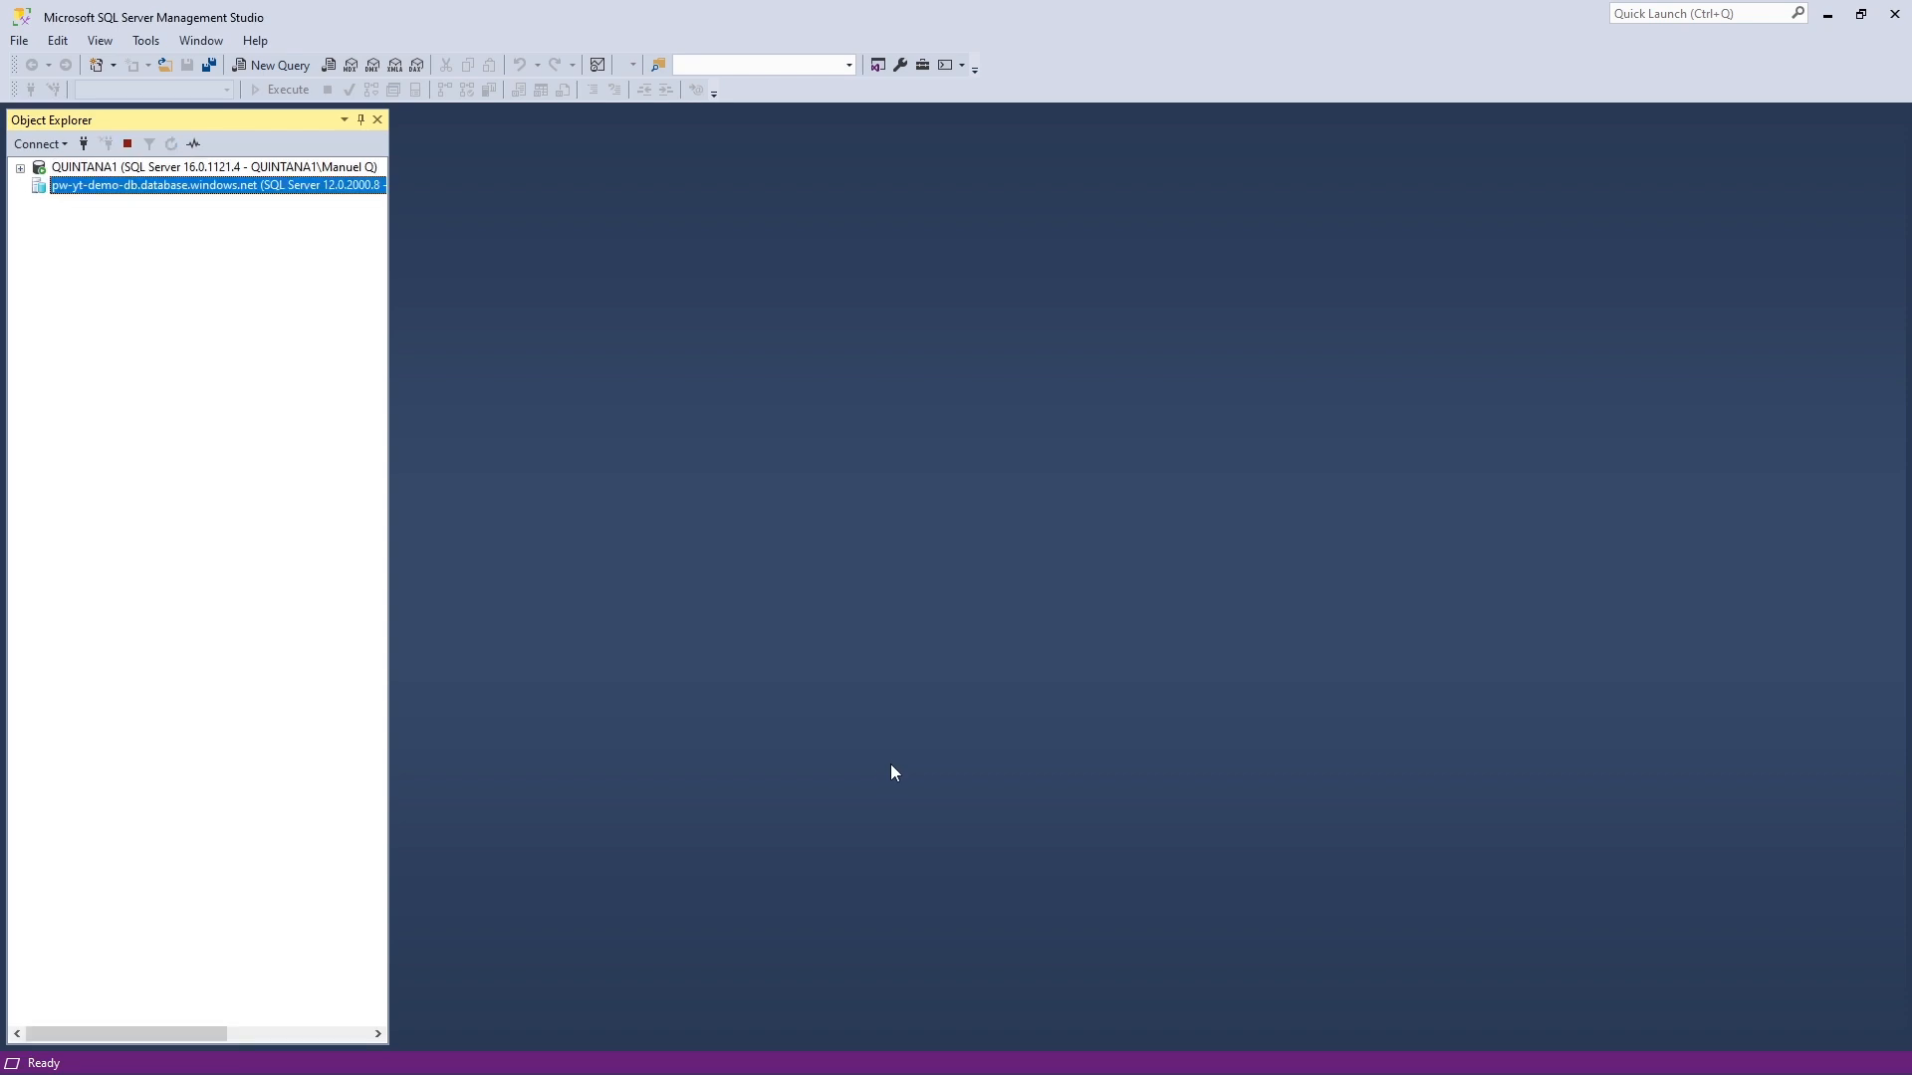
# - Expand Databases > AdventureWorksLT > Tables and select the SalesLT.Address table
pyautogui.click(41, 204)
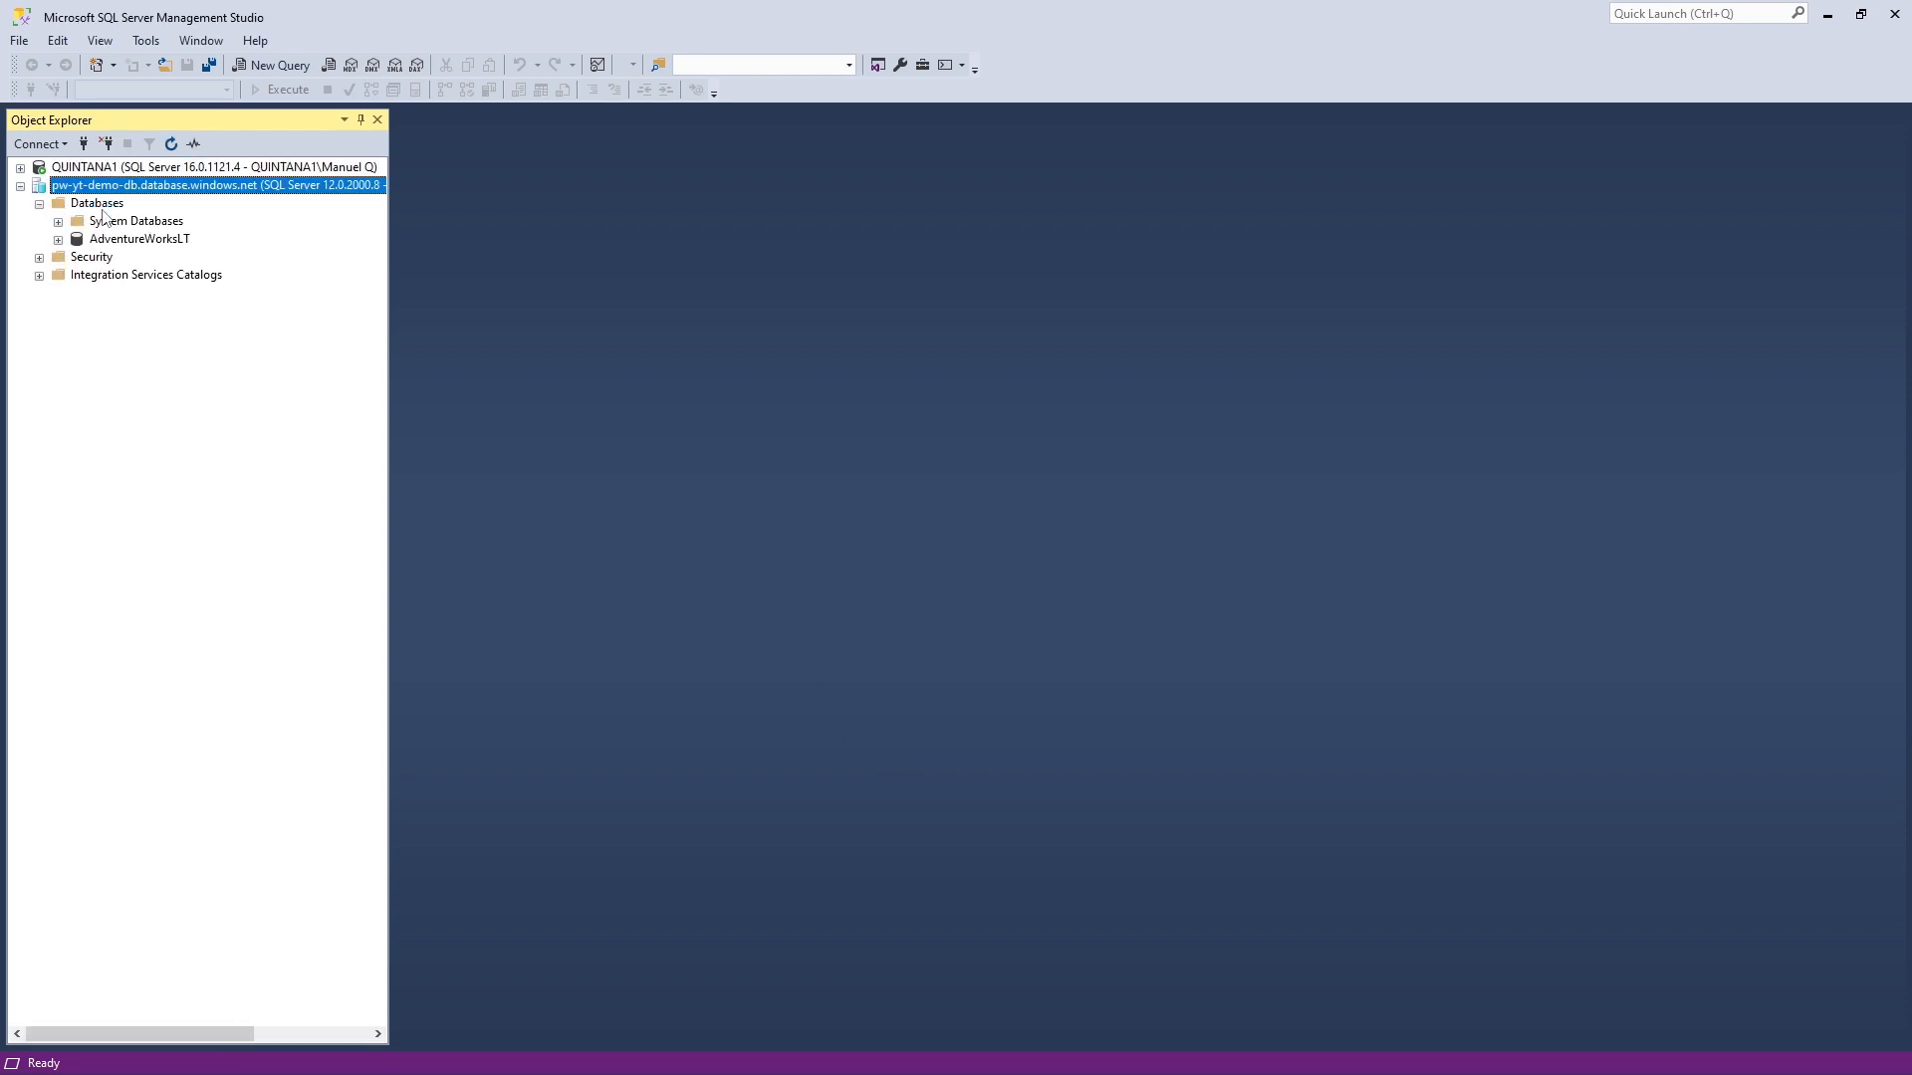
pyautogui.click(114, 243)
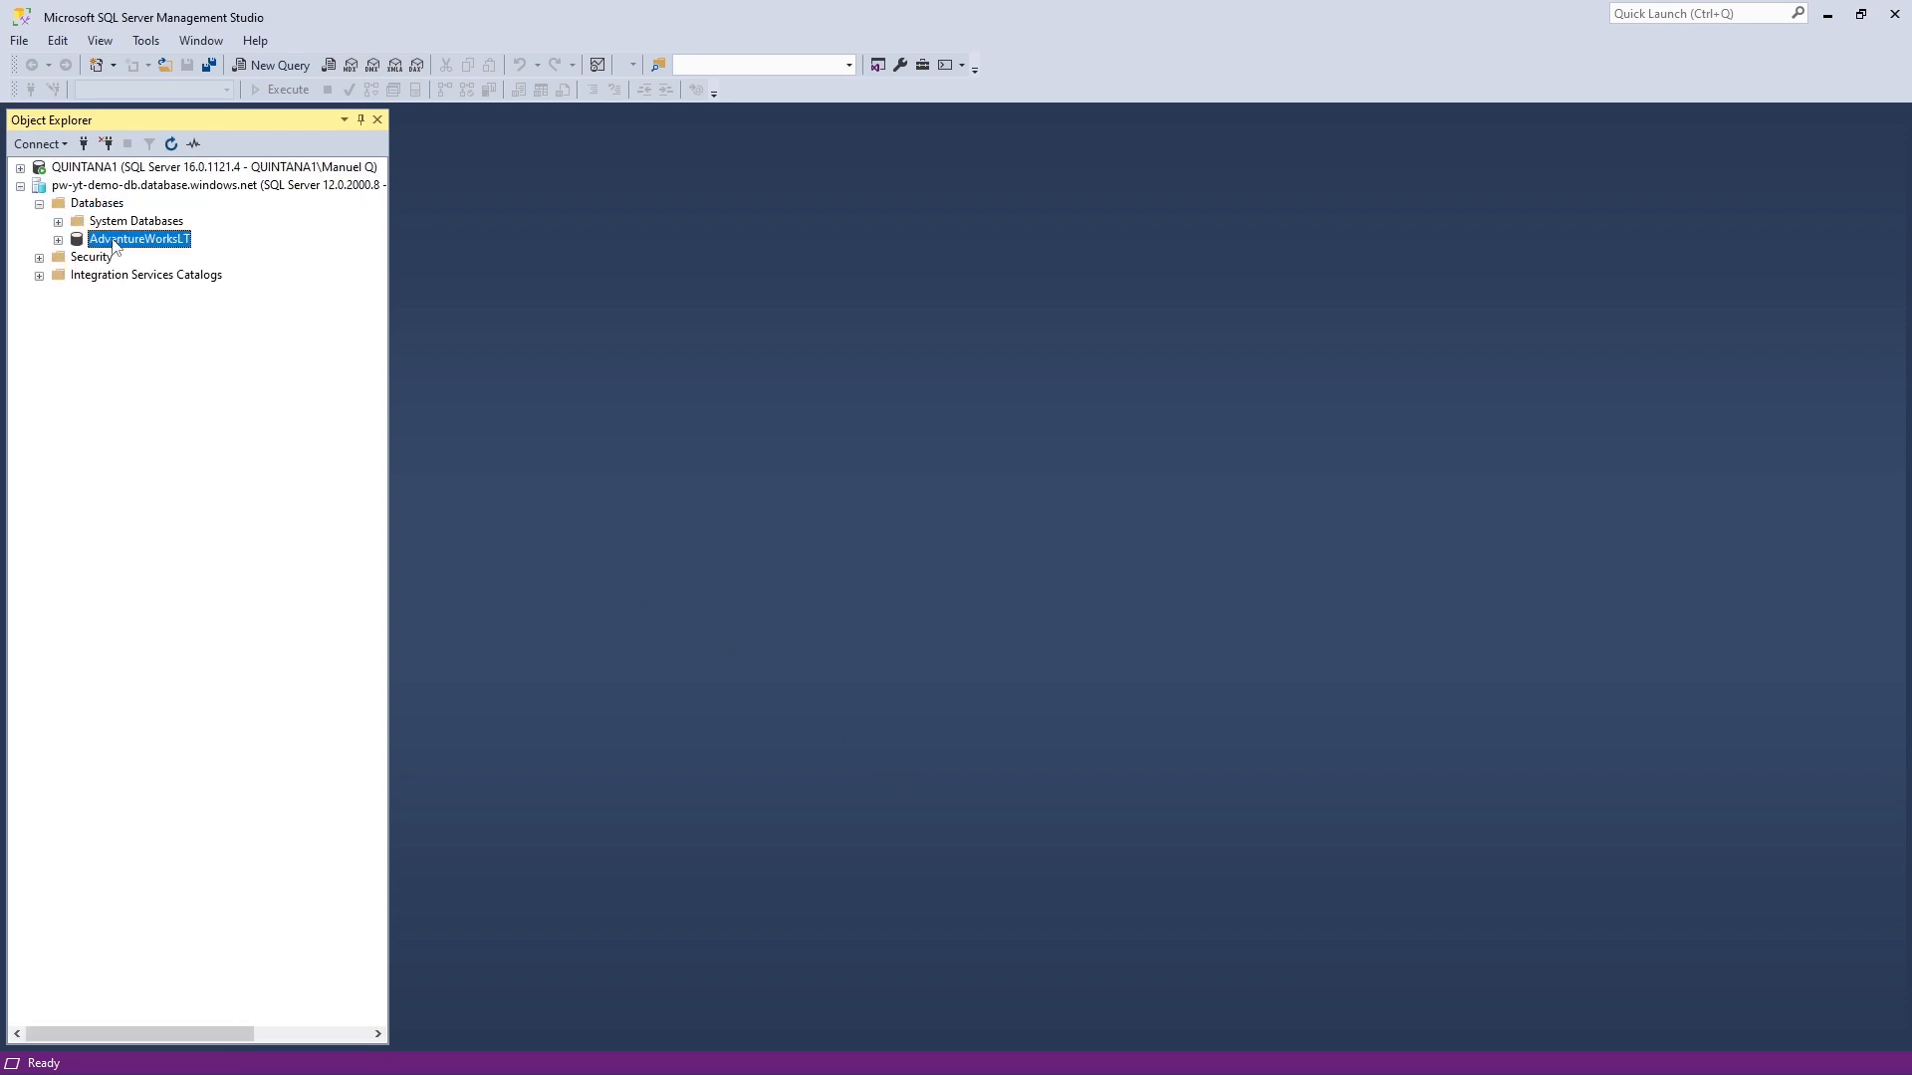
pyautogui.click(58, 240)
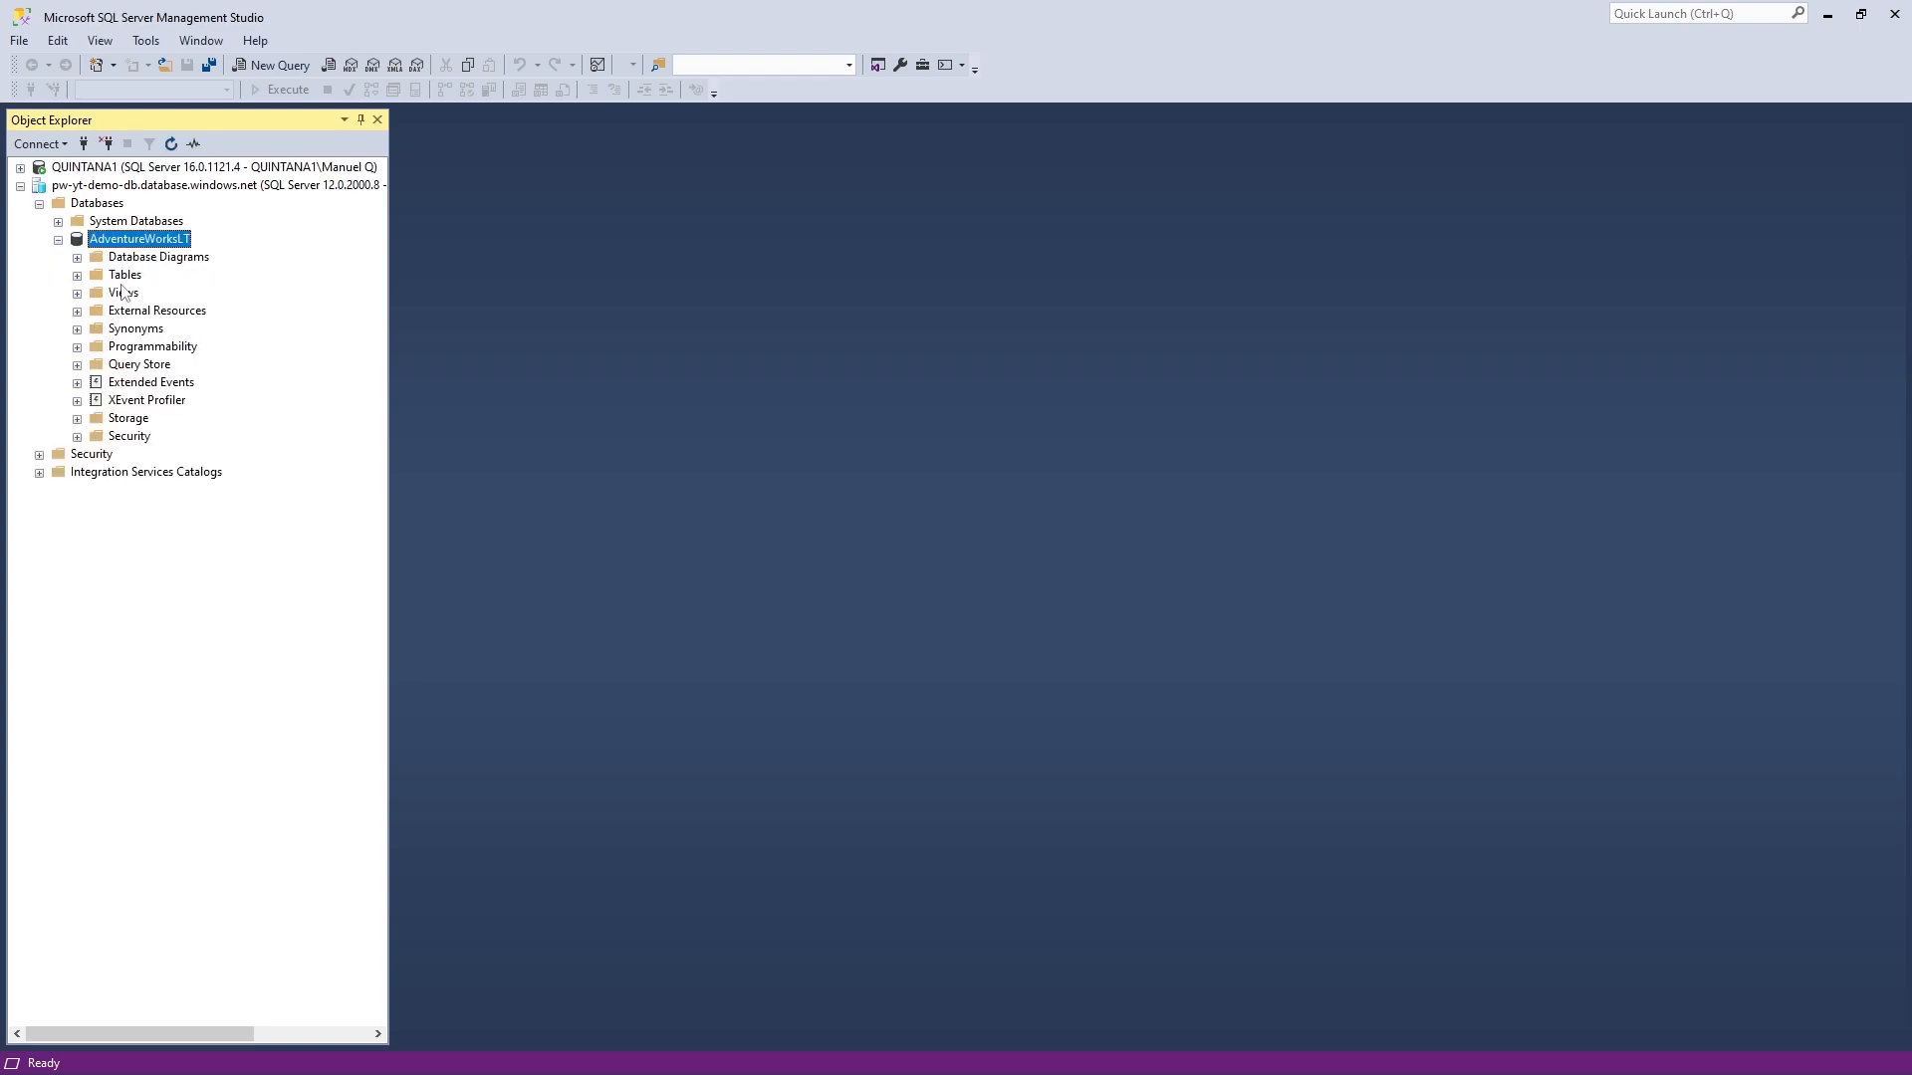
pyautogui.click(78, 276)
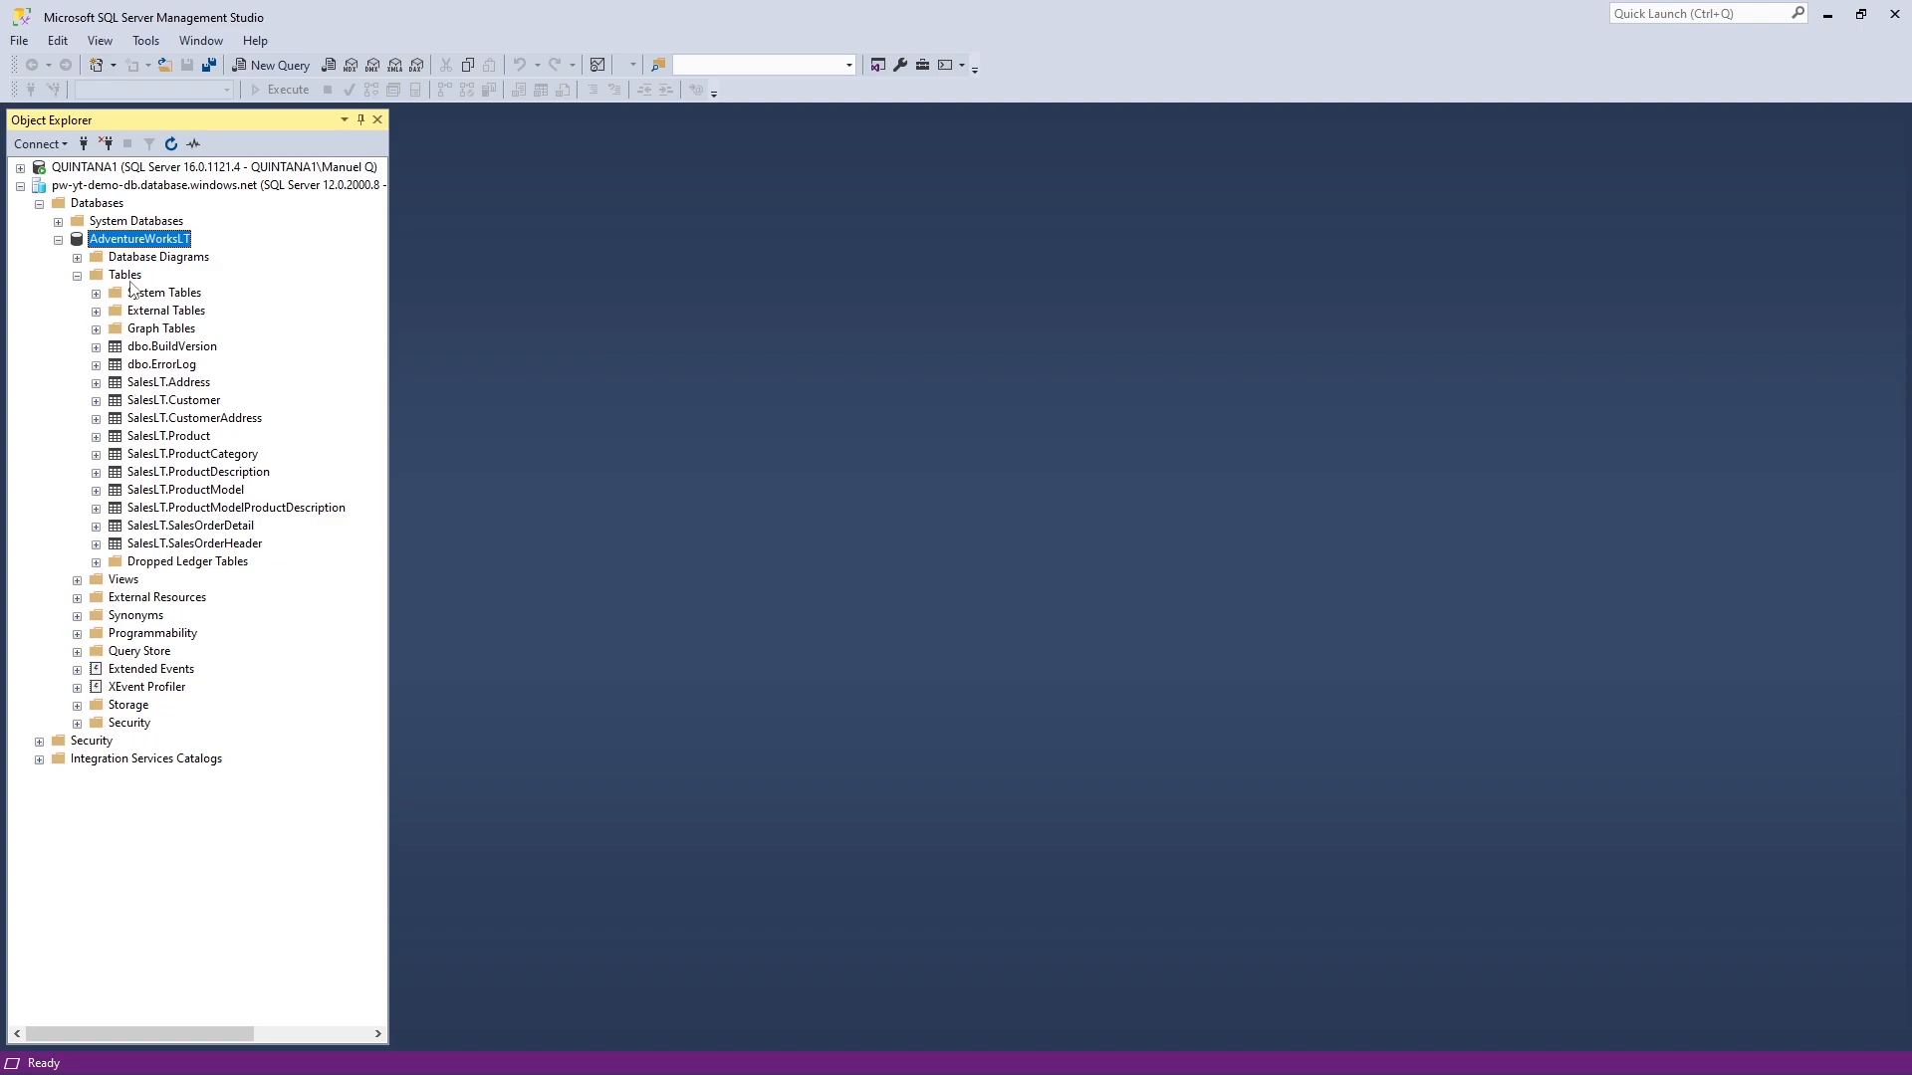
pyautogui.click(179, 383)
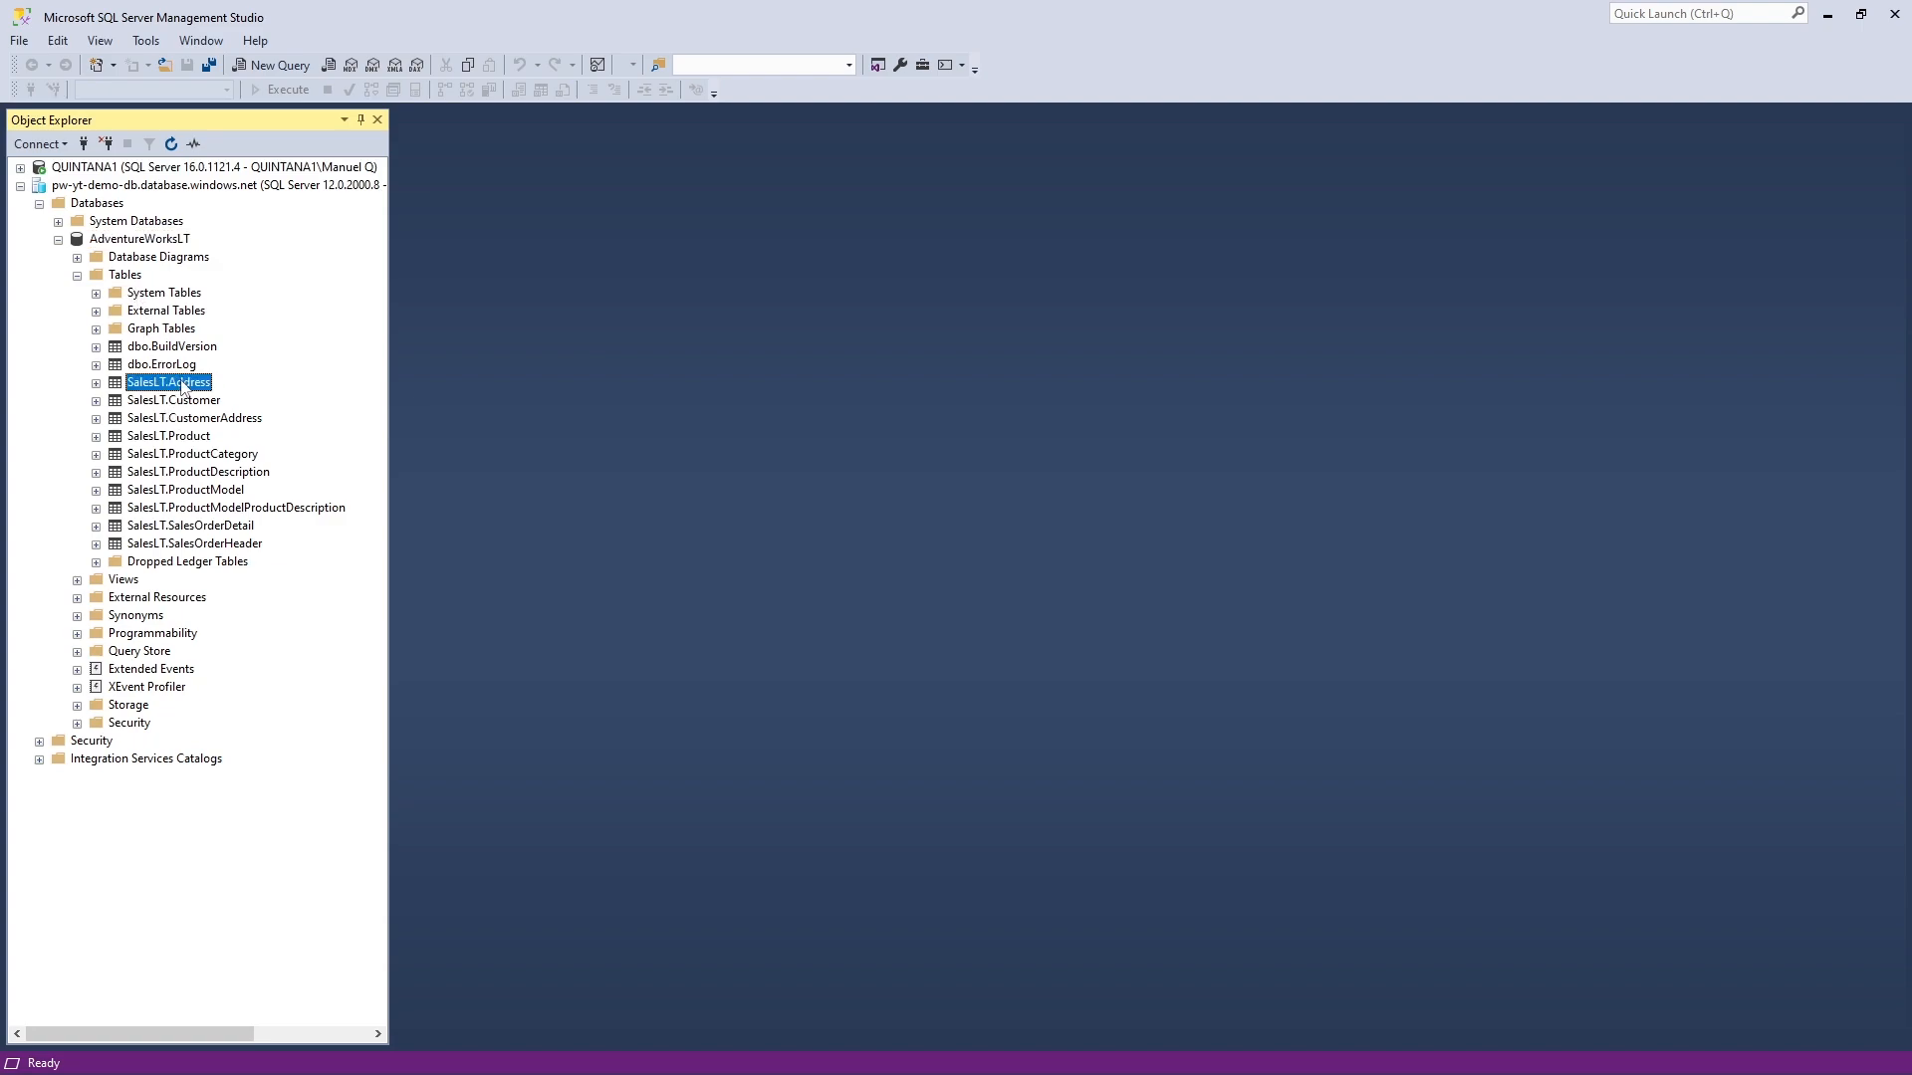
# - Run Select Top 1000 Rows on SalesLT.Address, returning 450 address rows
pyautogui.rightClick(182, 386)
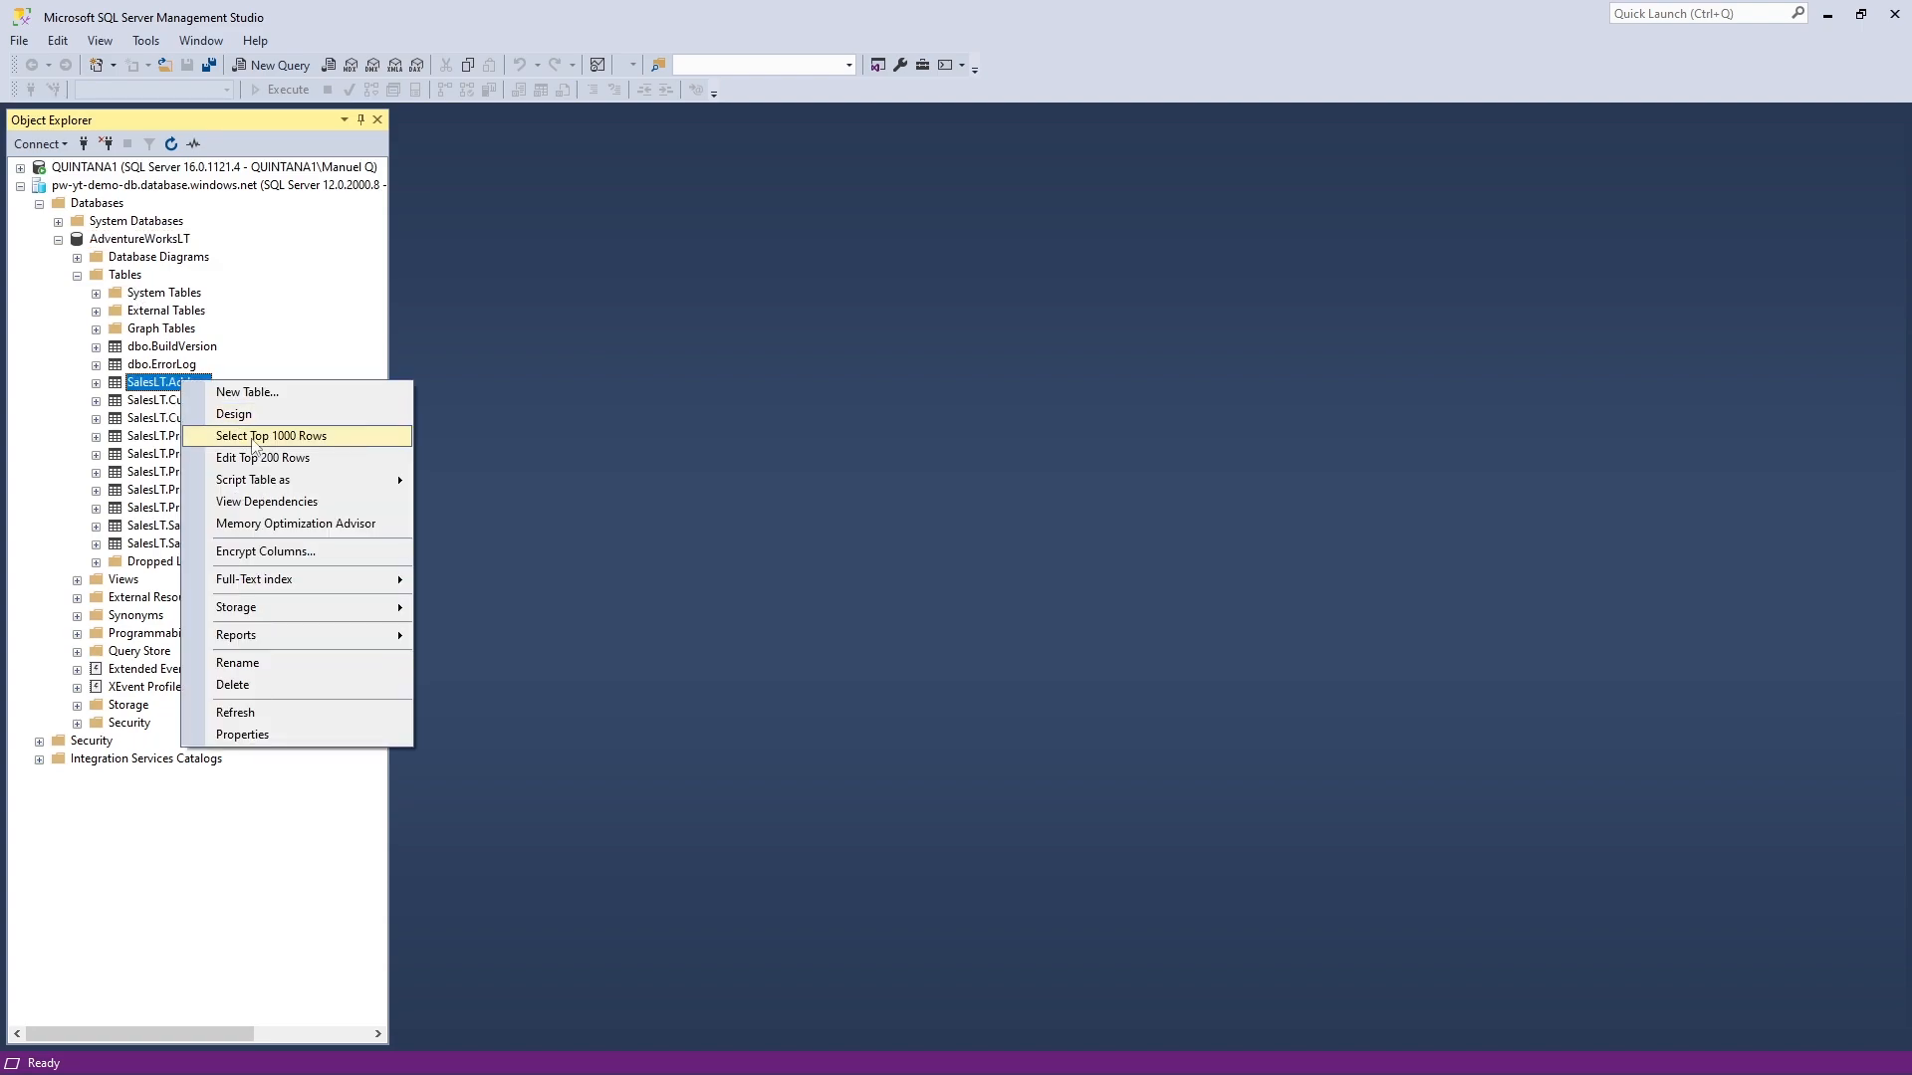
pyautogui.click(252, 443)
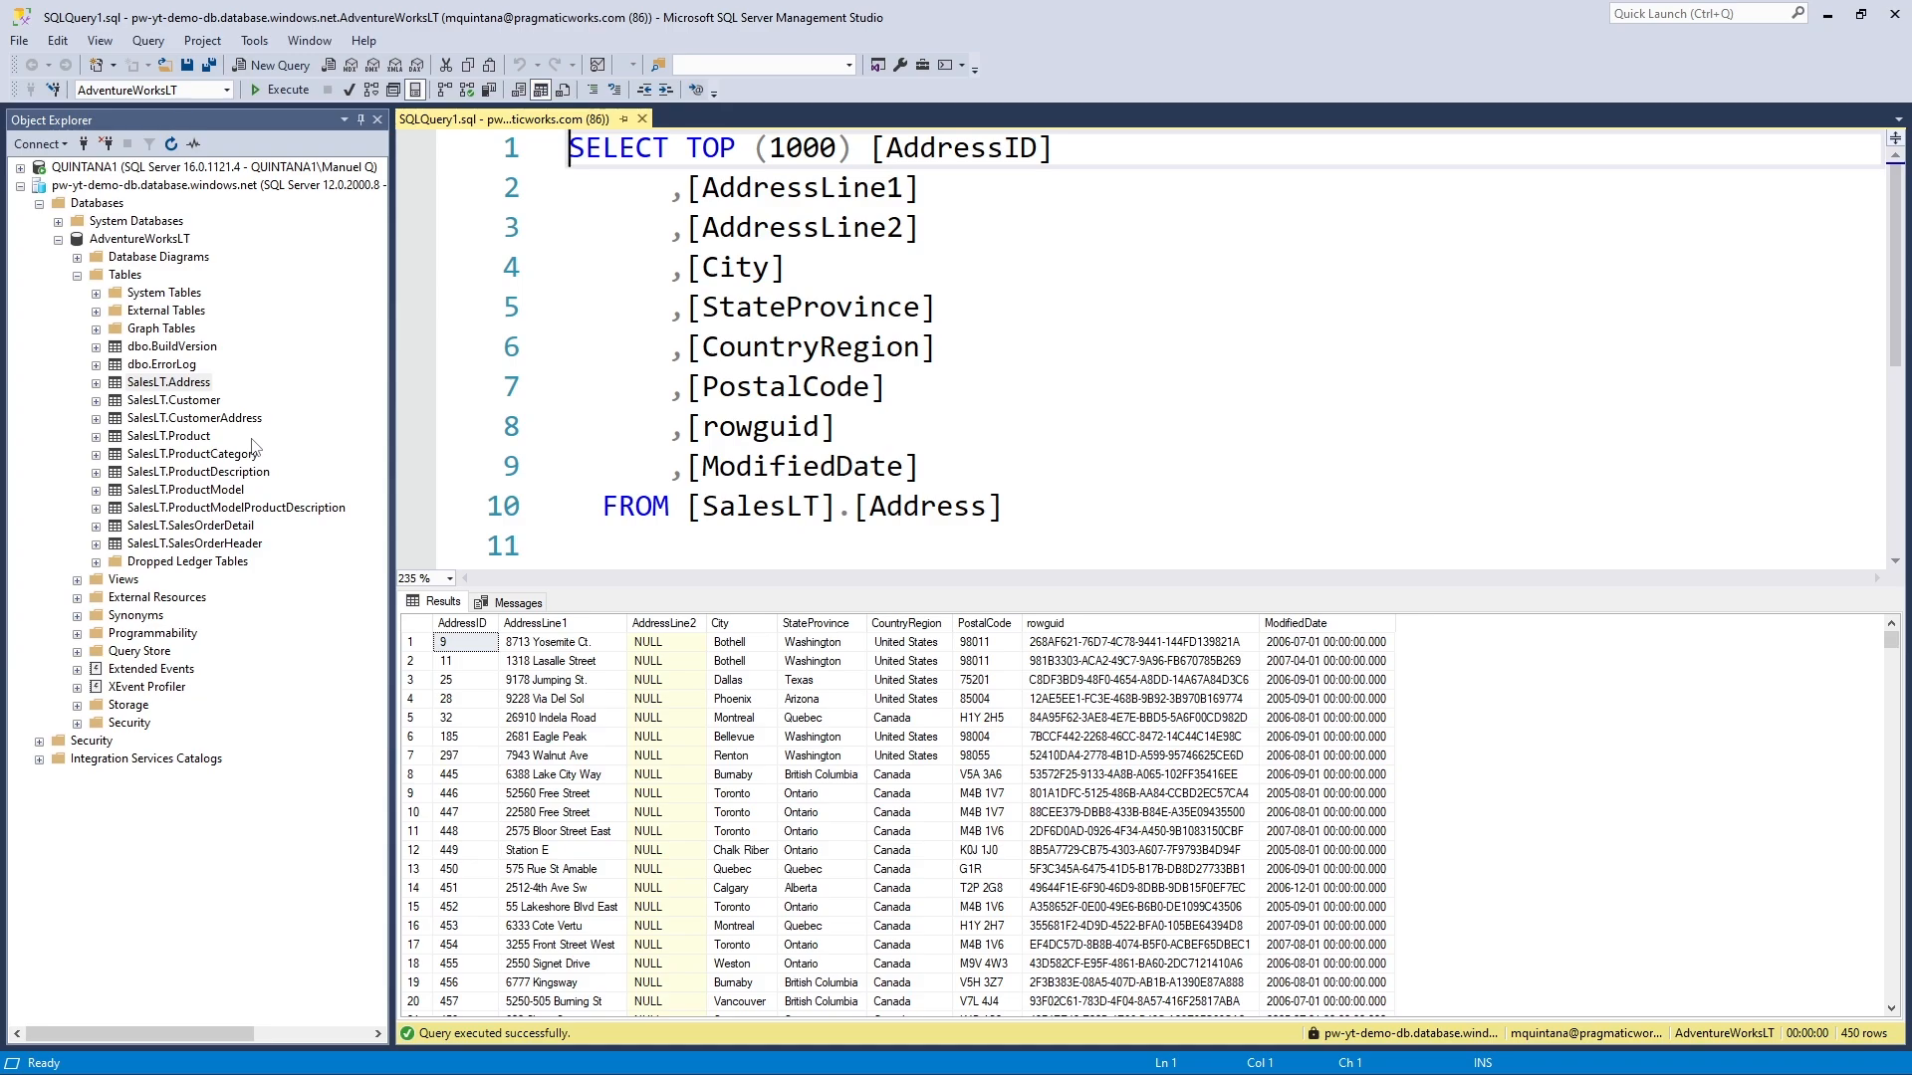
# - Close the SQLQuery1.sql tab, visit the Azure portal Dashboard, then return to SSMS
pyautogui.click(642, 118)
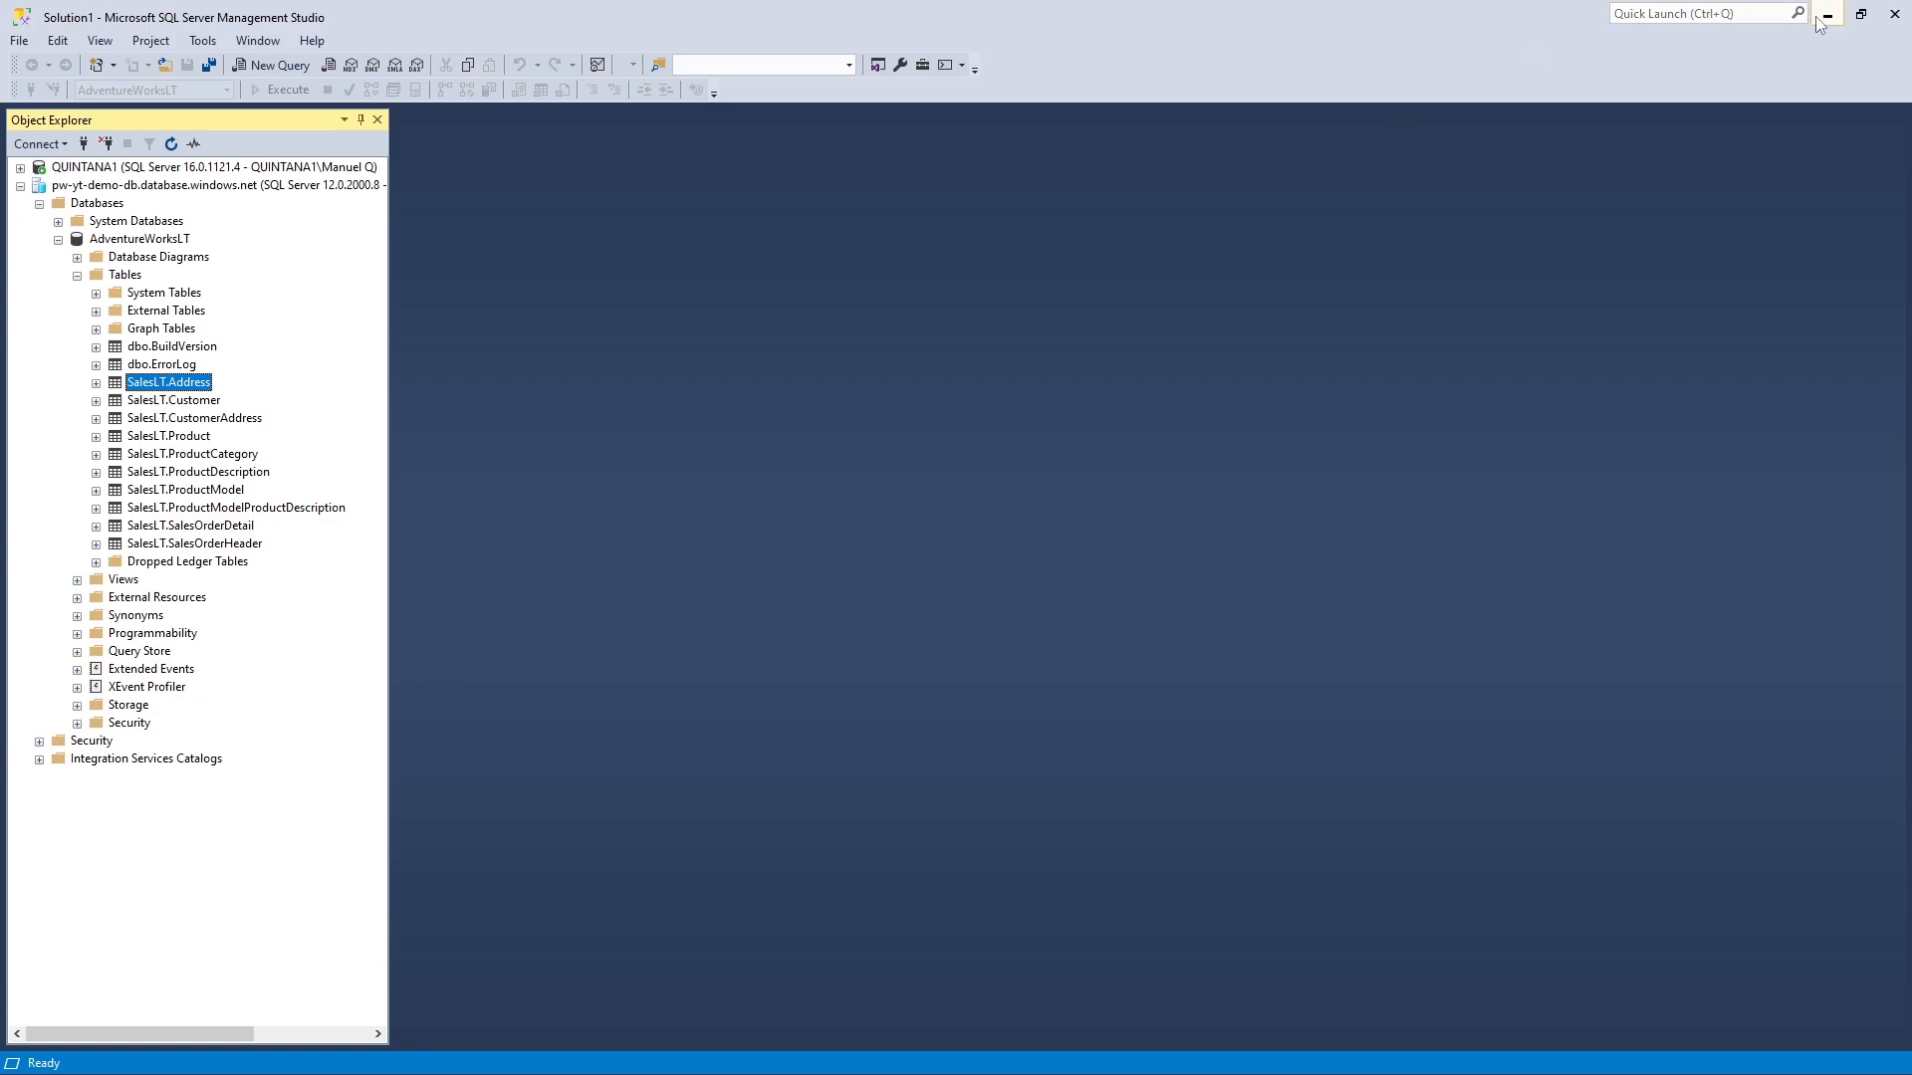
pyautogui.hotkey('alt', 'Tab')
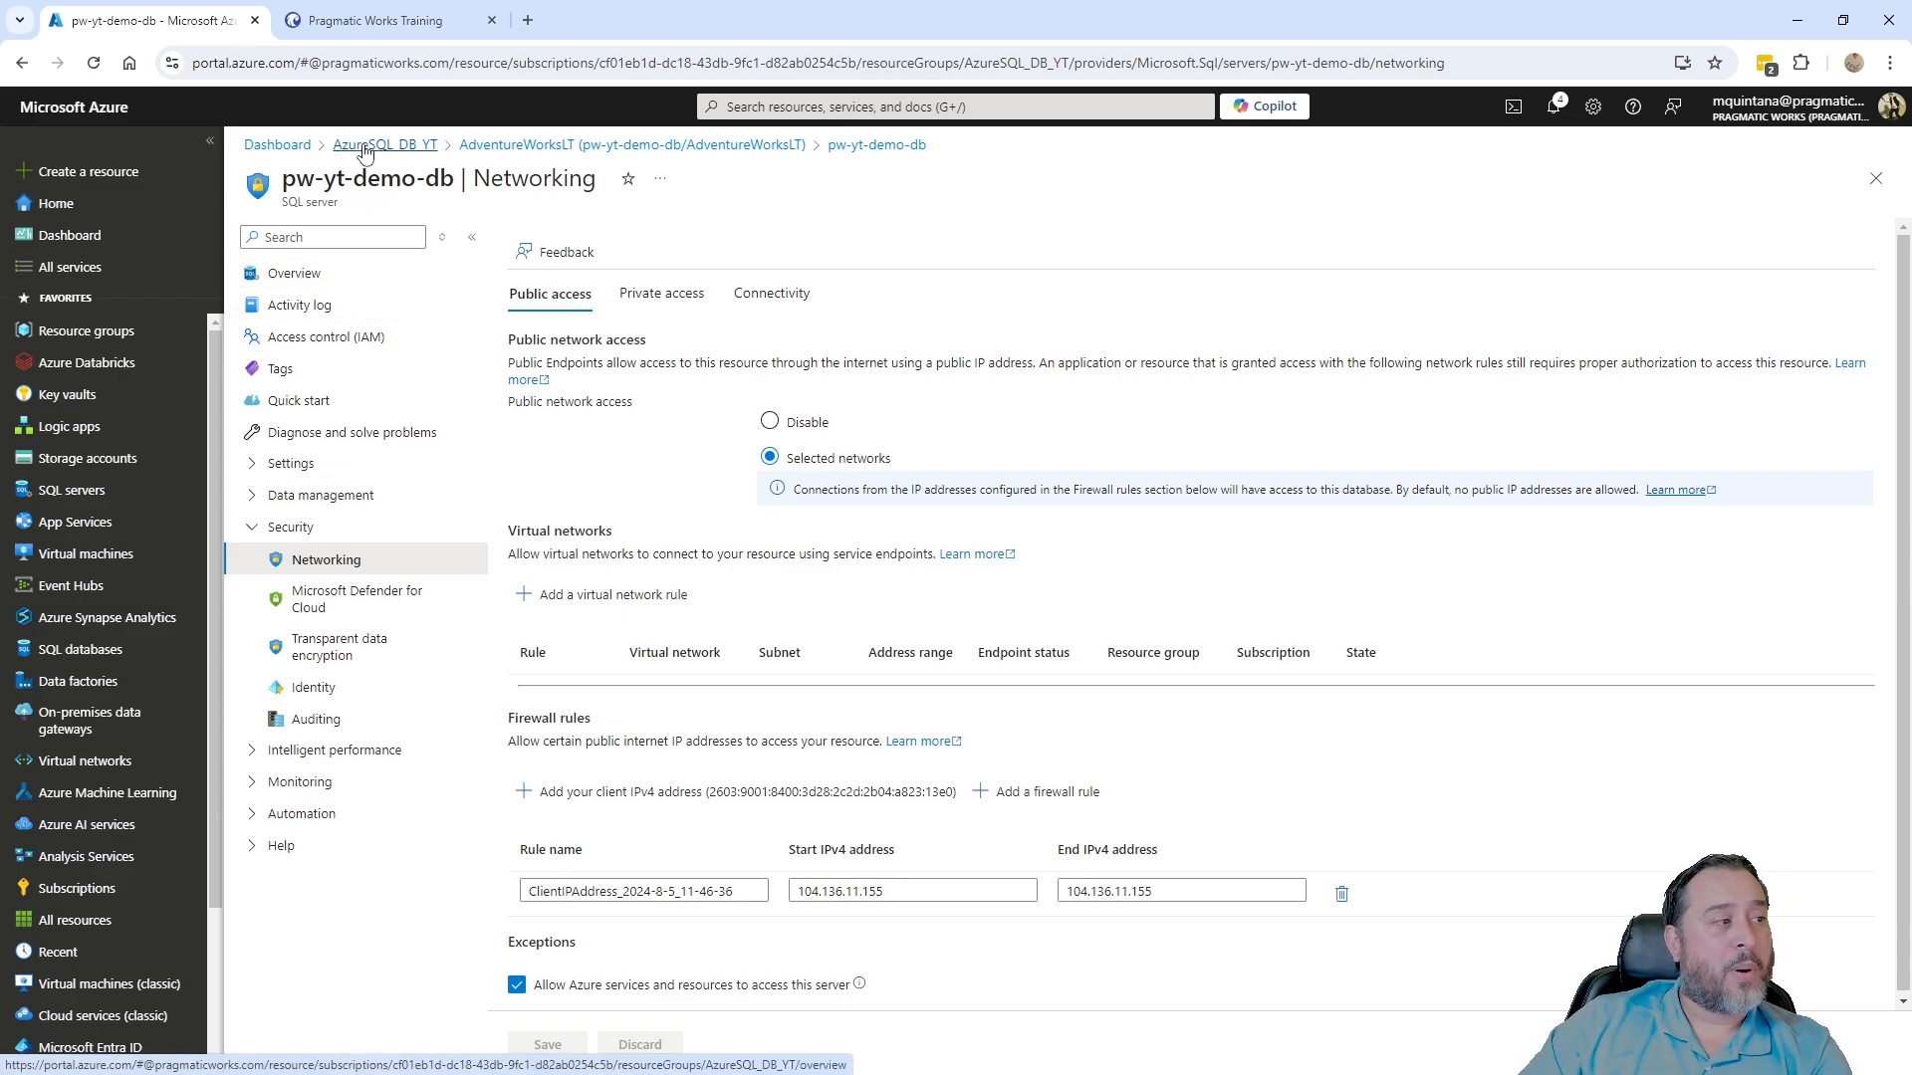
pyautogui.click(71, 240)
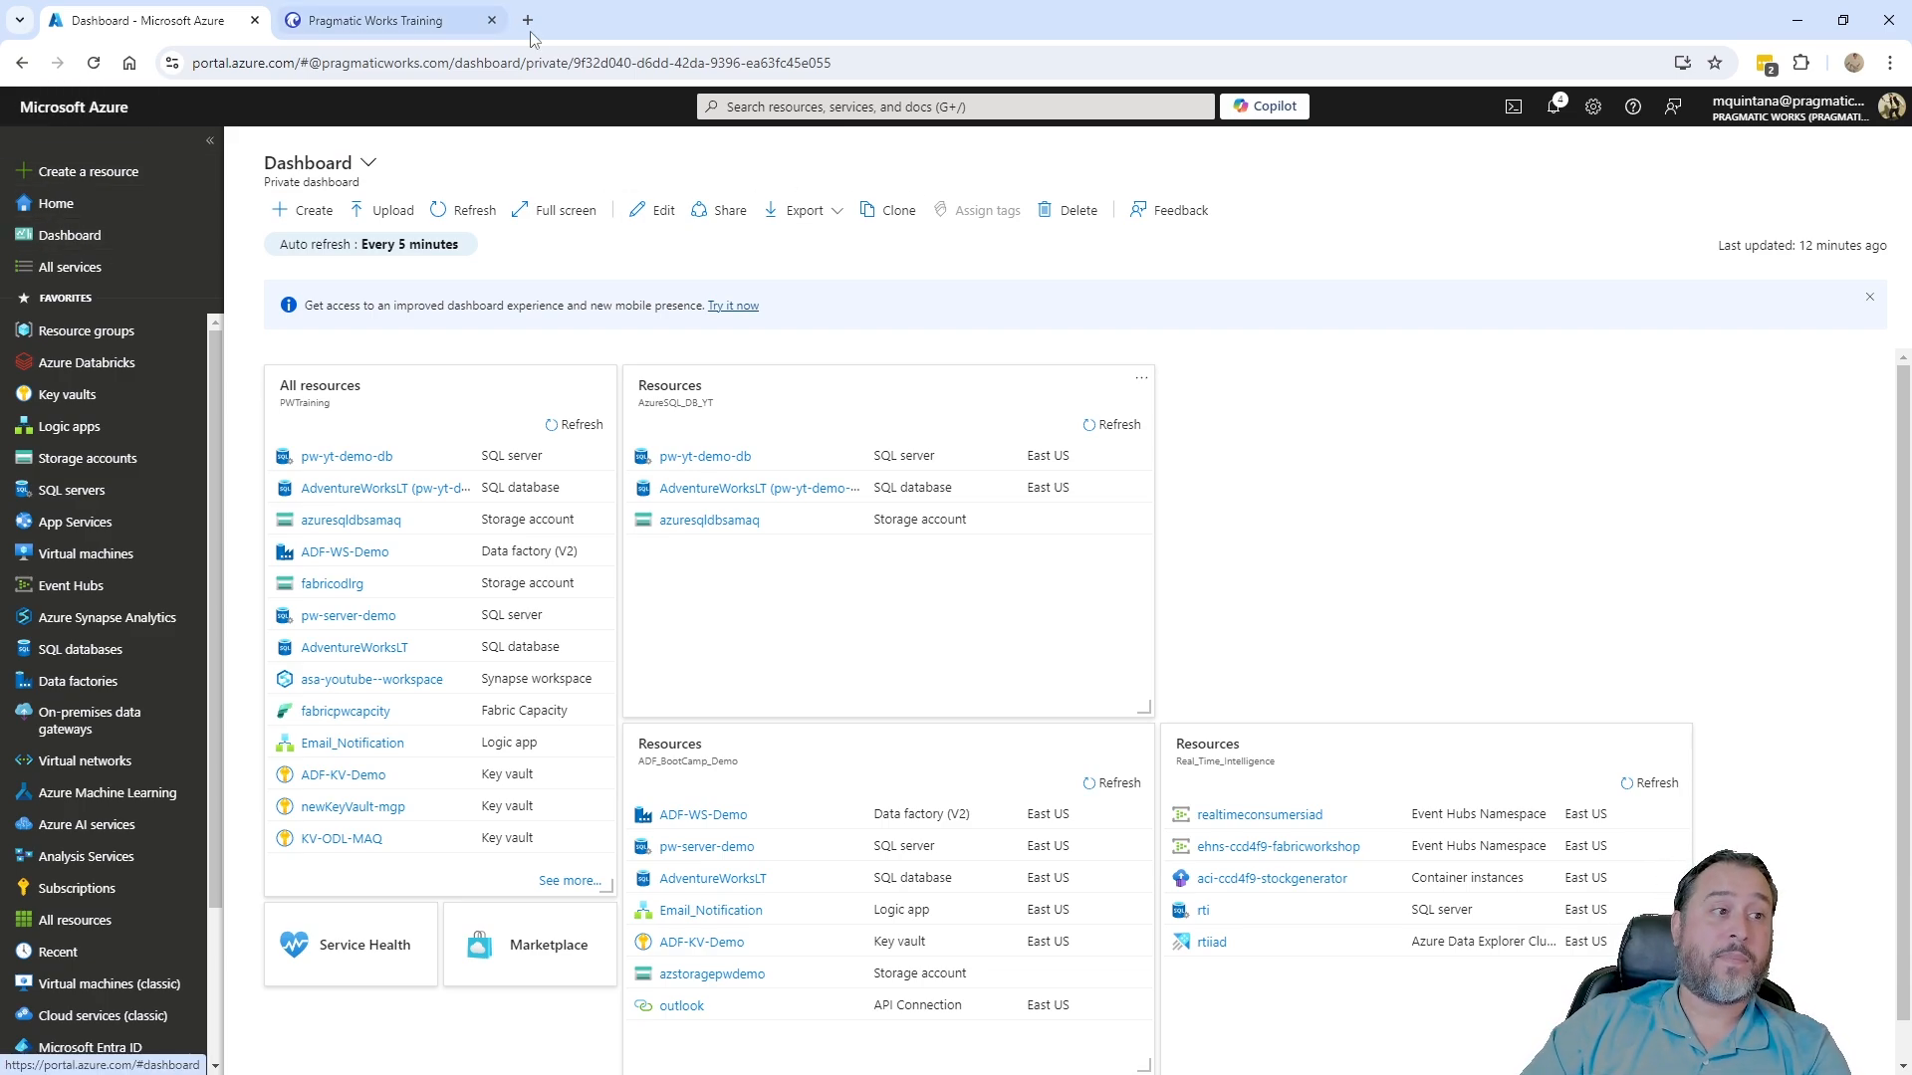
pyautogui.click(1798, 21)
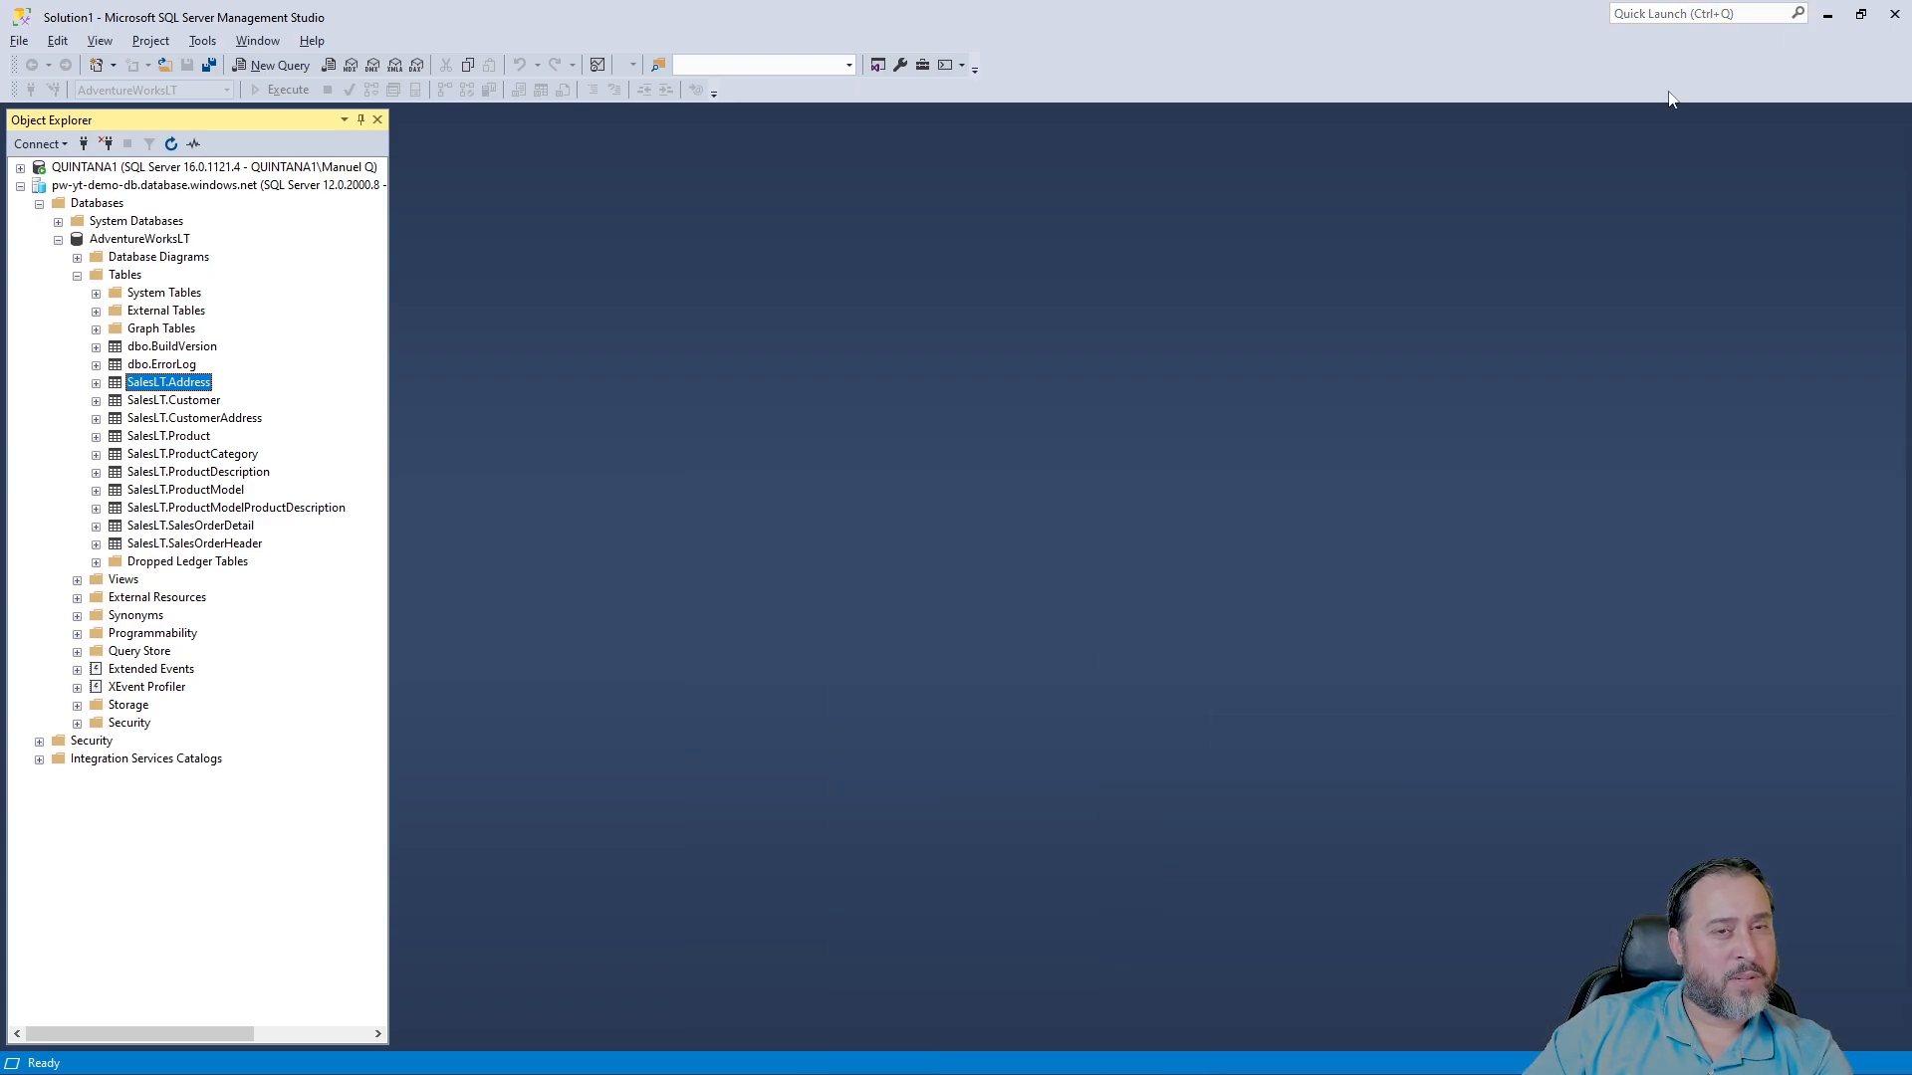
# - Collapse pw-yt-demo-db, expand QUINTANA1's Databases folder, and select AdventureWorksDW2022
pyautogui.click(58, 239)
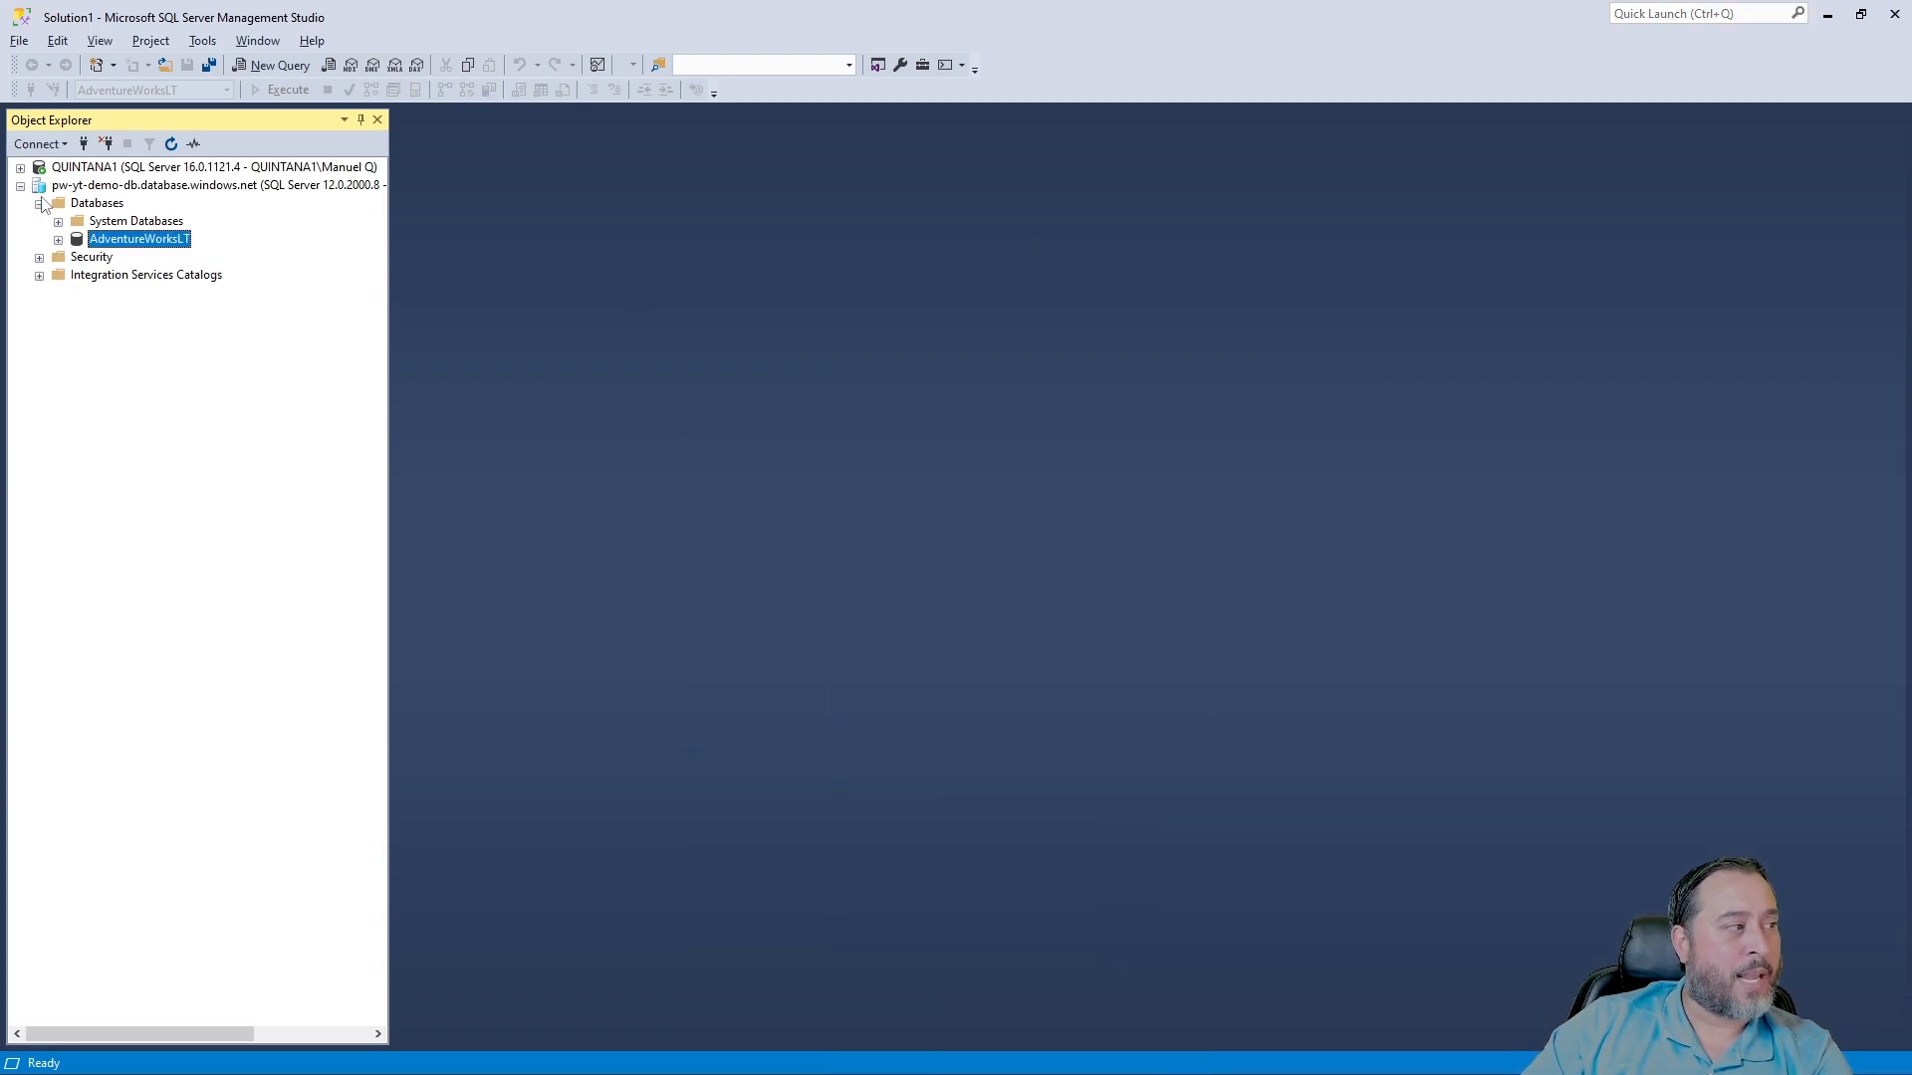
pyautogui.click(21, 186)
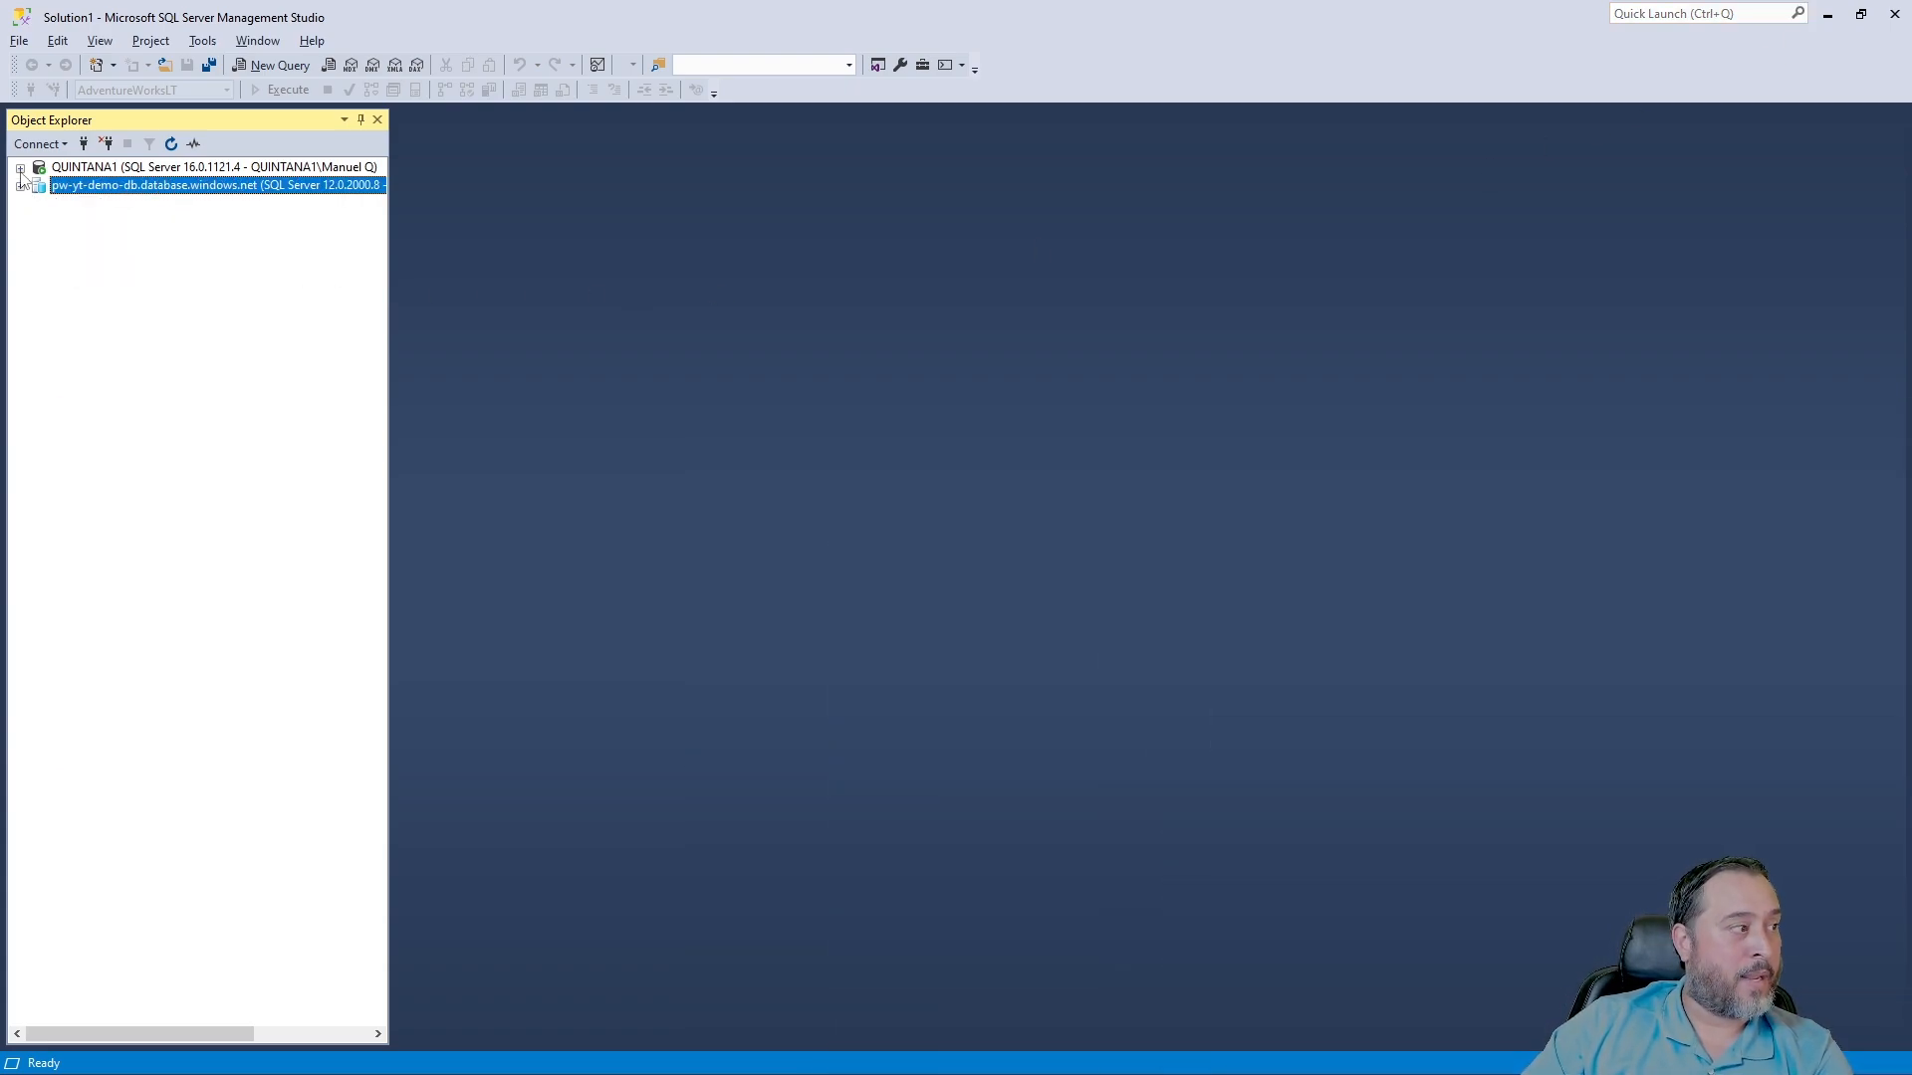
pyautogui.click(20, 167)
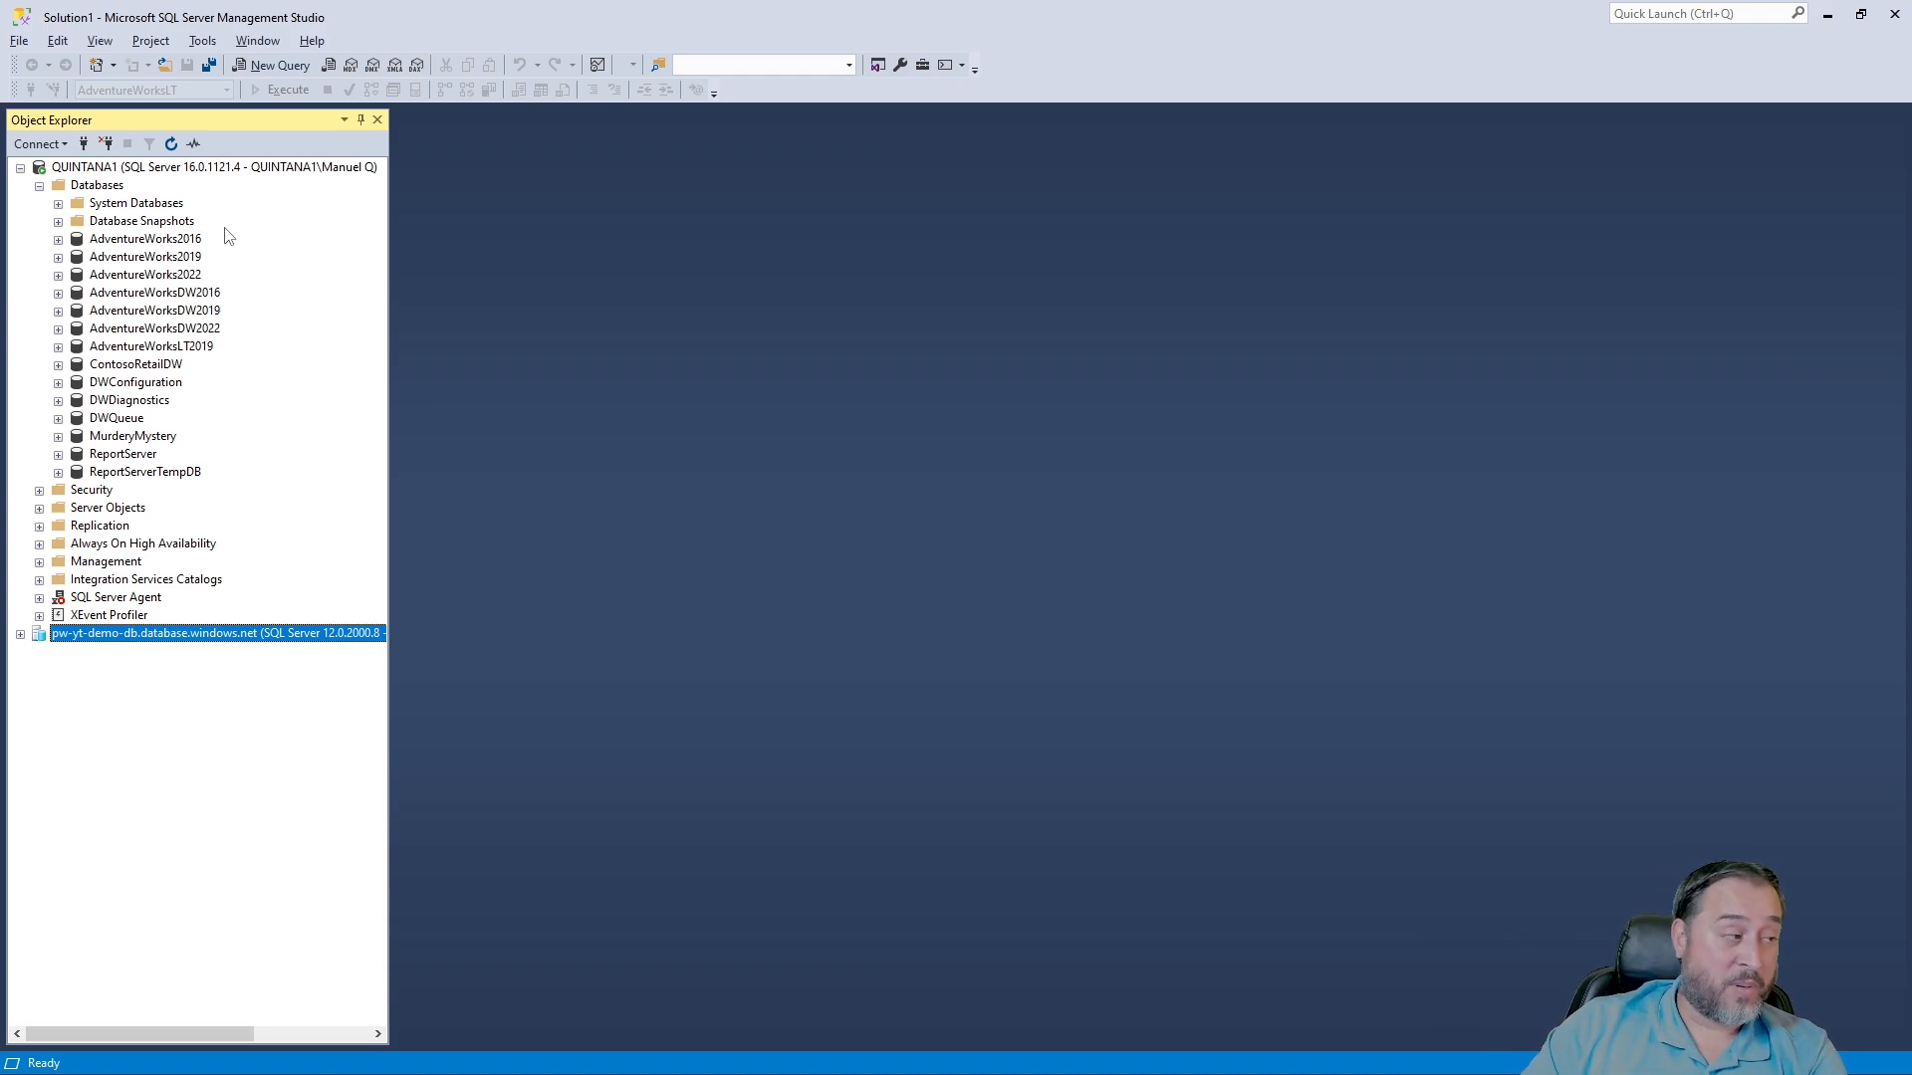
pyautogui.click(201, 332)
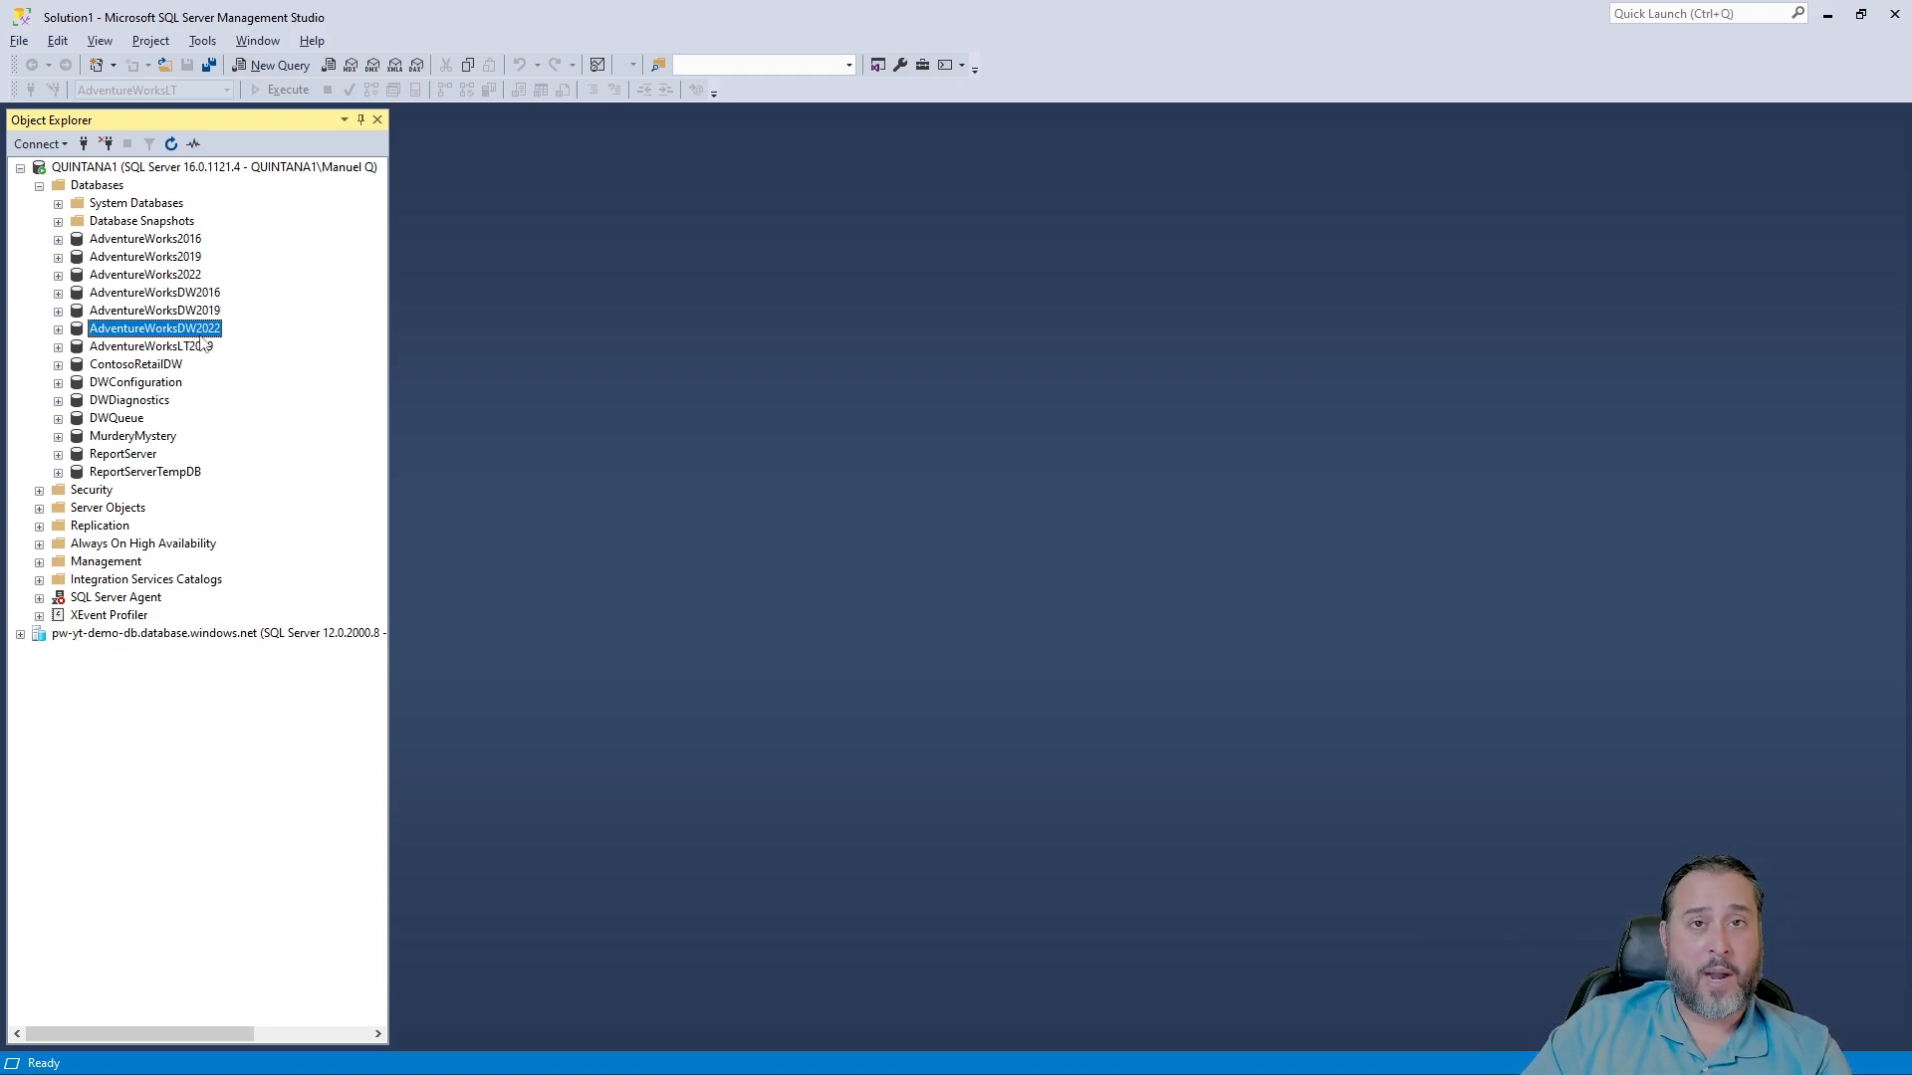
pyautogui.rightClick(204, 332)
pyautogui.moveTo(277, 419)
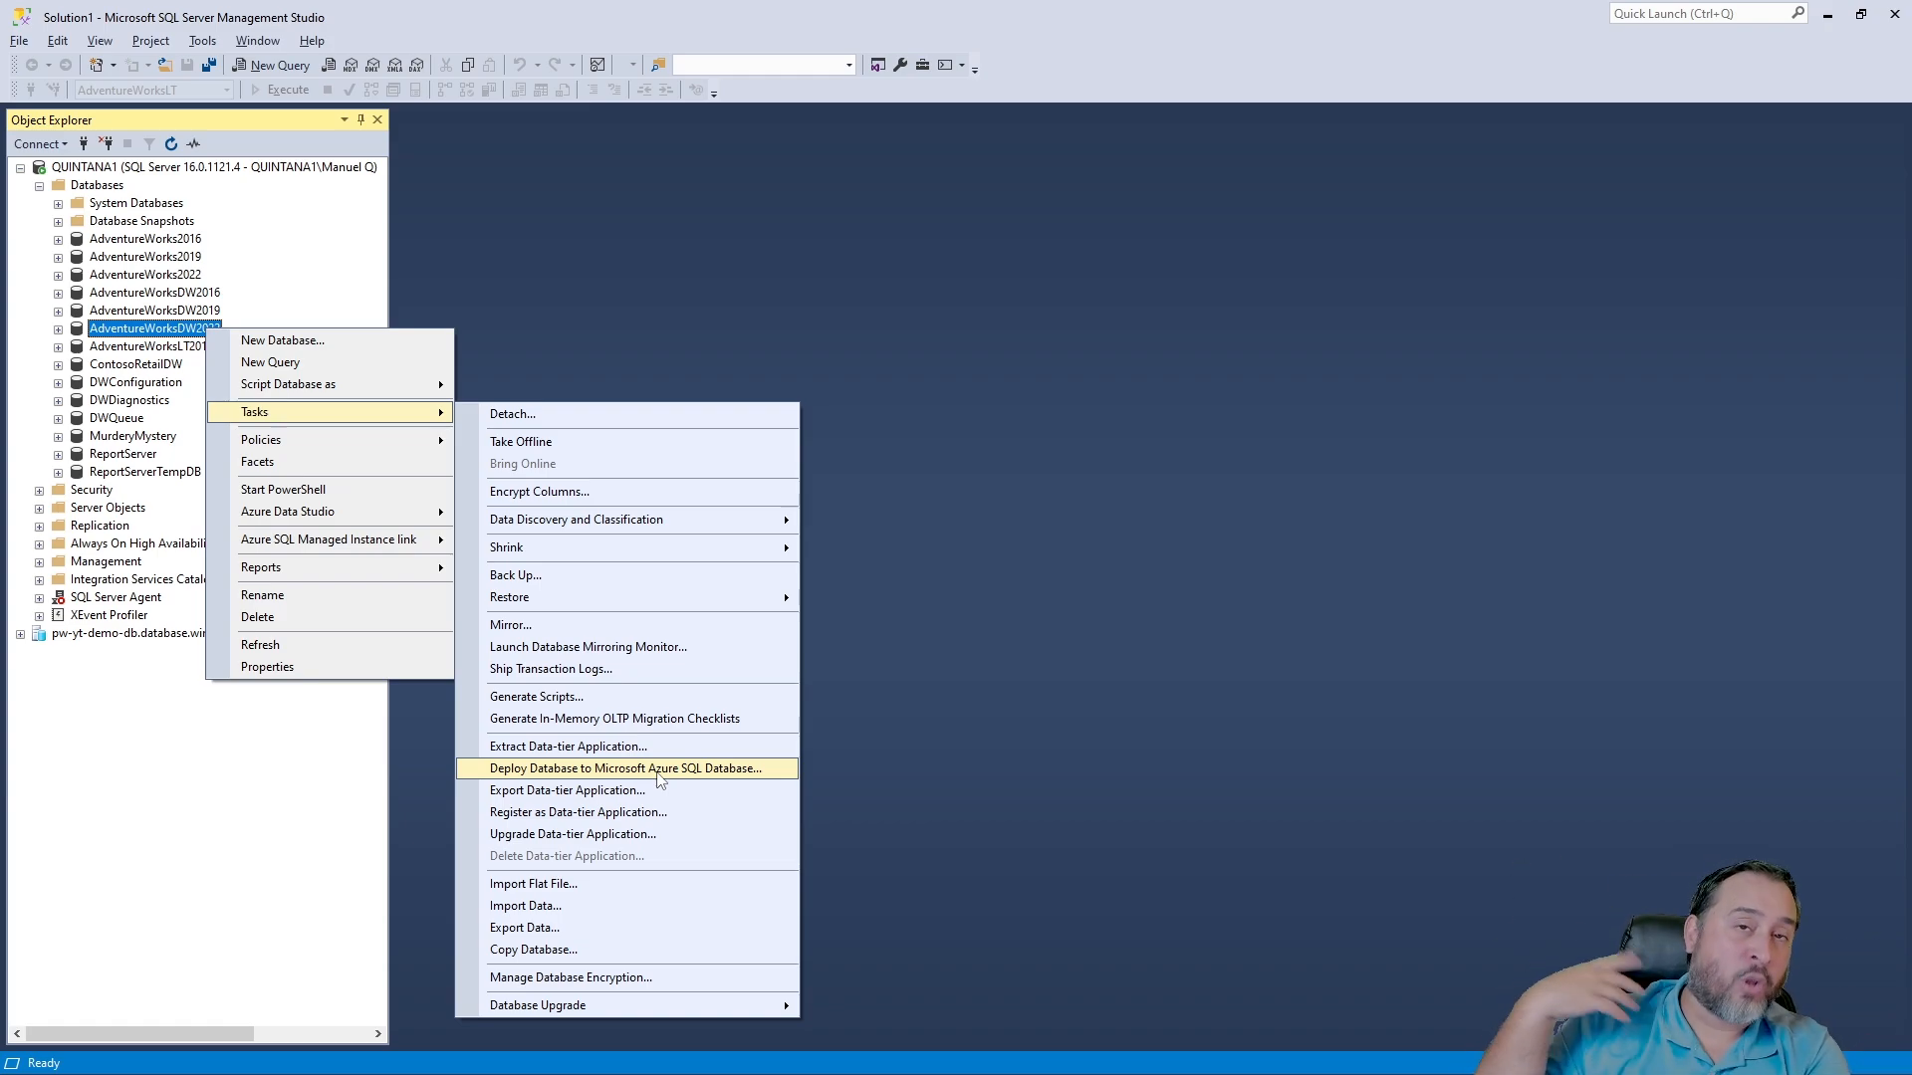
pyautogui.click(1179, 365)
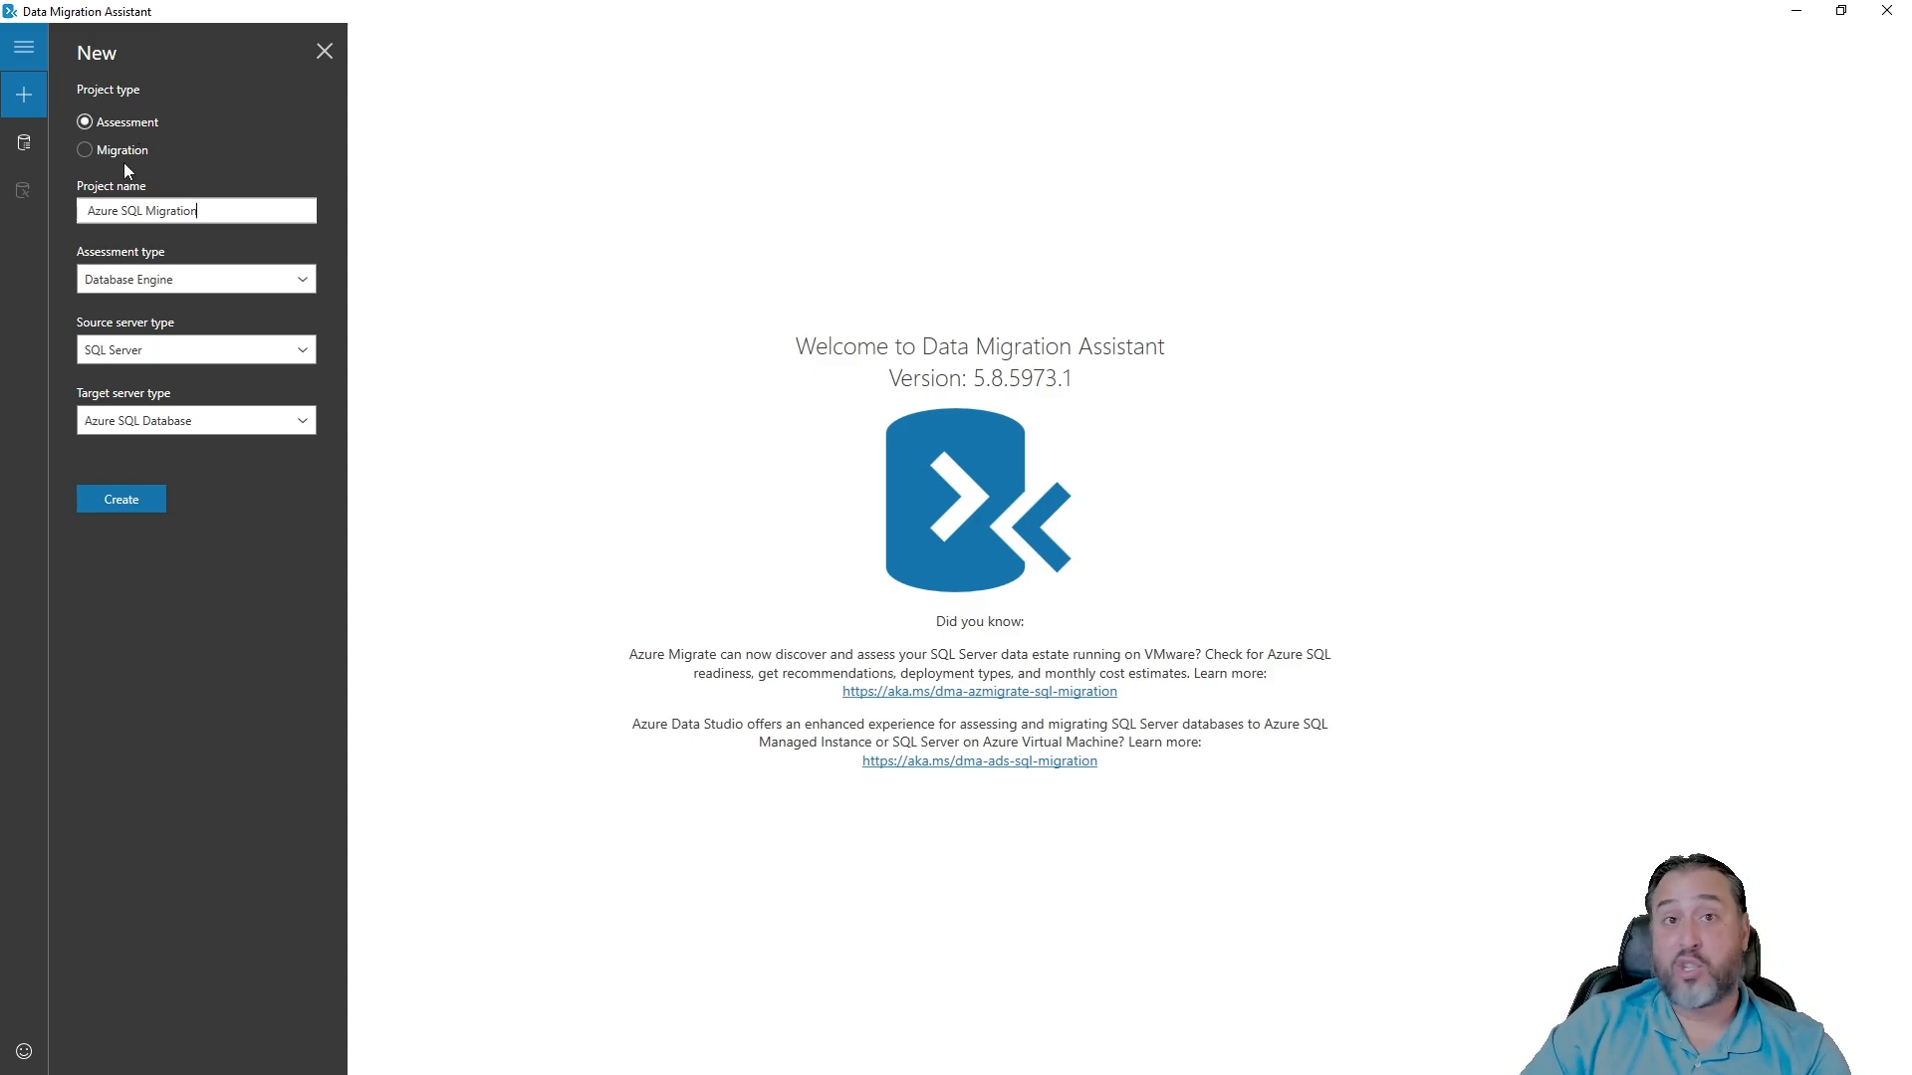
# - Set the assessment's source to SQL Server and target to Azure SQL Database, then switch to the browser
pyautogui.click(141, 338)
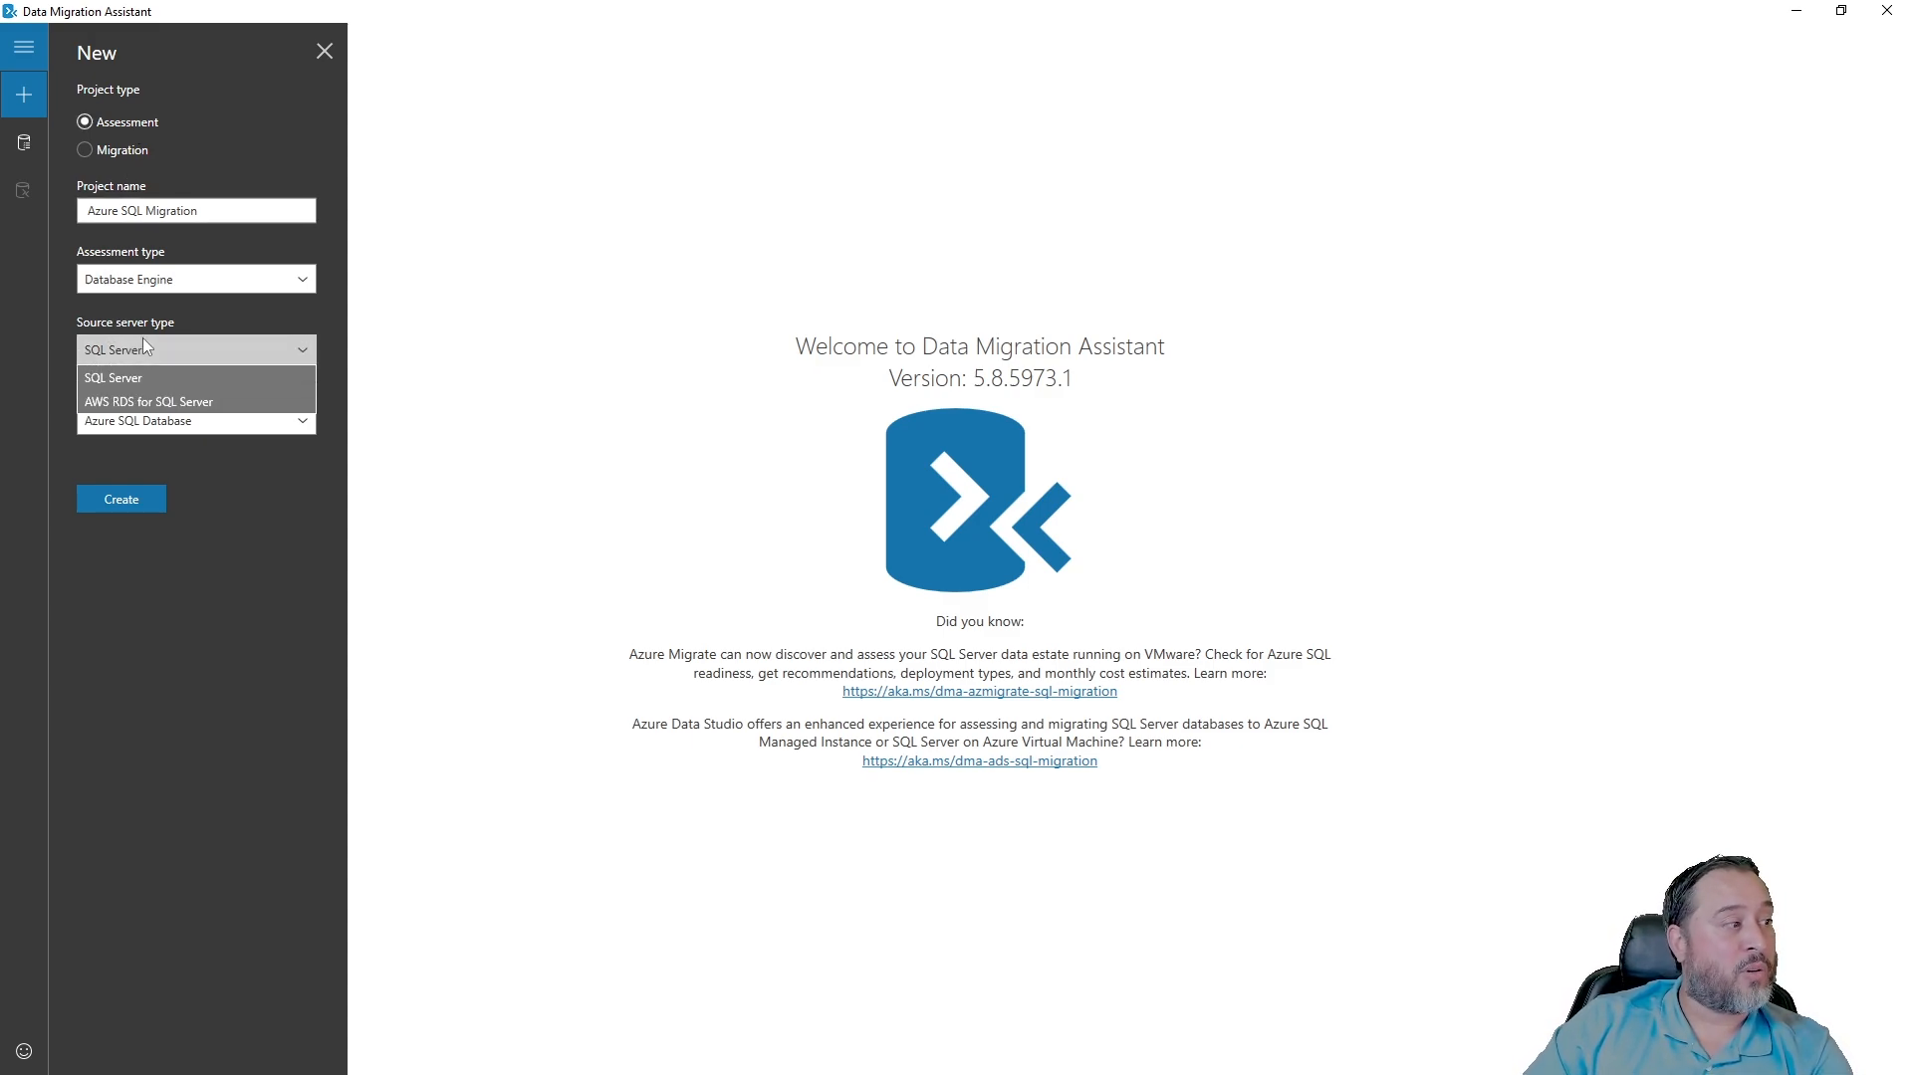
pyautogui.click(141, 377)
pyautogui.click(176, 420)
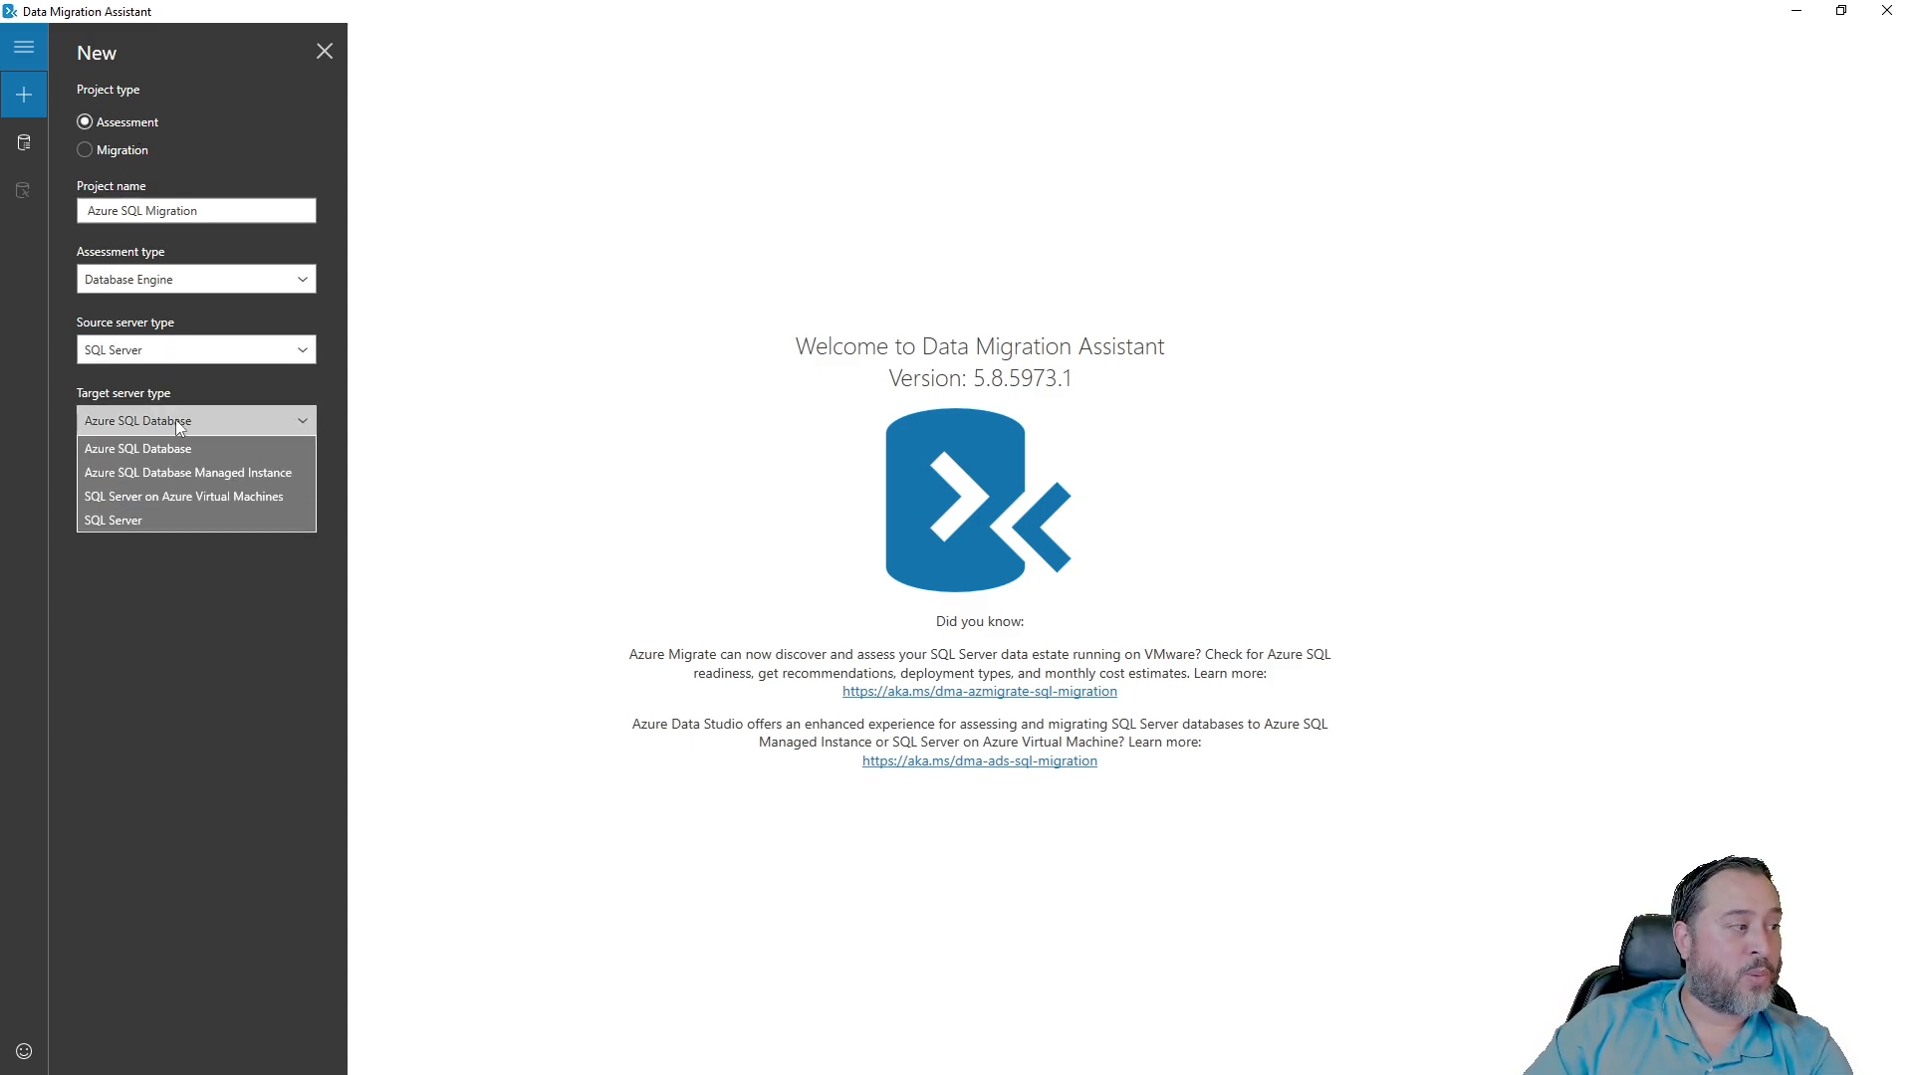
pyautogui.click(175, 420)
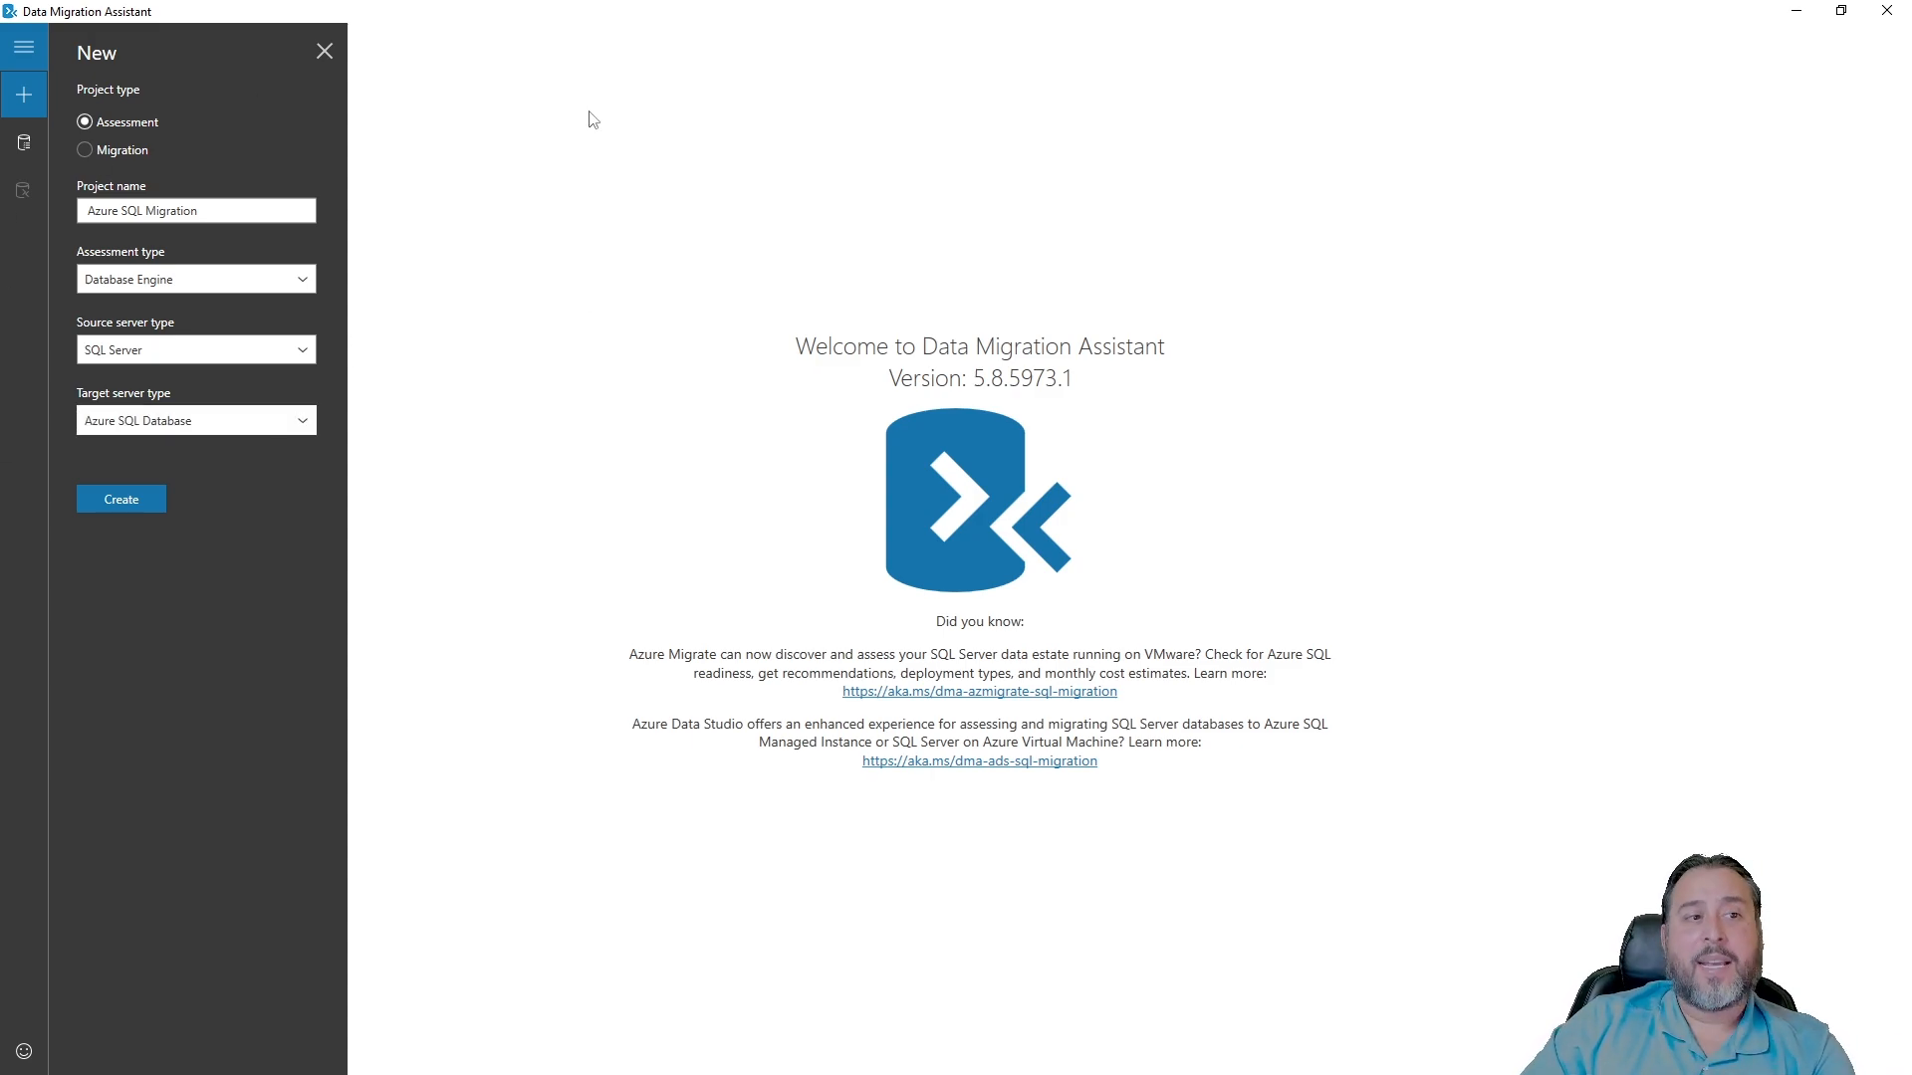
pyautogui.hotkey('alt', 'Tab')
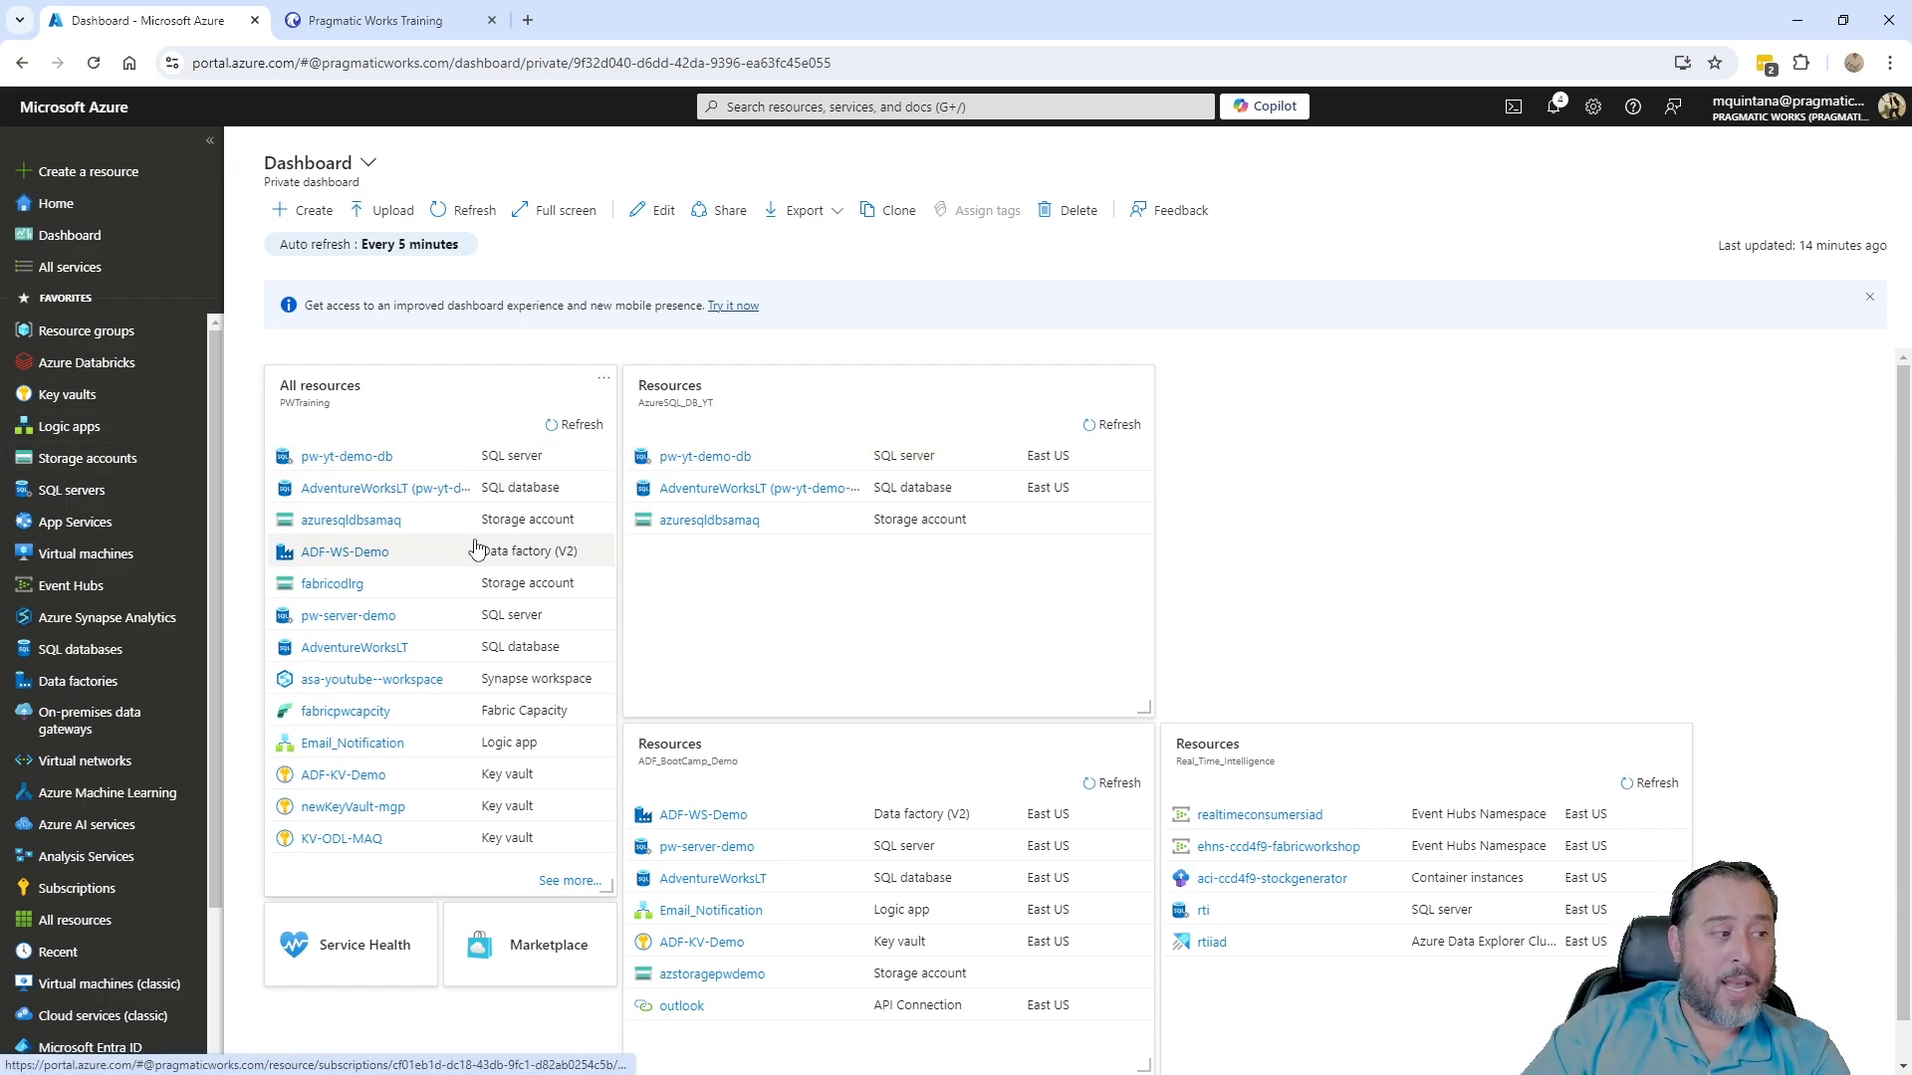
# - Check azuresqldbsamaq's database container for the bacpac, then open pw-yt-demo-db from the Dashboard
pyautogui.click(713, 519)
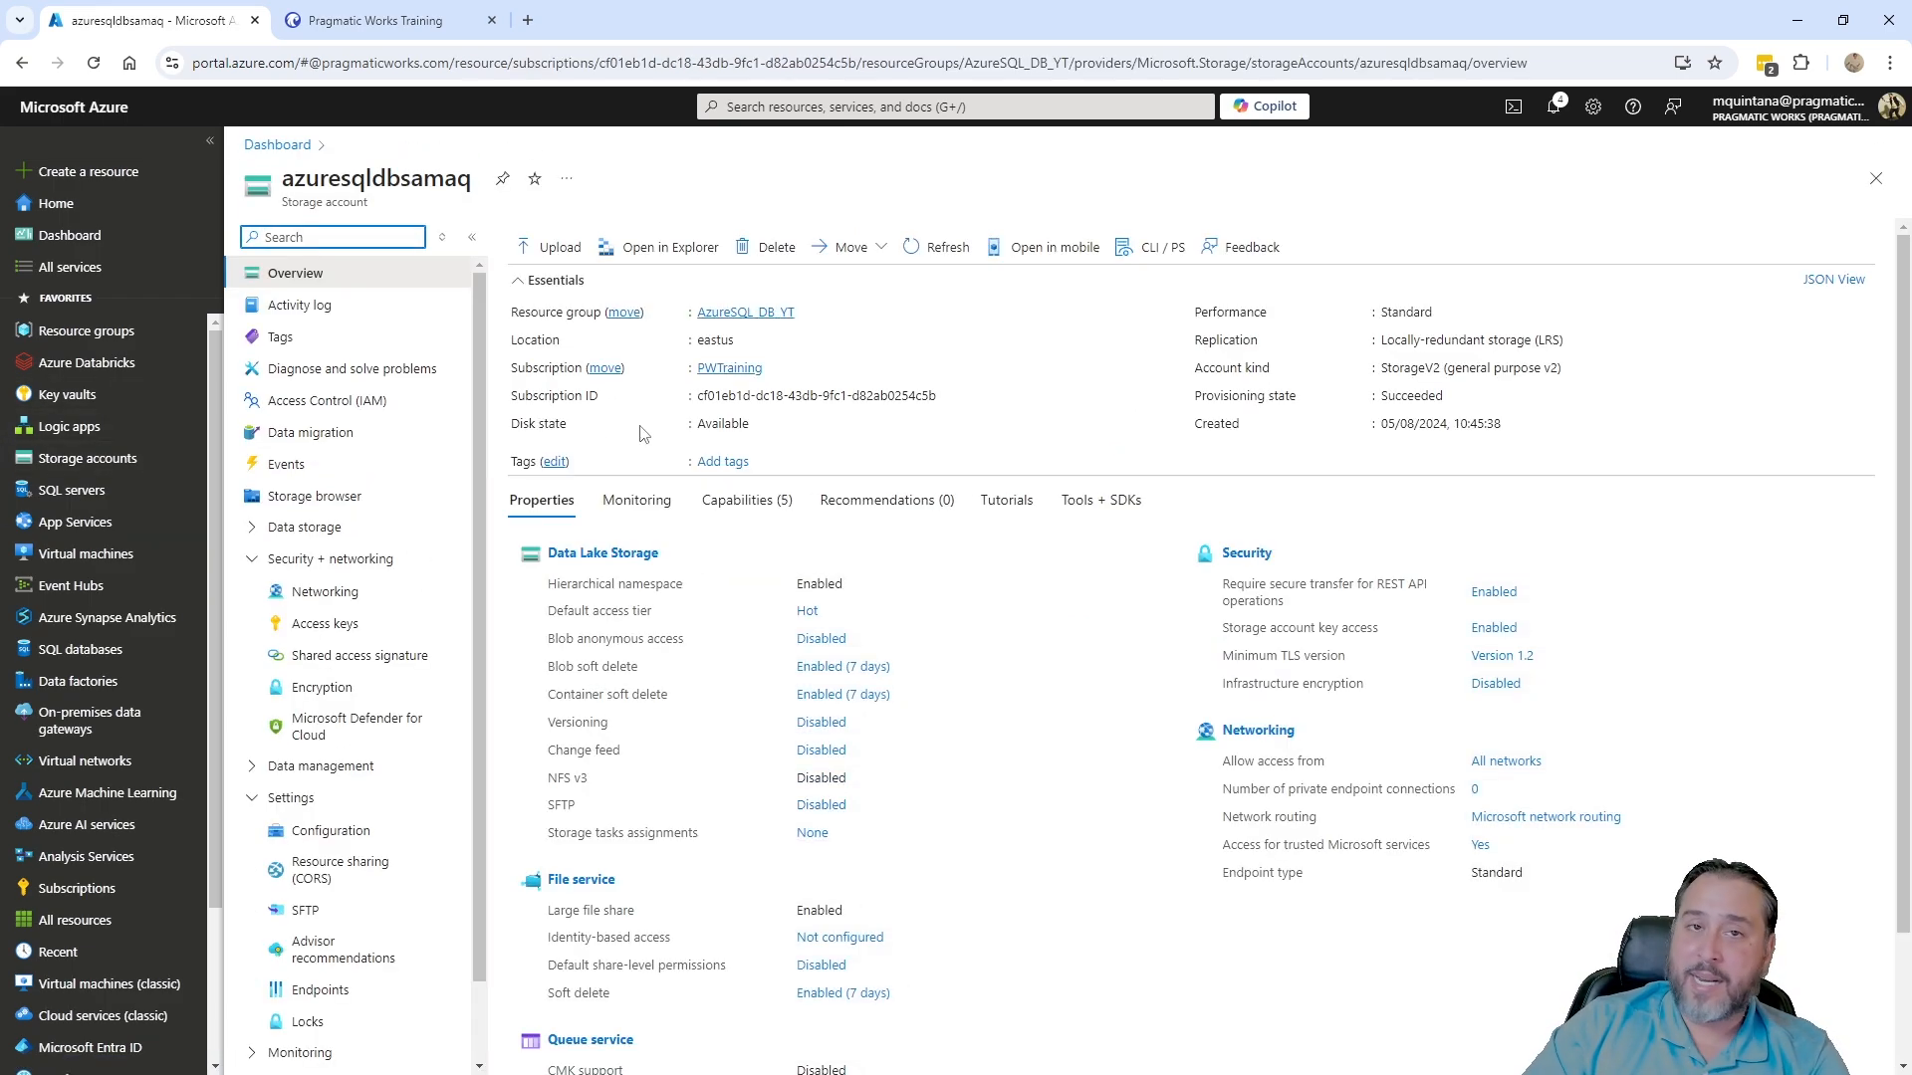
pyautogui.click(626, 556)
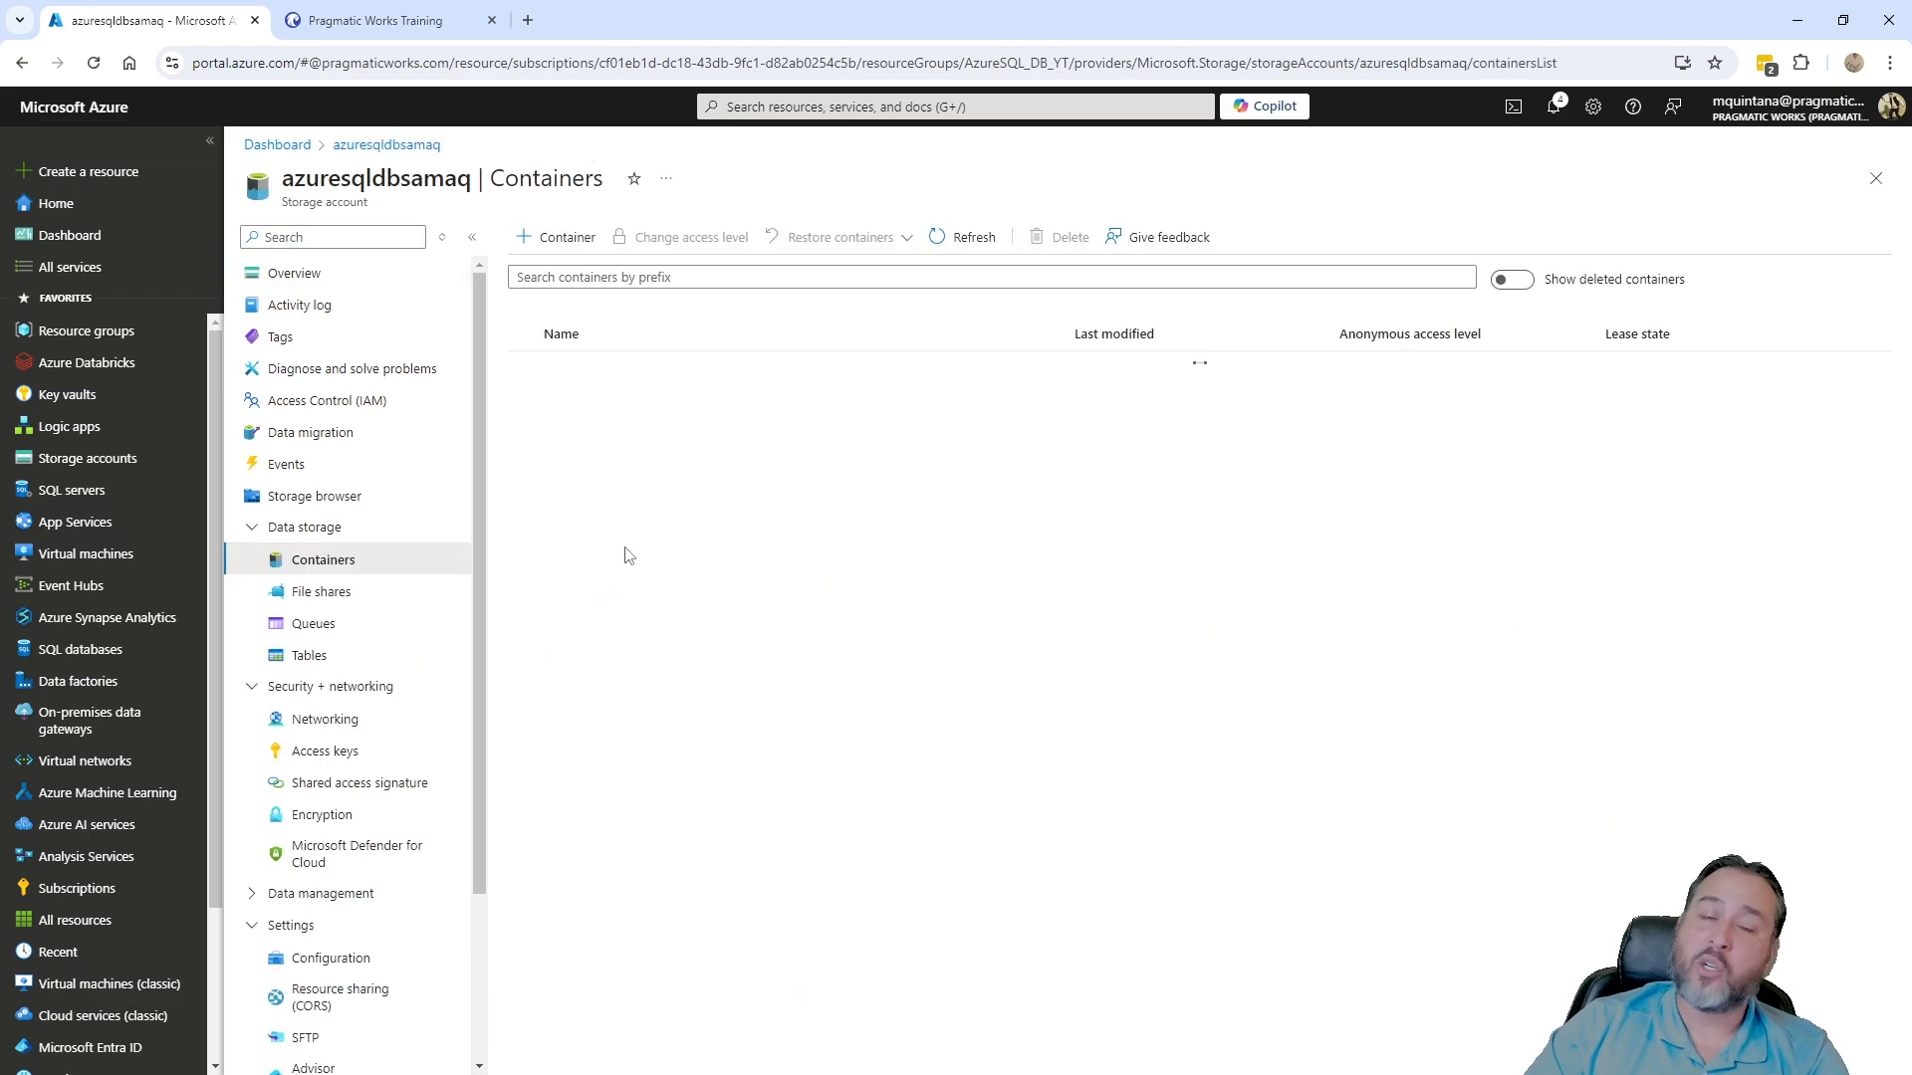
pyautogui.click(570, 401)
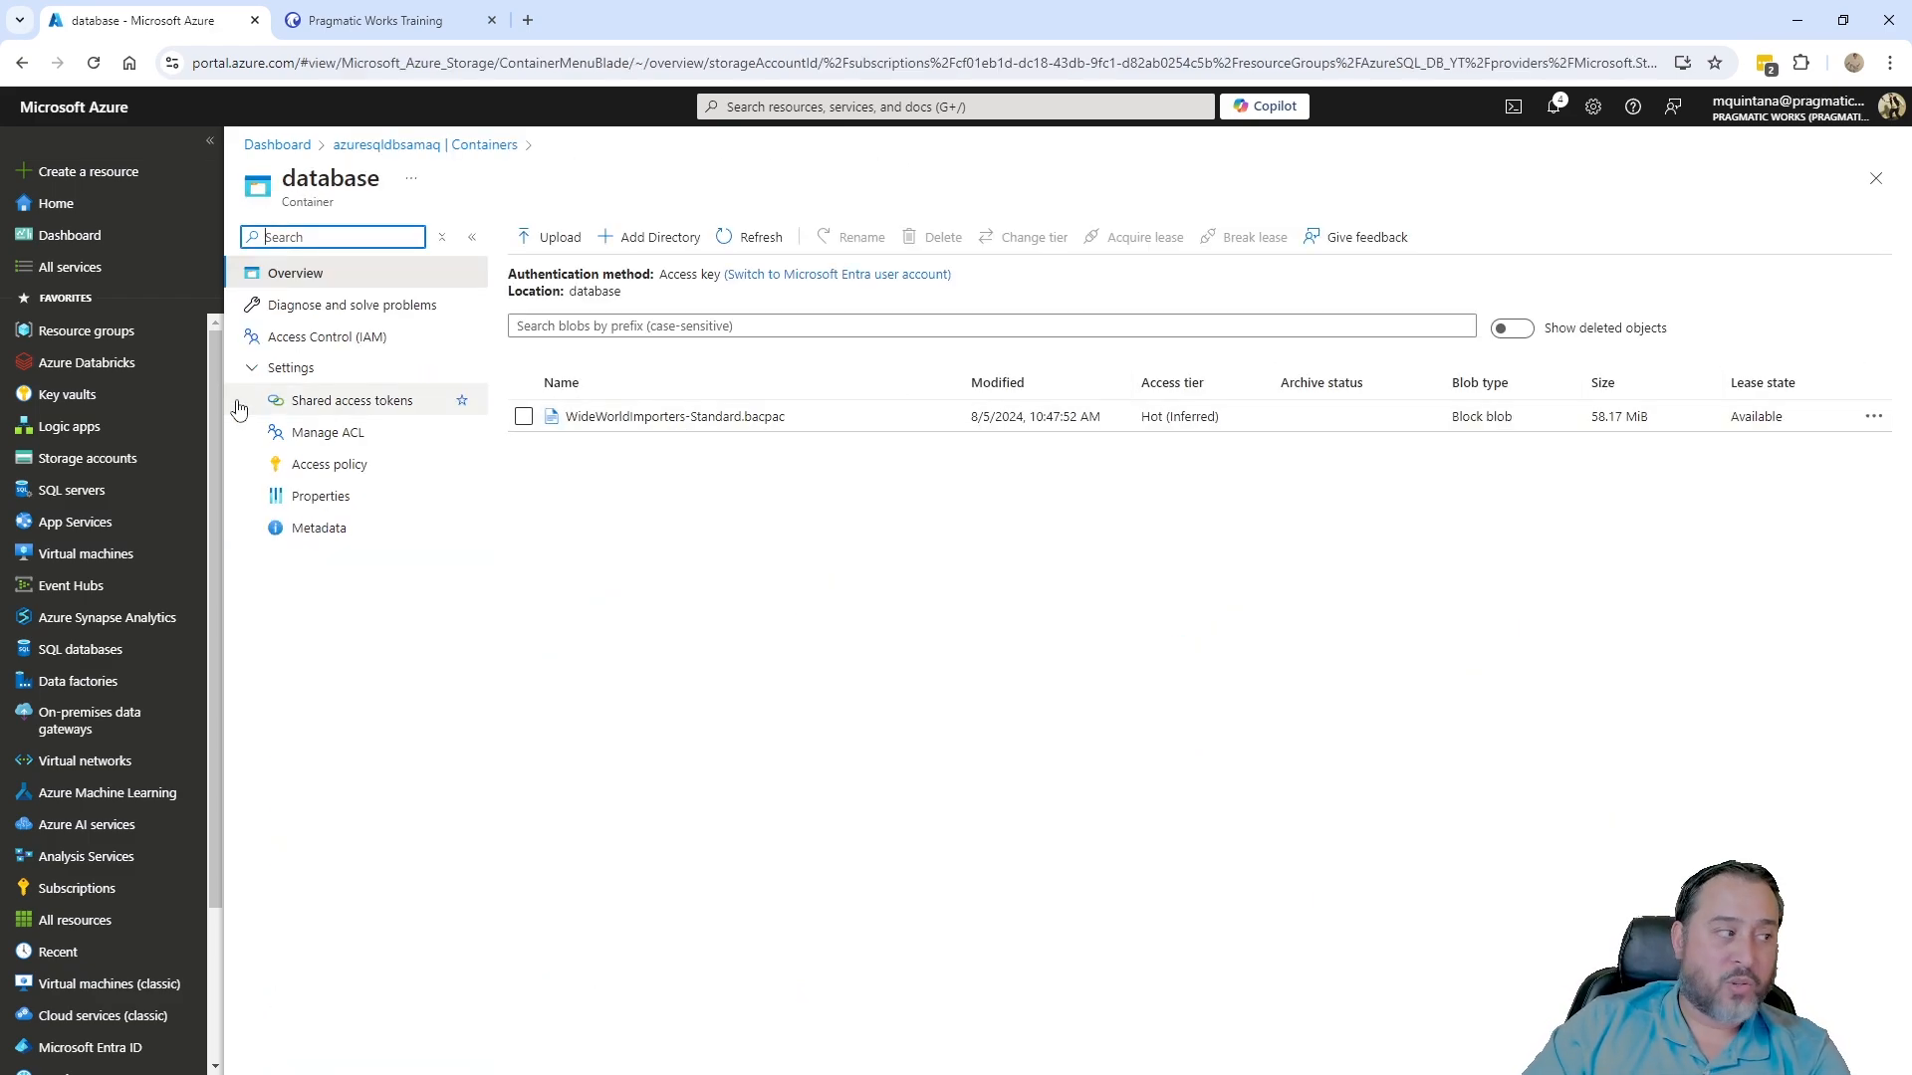
pyautogui.click(72, 236)
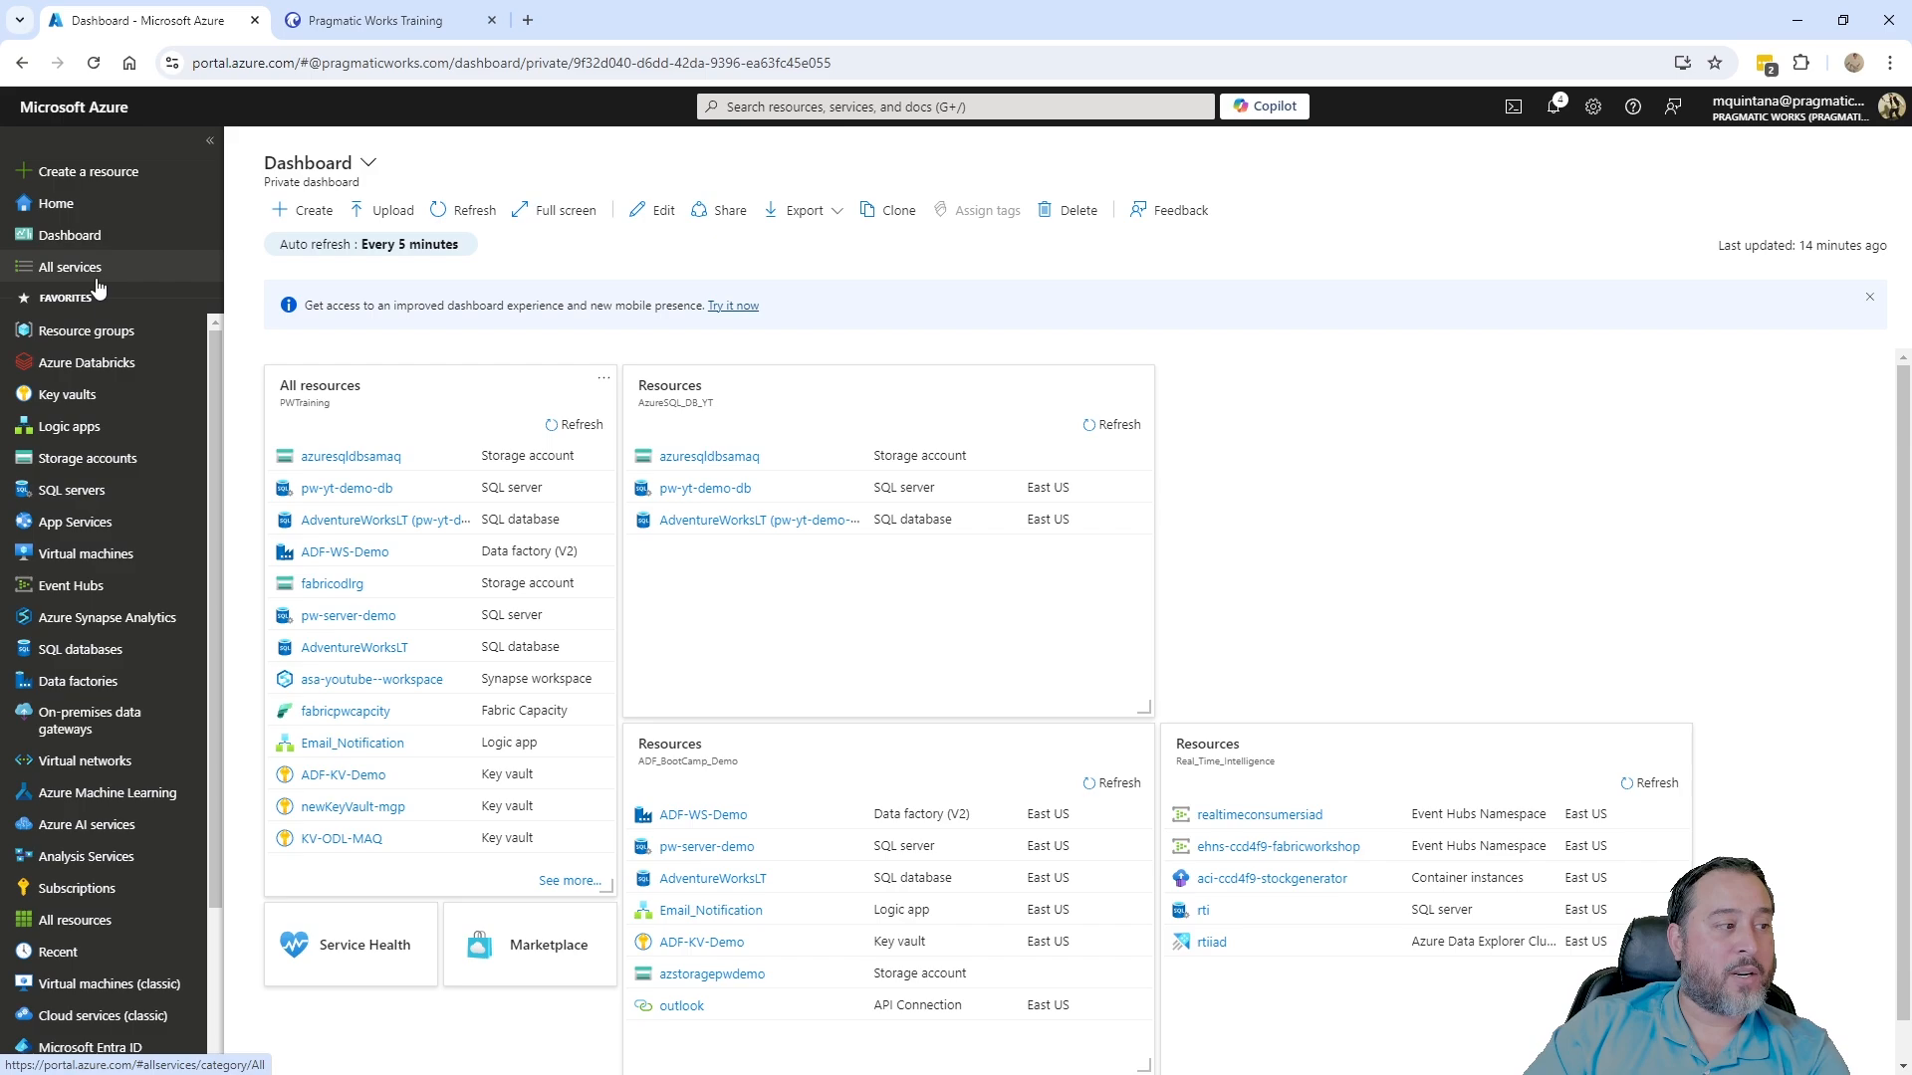
pyautogui.click(709, 489)
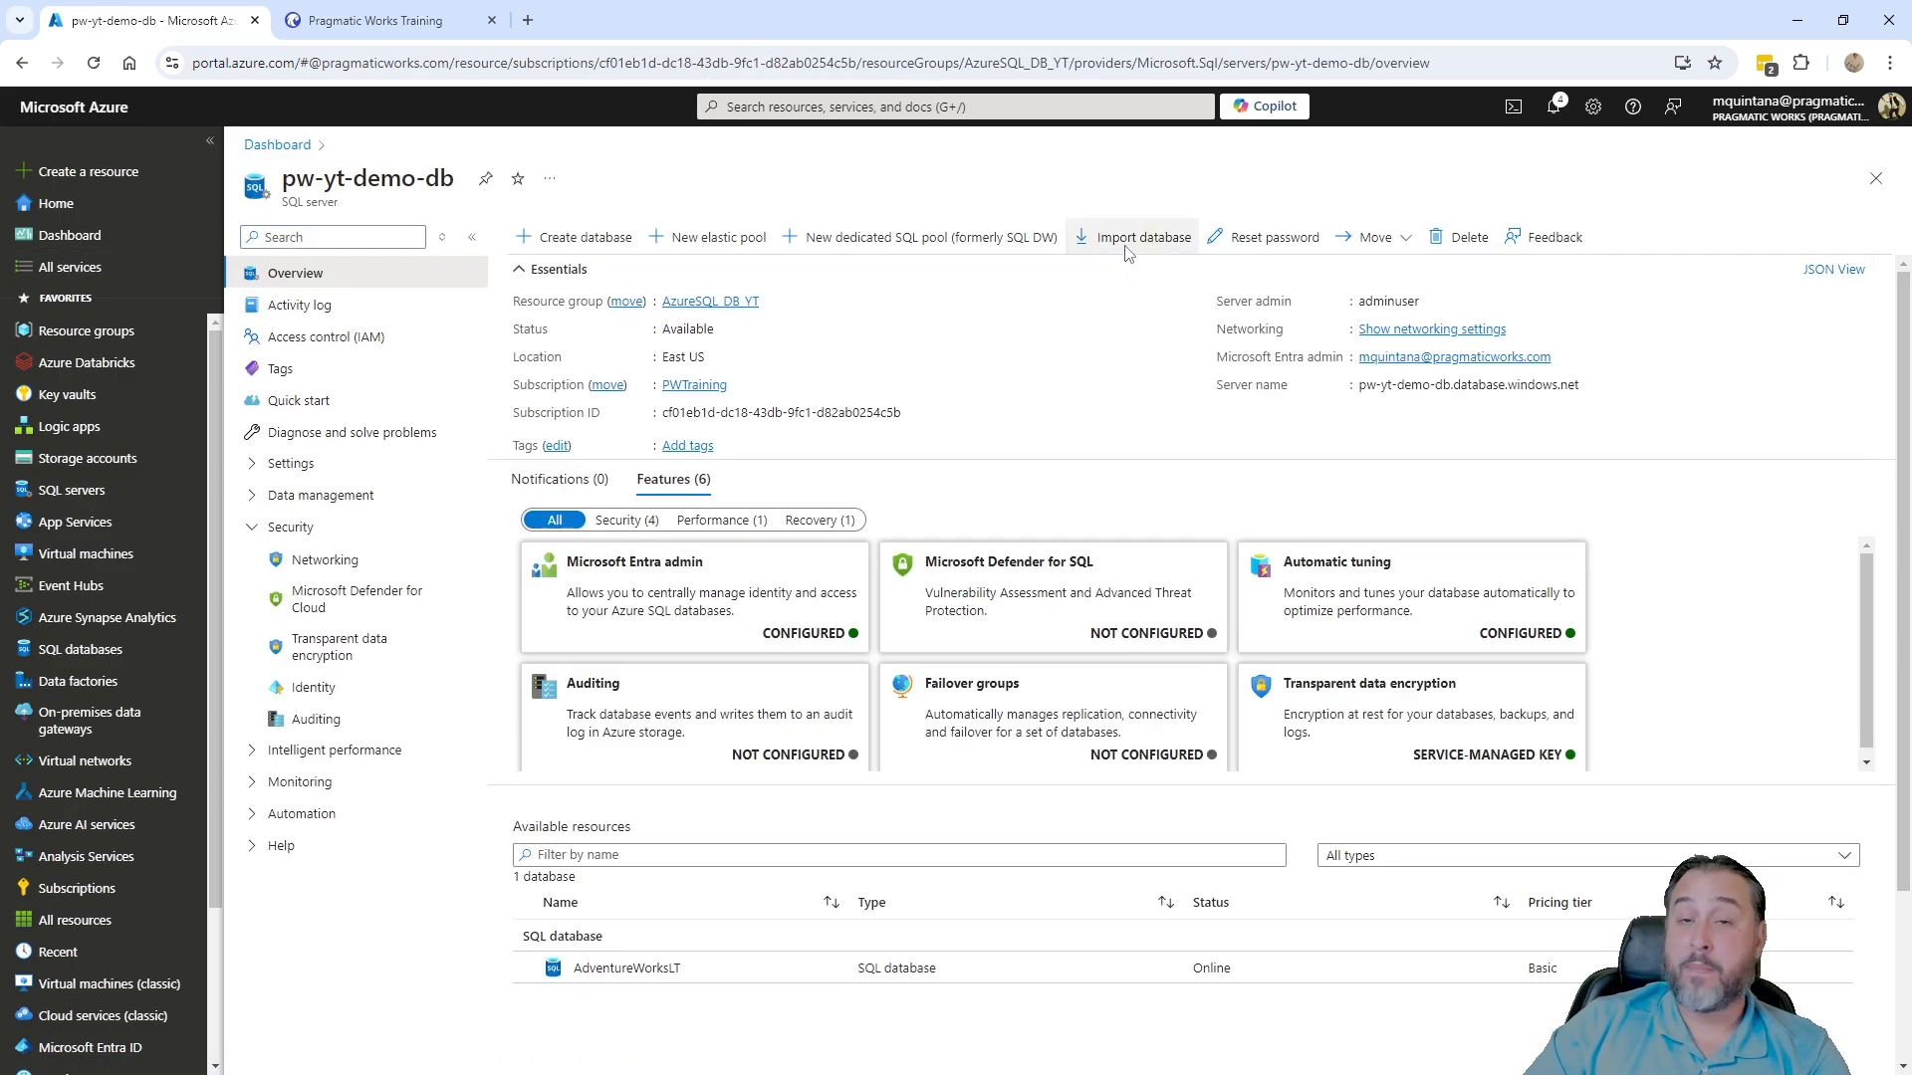
# - Start Import database and select WideWorldImporters-Standard.bacpac from azuresqldbsamaq's database container as the backup
pyautogui.click(1131, 241)
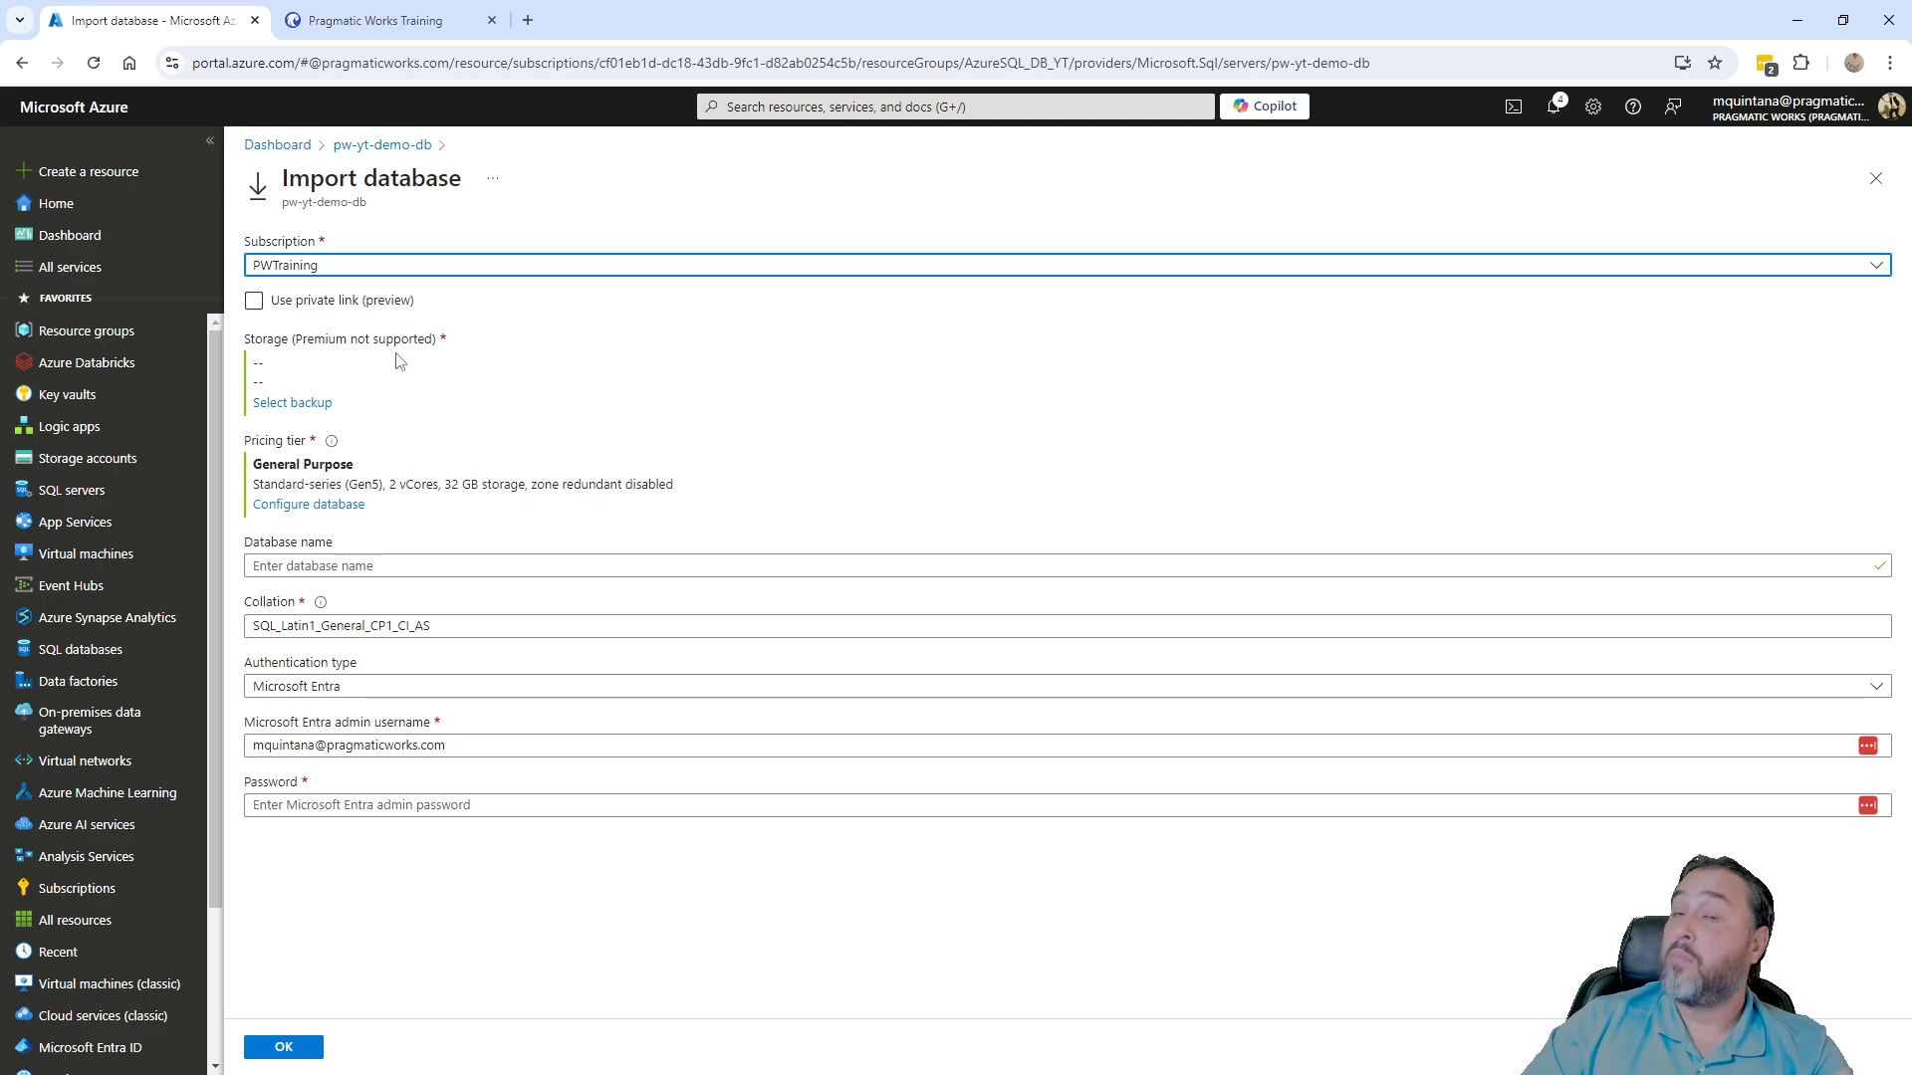
pyautogui.click(291, 406)
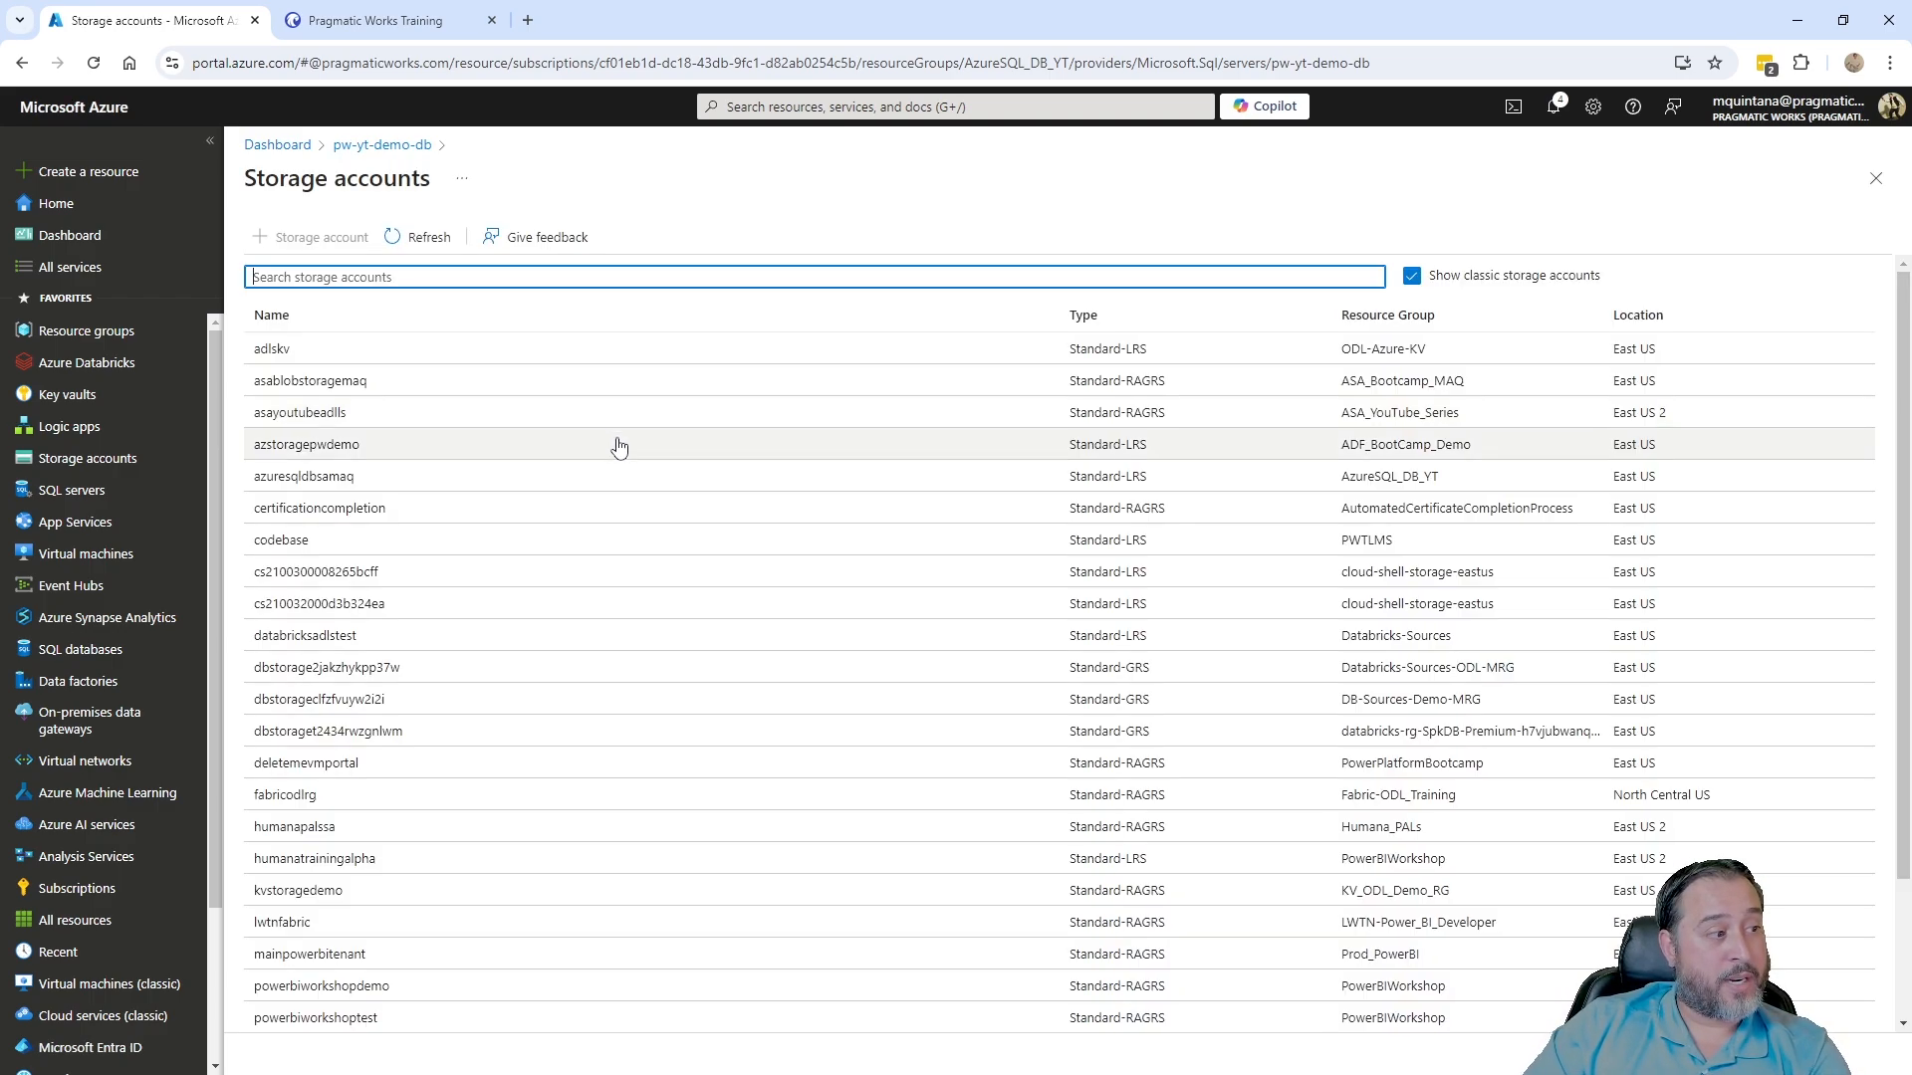
pyautogui.click(338, 476)
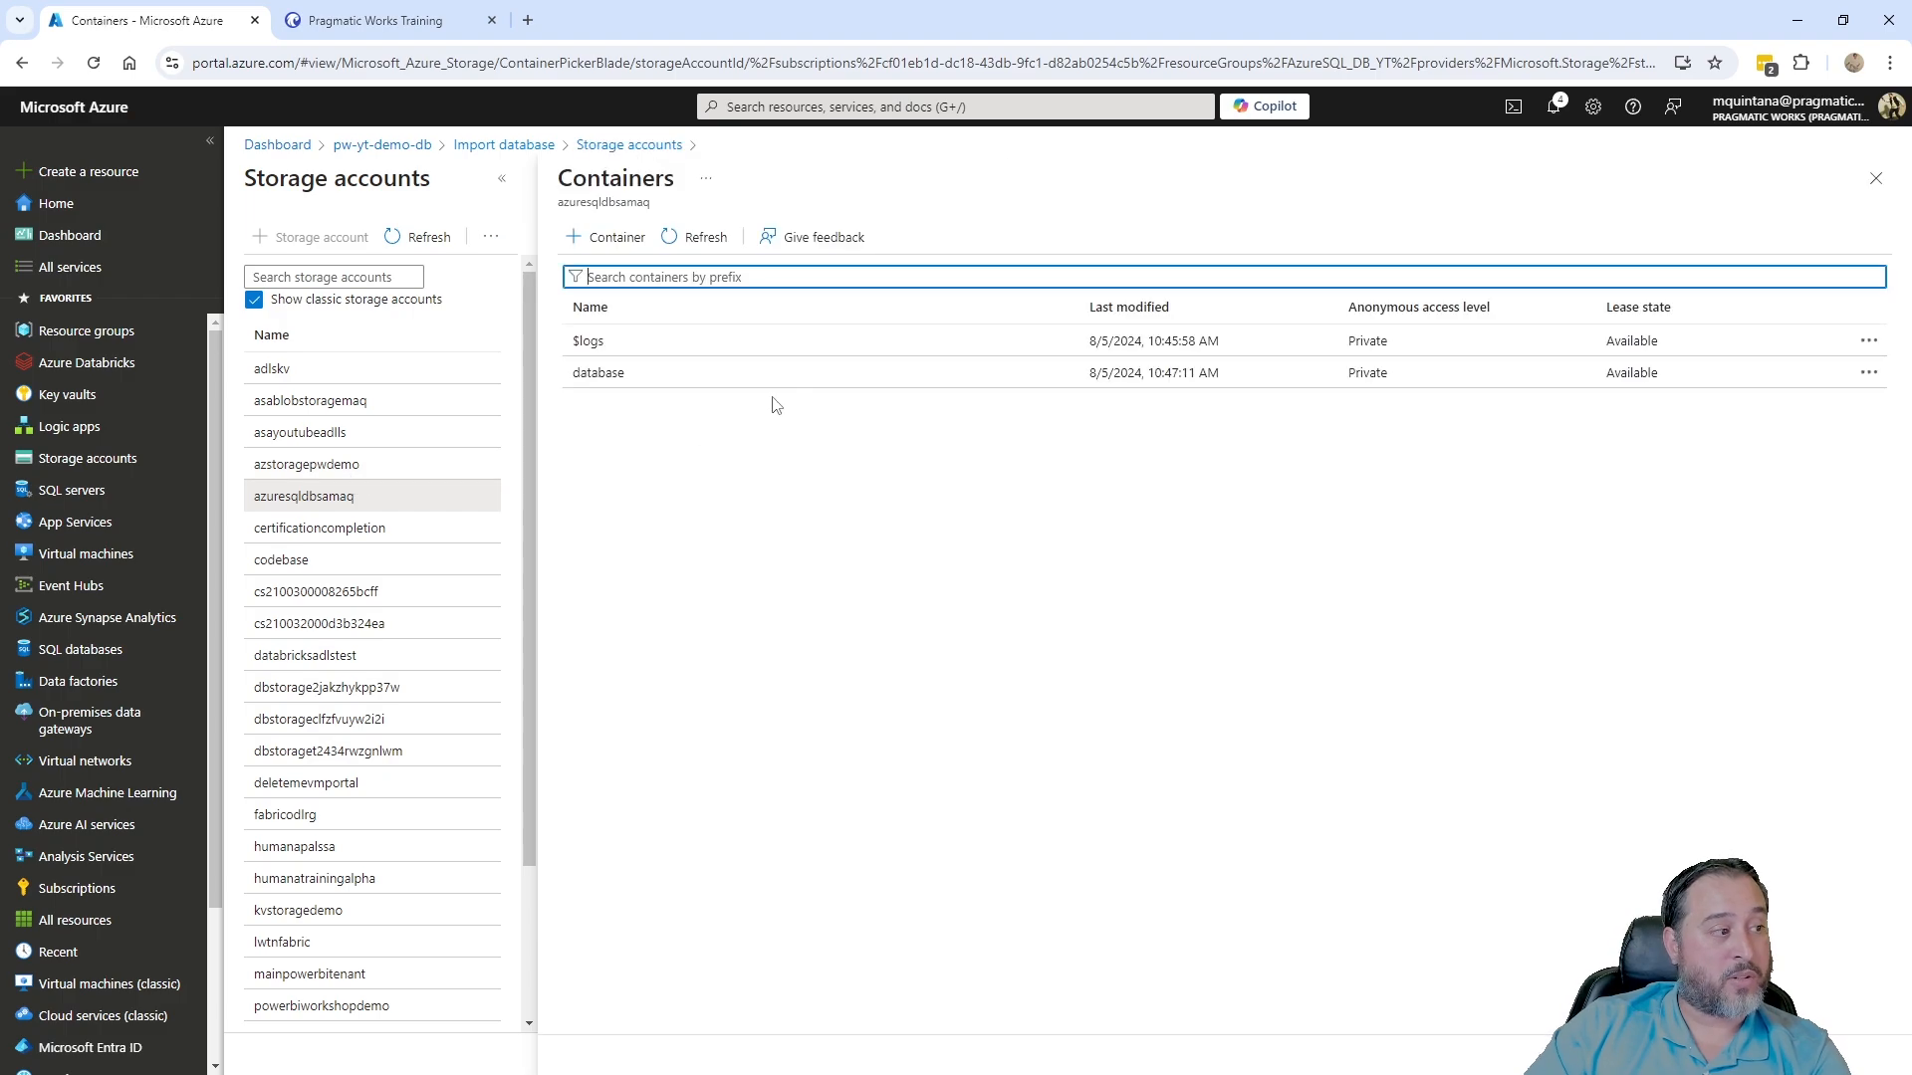
pyautogui.click(593, 376)
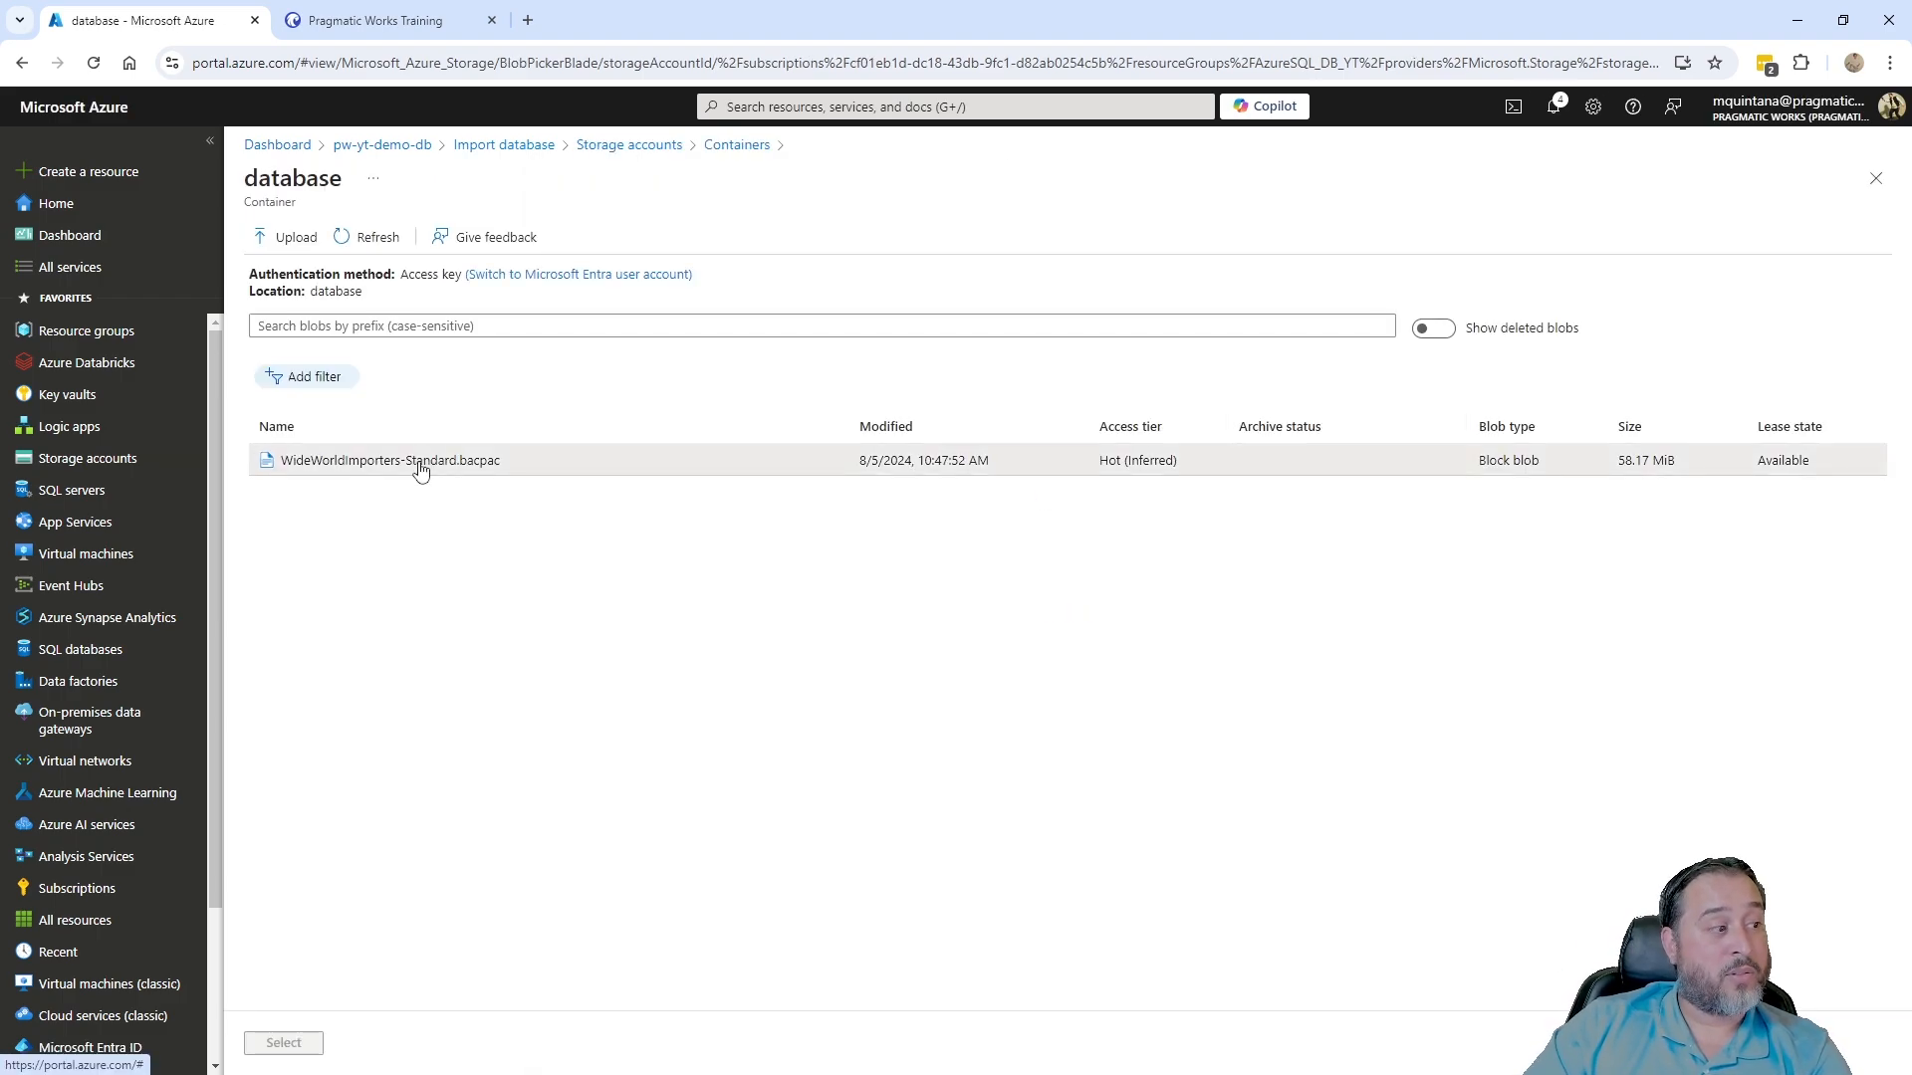
pyautogui.click(420, 462)
pyautogui.click(297, 1045)
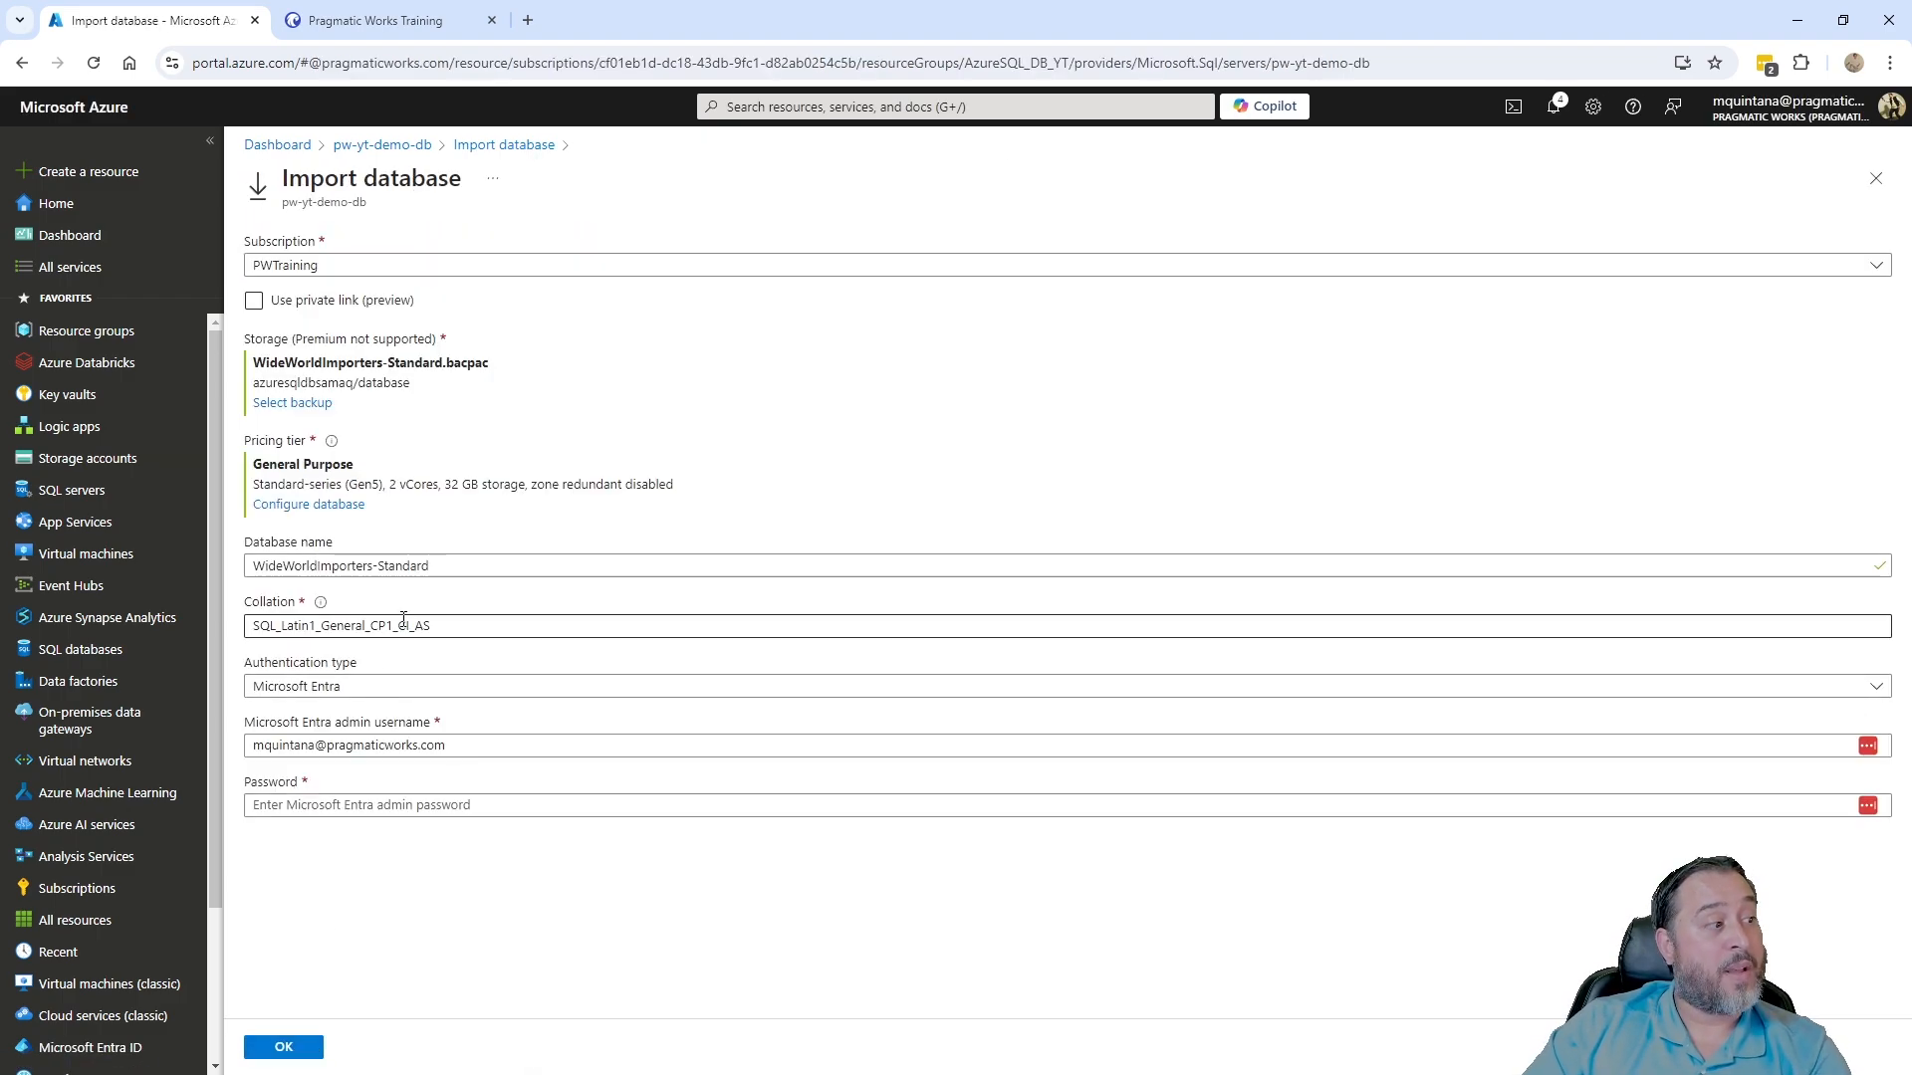
# - Switch the import's service tier from General Purpose to Basic (2 GB storage) and apply it
pyautogui.click(328, 506)
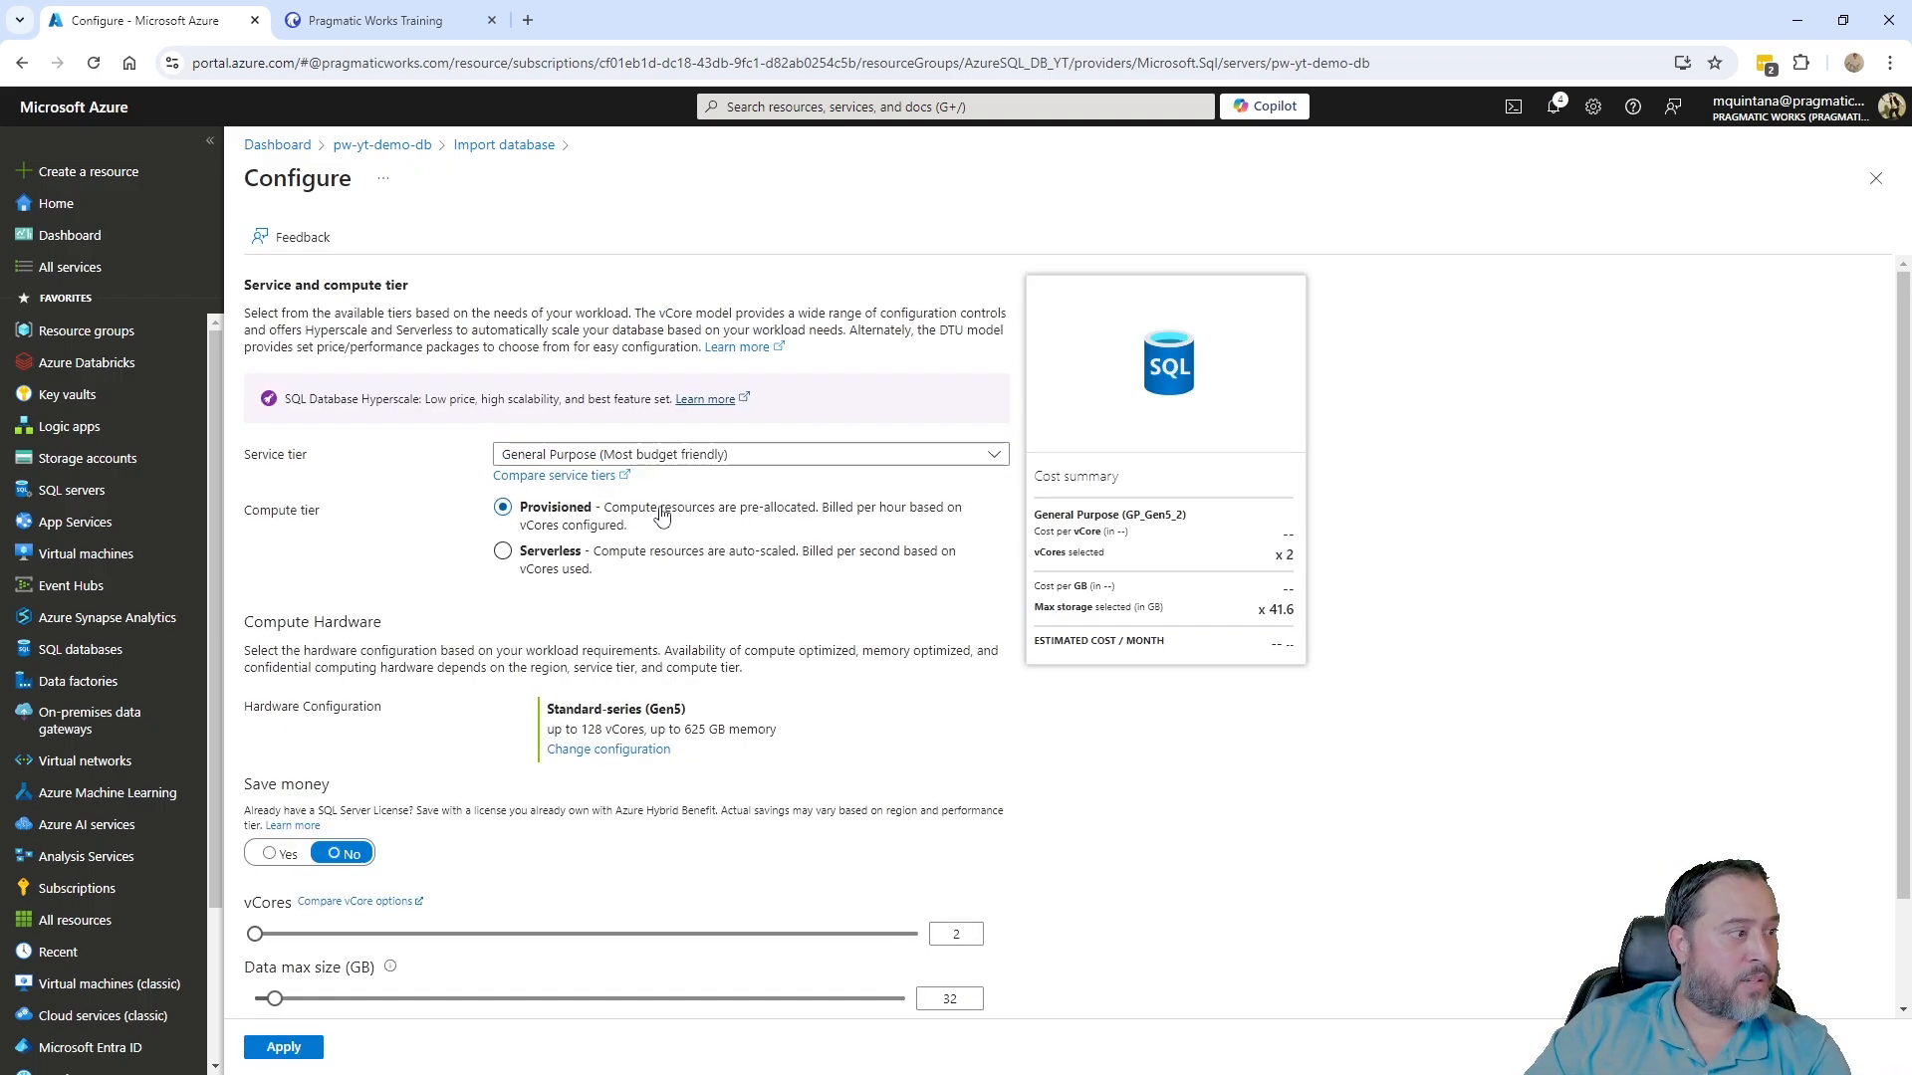
pyautogui.click(637, 456)
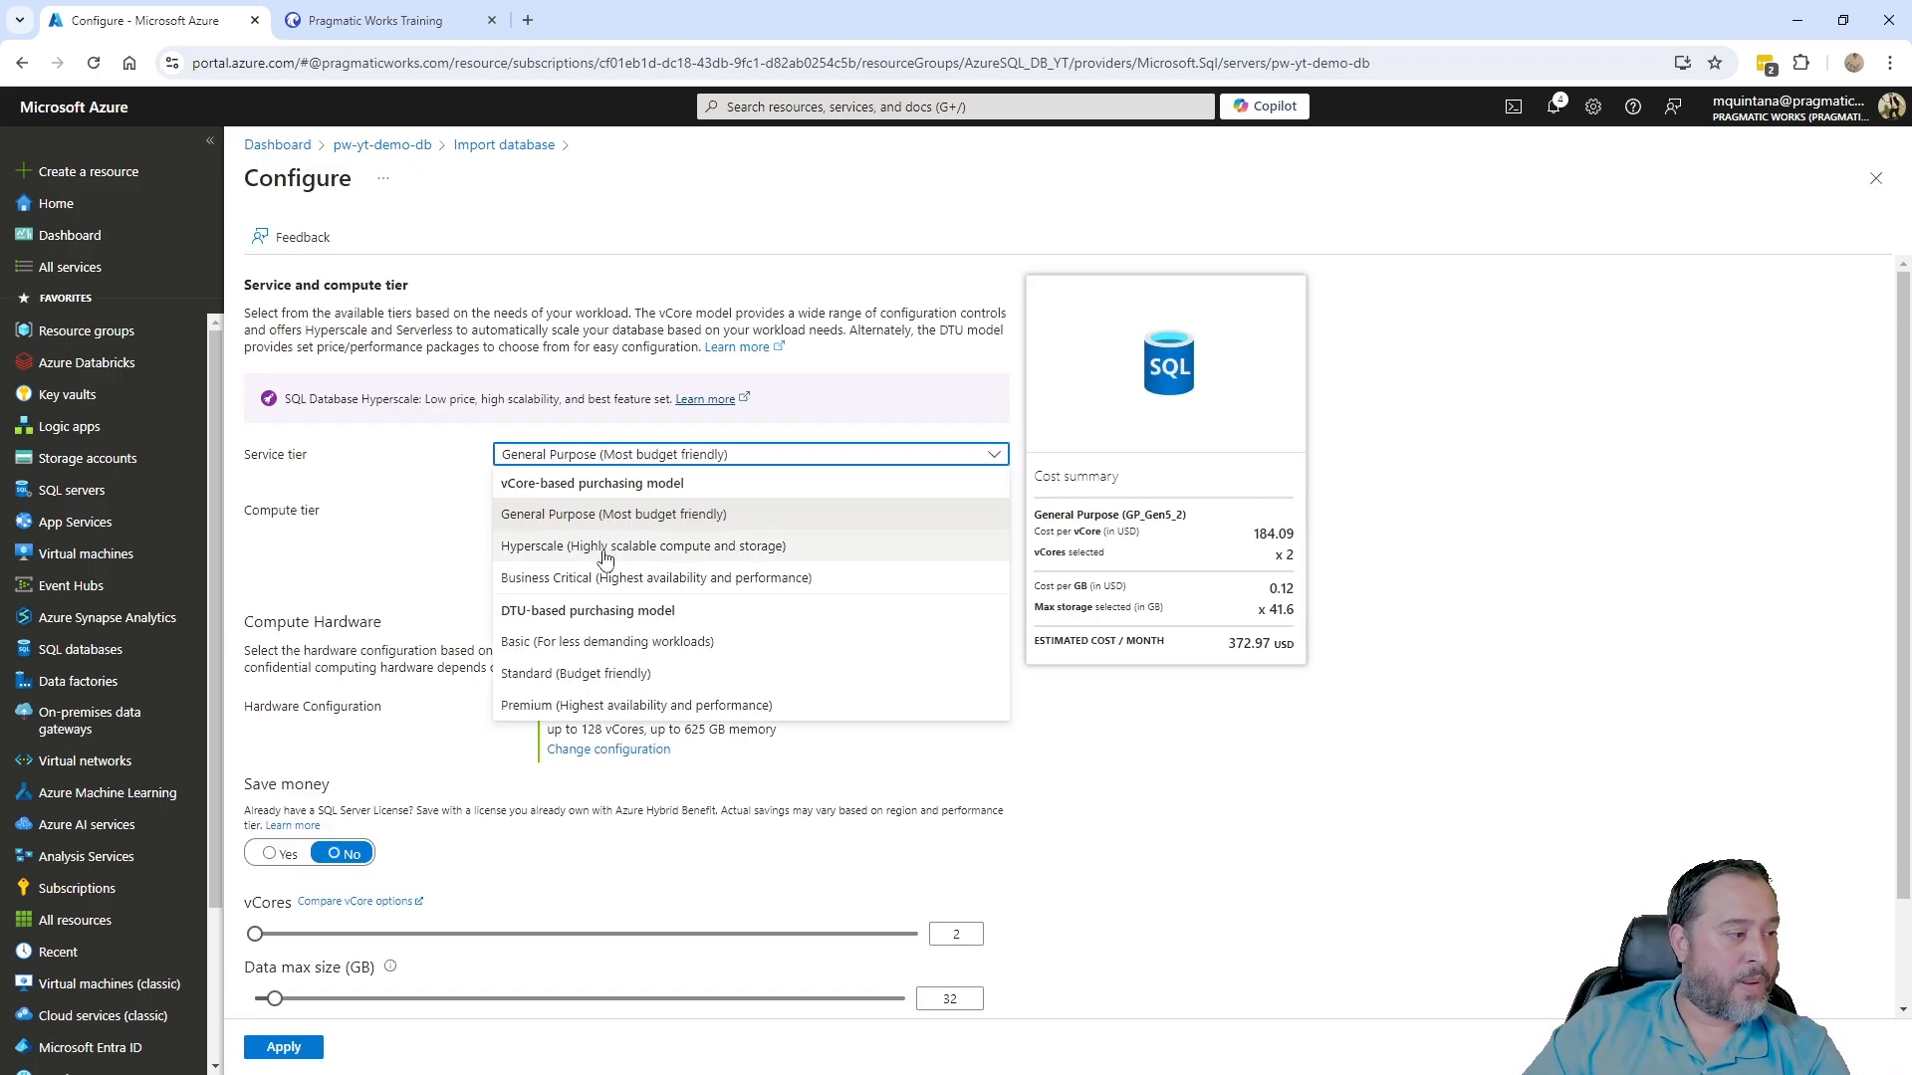
pyautogui.click(588, 645)
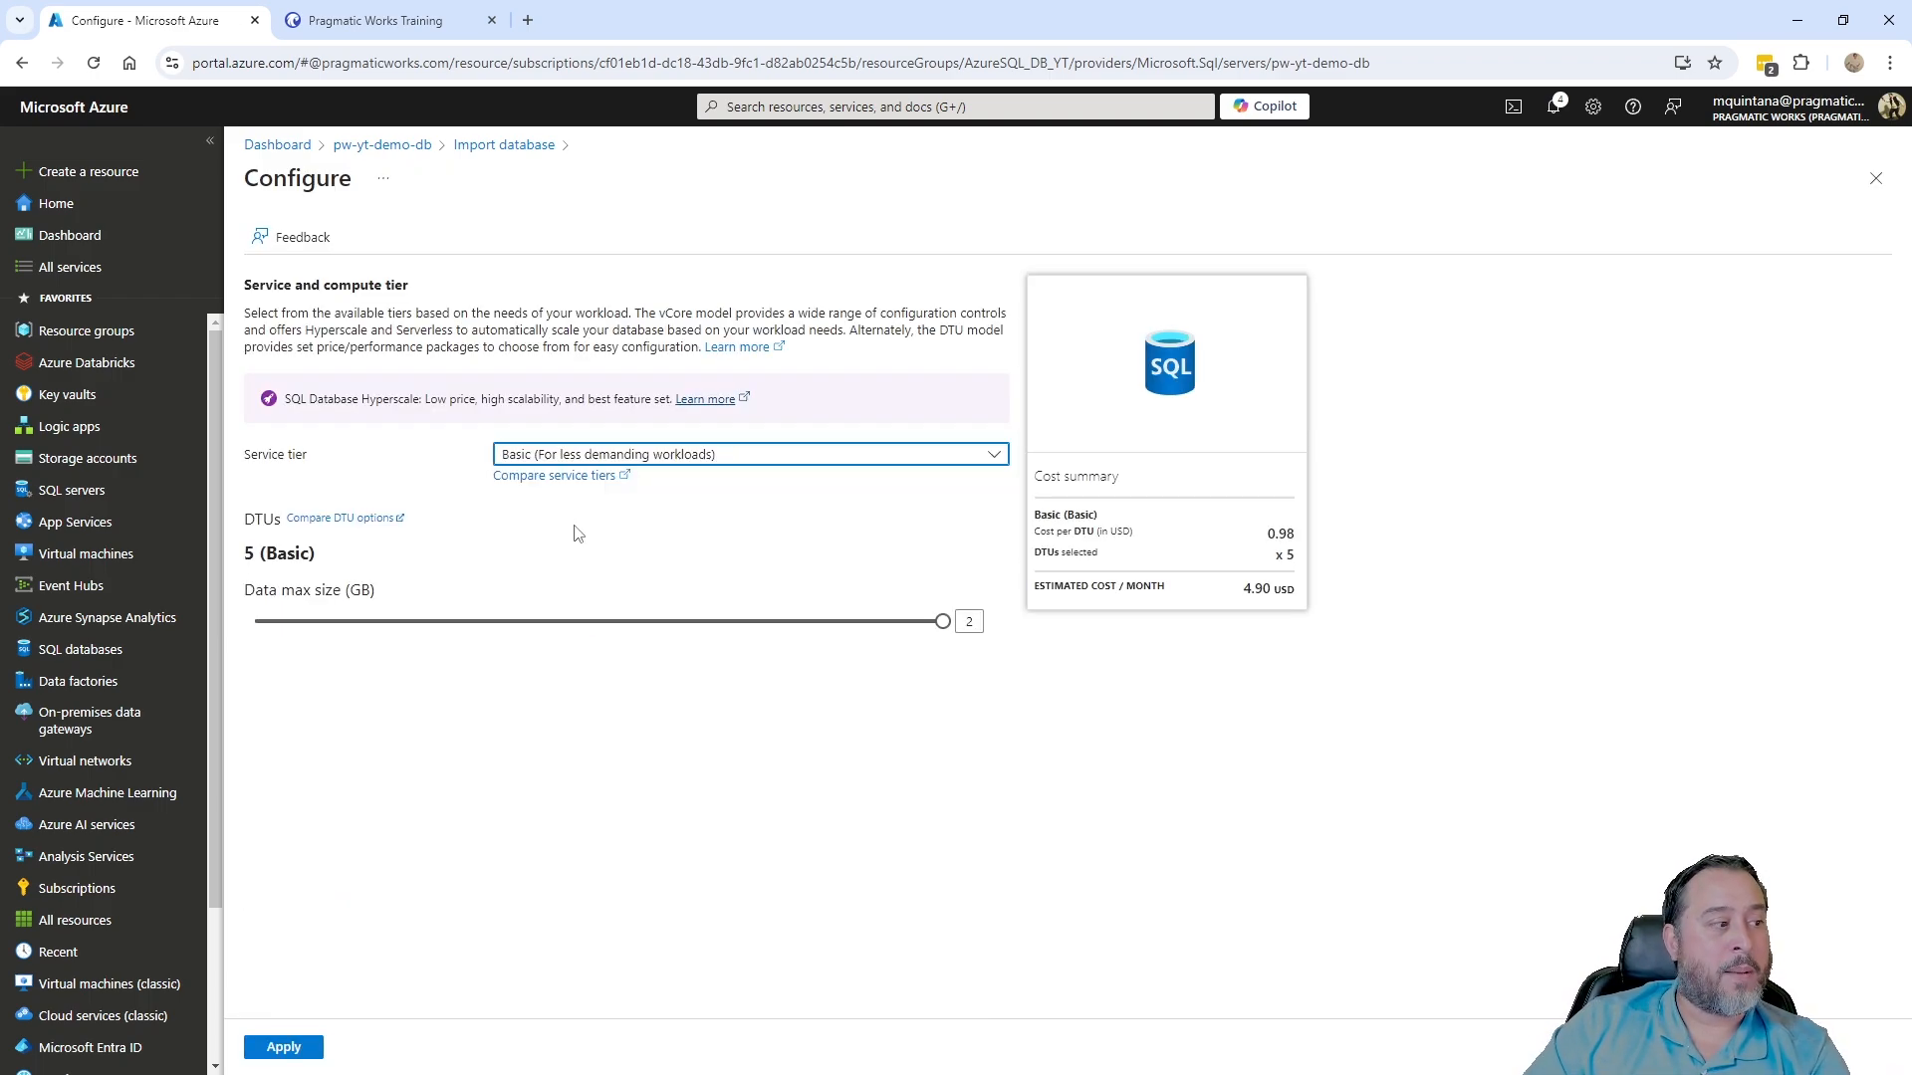
pyautogui.click(277, 1051)
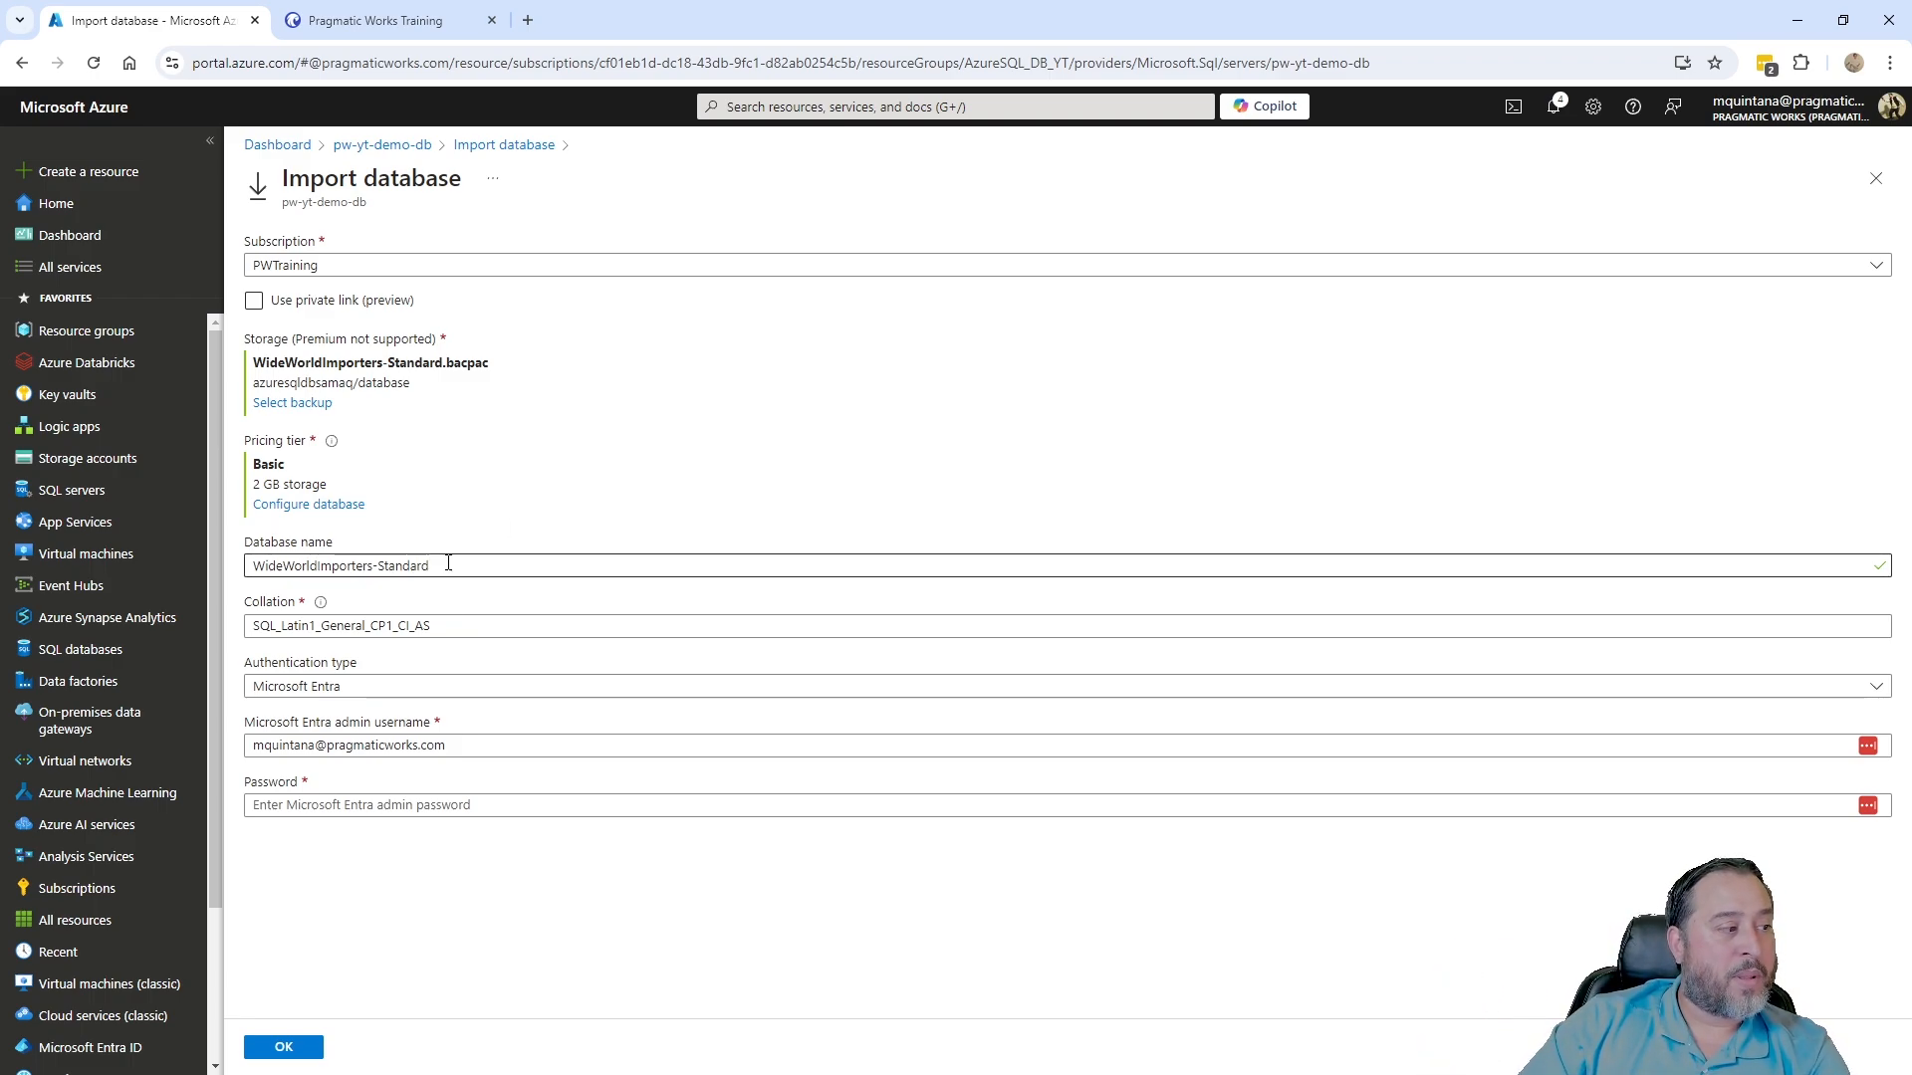
# - Remove the '-Standard' suffix so the database name reads WideWorldImporters, dismissing the password autofill
pyautogui.moveTo(453, 566); pyautogui.dragTo(371, 570)
pyautogui.press('BackSpace')
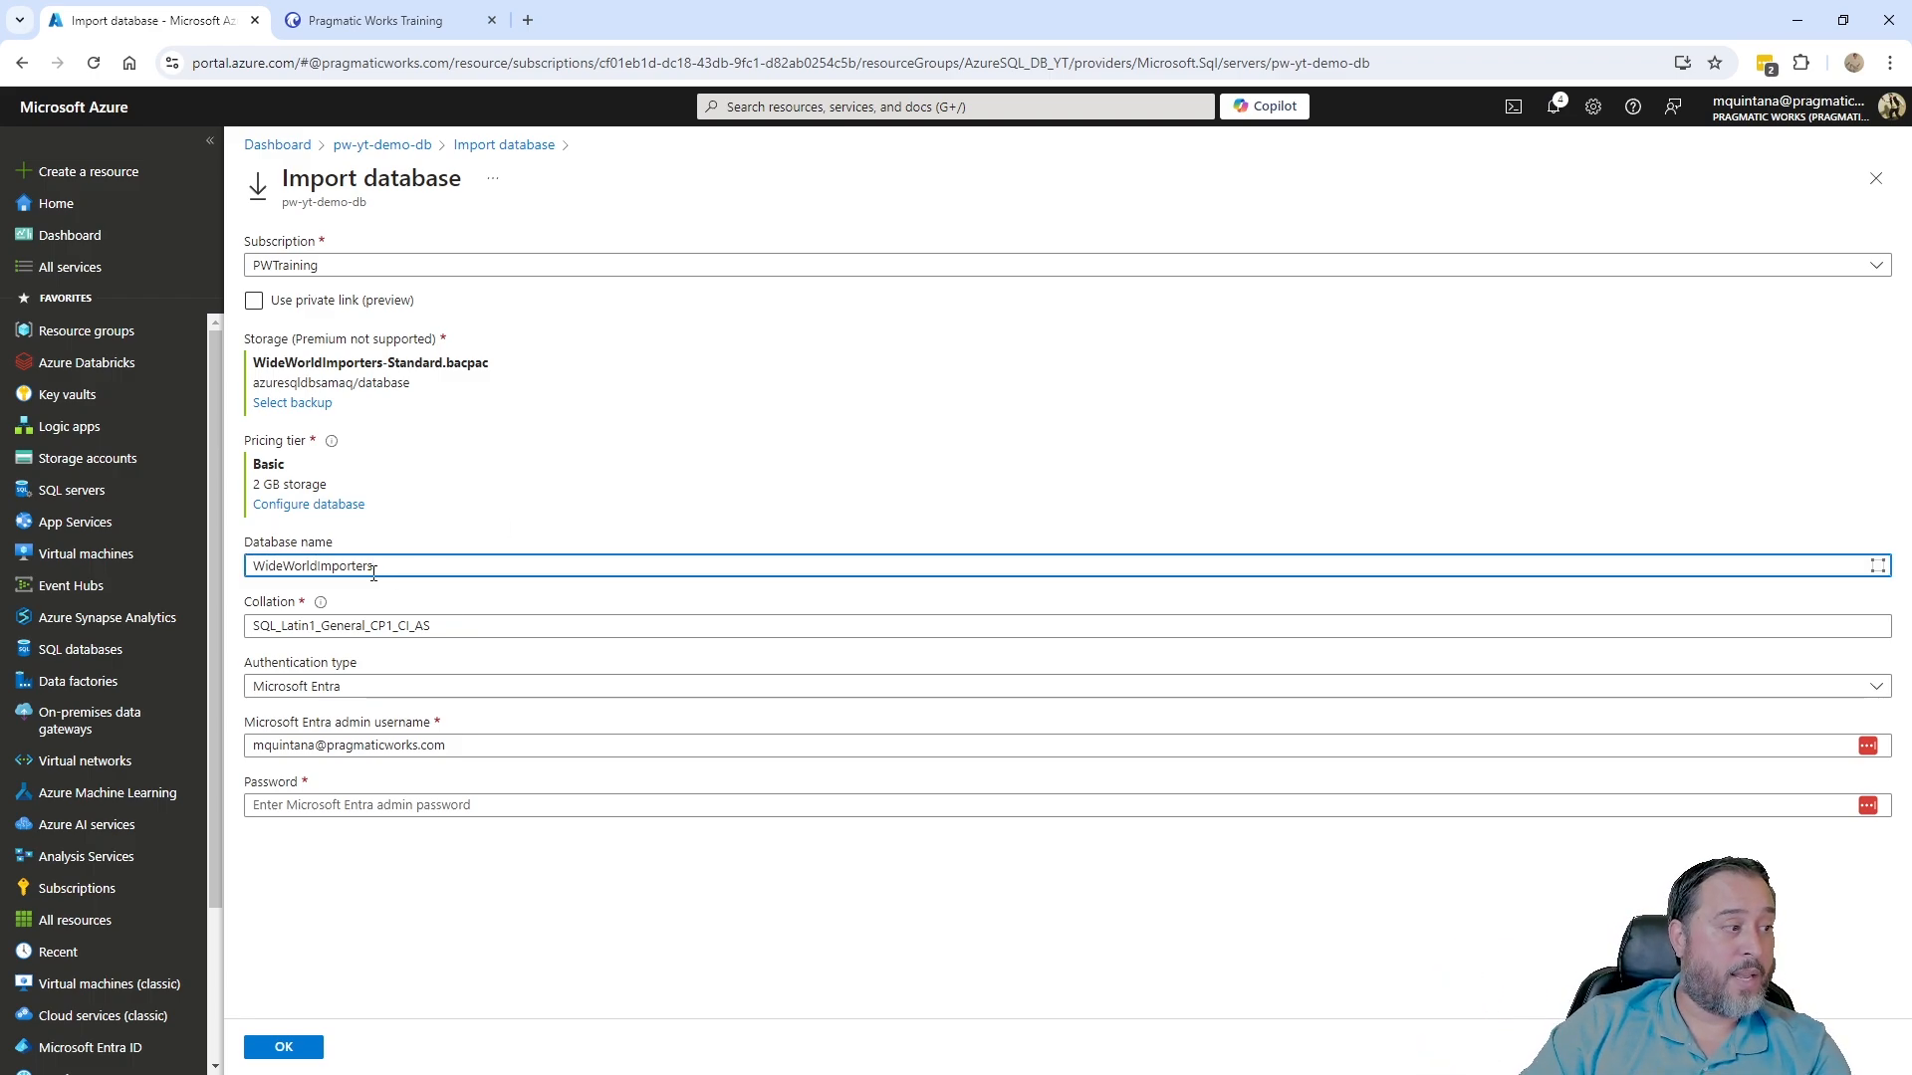
pyautogui.click(364, 805)
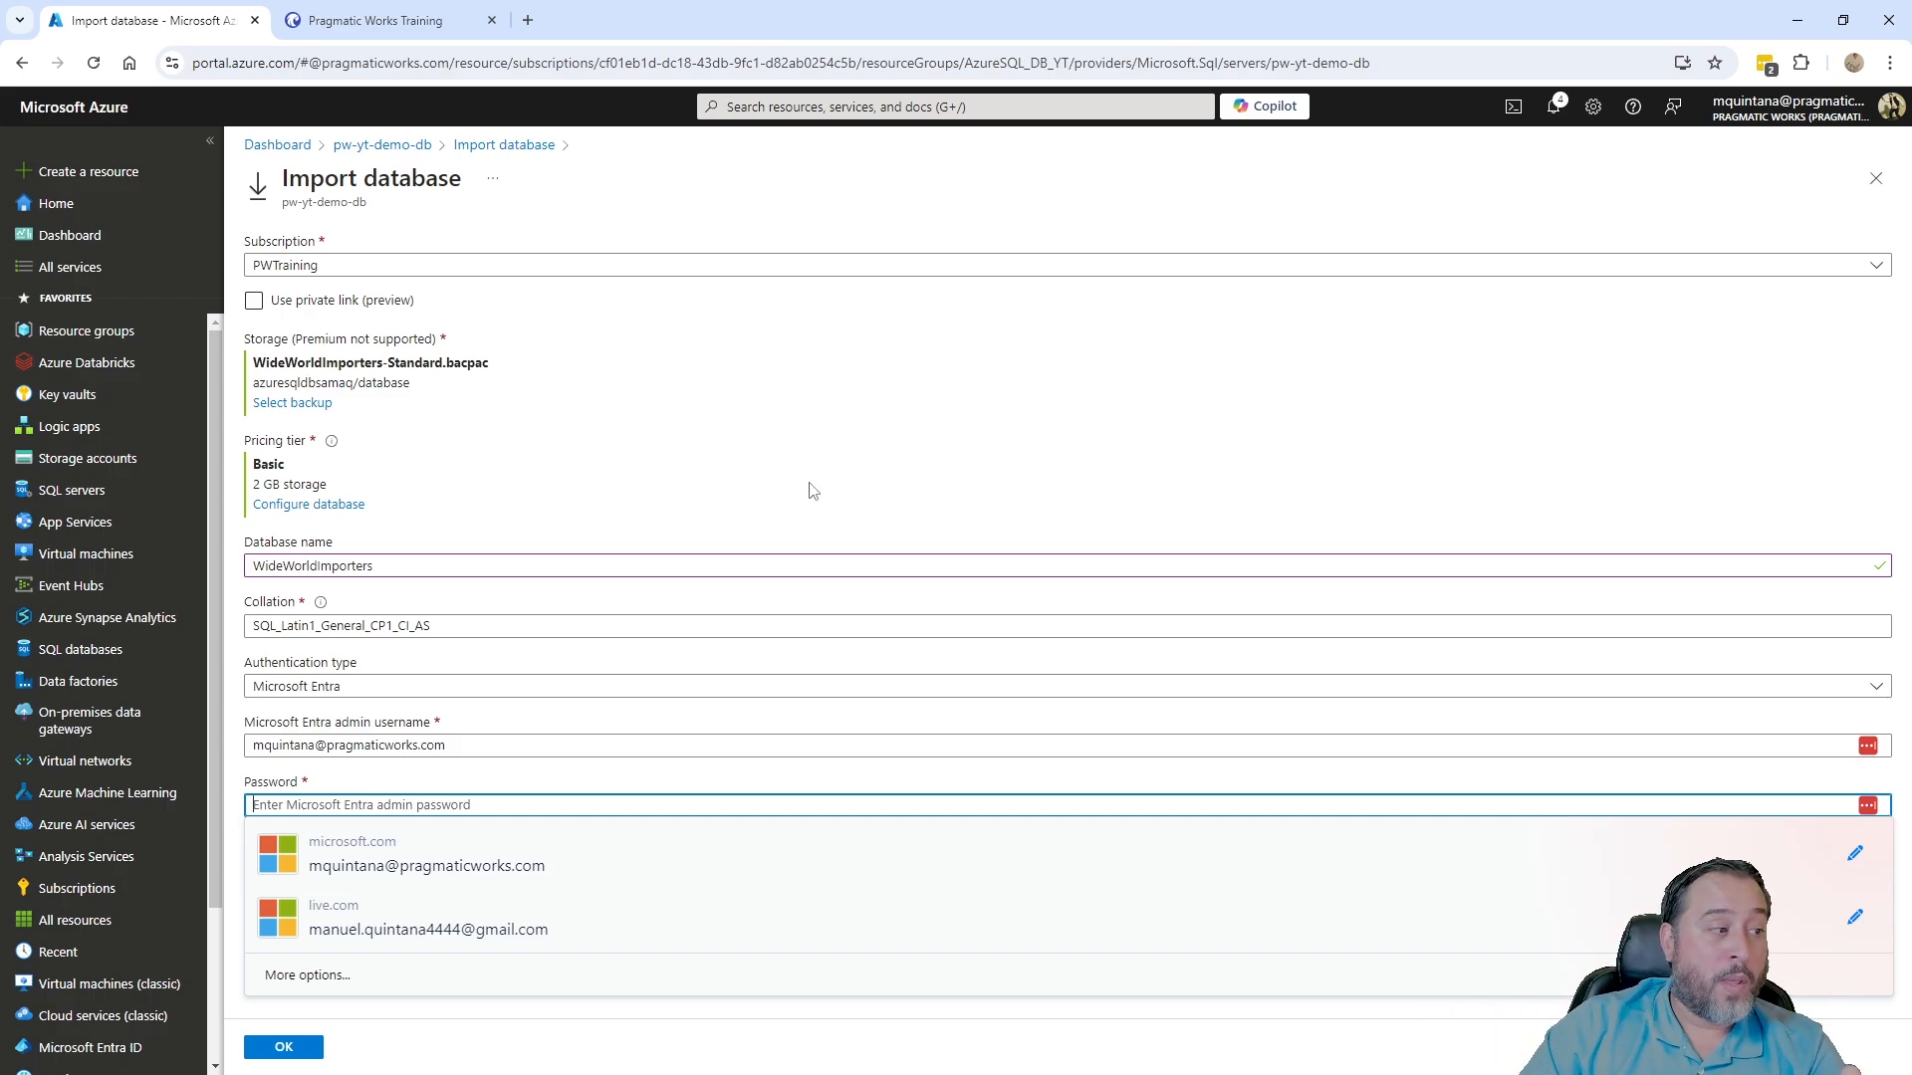
pyautogui.click(819, 452)
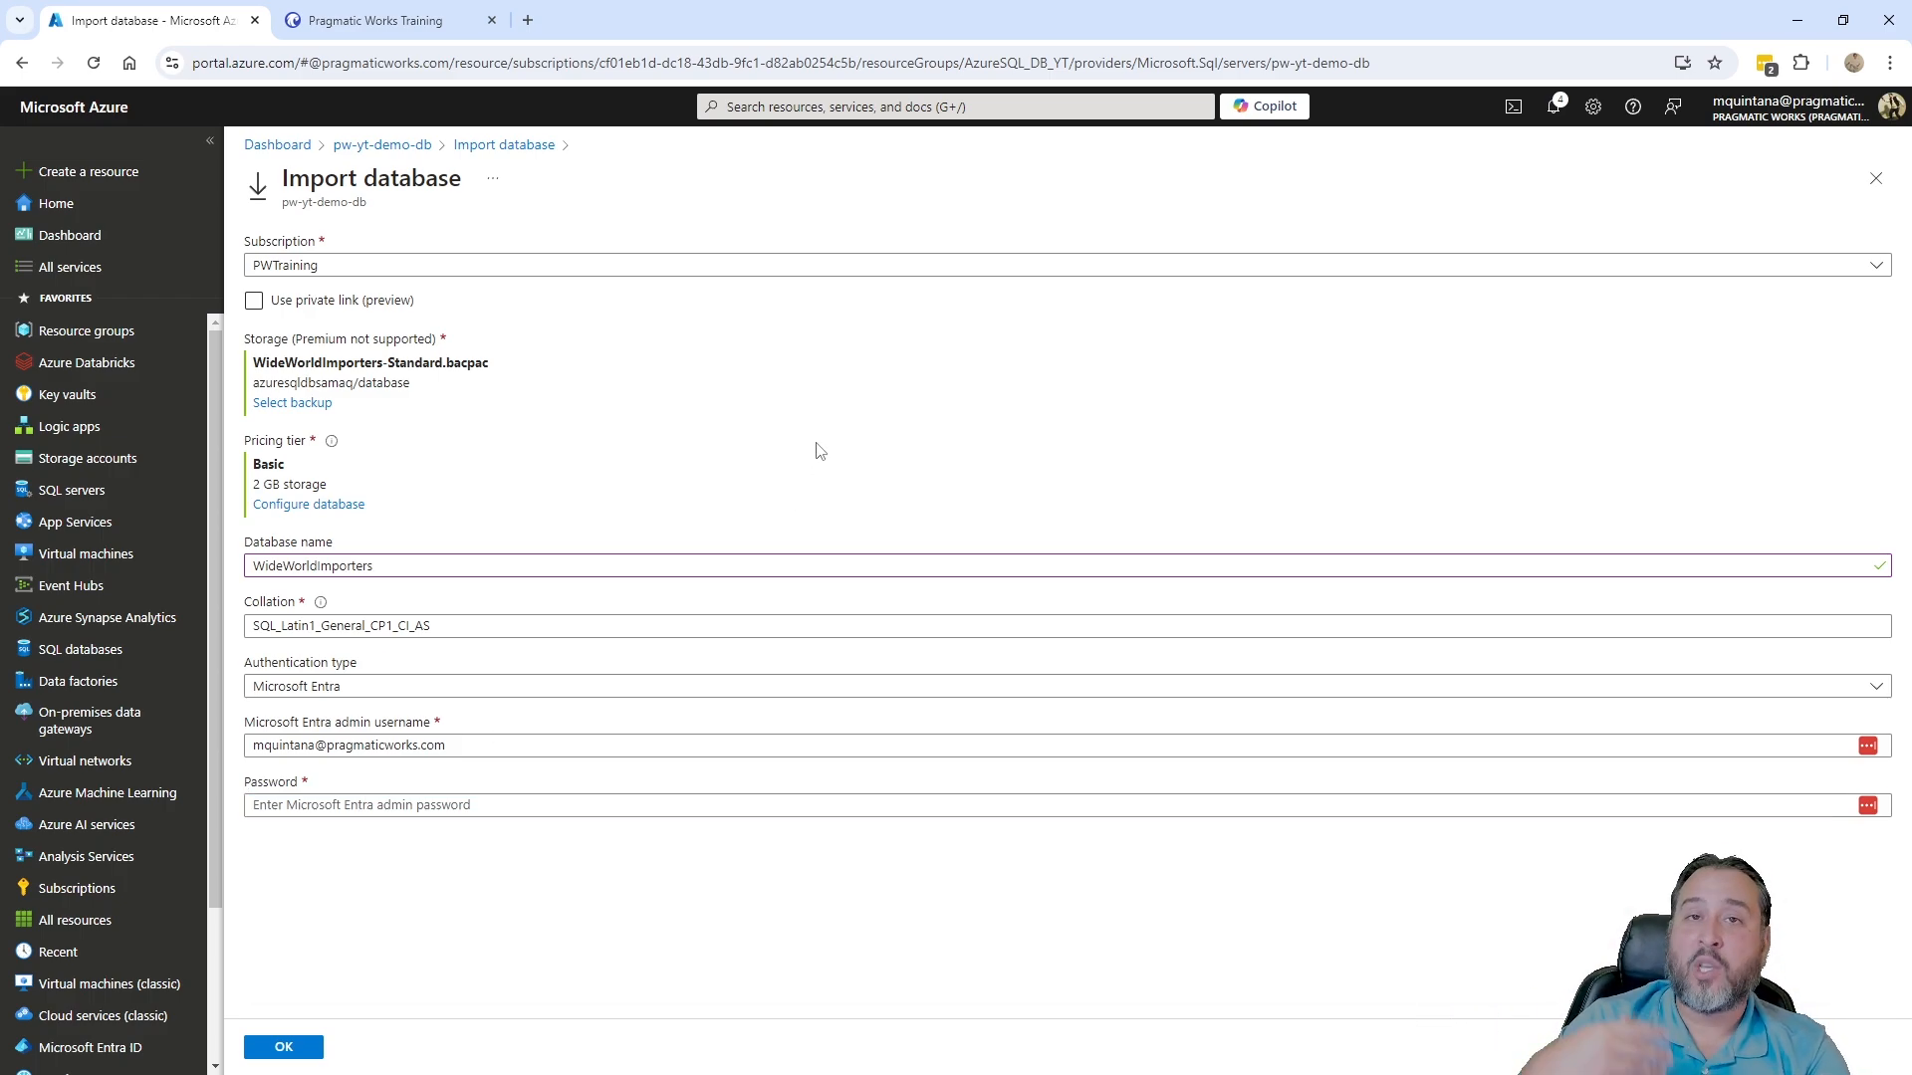